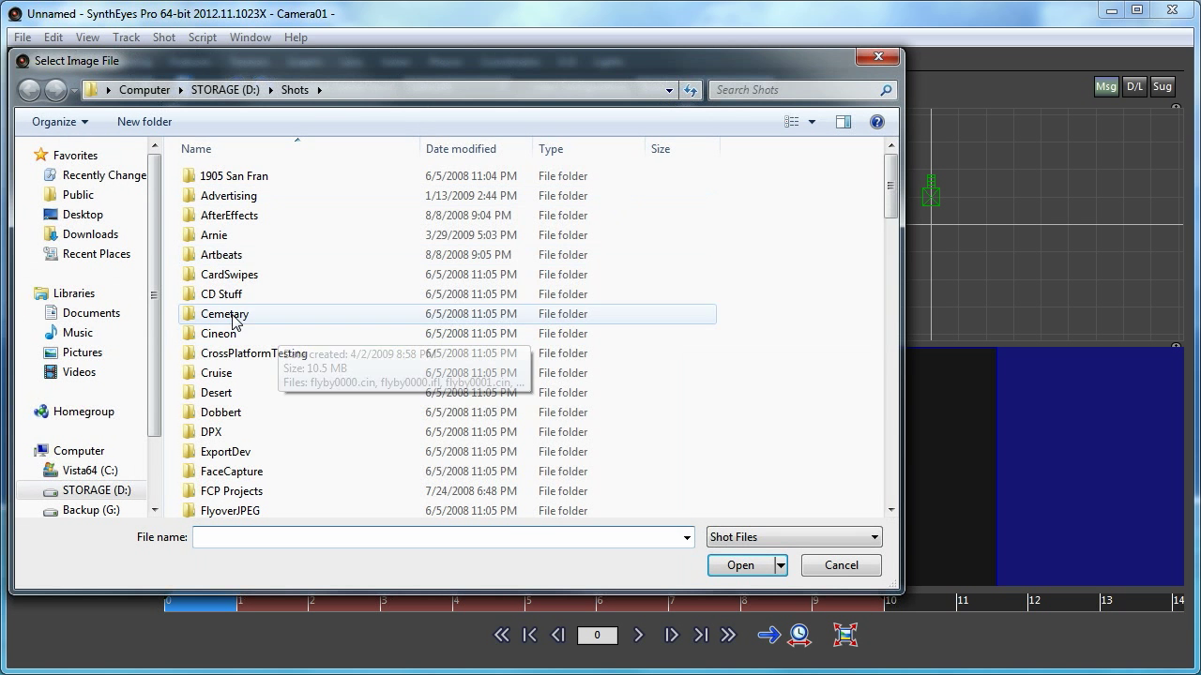
# Load the B017-C081.mov clip from the Artbeats folder as the shot, accepting its default shot settings.
pyautogui.doubleClick(236, 255)
pyautogui.doubleClick(574, 223)
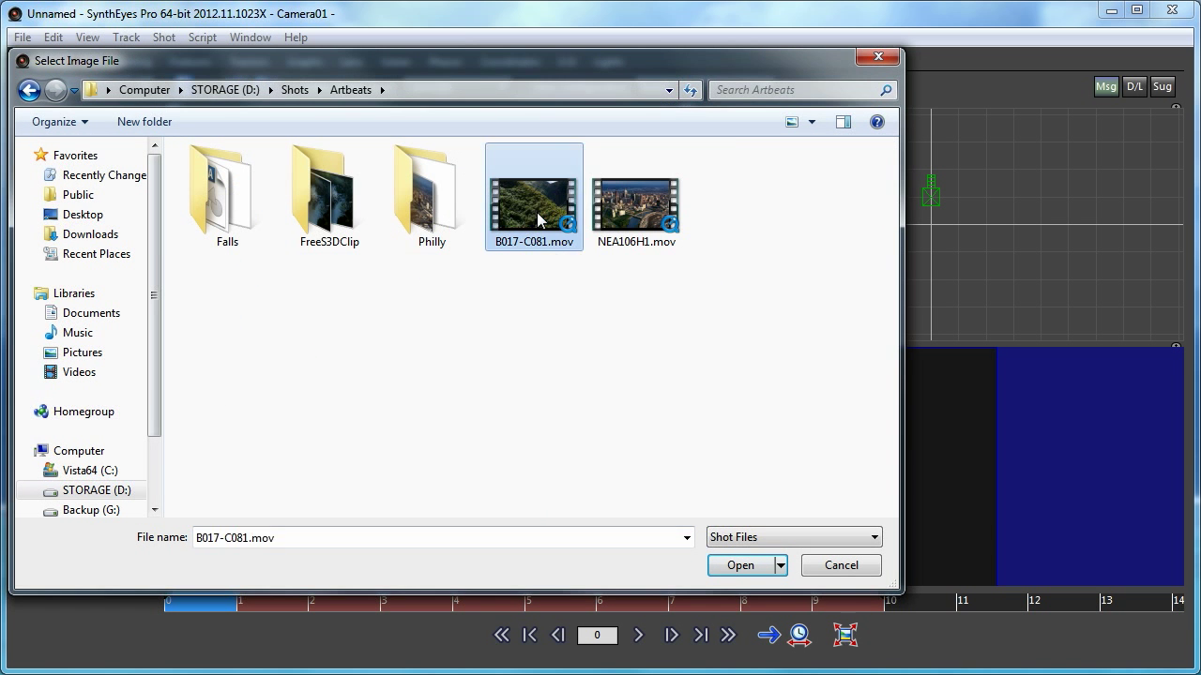
pyautogui.moveTo(718, 310); pyautogui.dragTo(644, 166)
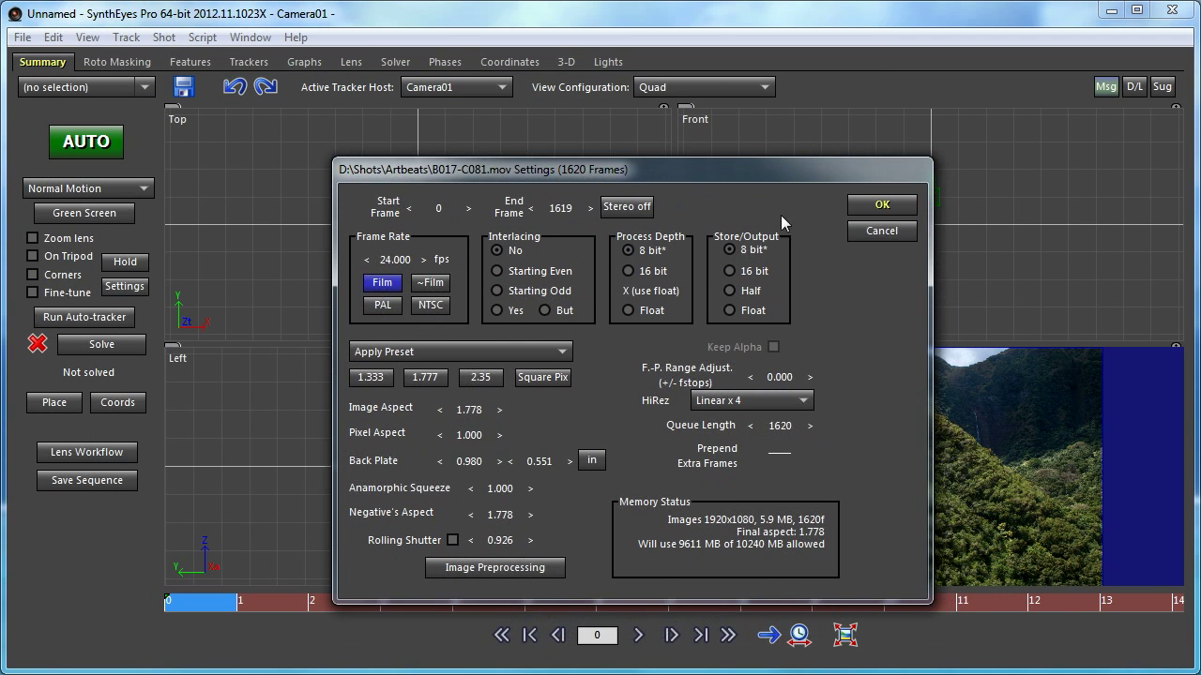
pyautogui.click(867, 206)
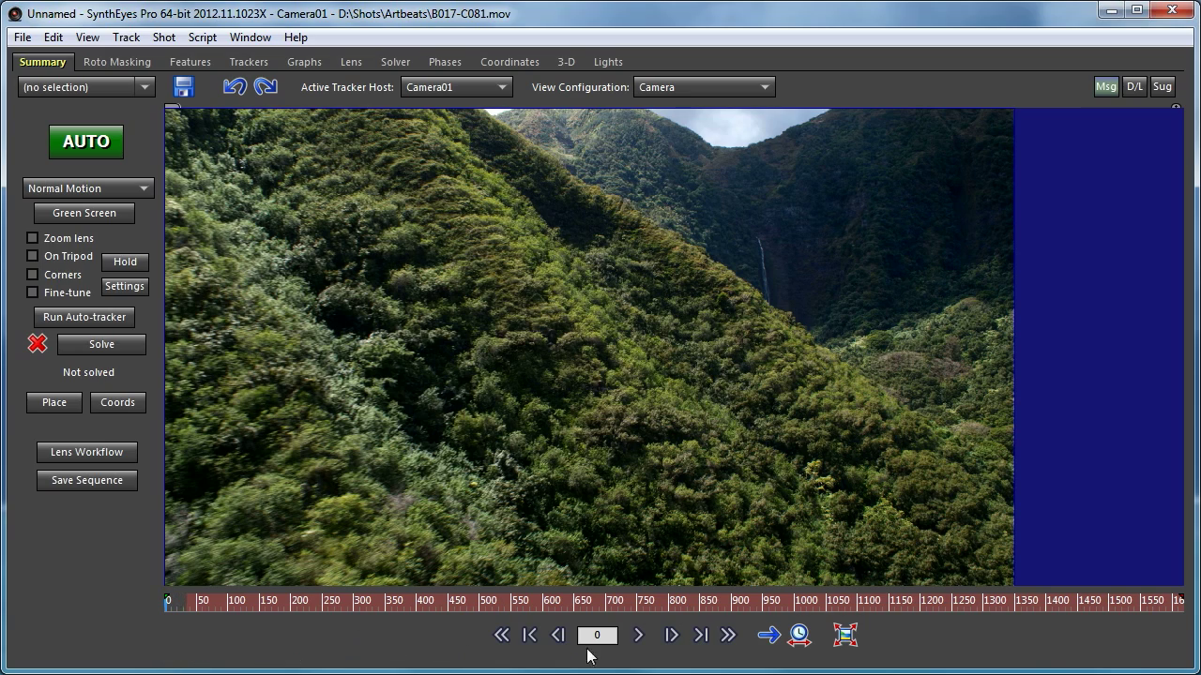
# Preview and scrub through the shot, and set the end of the playback range to frame 1465.
pyautogui.click(638, 636)
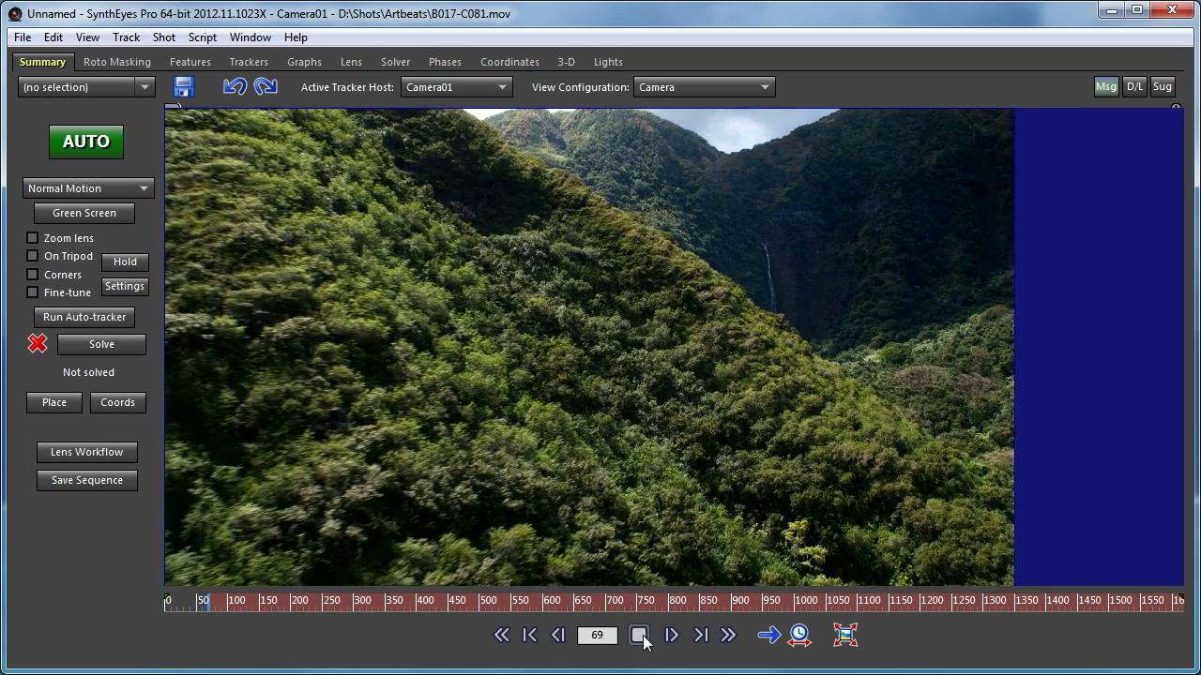
pyautogui.click(640, 636)
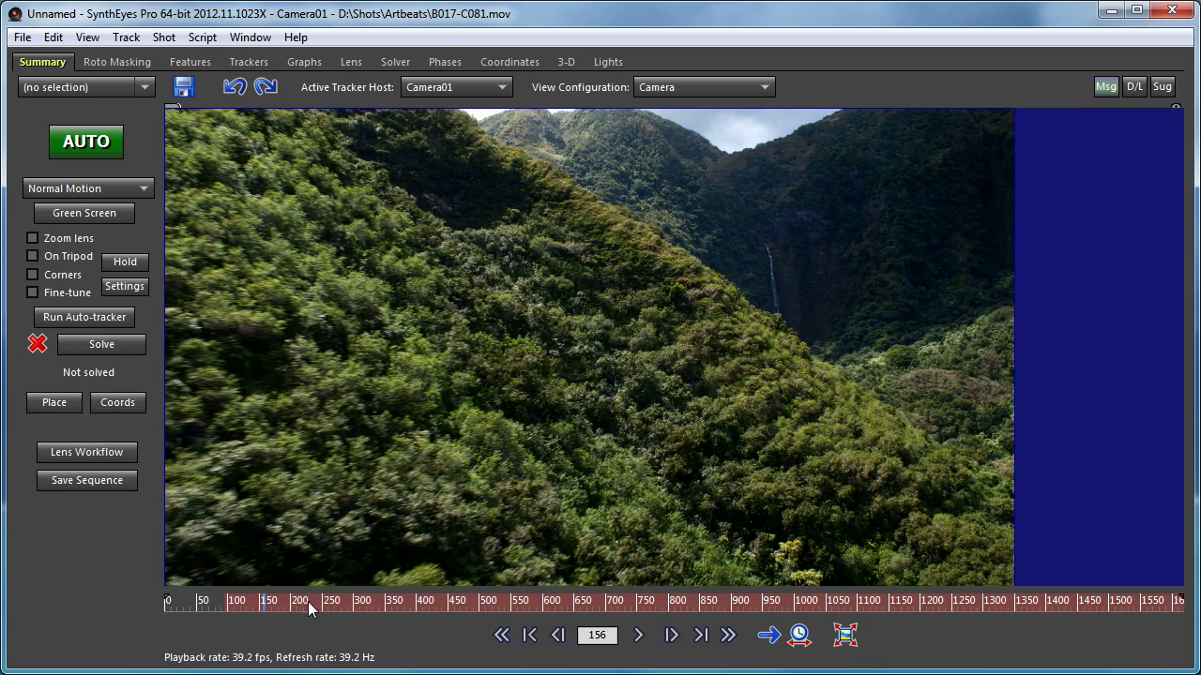
pyautogui.moveTo(356, 604); pyautogui.dragTo(1194, 598)
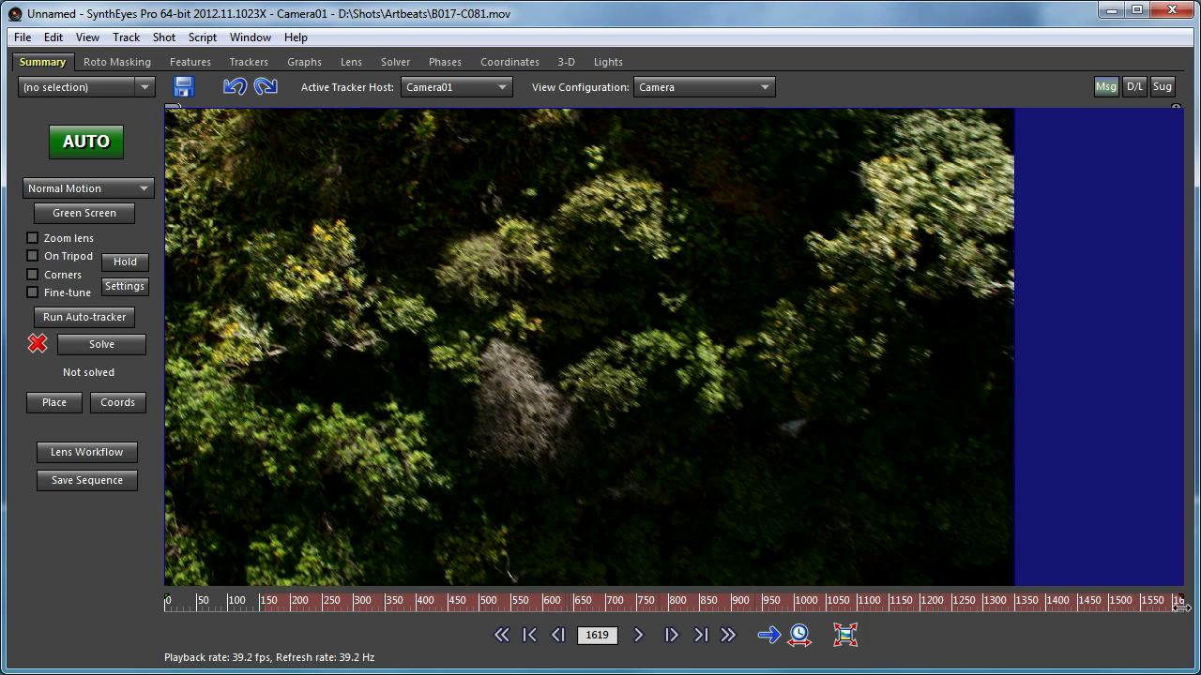
pyautogui.moveTo(1180, 608); pyautogui.dragTo(1087, 623)
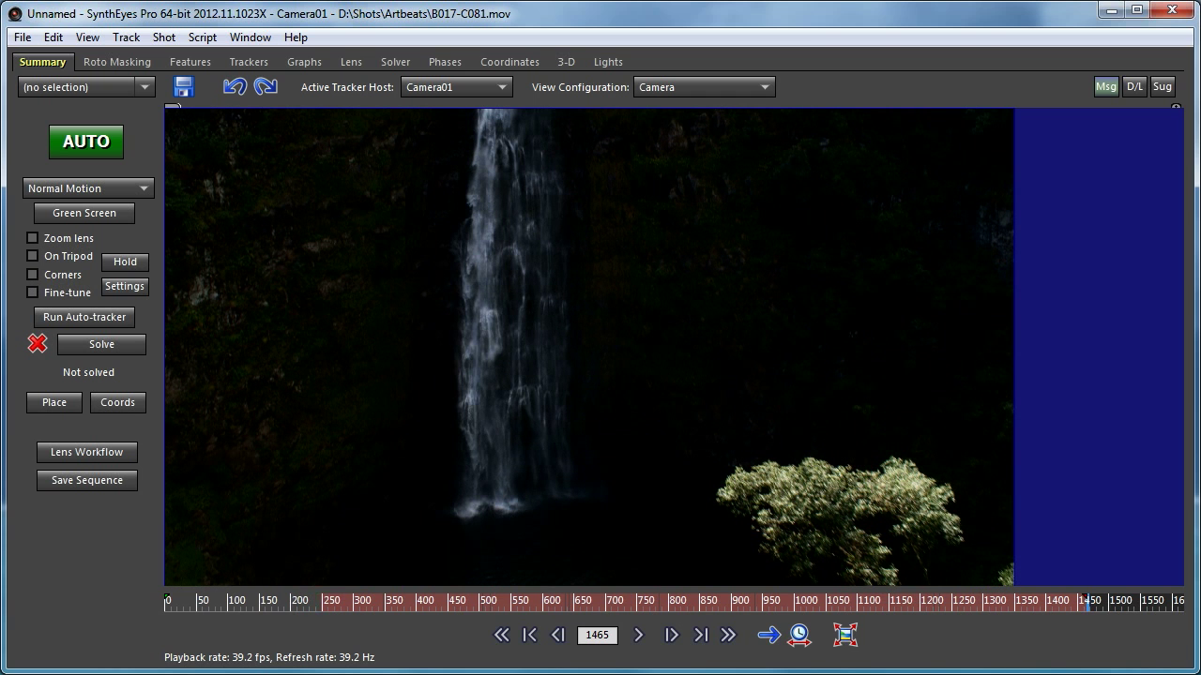
# Play back the trimmed shot to check the camera motion, and stop the playback.
pyautogui.click(638, 635)
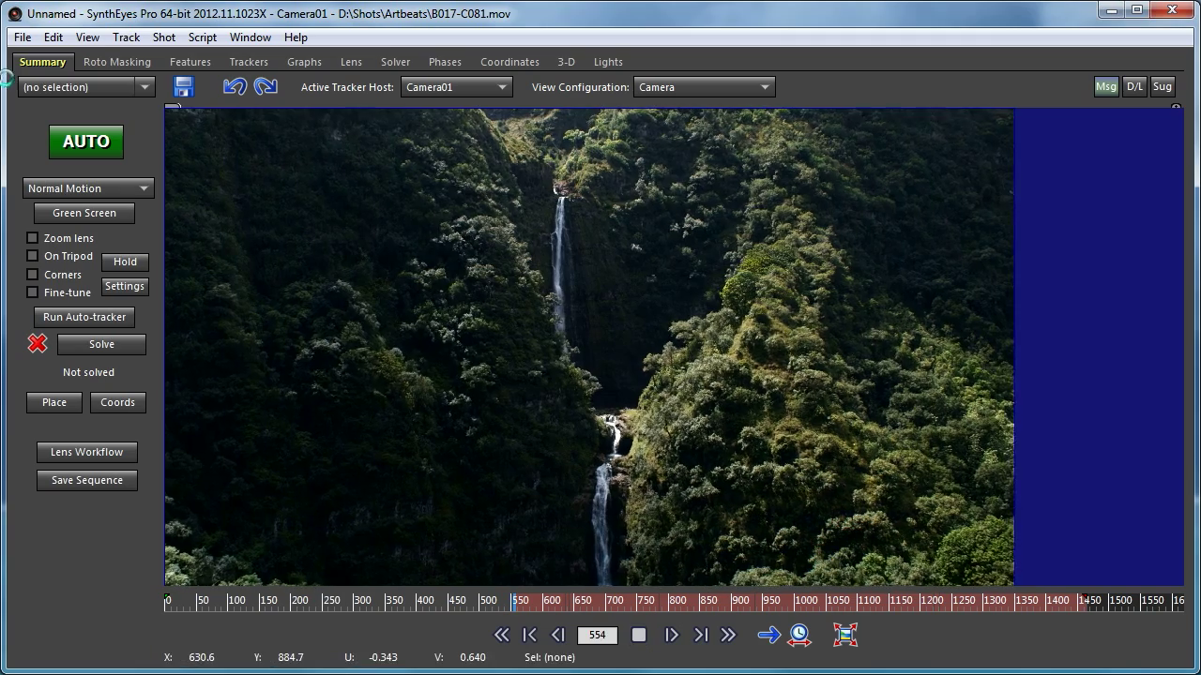
pyautogui.click(637, 636)
pyautogui.click(127, 37)
pyautogui.click(101, 26)
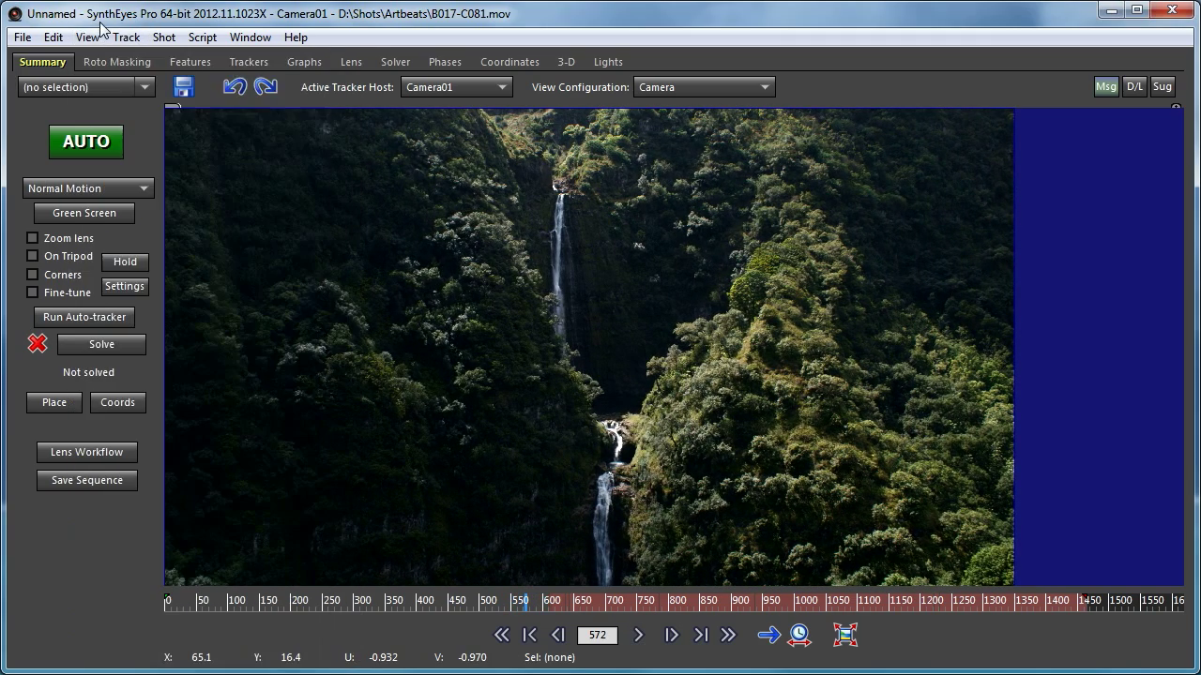
# In the advanced feature controls, set the maximum tracker count to 600 and the minimum track length to 50.
pyautogui.click(202, 61)
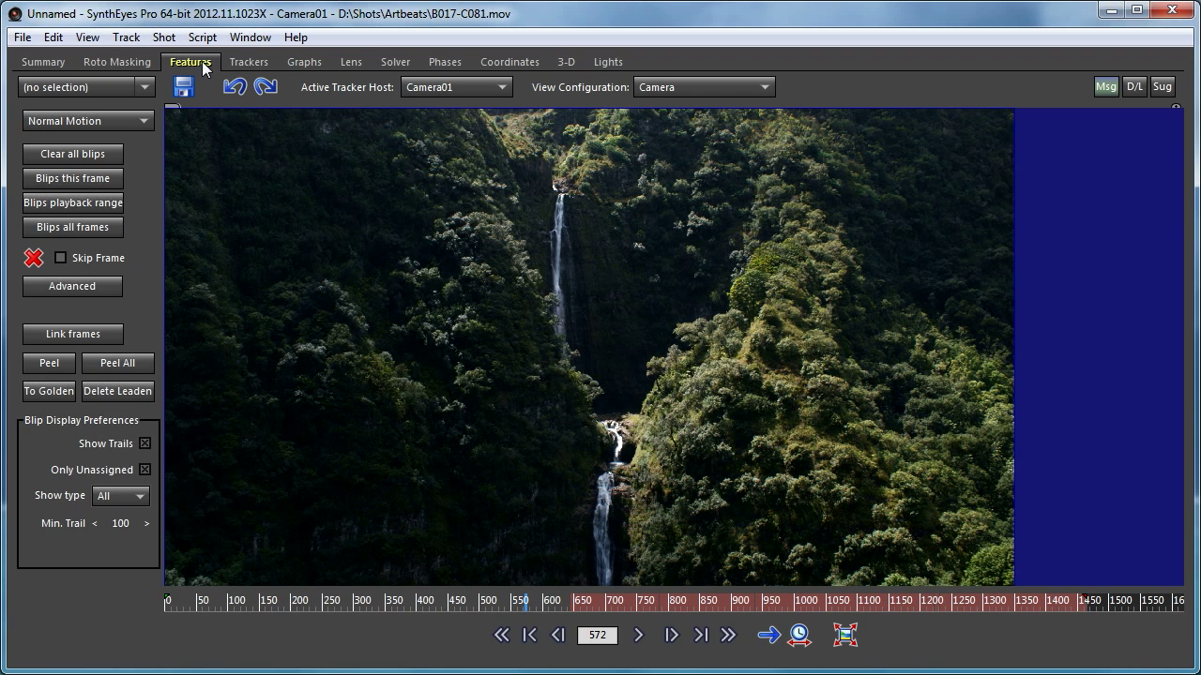
pyautogui.click(73, 286)
pyautogui.moveTo(143, 113); pyautogui.dragTo(288, 41)
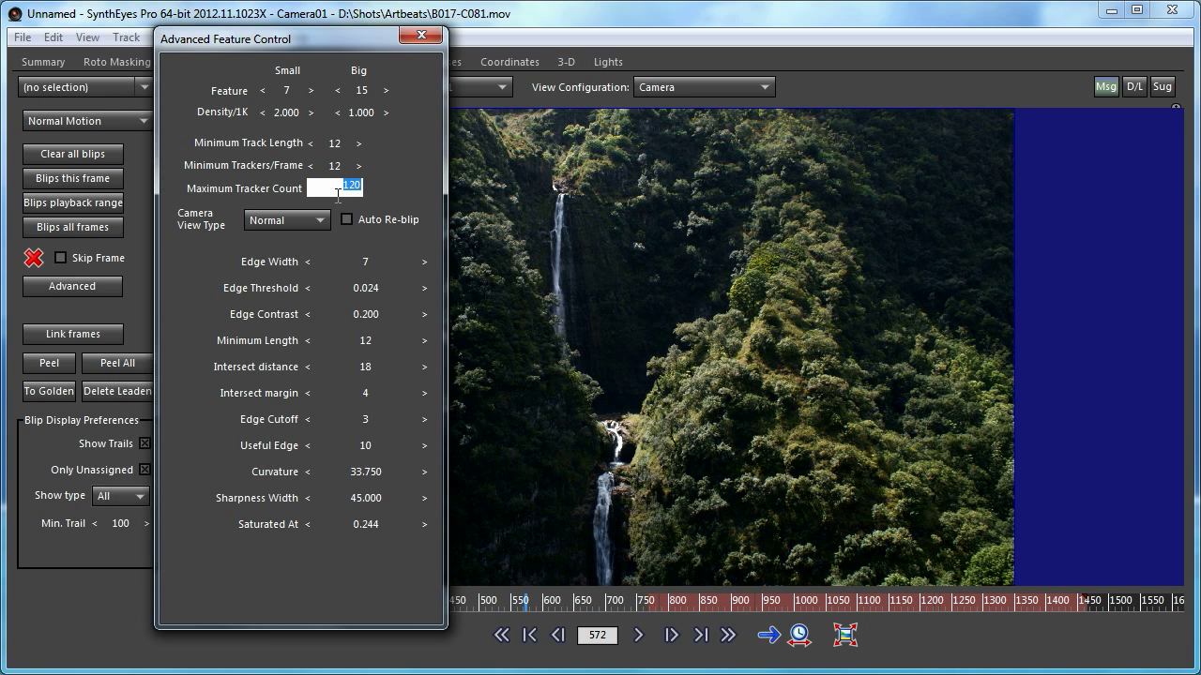
pyautogui.write('600')
pyautogui.click(336, 146)
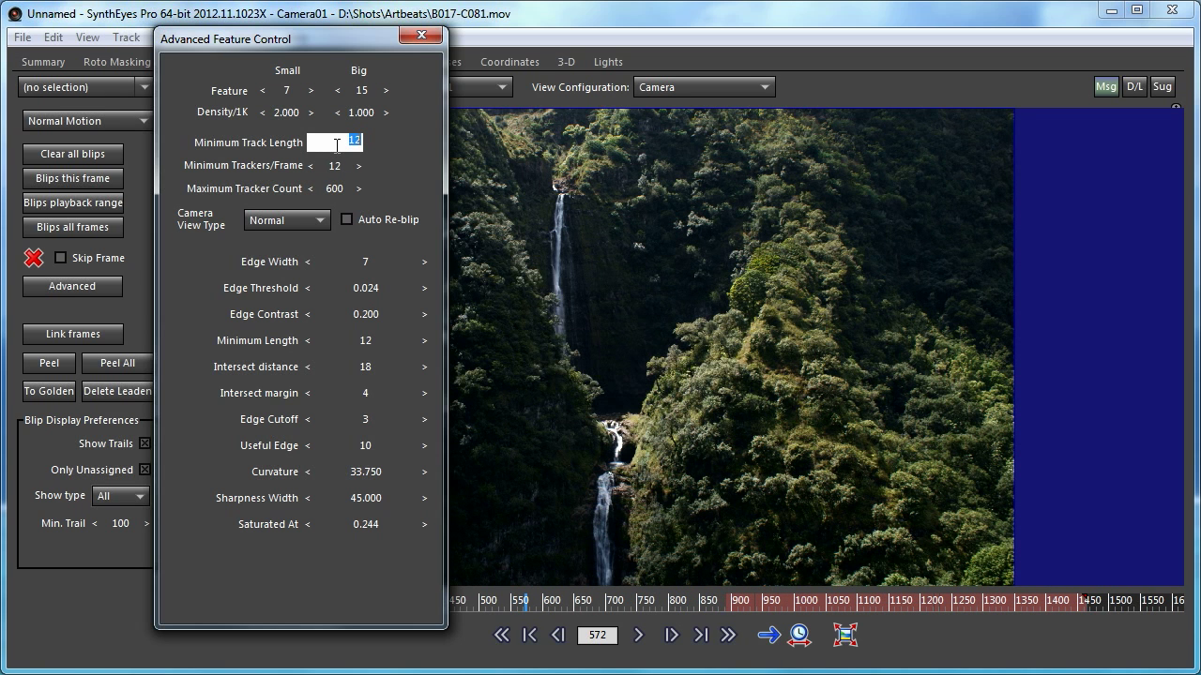
pyautogui.write('50')
pyautogui.press('Return')
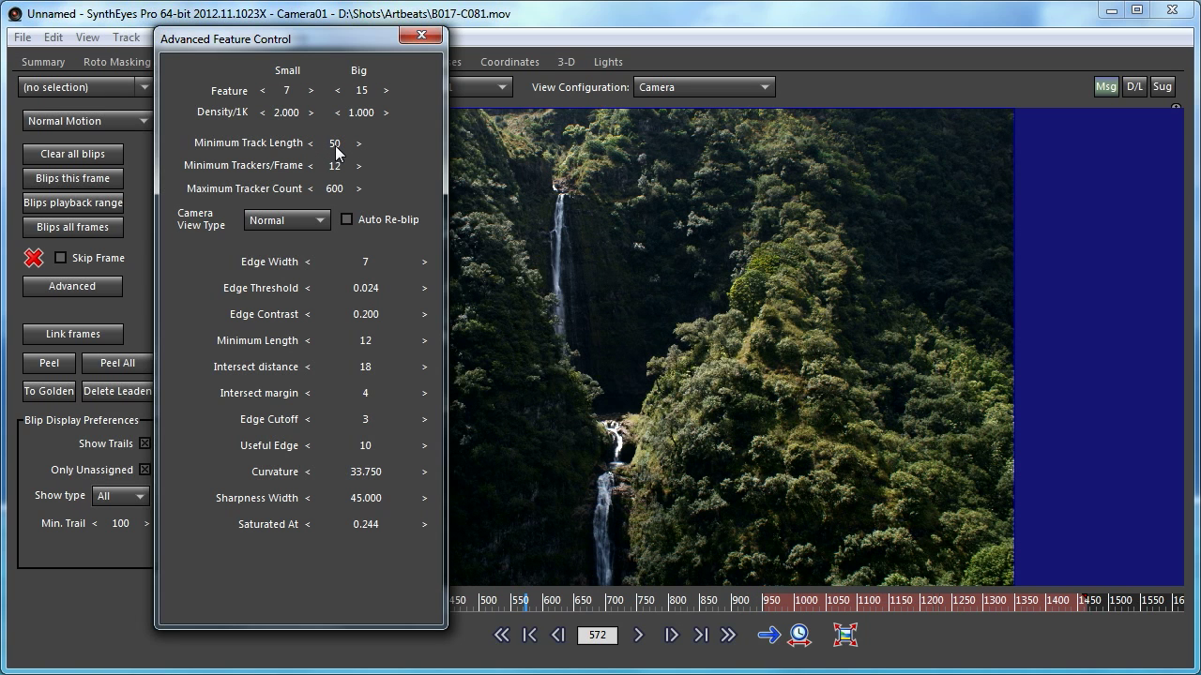
pyautogui.click(422, 38)
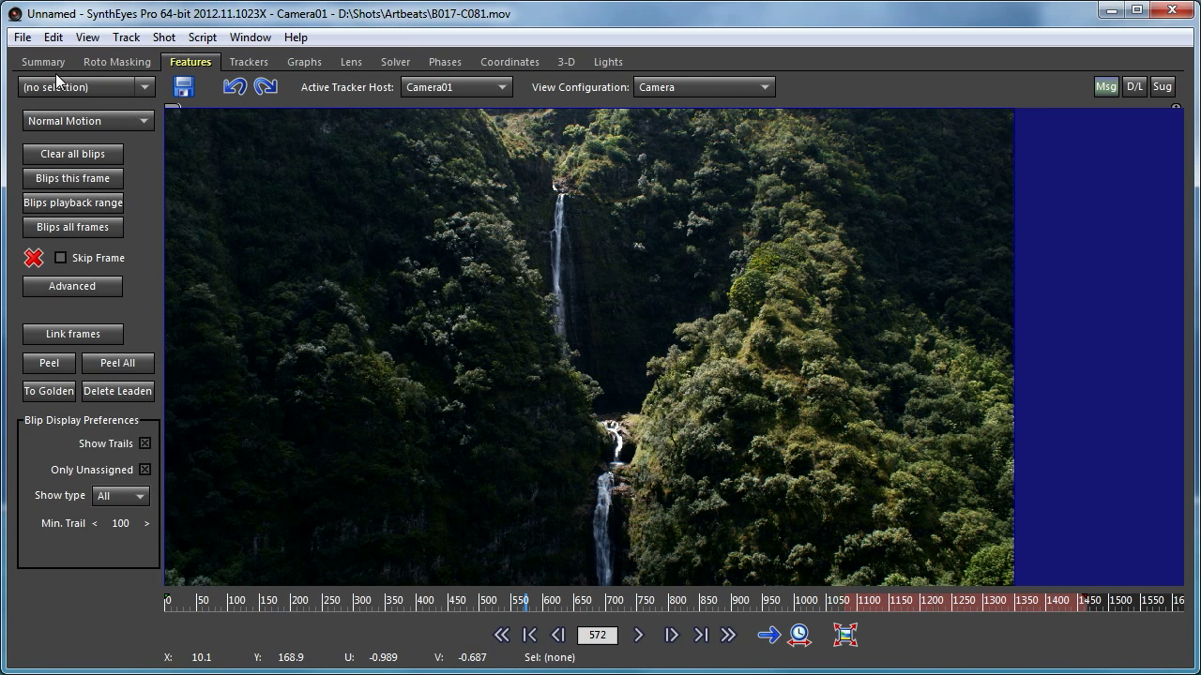
# Run the auto-tracker on the shot and scrub back to frame 0 to review the trackers.
pyautogui.click(45, 62)
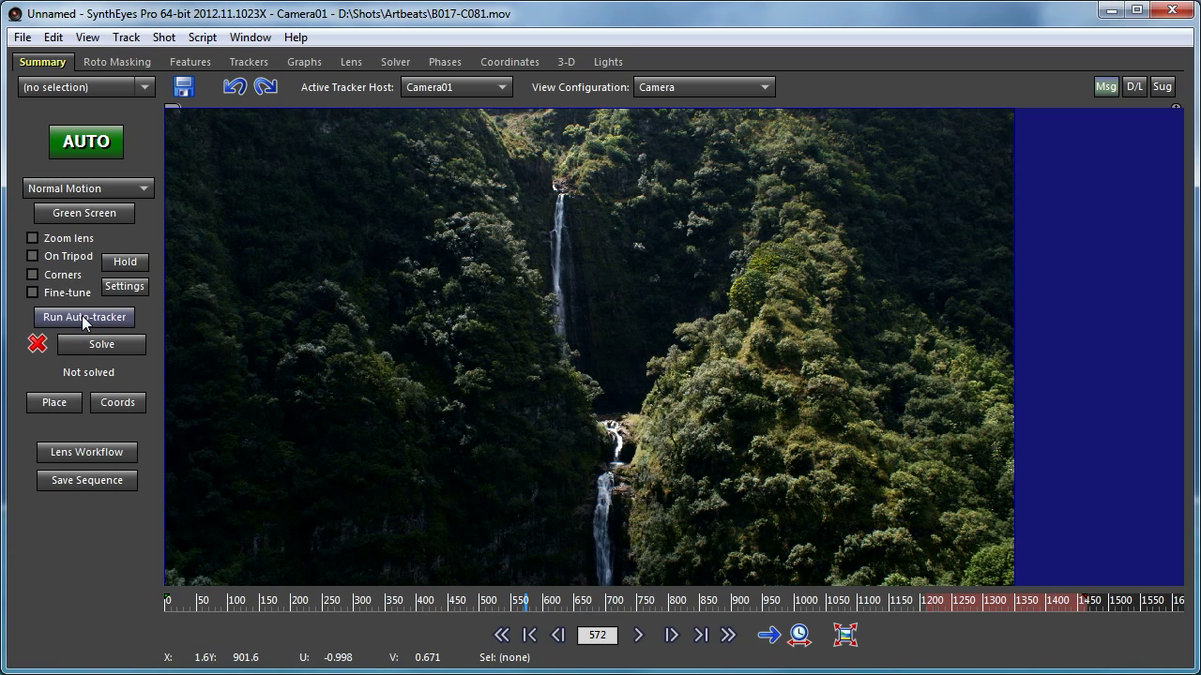
pyautogui.click(82, 315)
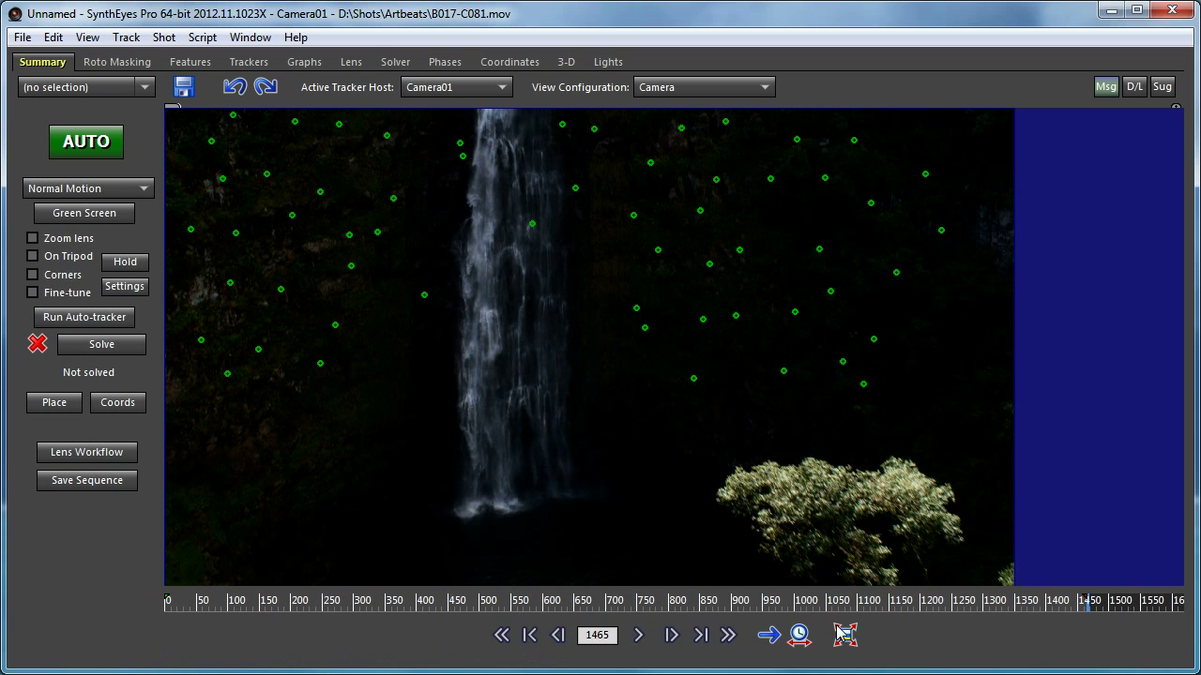
pyautogui.moveTo(1083, 612); pyautogui.dragTo(1037, 615)
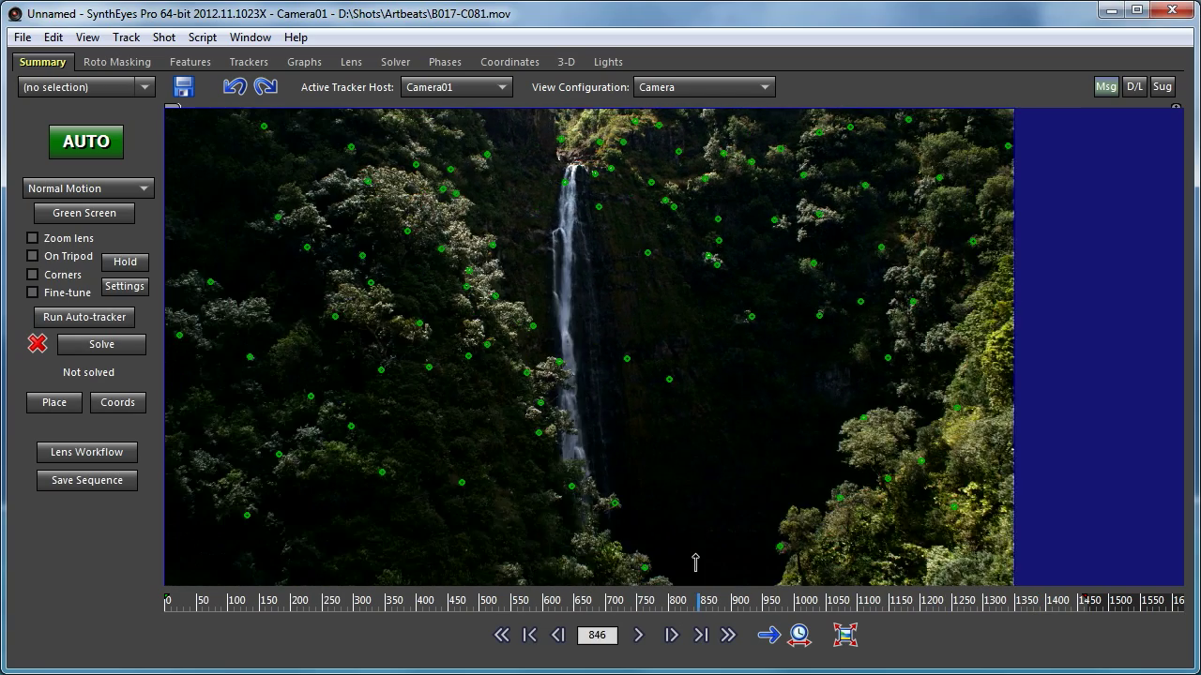
pyautogui.moveTo(682, 556); pyautogui.dragTo(738, 555)
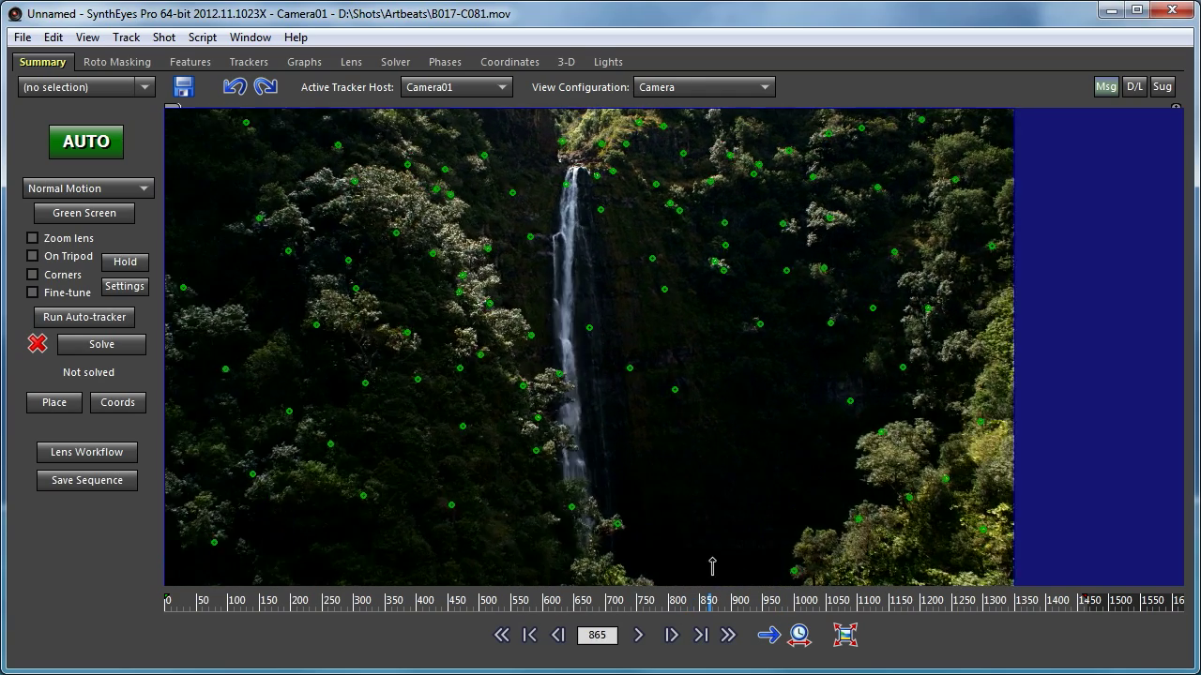
pyautogui.moveTo(603, 570); pyautogui.dragTo(141, 574)
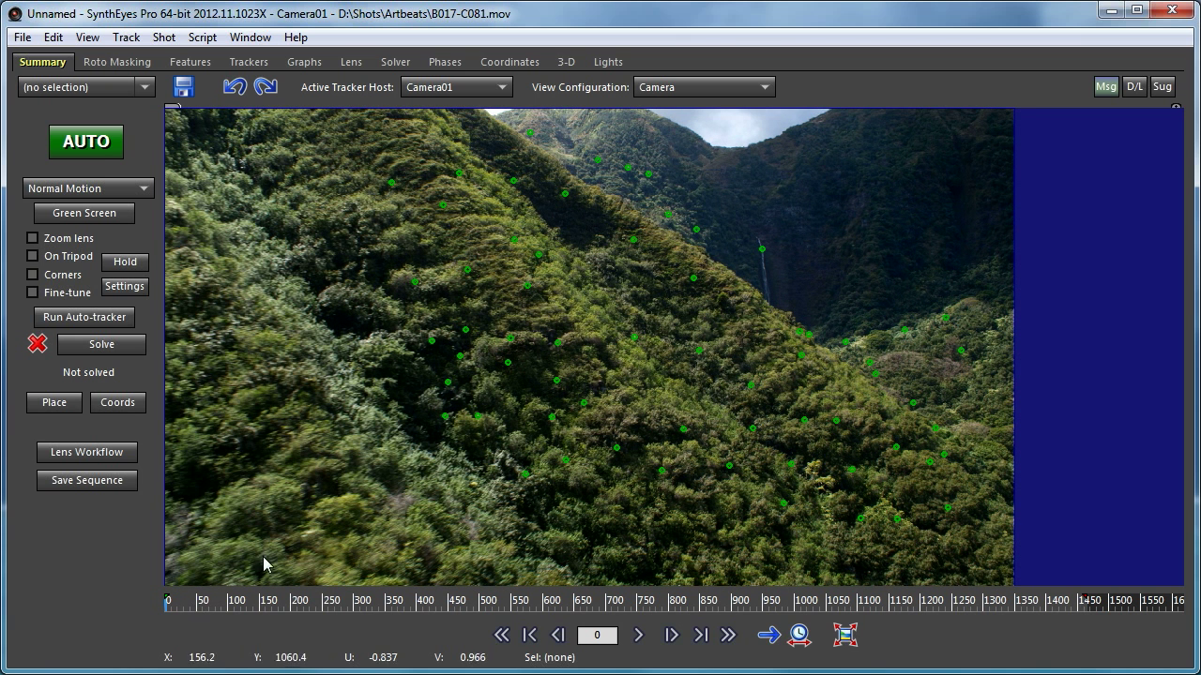
# Solve the scene, accept the solution, and scrub the shot to check how the solved points fit.
pyautogui.click(101, 346)
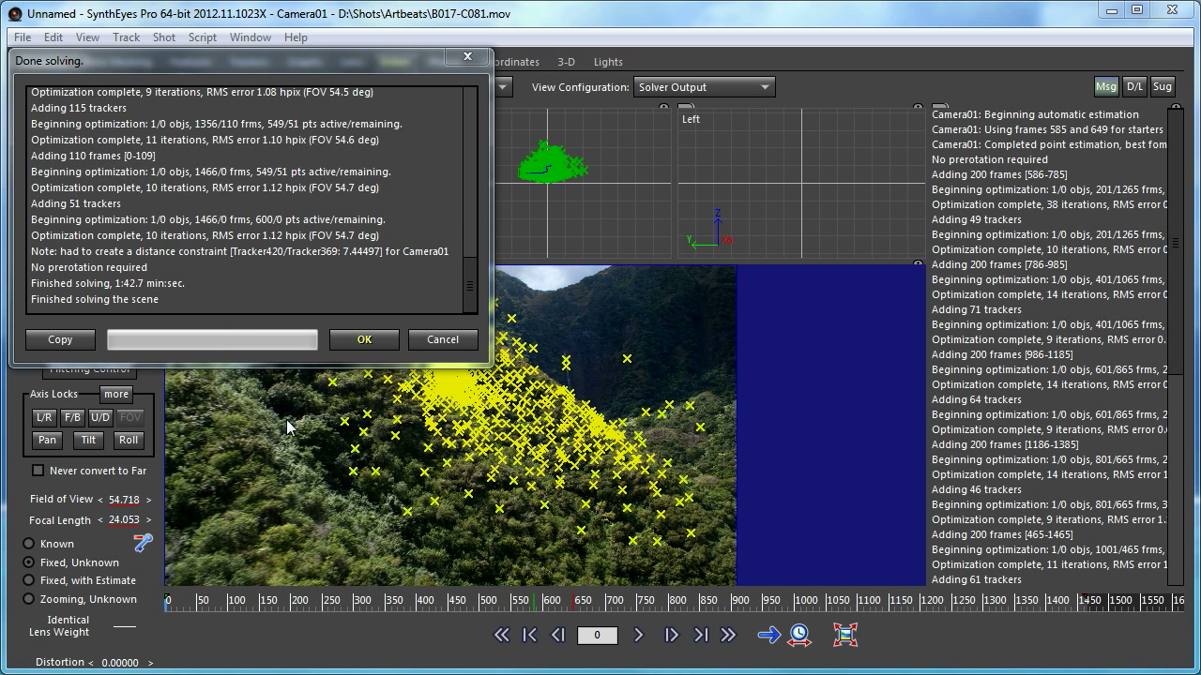
pyautogui.click(352, 343)
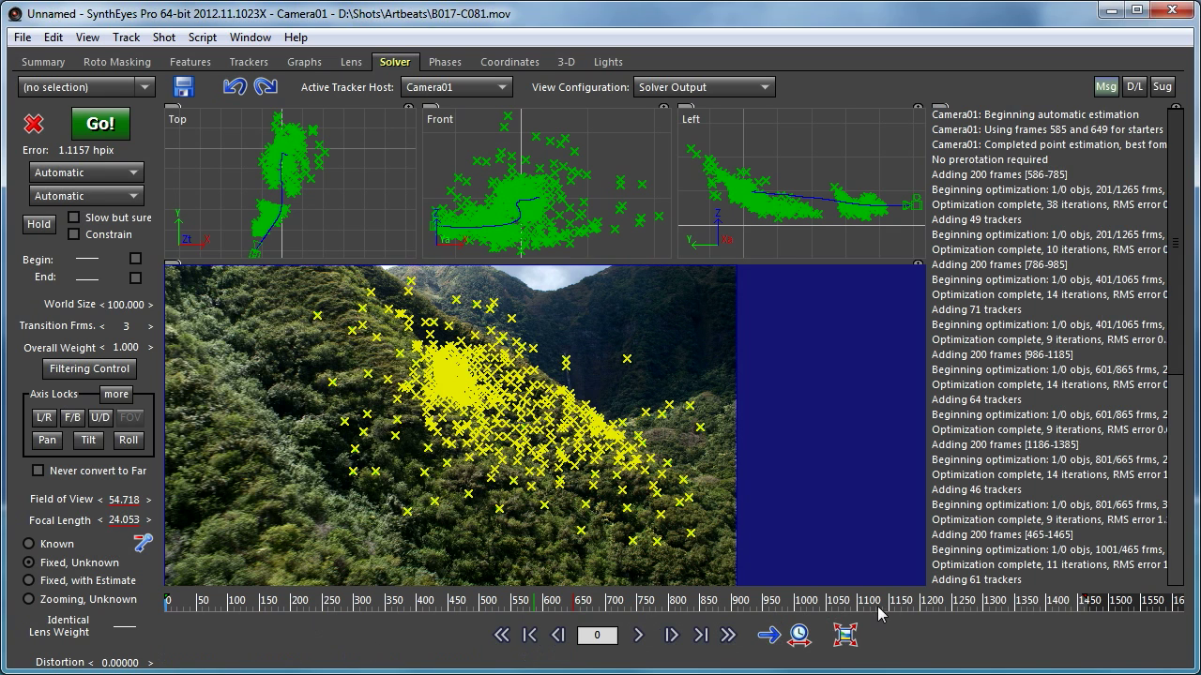
pyautogui.moveTo(897, 610); pyautogui.dragTo(325, 586)
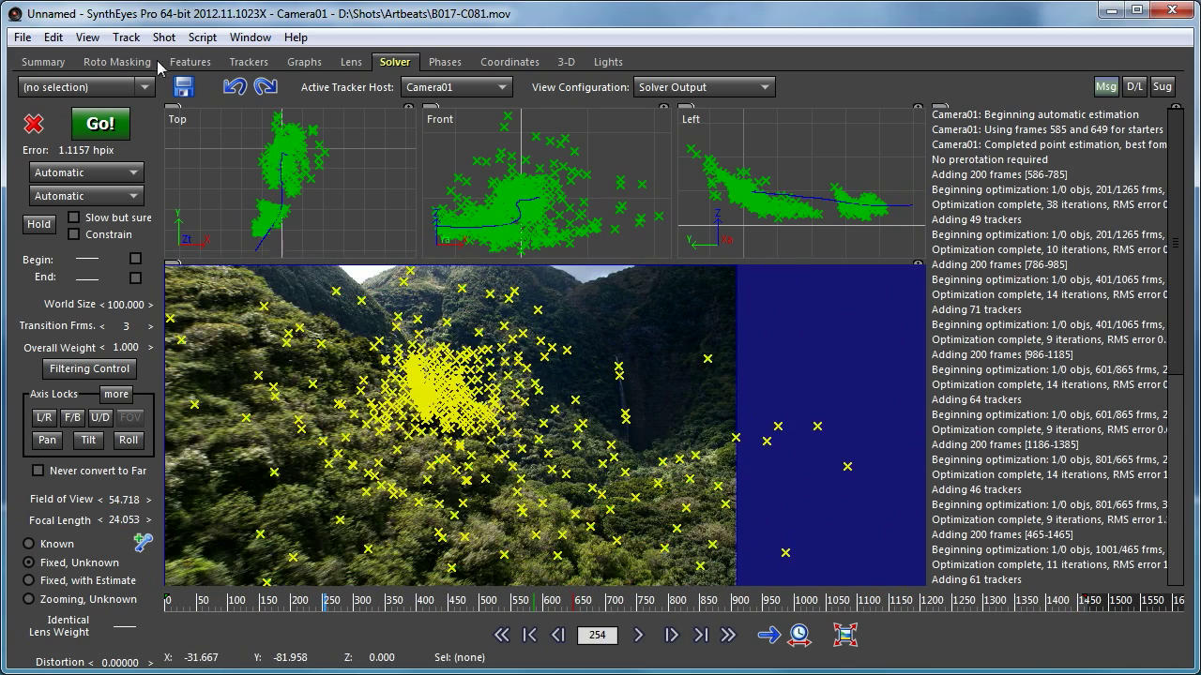
# Clean up the trackers with Clear All Blips turned off, previewing the high-error trackers before applying the fixes.
pyautogui.click(123, 38)
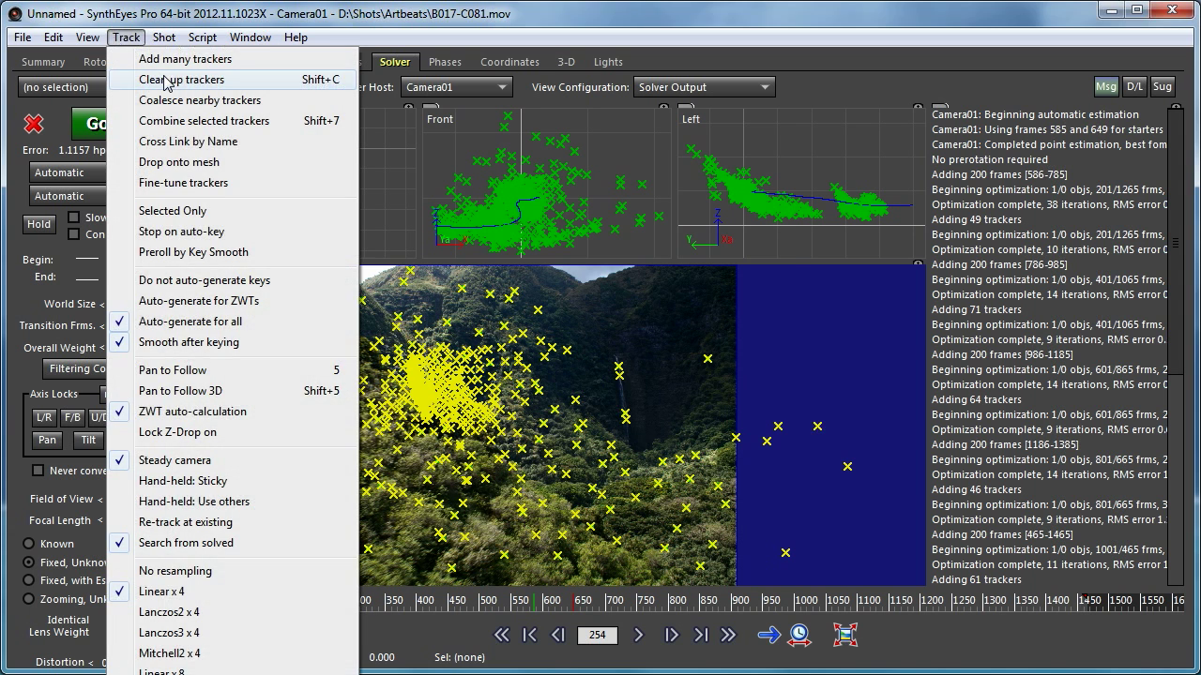
pyautogui.click(167, 81)
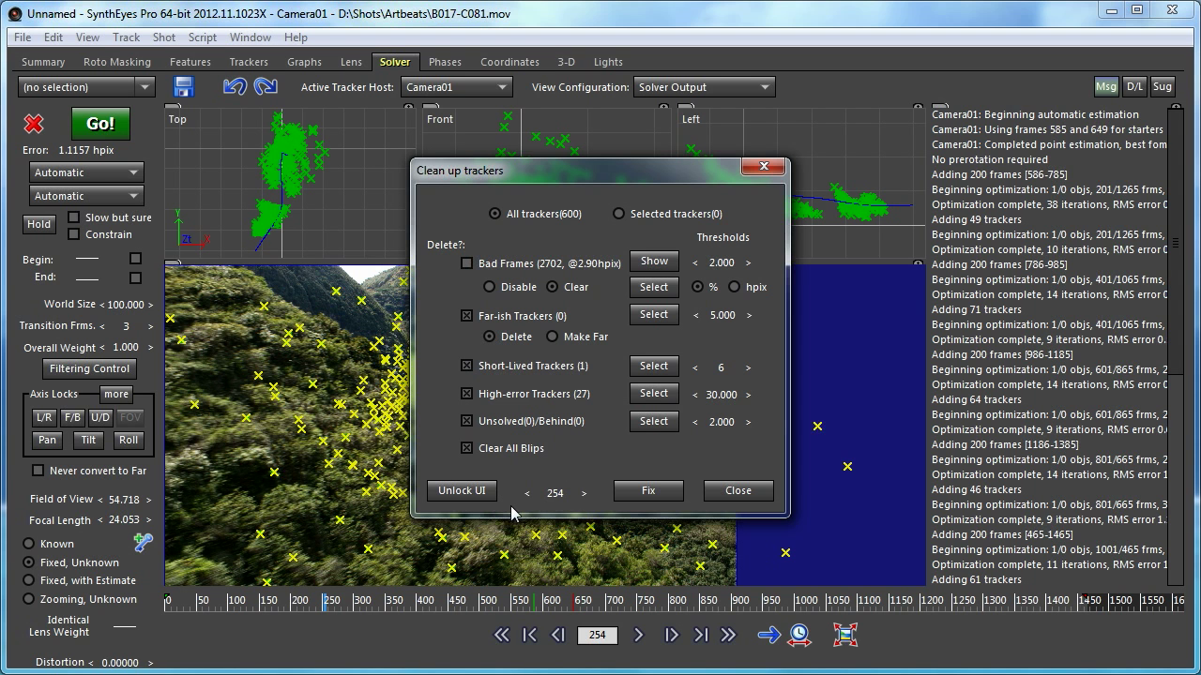
pyautogui.click(467, 450)
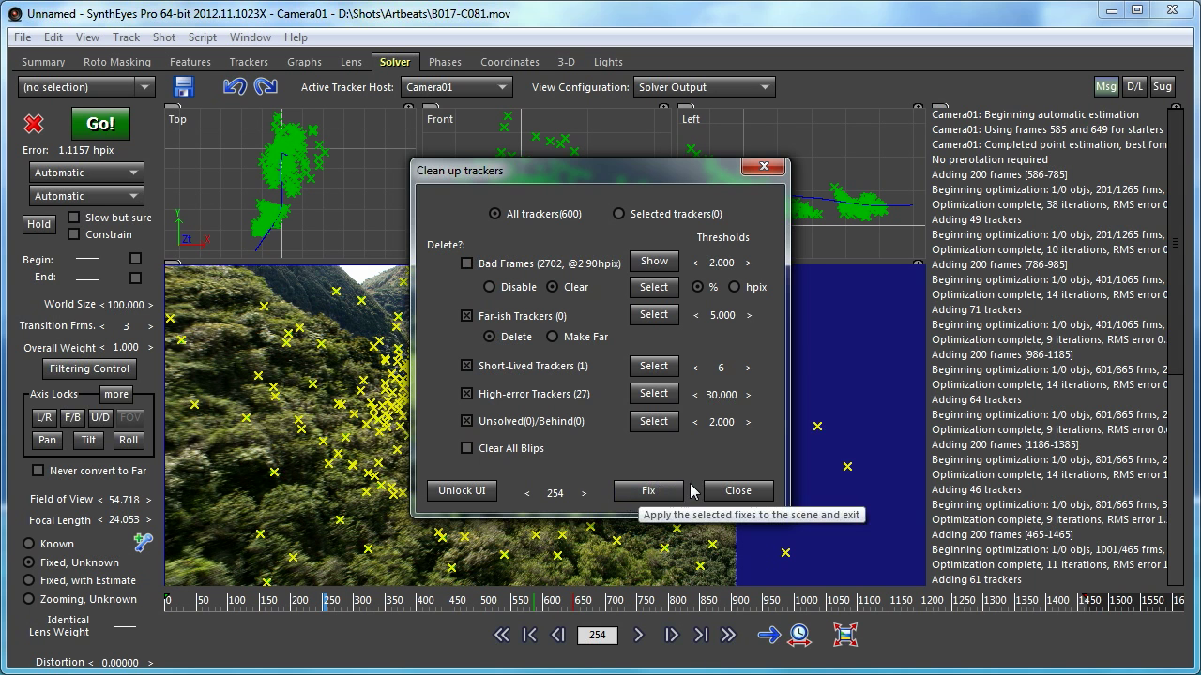
pyautogui.moveTo(592, 175); pyautogui.dragTo(886, 182)
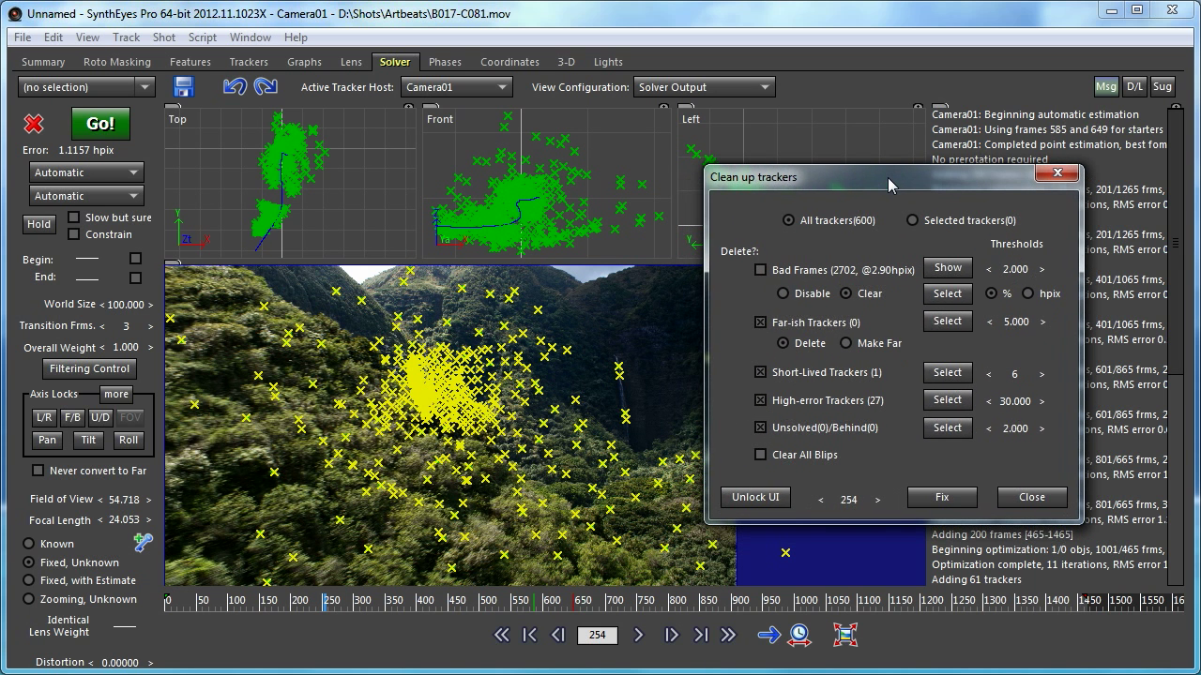
pyautogui.click(947, 401)
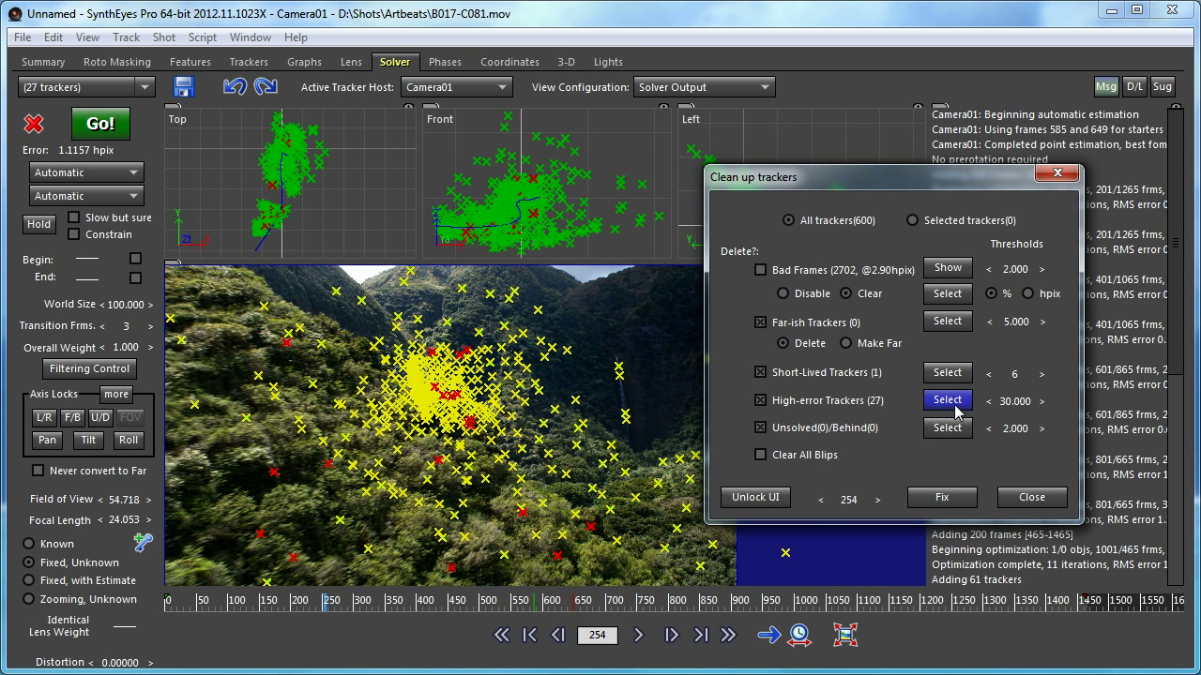
pyautogui.click(957, 499)
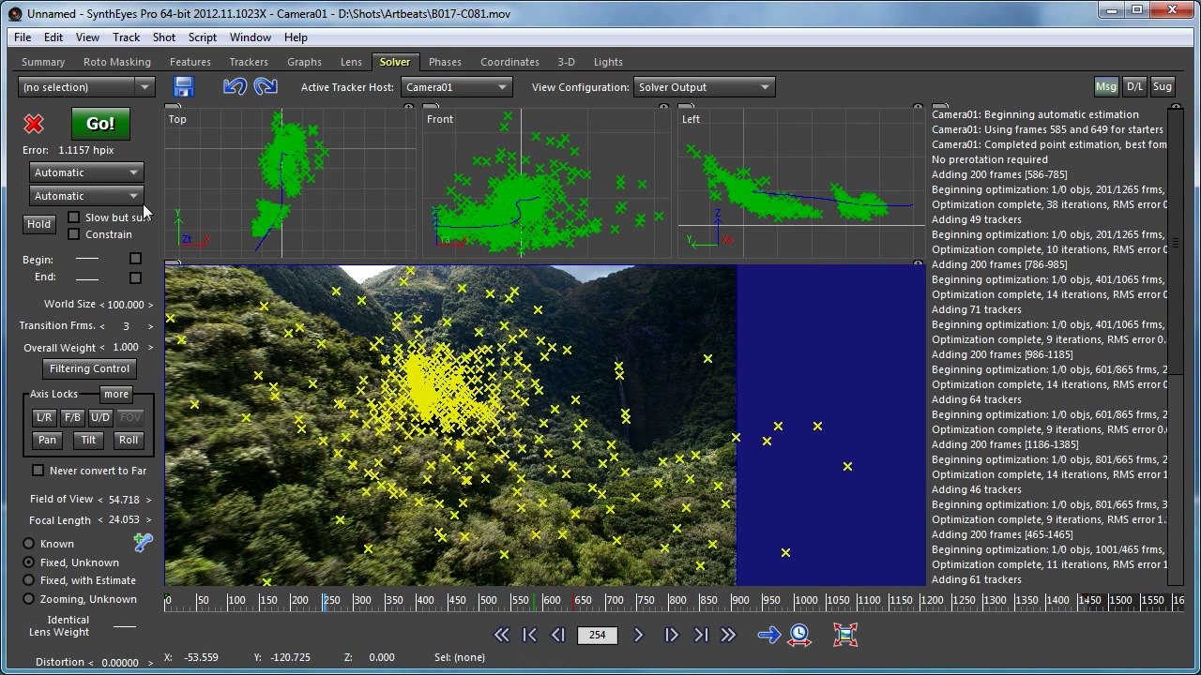
# Switch the solver mode to Refine, re-solve the scene, and accept the refined solution.
pyautogui.click(98, 174)
pyautogui.click(86, 234)
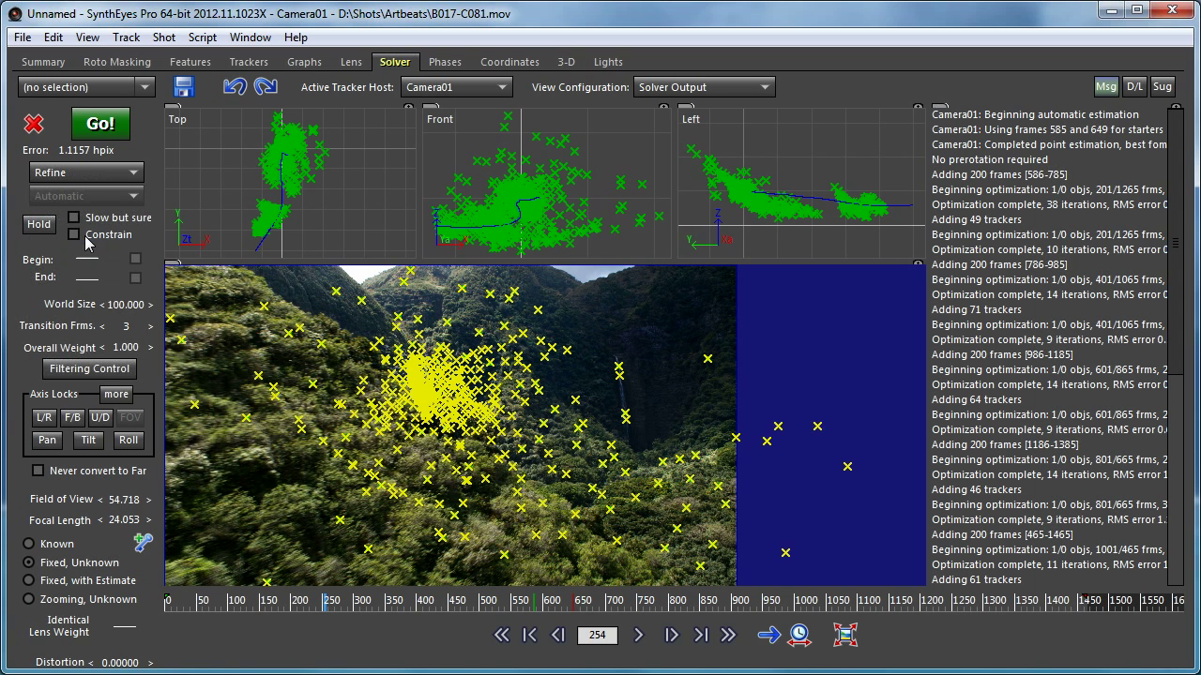
pyautogui.click(101, 123)
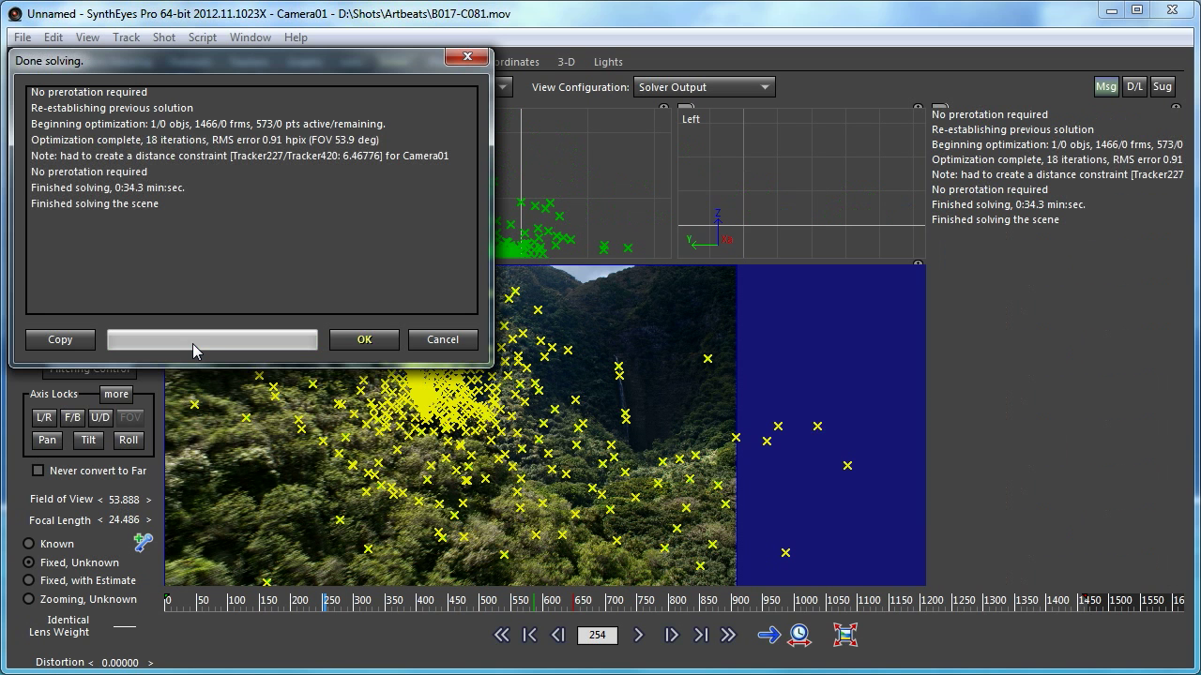
pyautogui.click(361, 338)
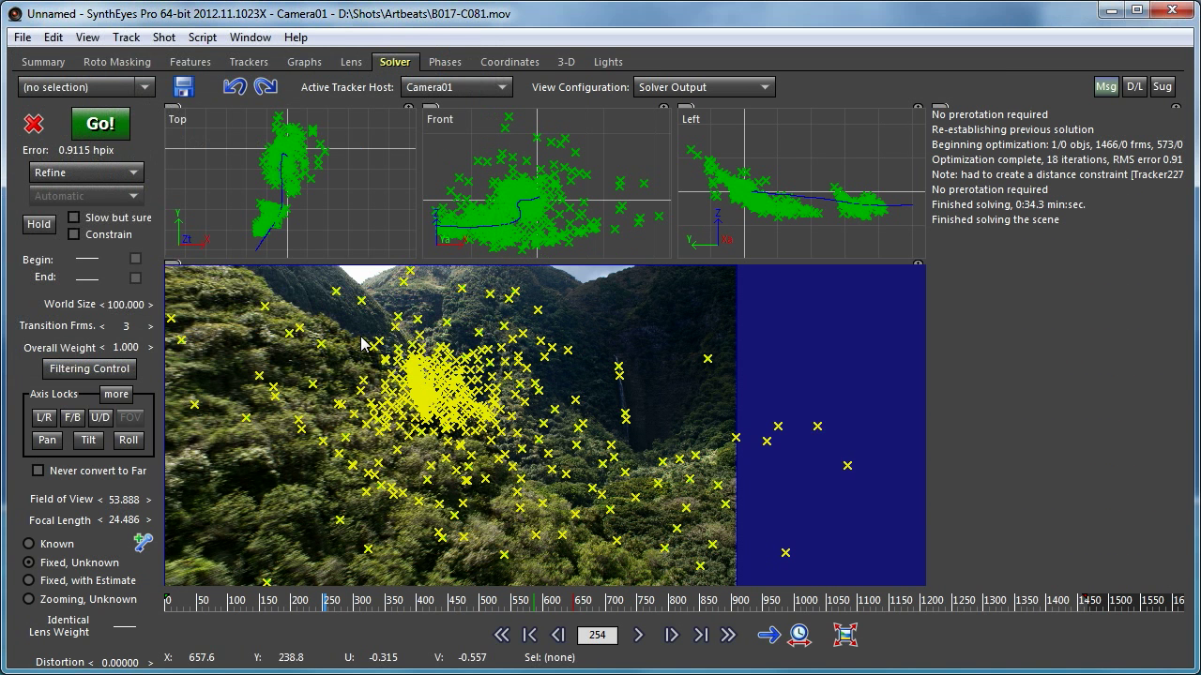
# Run a second tracker cleanup on the refined solution, previewing and removing the remaining high-error trackers.
pyautogui.click(126, 37)
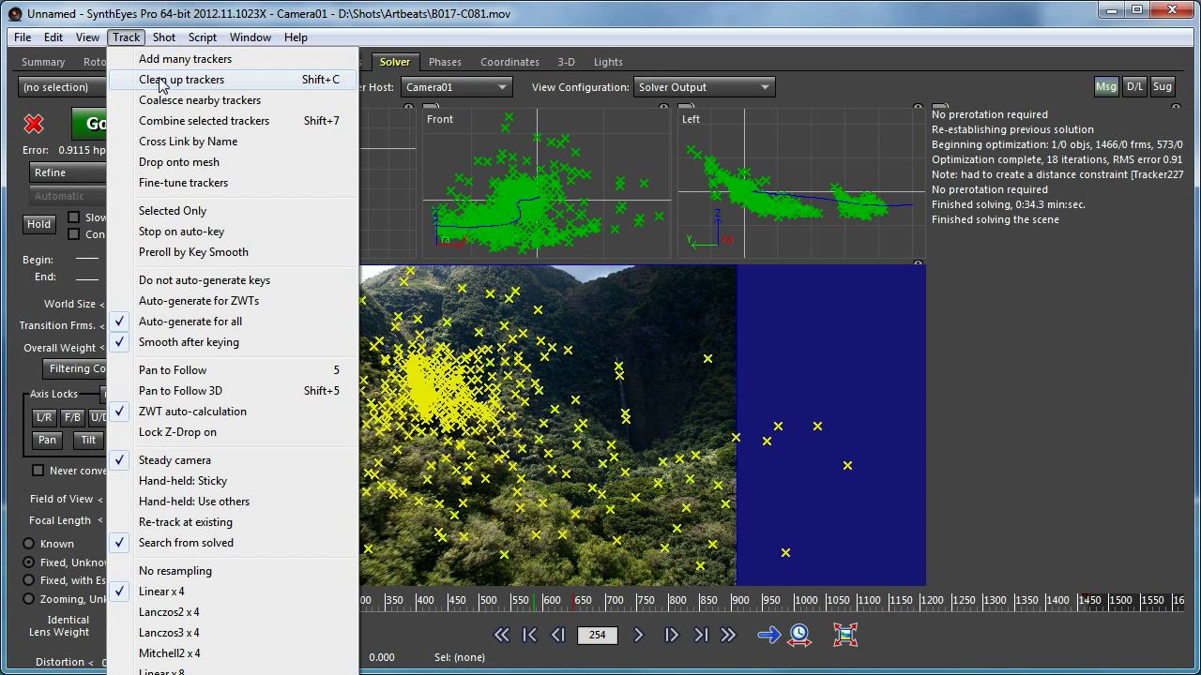
pyautogui.click(161, 81)
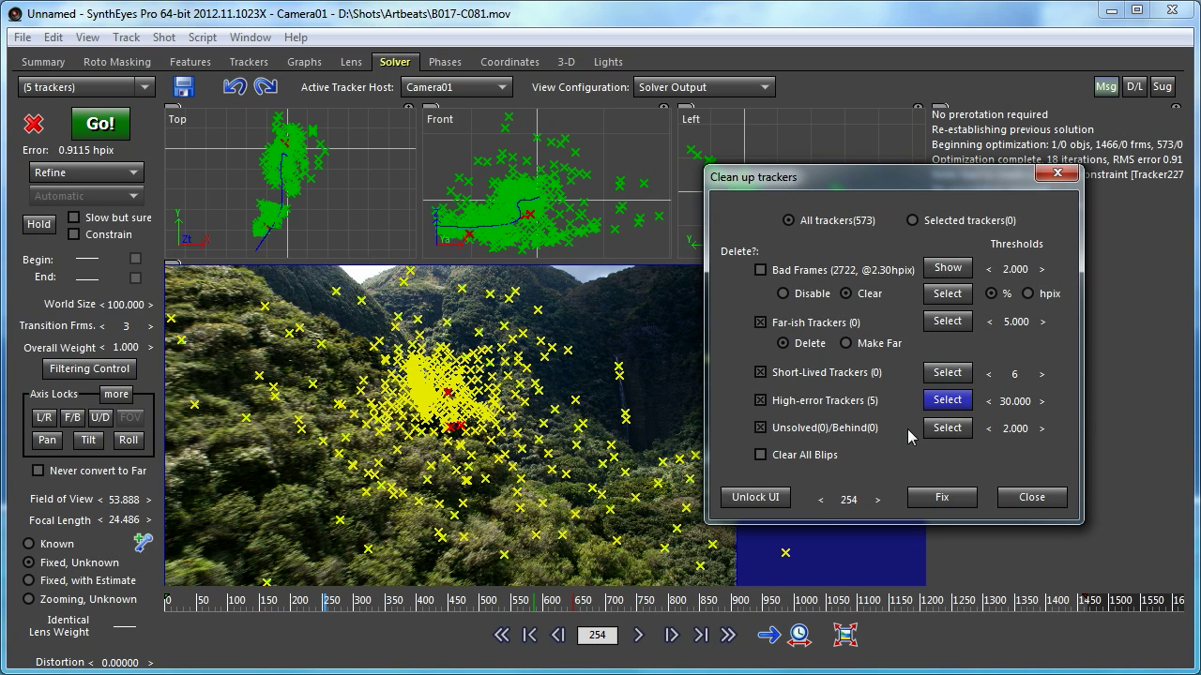
pyautogui.click(943, 401)
pyautogui.click(942, 402)
pyautogui.click(939, 499)
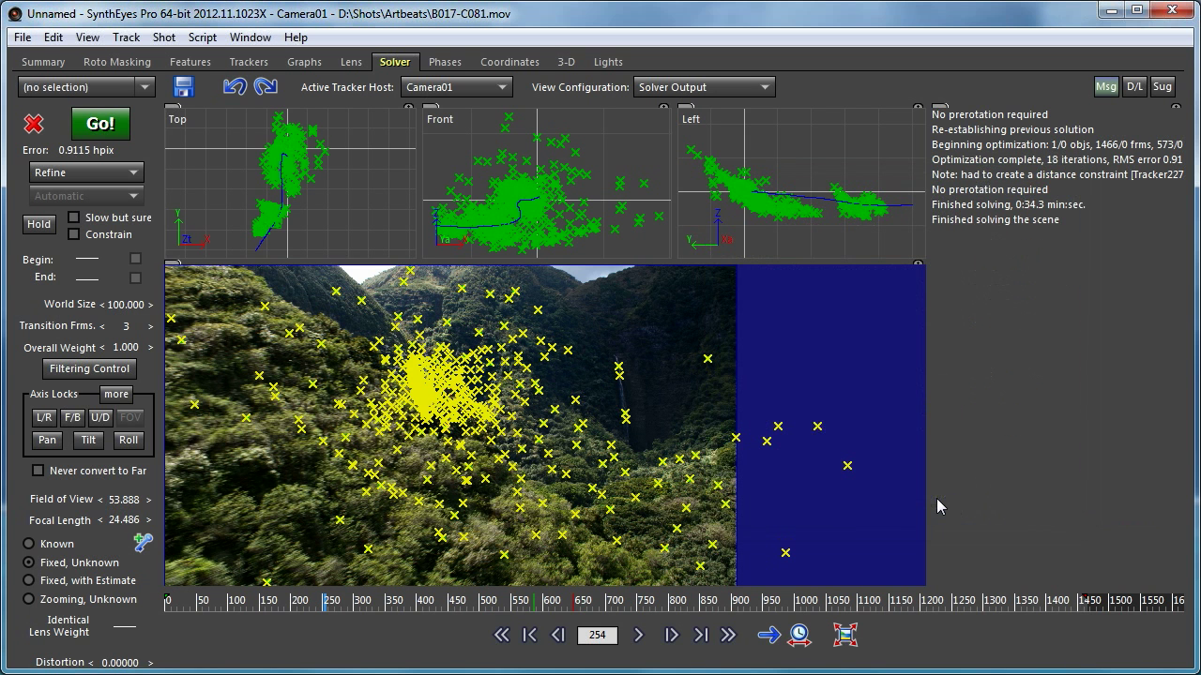
pyautogui.click(125, 36)
pyautogui.click(138, 7)
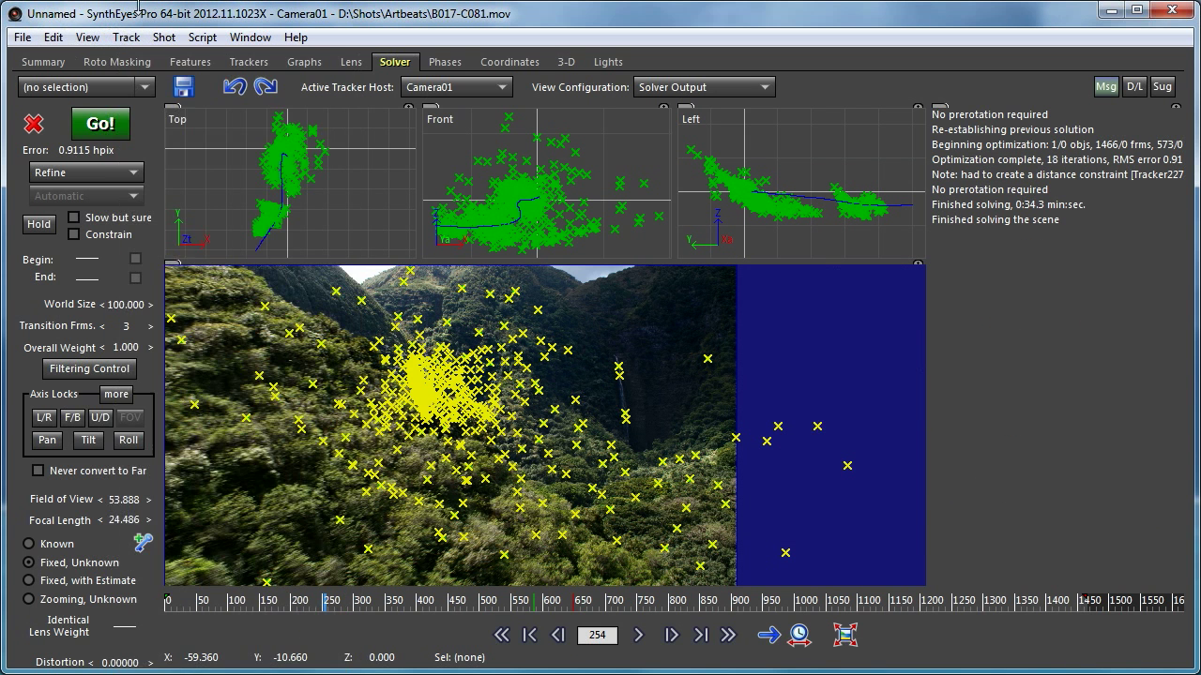
# Re-solve the scene in Refine mode, accept the solution, and check the remaining high-error trackers without applying another cleanup.
pyautogui.click(97, 128)
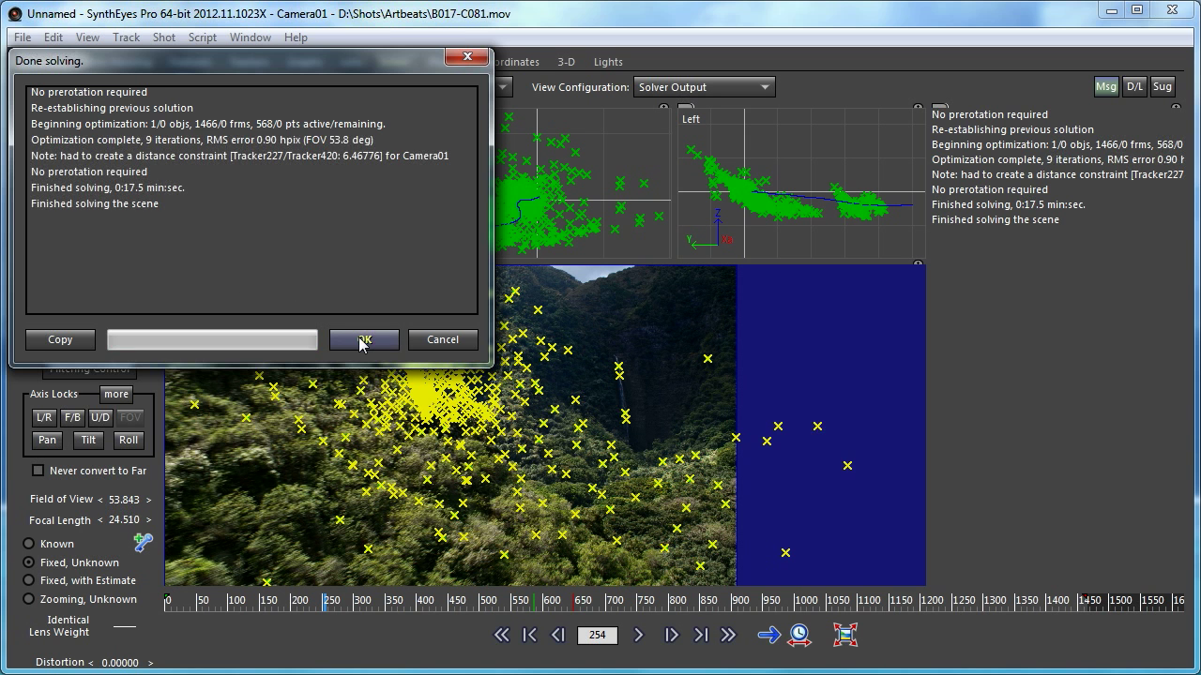
pyautogui.click(362, 340)
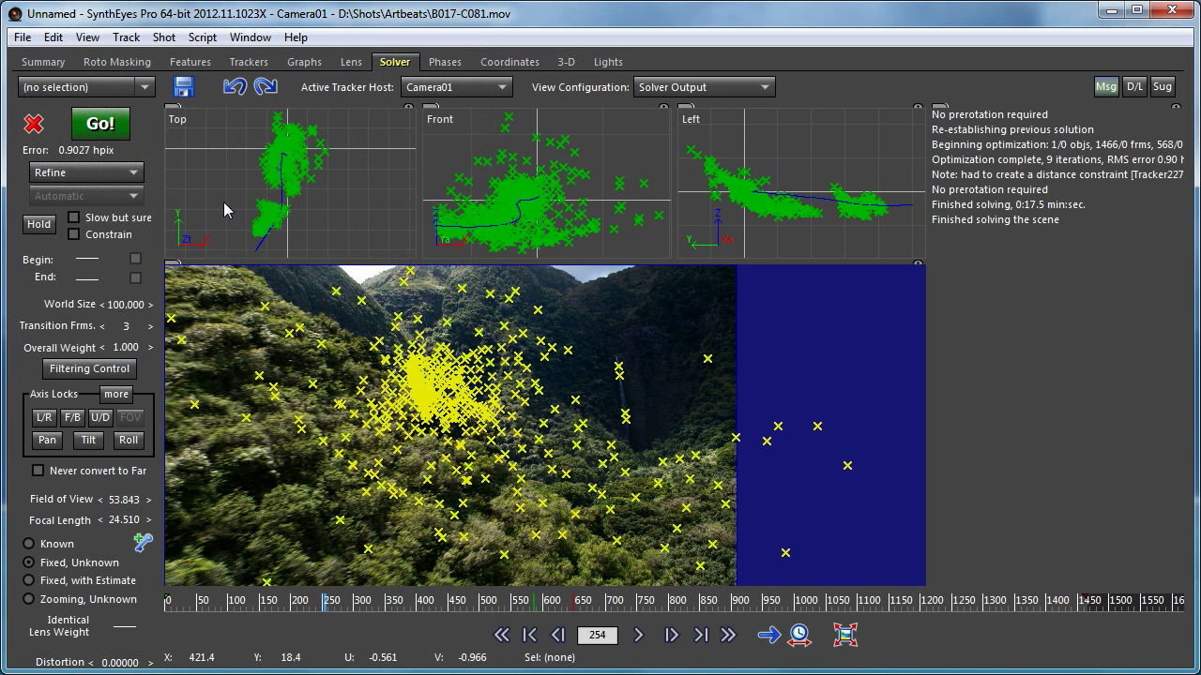
pyautogui.click(125, 37)
pyautogui.click(172, 83)
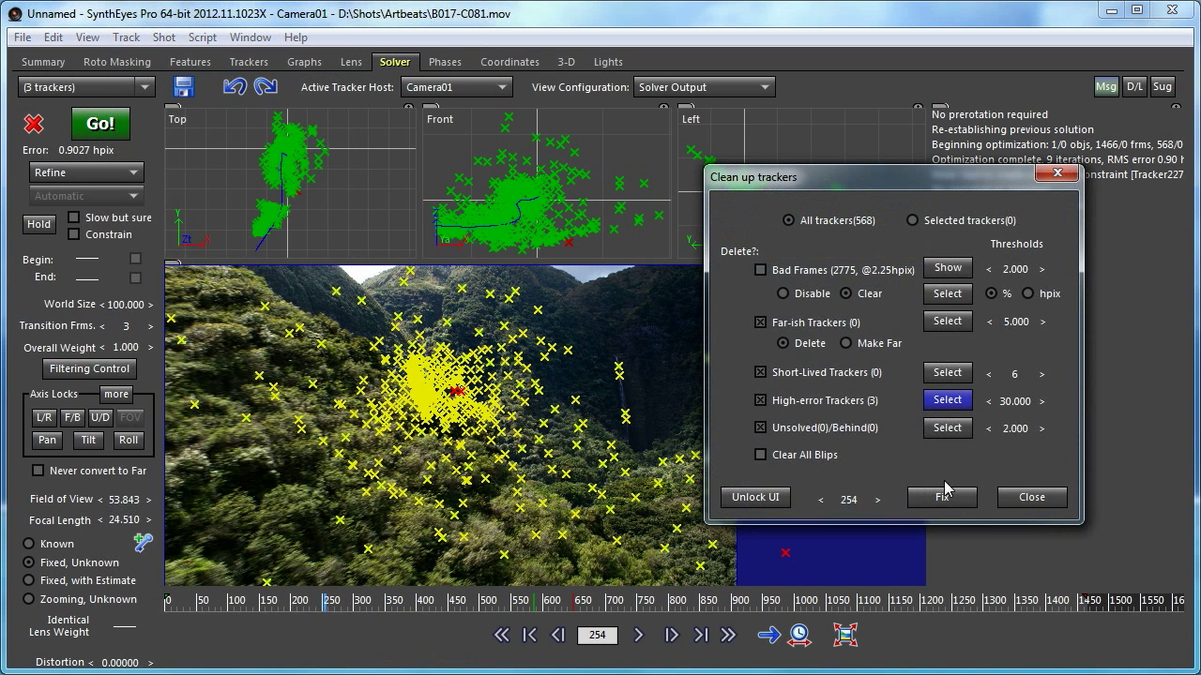
pyautogui.click(1014, 507)
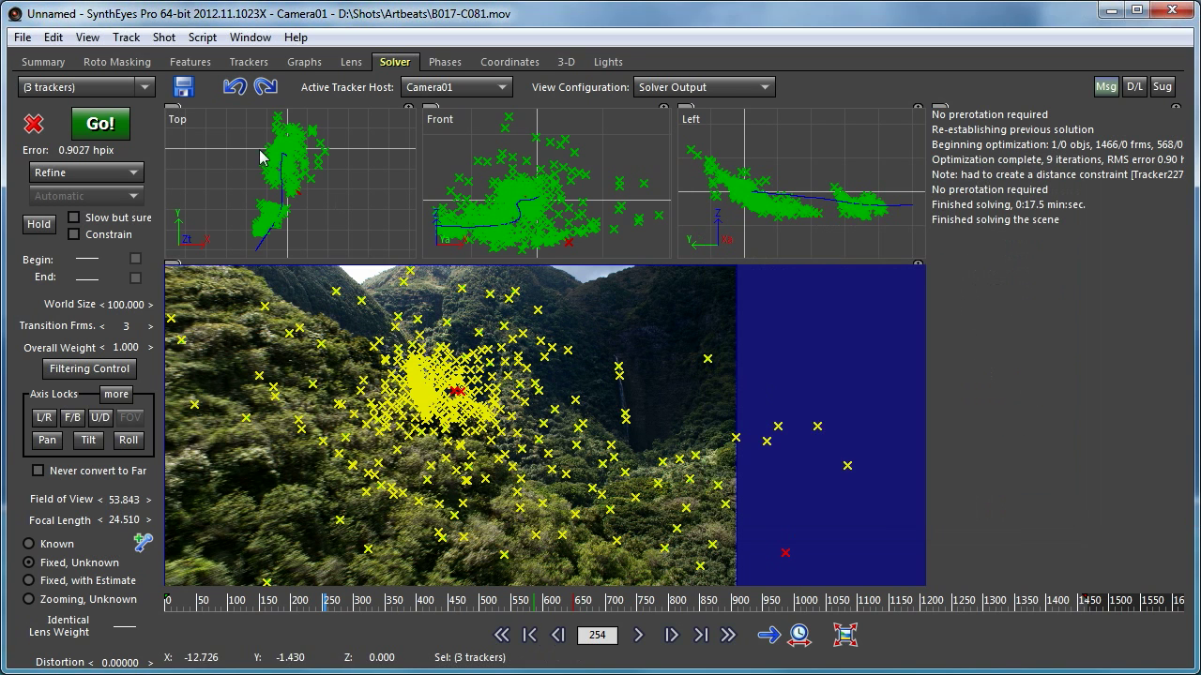
# Re-solve the scene with Calculate Distortion enabled, accept the solution, and scrub through the shot to check the point fit.
pyautogui.click(349, 61)
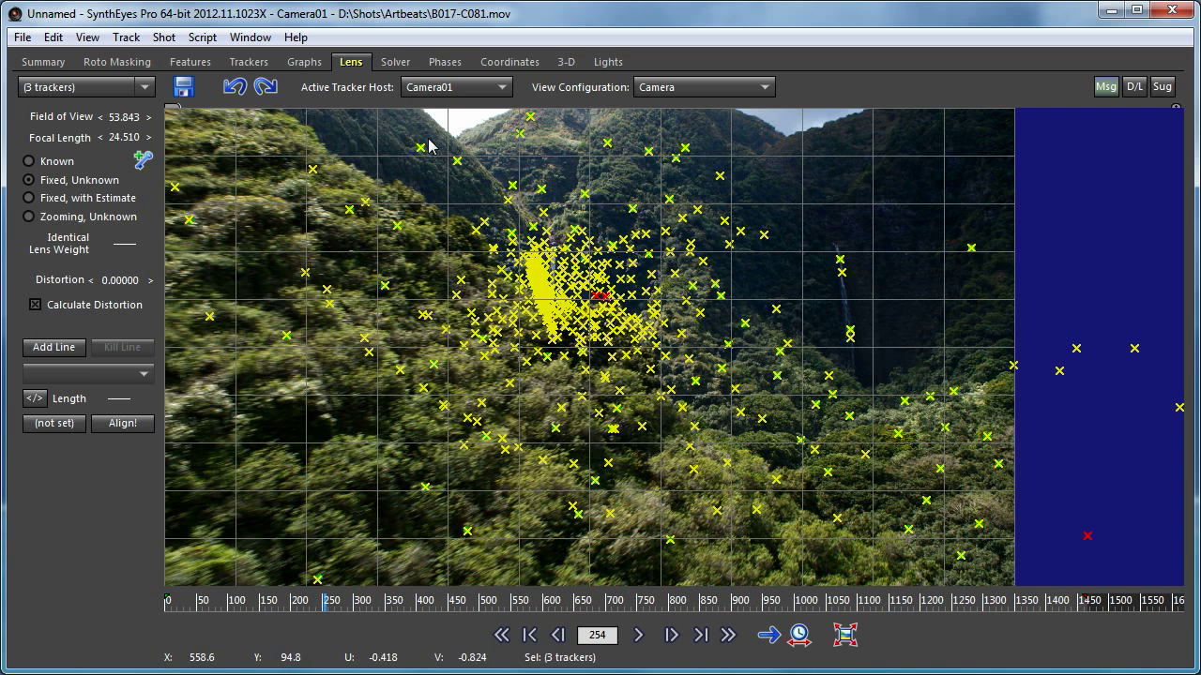
pyautogui.click(394, 62)
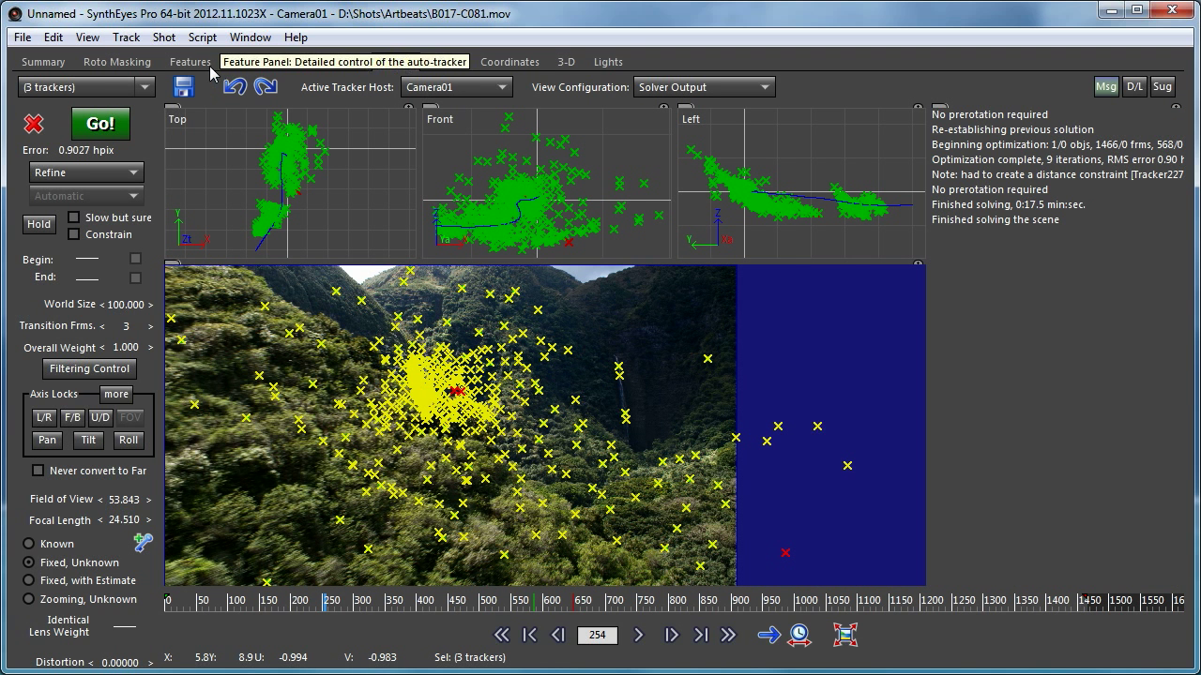
pyautogui.click(103, 131)
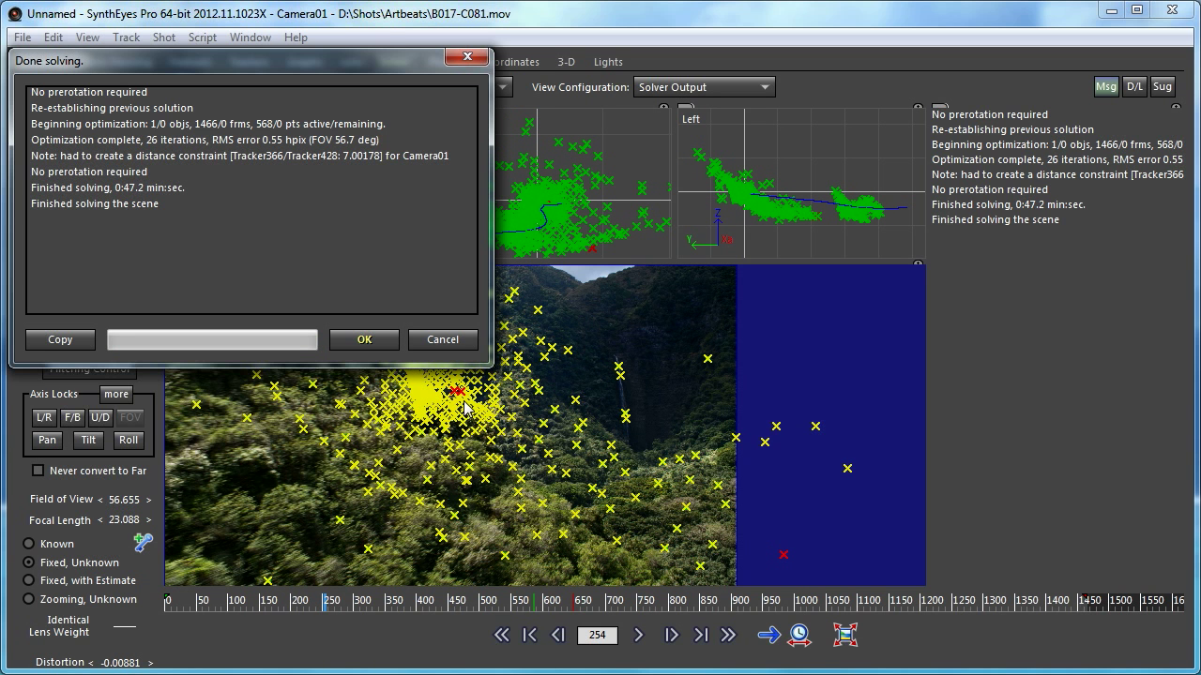
pyautogui.click(380, 342)
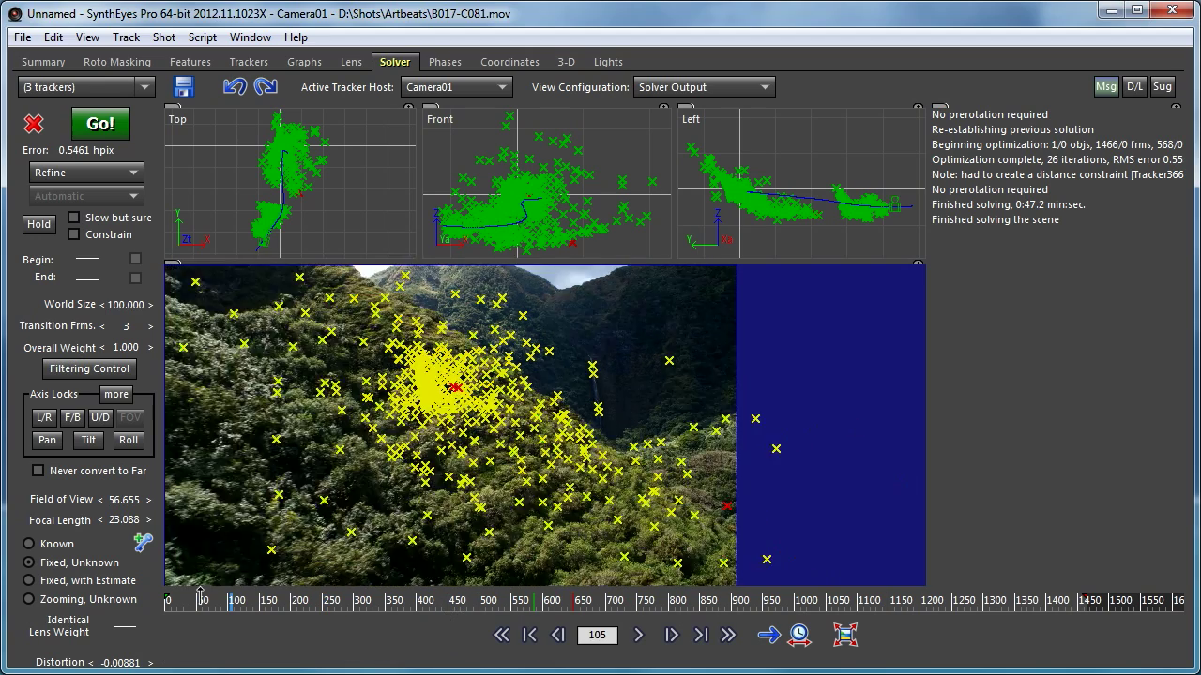
pyautogui.moveTo(356, 605); pyautogui.dragTo(678, 602)
pyautogui.click(729, 635)
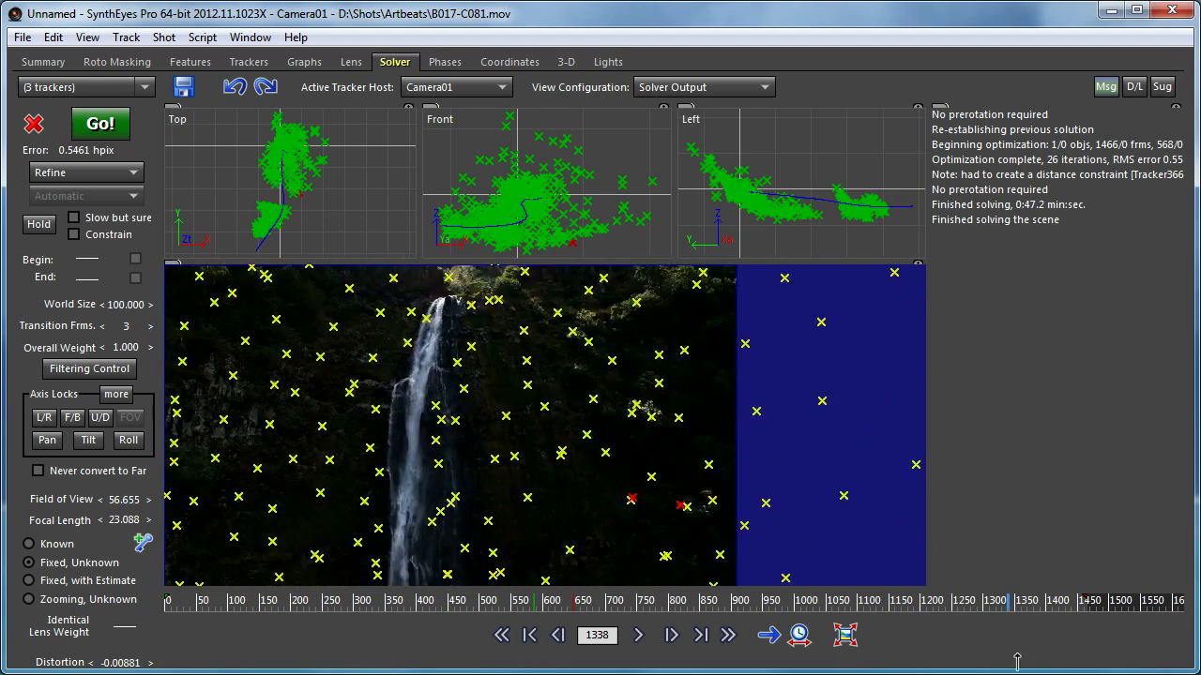
pyautogui.moveTo(1130, 651); pyautogui.dragTo(883, 650)
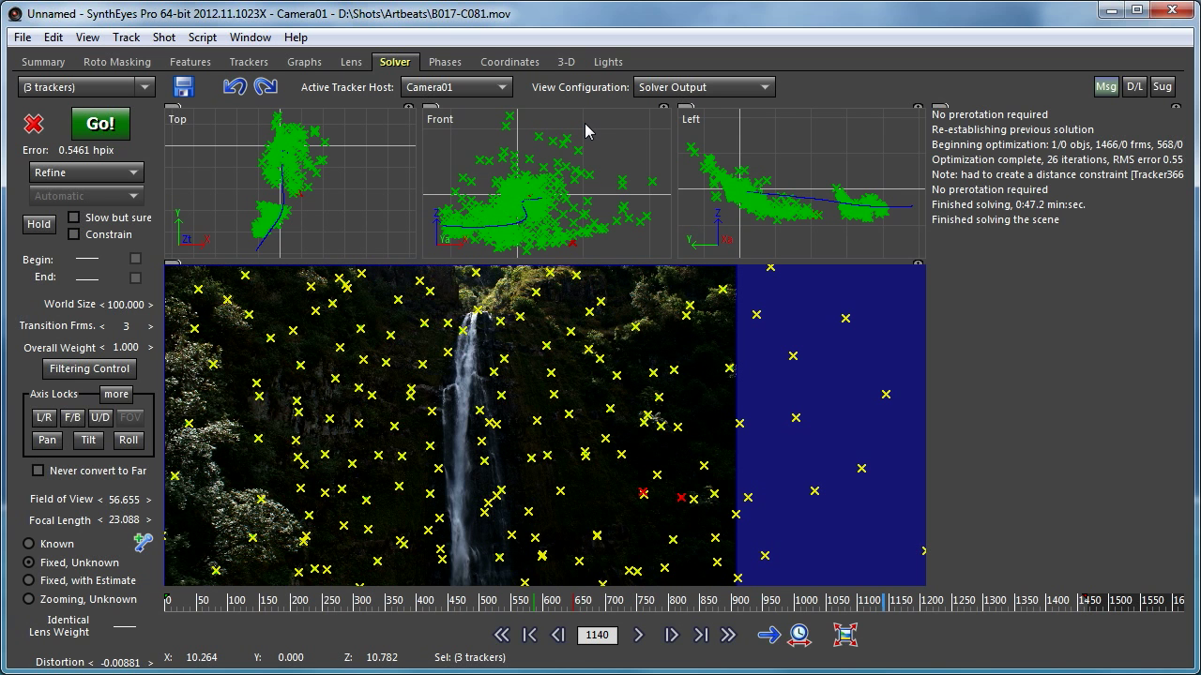
# Clean up the trackers of the distortion-corrected solution, removing the high-error trackers at the 30.000 threshold.
pyautogui.click(122, 40)
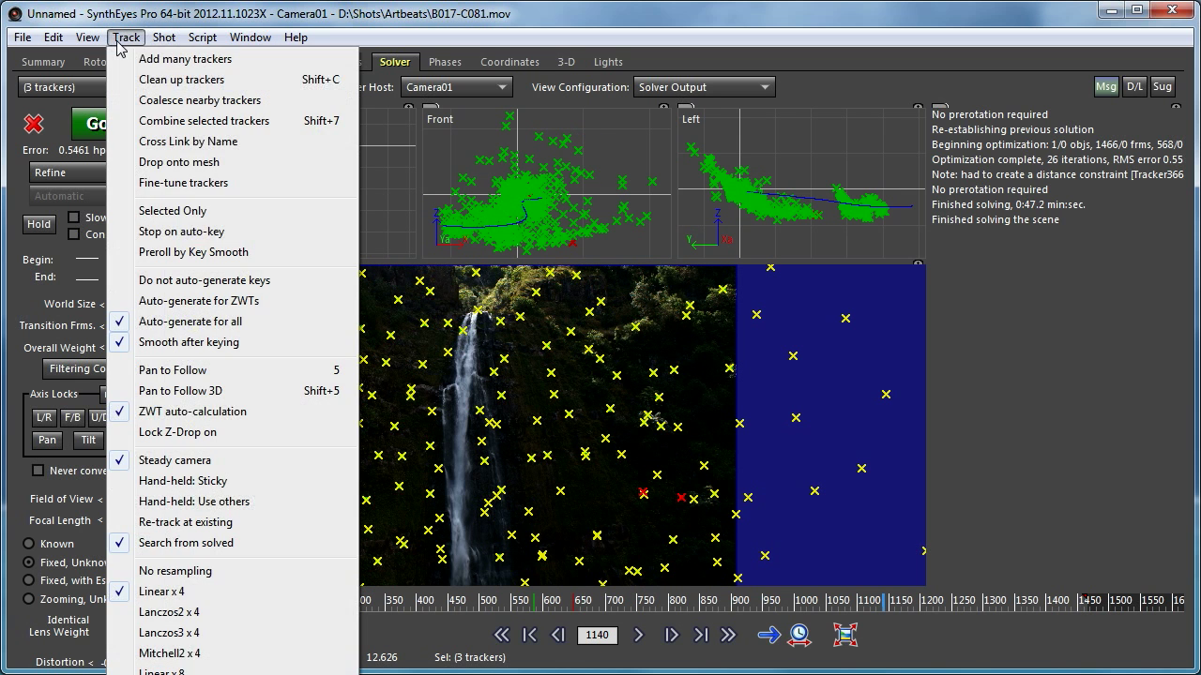
pyautogui.click(181, 79)
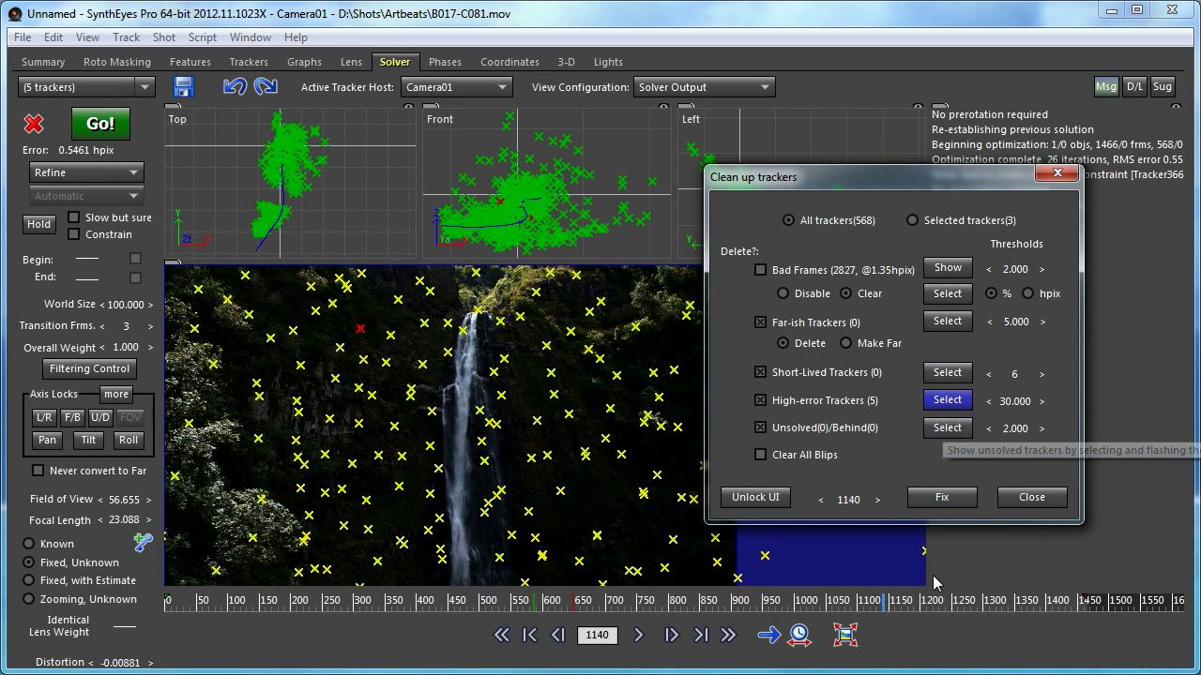
pyautogui.click(941, 497)
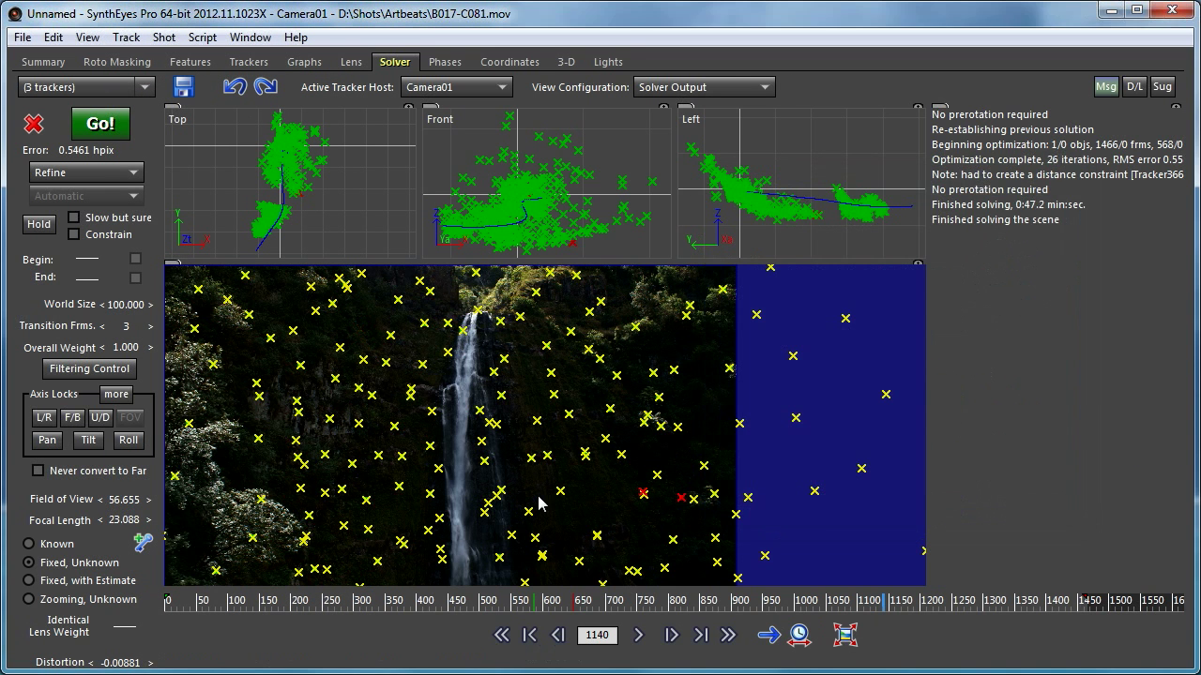
# Refine the solution with the cleaned-up trackers, accept it, and scrub the shot to inspect the solved points.
pyautogui.click(101, 122)
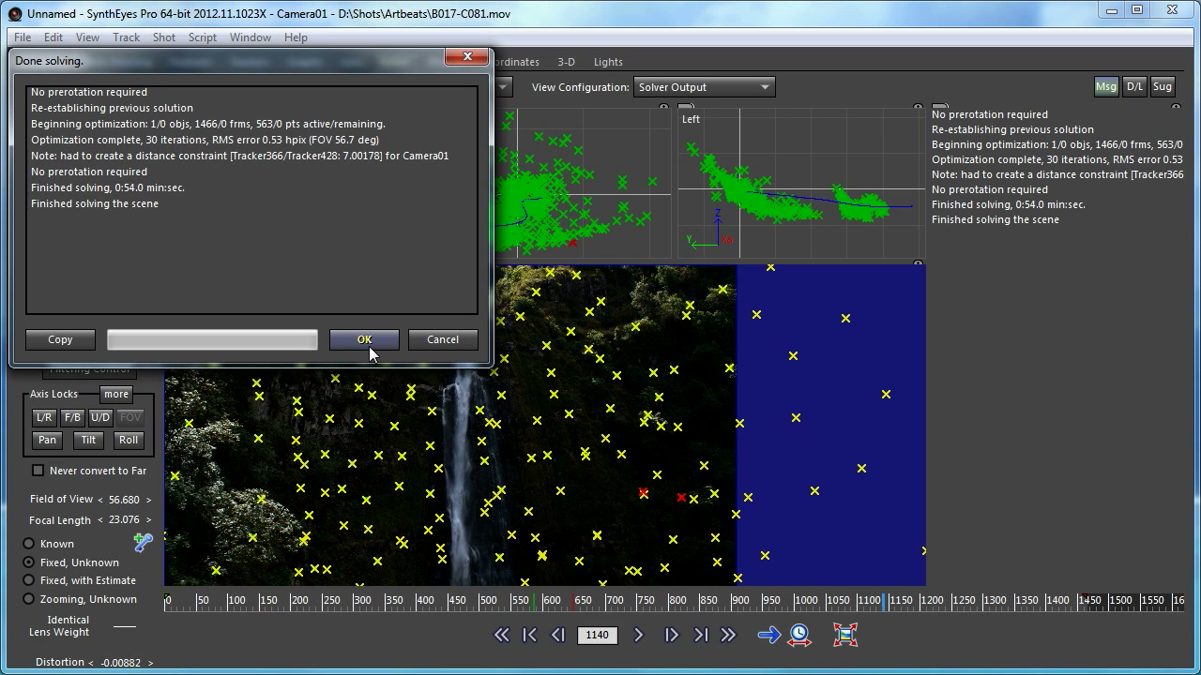
pyautogui.click(365, 339)
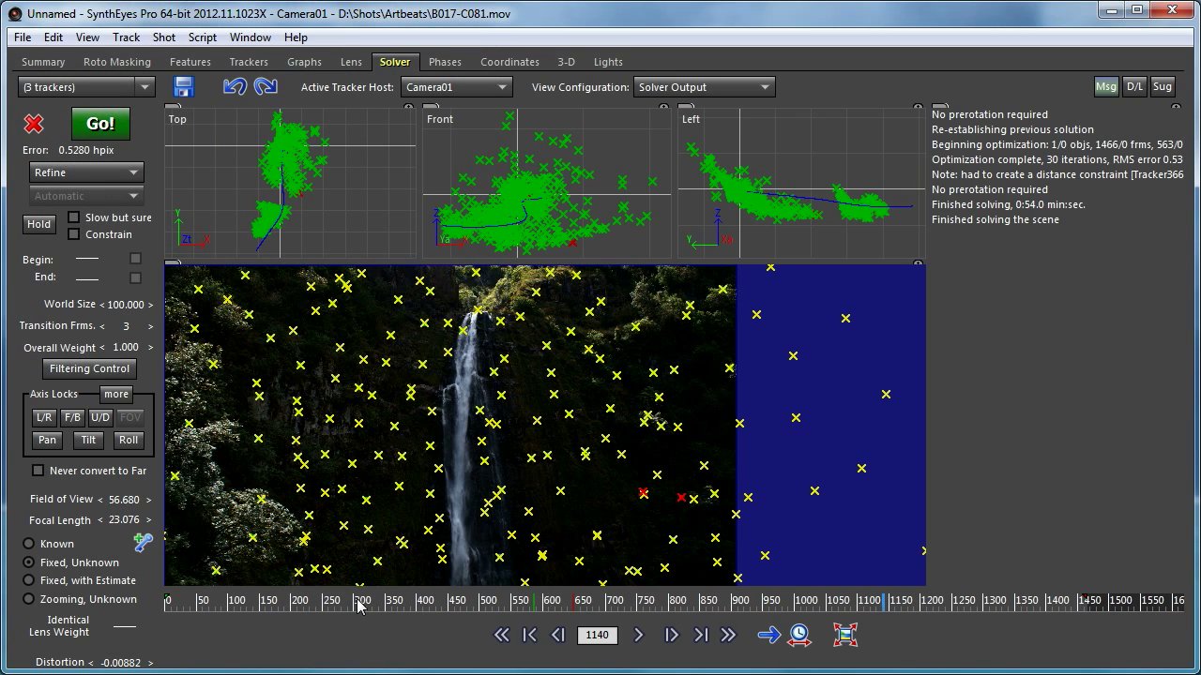
pyautogui.moveTo(262, 598); pyautogui.dragTo(589, 632)
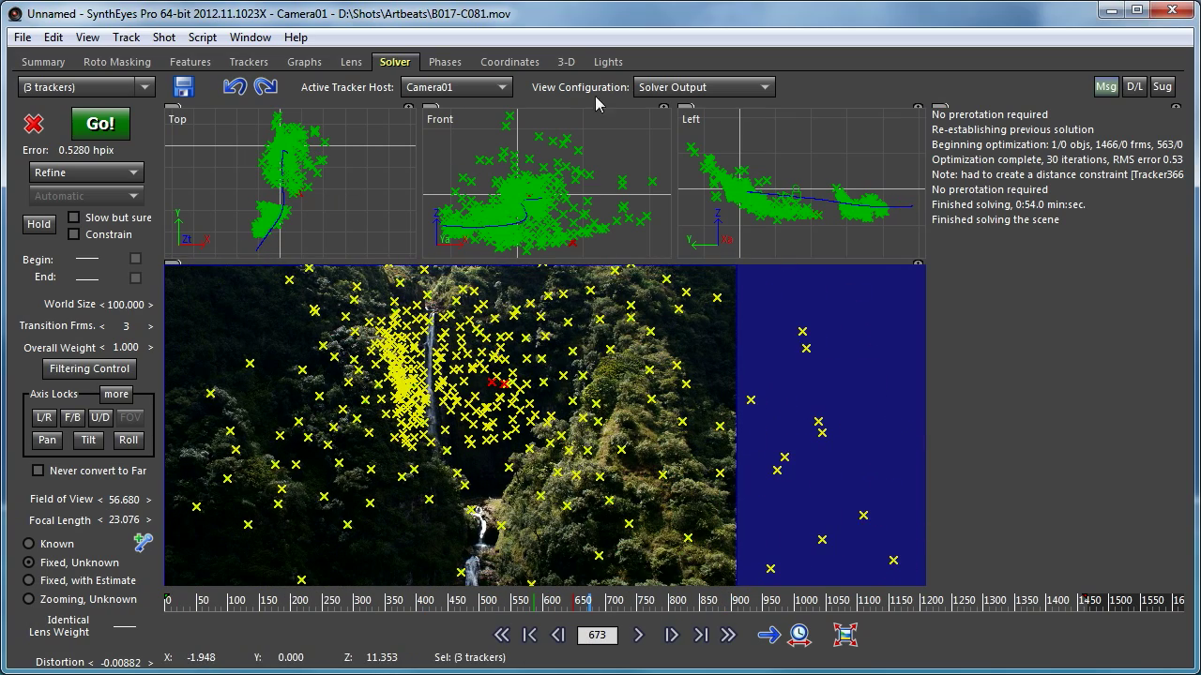
# Shift the whole scene vertically by moving Camera01 with Whole enabled to a Z position of 1.070.
pyautogui.click(523, 64)
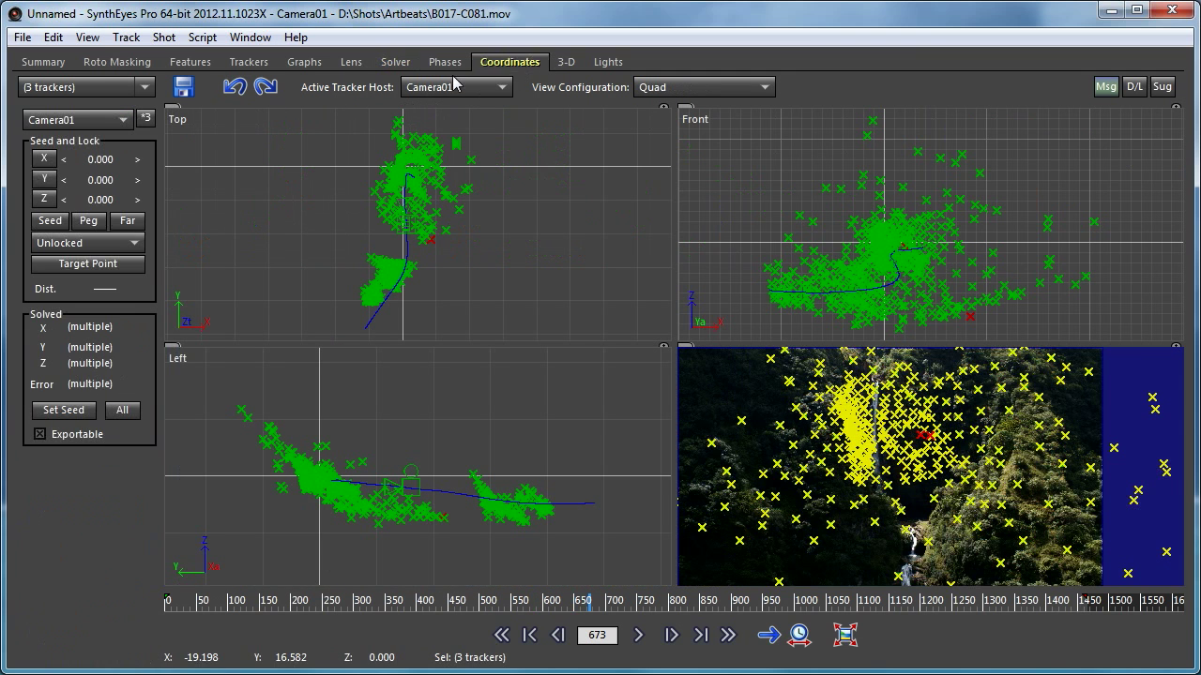
pyautogui.click(566, 62)
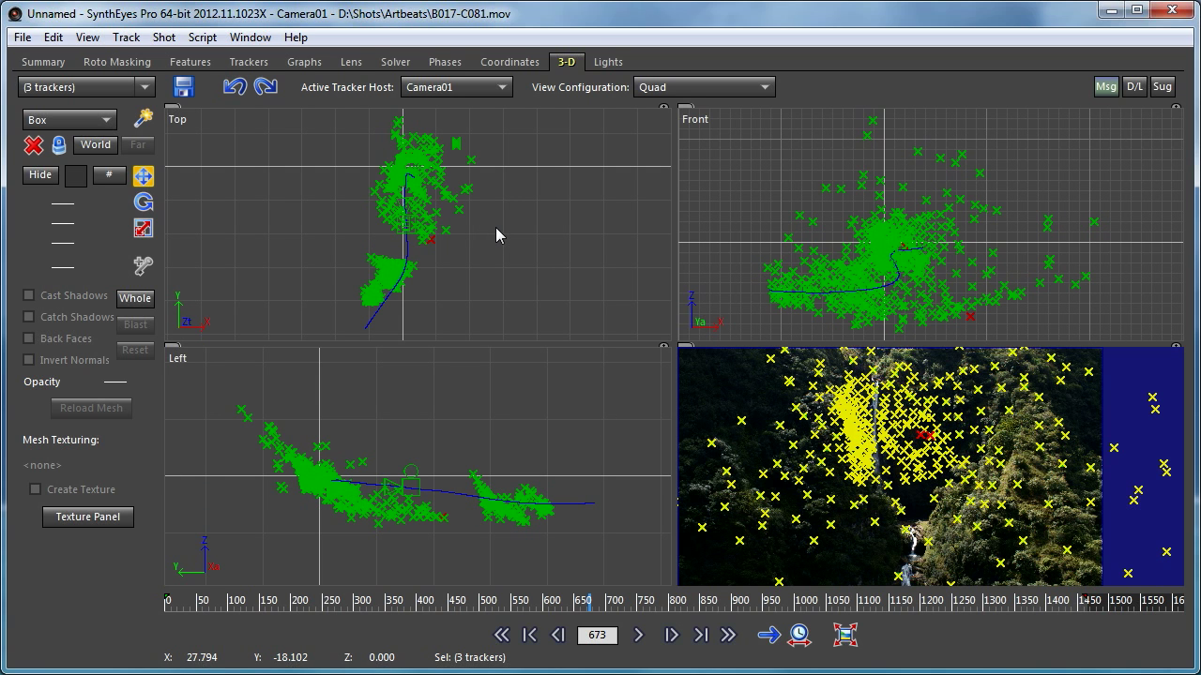
pyautogui.click(133, 300)
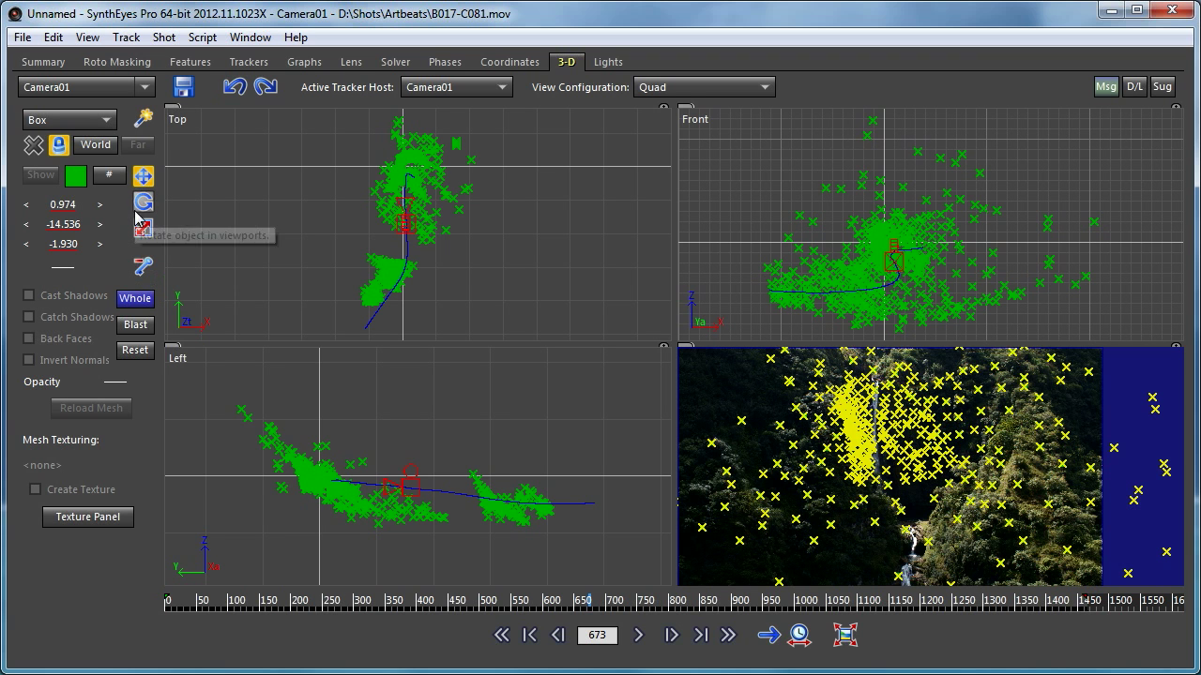
pyautogui.moveTo(56, 244); pyautogui.dragTo(85, 244)
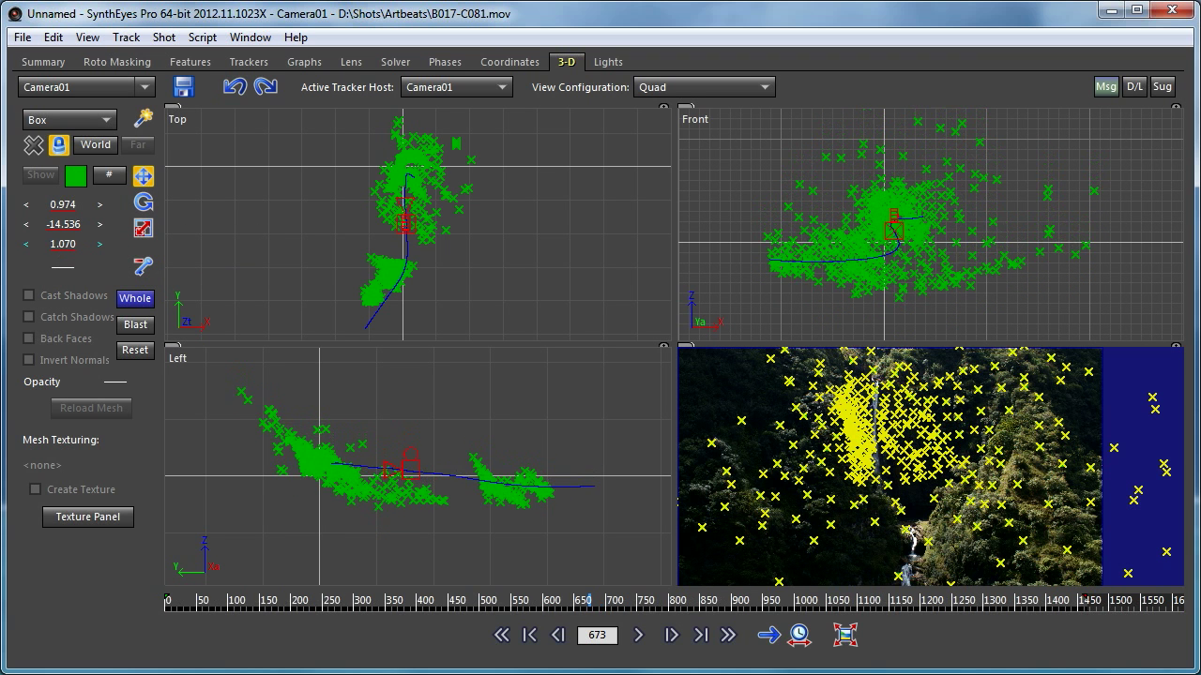
# Select the five trackers at the foot of the steep cliff near the ground line in the Left view.
pyautogui.scroll(5, 303, 471)
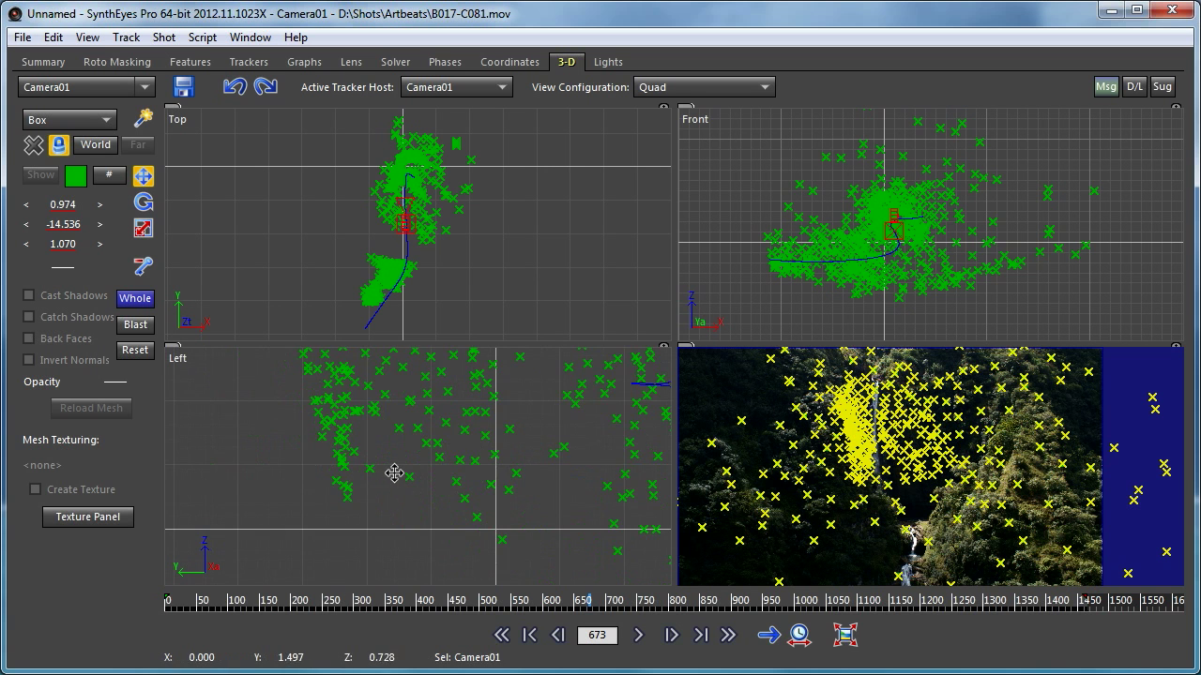
pyautogui.scroll(-2, 384, 453)
pyautogui.moveTo(352, 486)
pyautogui.mouseDown()
pyautogui.moveTo(391, 488)
pyautogui.moveTo(347, 485)
pyautogui.mouseUp()
pyautogui.hotkey('ctrl', 'z')
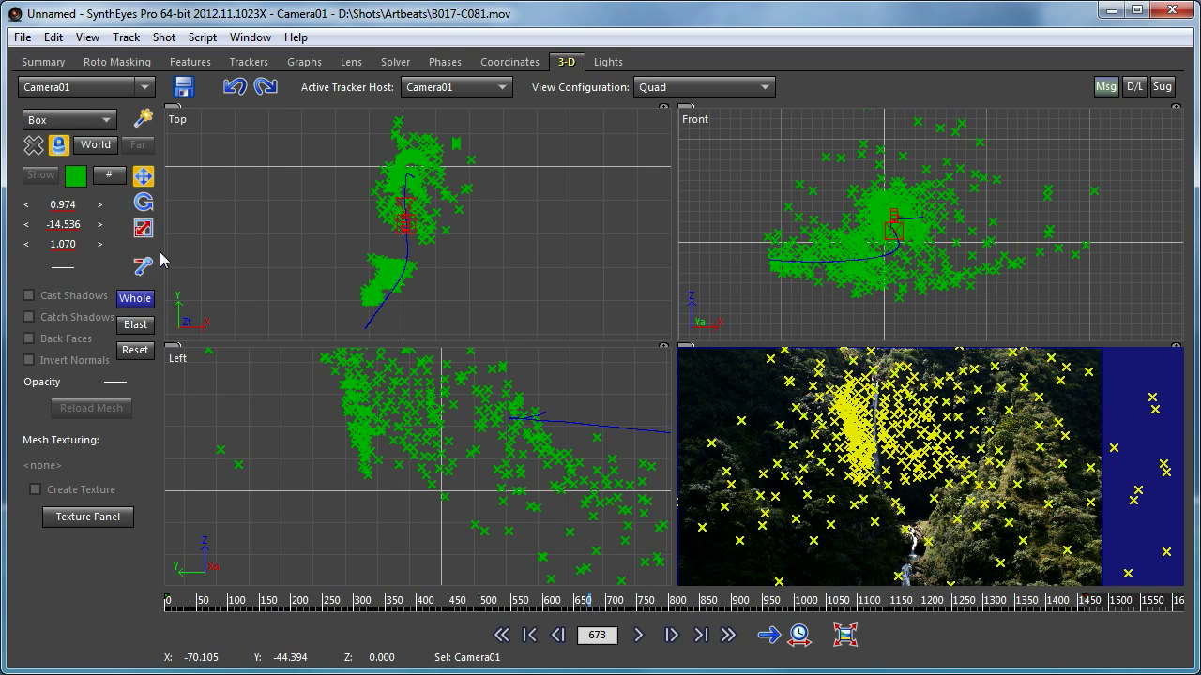
pyautogui.click(364, 474)
pyautogui.moveTo(361, 484)
pyautogui.mouseDown()
pyautogui.moveTo(324, 466)
pyautogui.moveTo(323, 483)
pyautogui.mouseUp()
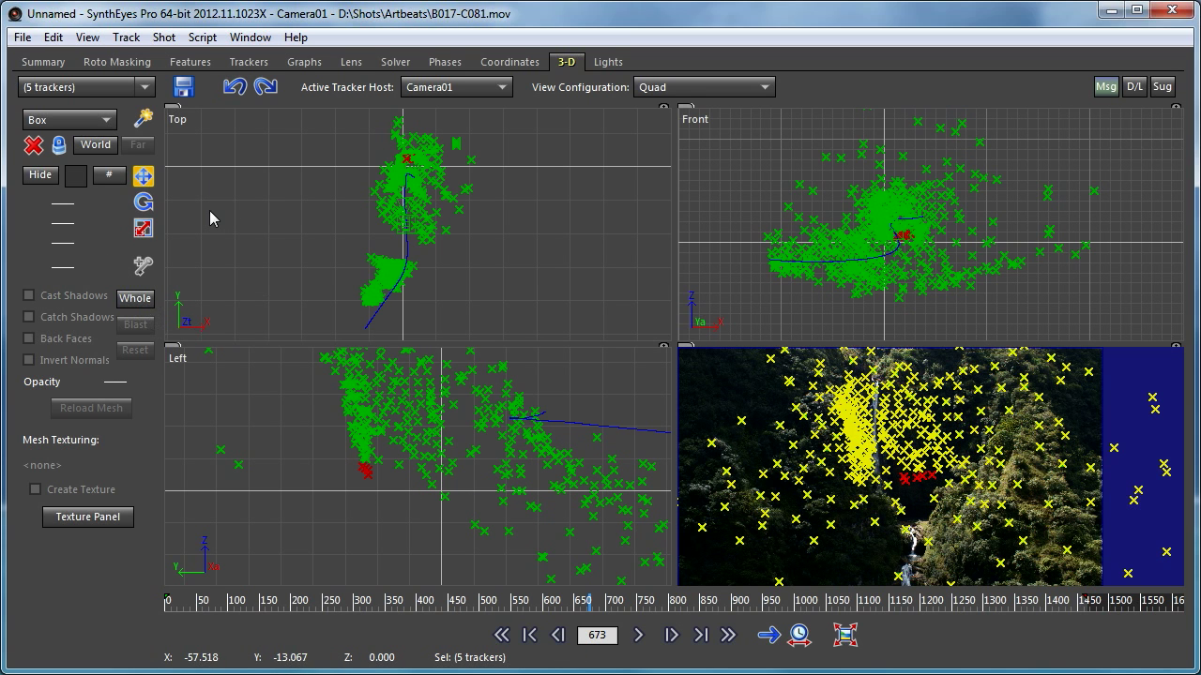
pyautogui.scroll(-7, 317, 466)
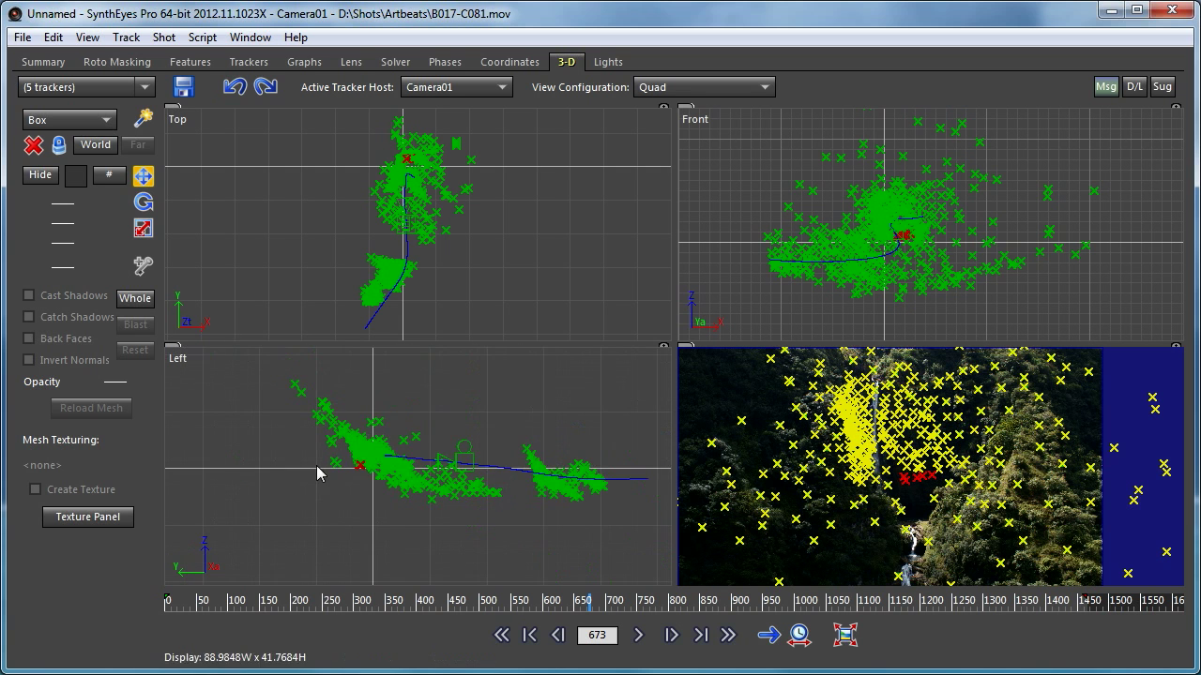
pyautogui.moveTo(472, 449); pyautogui.dragTo(429, 441, button='middle')
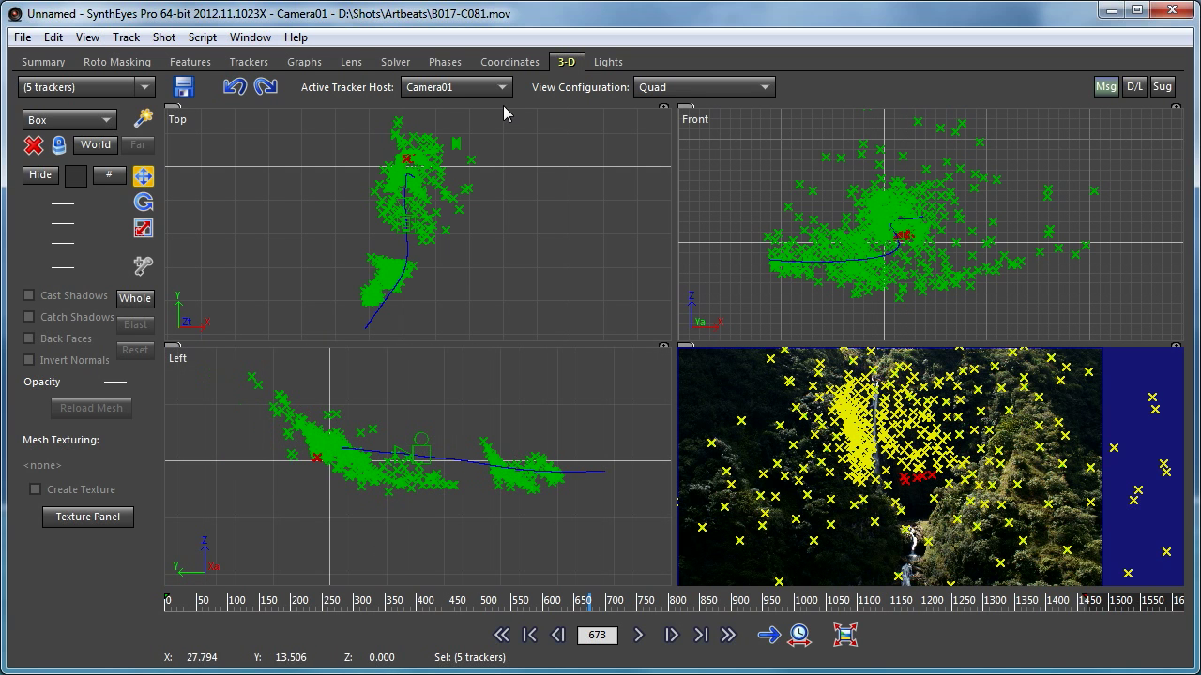
# At frame 357 of the camera view, add eight trackers spread across the hillsides and cliffs to the selection.
pyautogui.click(248, 62)
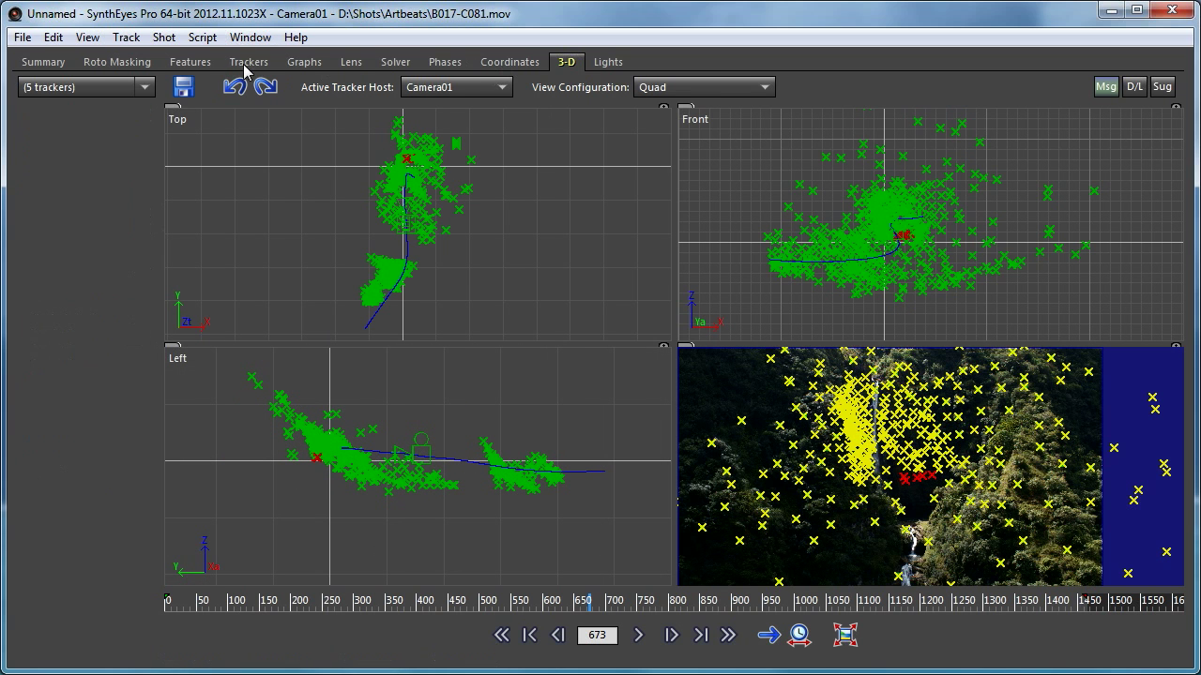
pyautogui.moveTo(710, 609); pyautogui.dragTo(391, 601)
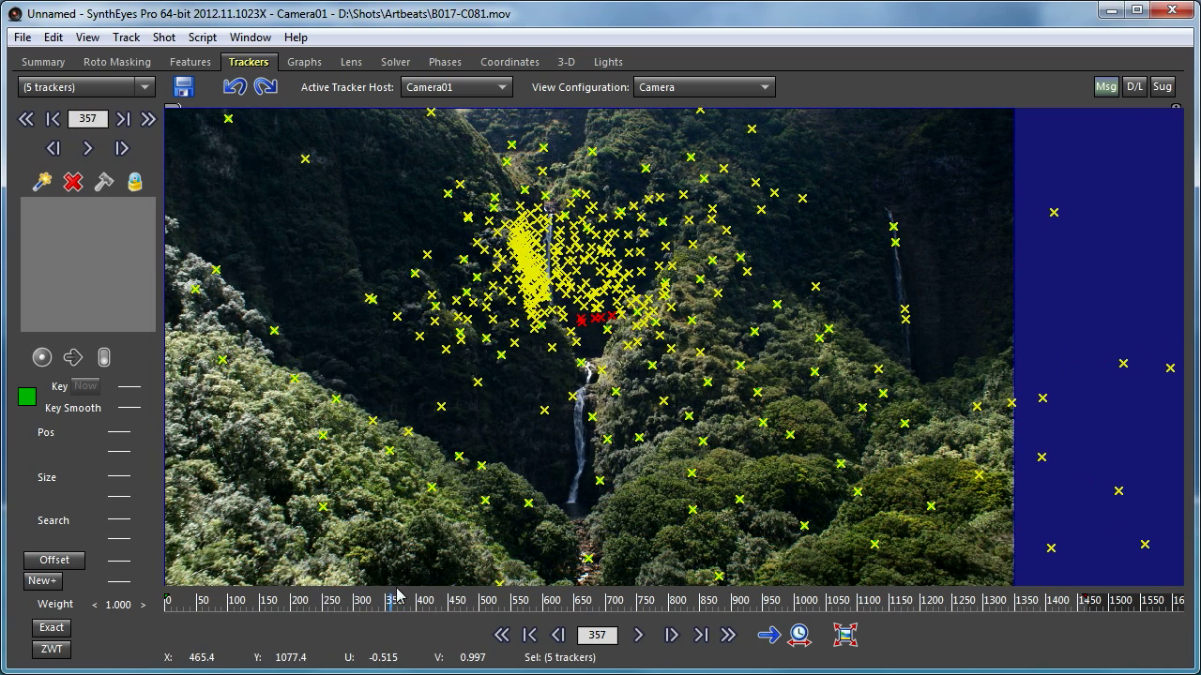
pyautogui.keyDown('ctrl'); pyautogui.click(323, 436); pyautogui.keyUp('ctrl')
pyautogui.keyDown('ctrl'); pyautogui.click(414, 273); pyautogui.keyUp('ctrl')
pyautogui.keyDown('ctrl'); pyautogui.click(520, 205); pyautogui.keyUp('ctrl')
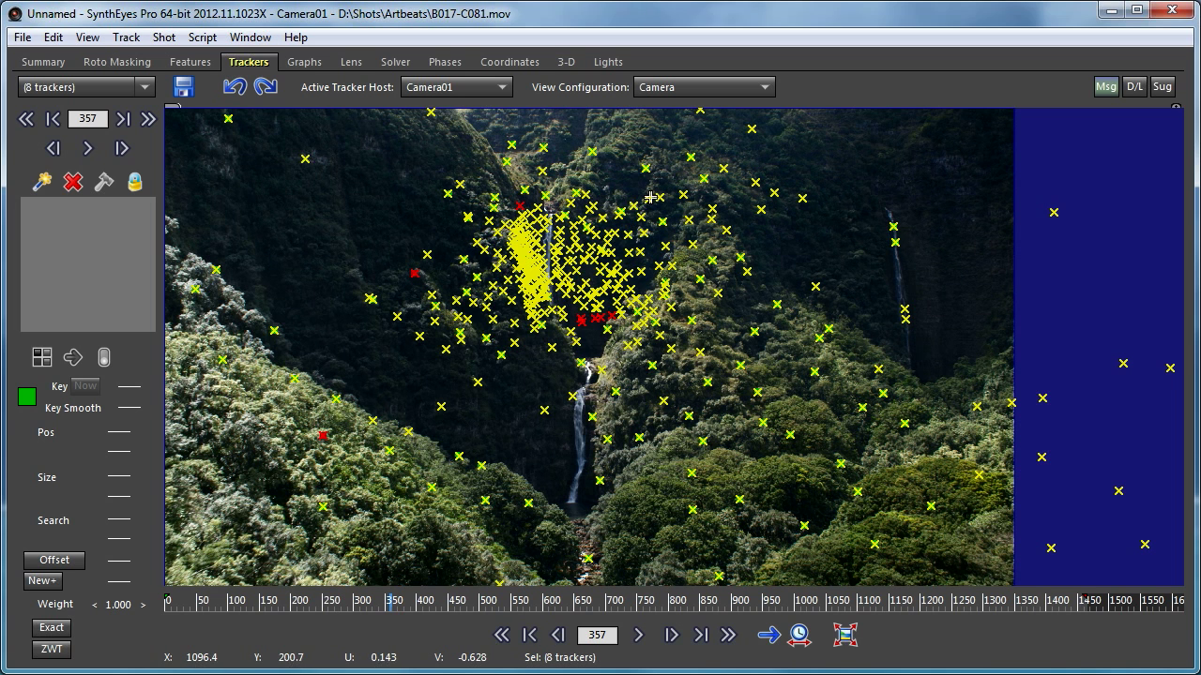
pyautogui.keyDown('ctrl'); pyautogui.click(633, 206); pyautogui.keyUp('ctrl')
pyautogui.keyDown('ctrl'); pyautogui.click(712, 260); pyautogui.keyUp('ctrl')
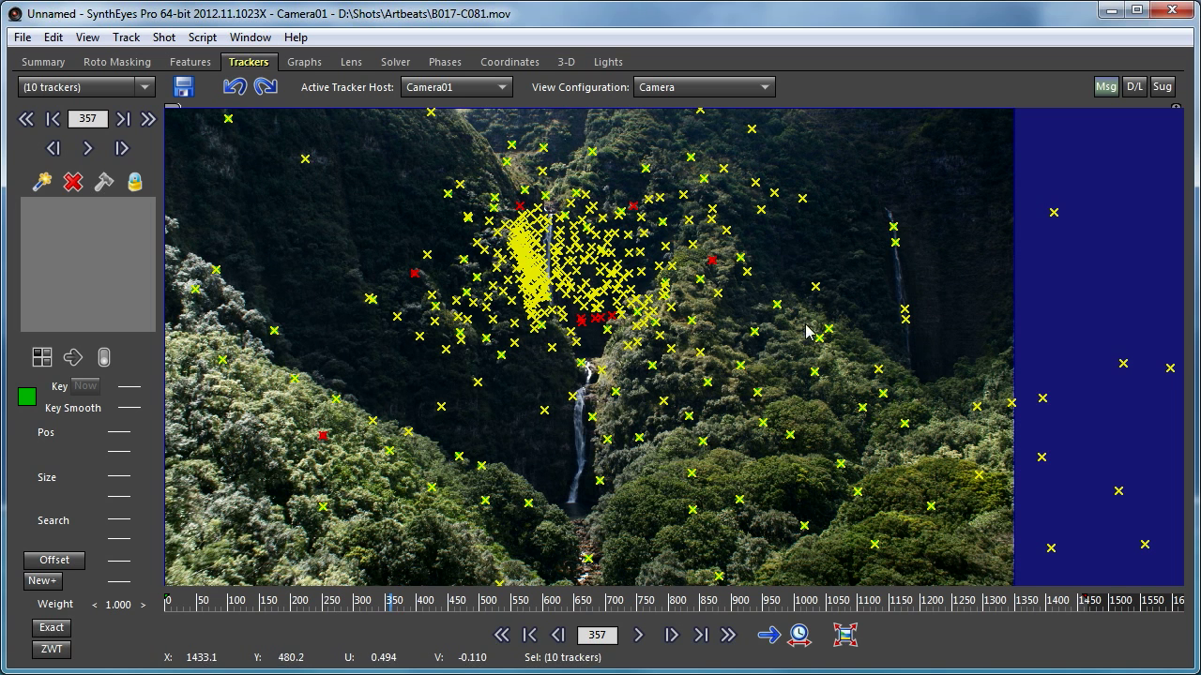
pyautogui.keyDown('ctrl'); pyautogui.click(819, 338); pyautogui.keyUp('ctrl')
pyautogui.keyDown('ctrl'); pyautogui.click(856, 490); pyautogui.keyUp('ctrl')
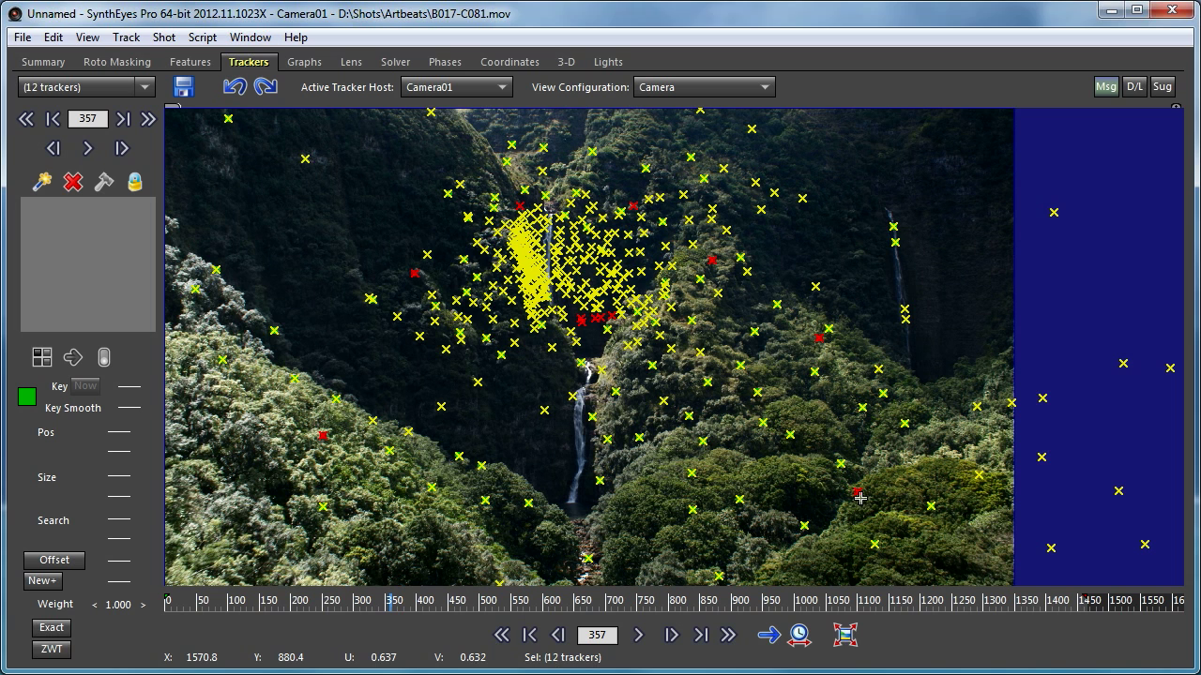
pyautogui.keyDown('ctrl'); pyautogui.click(691, 512); pyautogui.keyUp('ctrl')
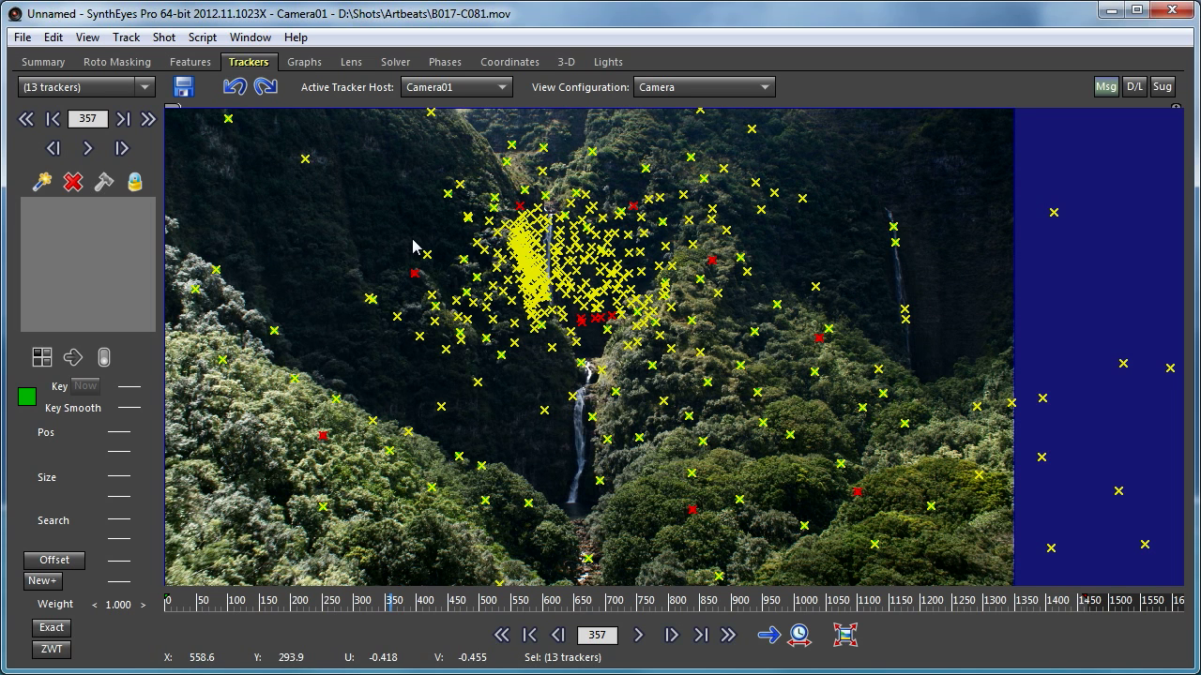
# Set the selected trackers' seed coordinates from their solved positions, turn Seed off, and set their constraint to Lock Point.
pyautogui.click(507, 62)
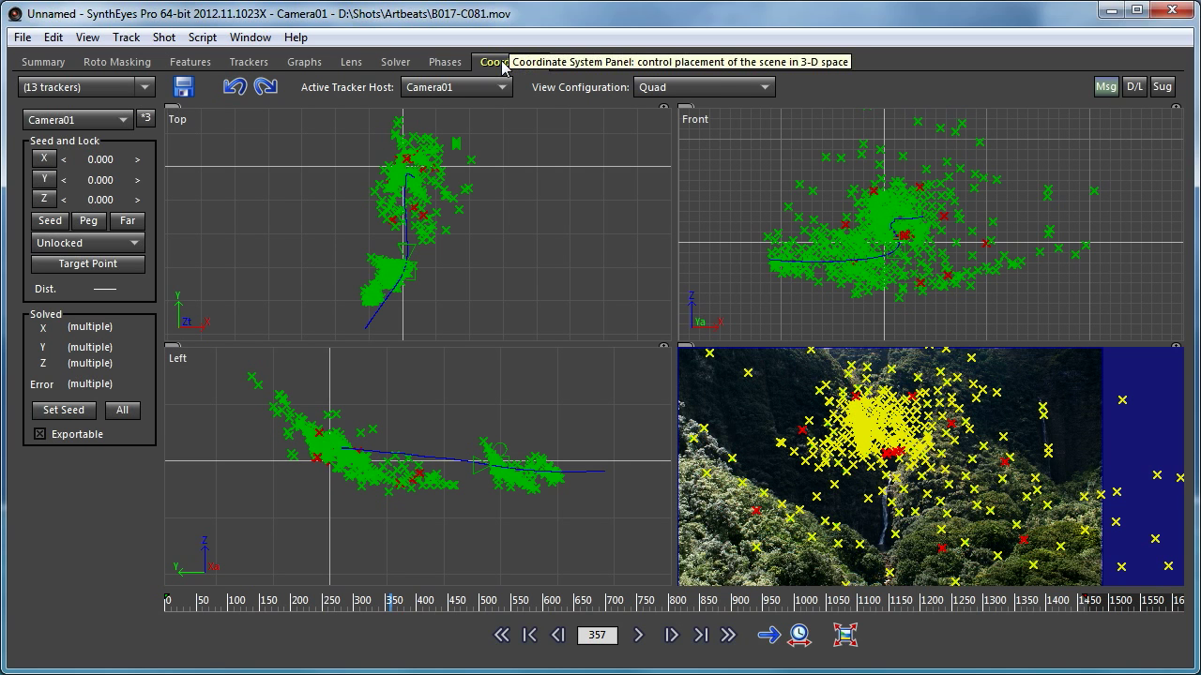
pyautogui.click(70, 412)
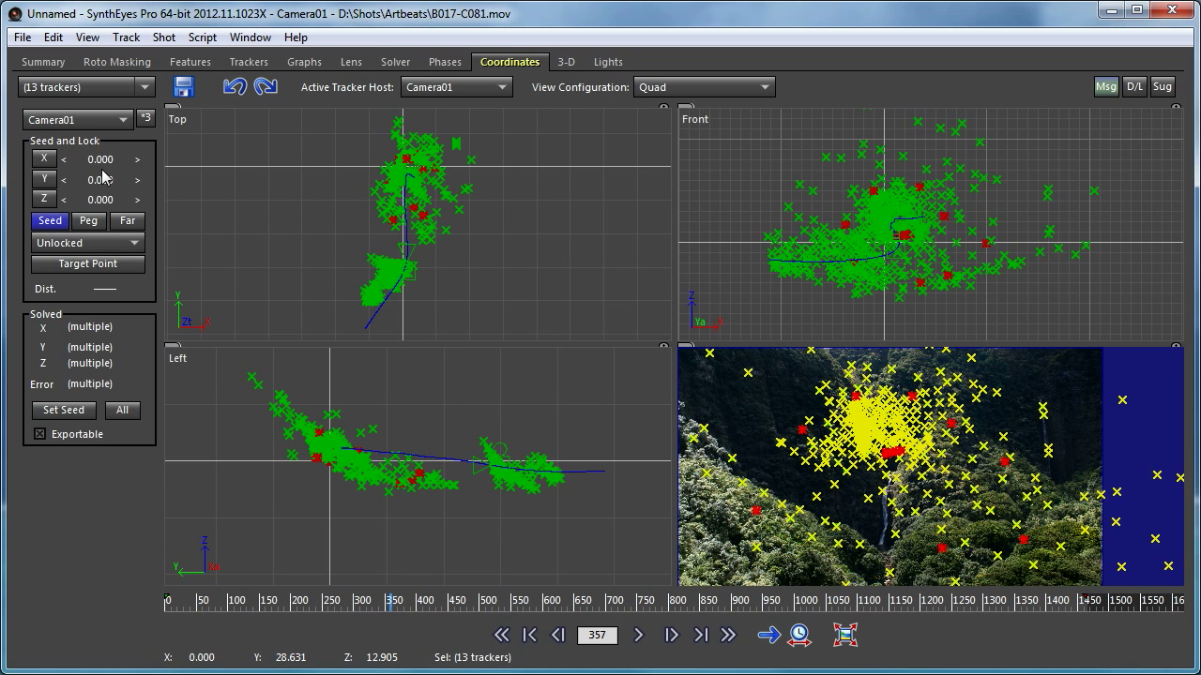
pyautogui.click(49, 223)
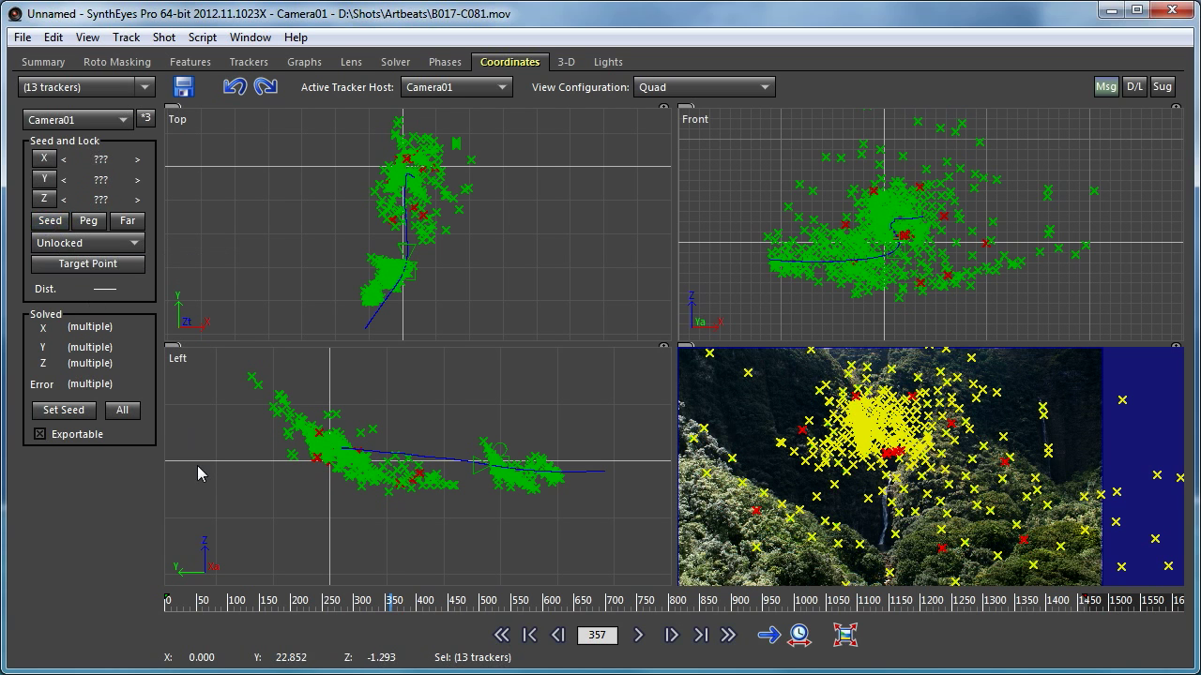
pyautogui.click(91, 244)
pyautogui.click(80, 284)
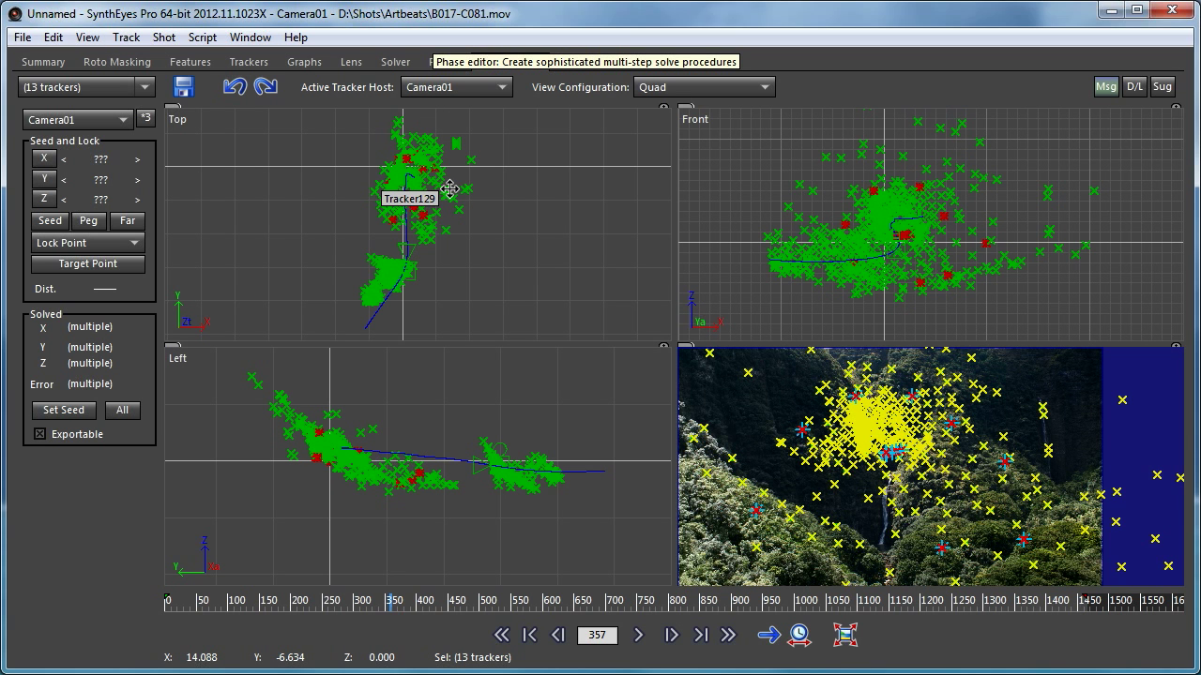
# At frame 430 of the full camera view, lasso the sunlit hillside to the right of the lower waterfall.
pyautogui.moveTo(969, 605); pyautogui.dragTo(435, 627)
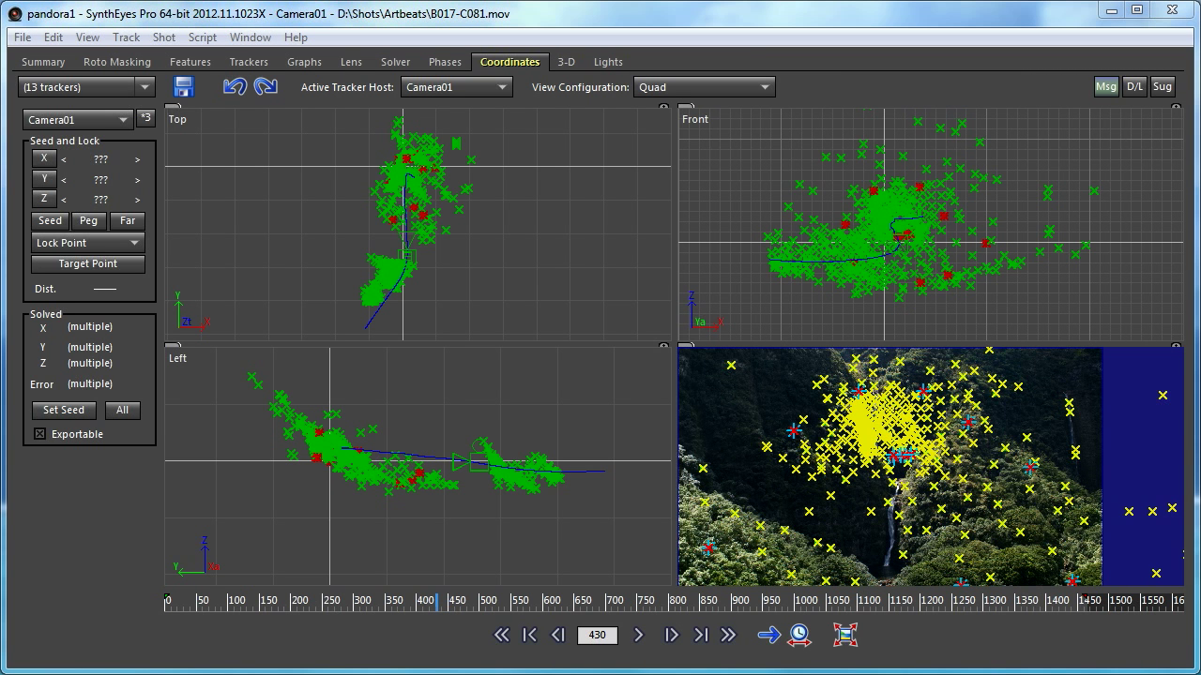
pyautogui.click(249, 61)
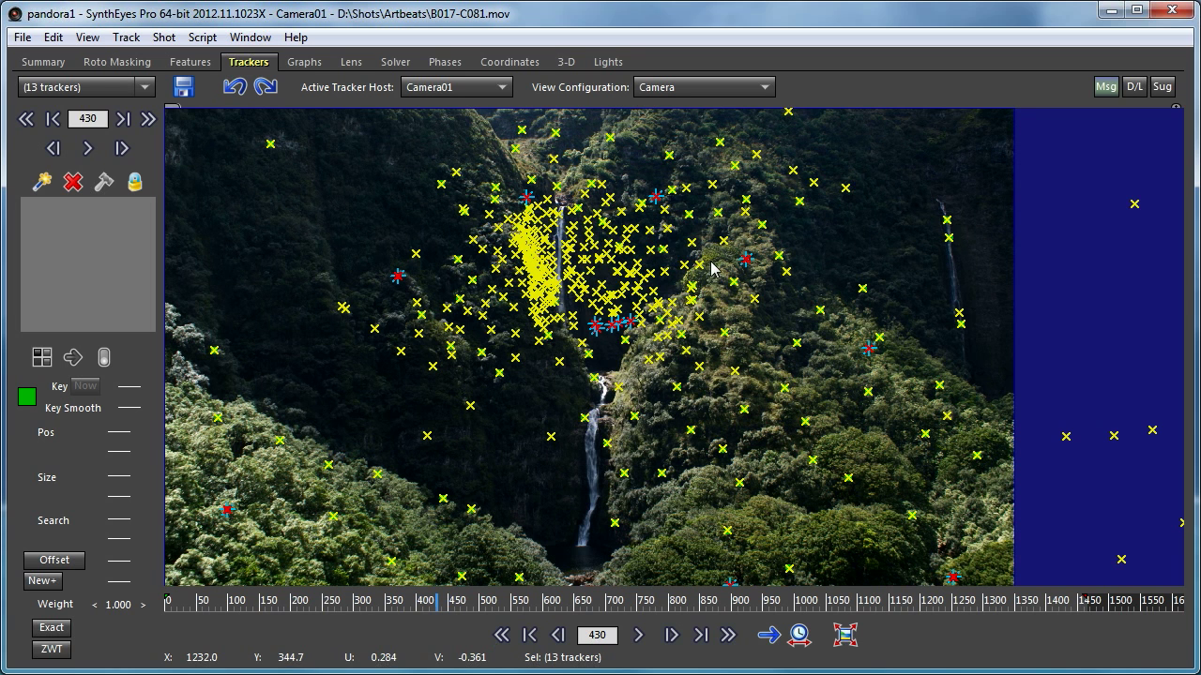
pyautogui.moveTo(711, 269)
pyautogui.mouseDown()
pyautogui.moveTo(691, 324)
pyautogui.moveTo(643, 375)
pyautogui.moveTo(615, 448)
pyautogui.moveTo(653, 552)
pyautogui.moveTo(689, 568)
pyautogui.moveTo(921, 568)
pyautogui.moveTo(985, 476)
pyautogui.moveTo(990, 432)
pyautogui.moveTo(823, 313)
pyautogui.moveTo(720, 269)
pyautogui.mouseUp()
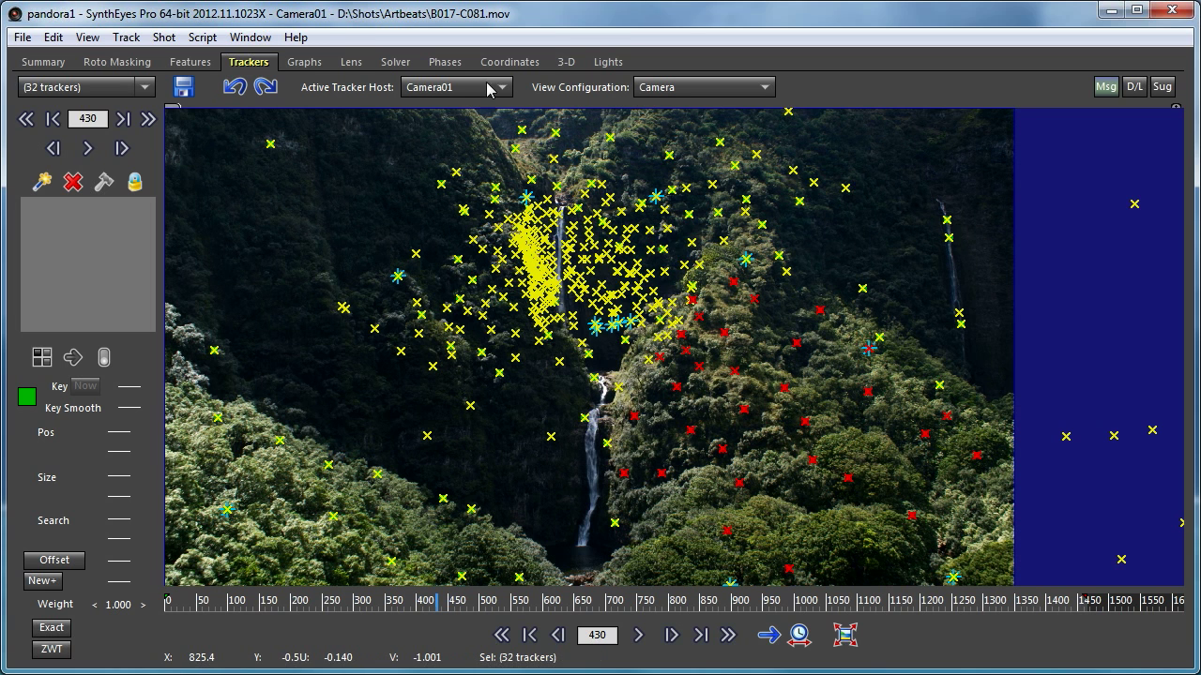
# Set up adding many trackers only within the last lasso, with 60 trackers desired.
pyautogui.click(122, 37)
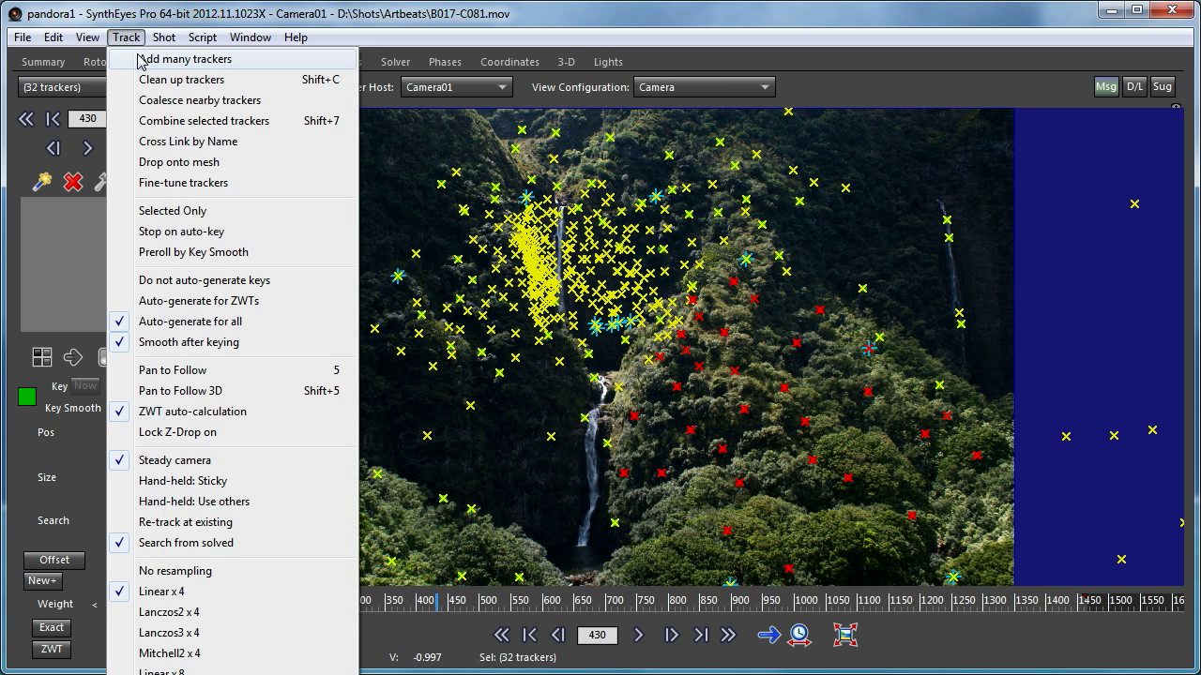
pyautogui.click(145, 62)
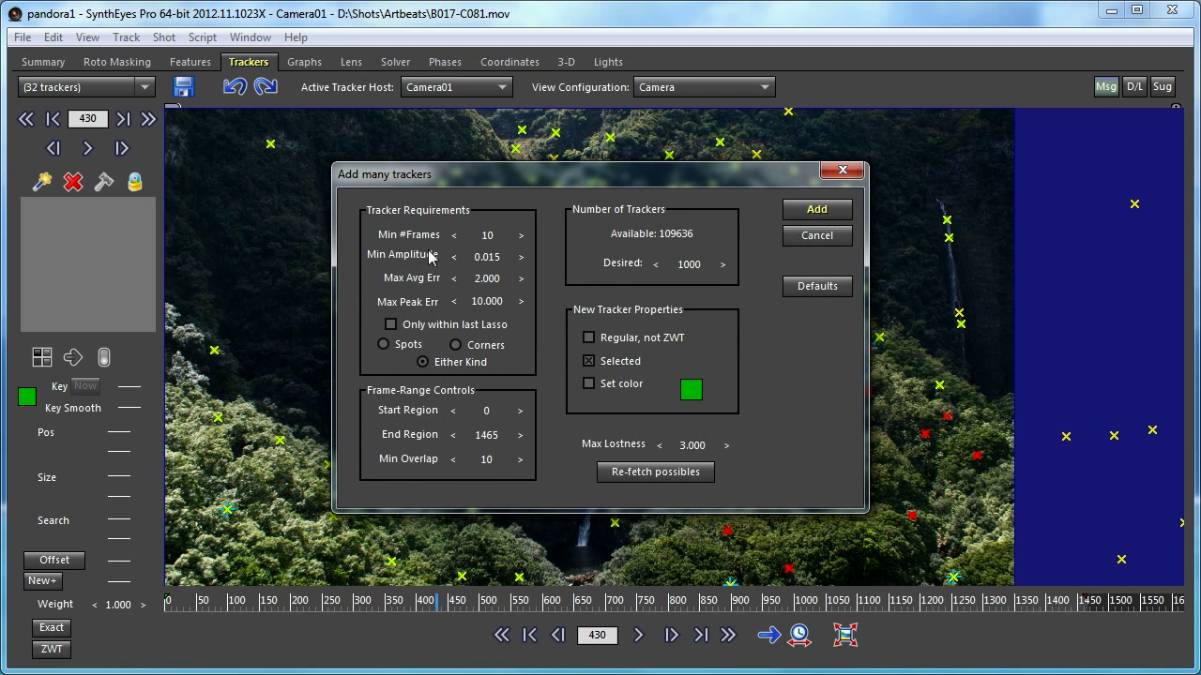
pyautogui.click(391, 325)
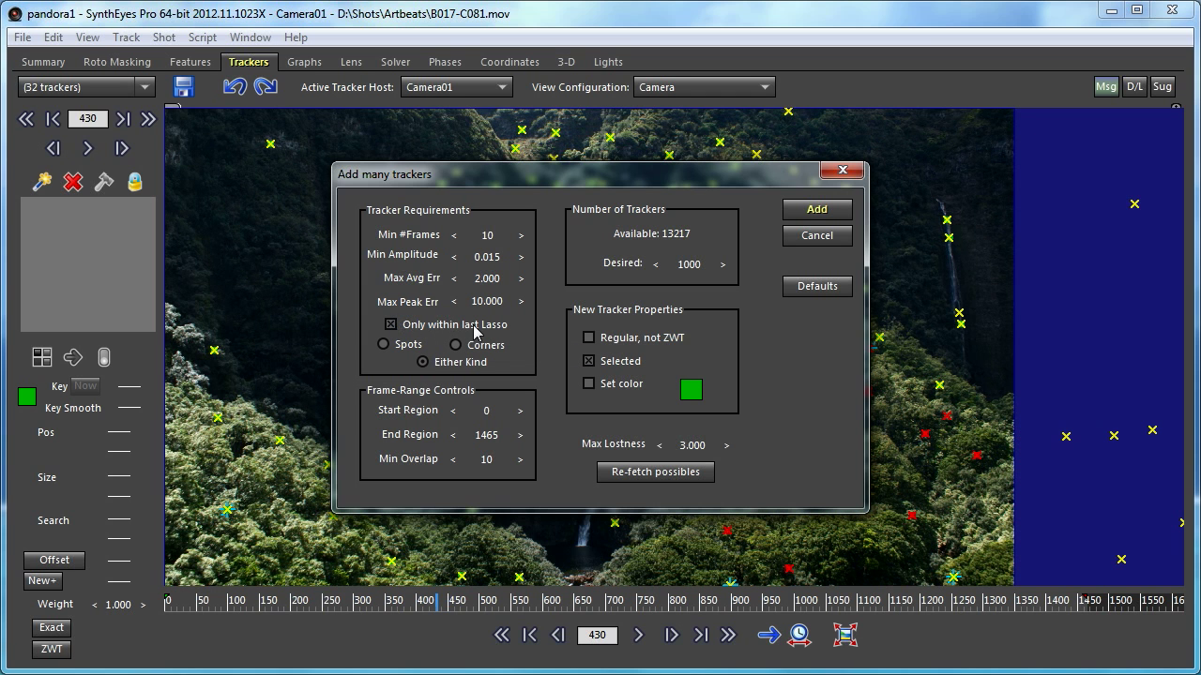
pyautogui.moveTo(563, 185); pyautogui.dragTo(344, 150)
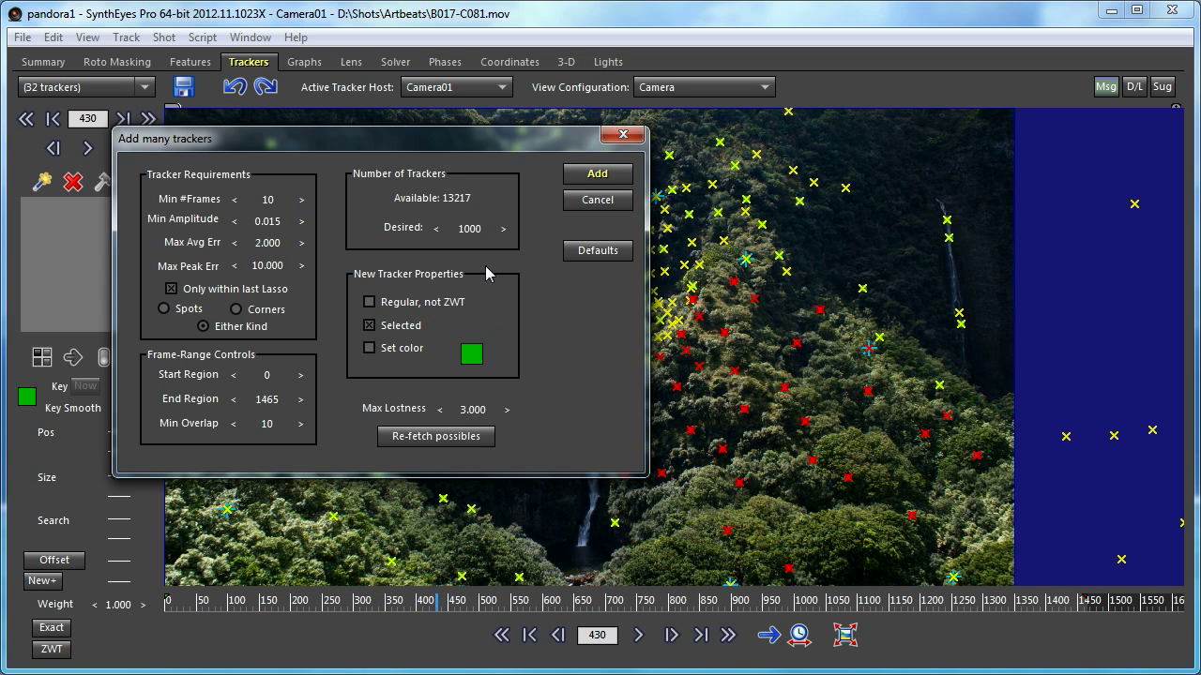
pyautogui.doubleClick(473, 231)
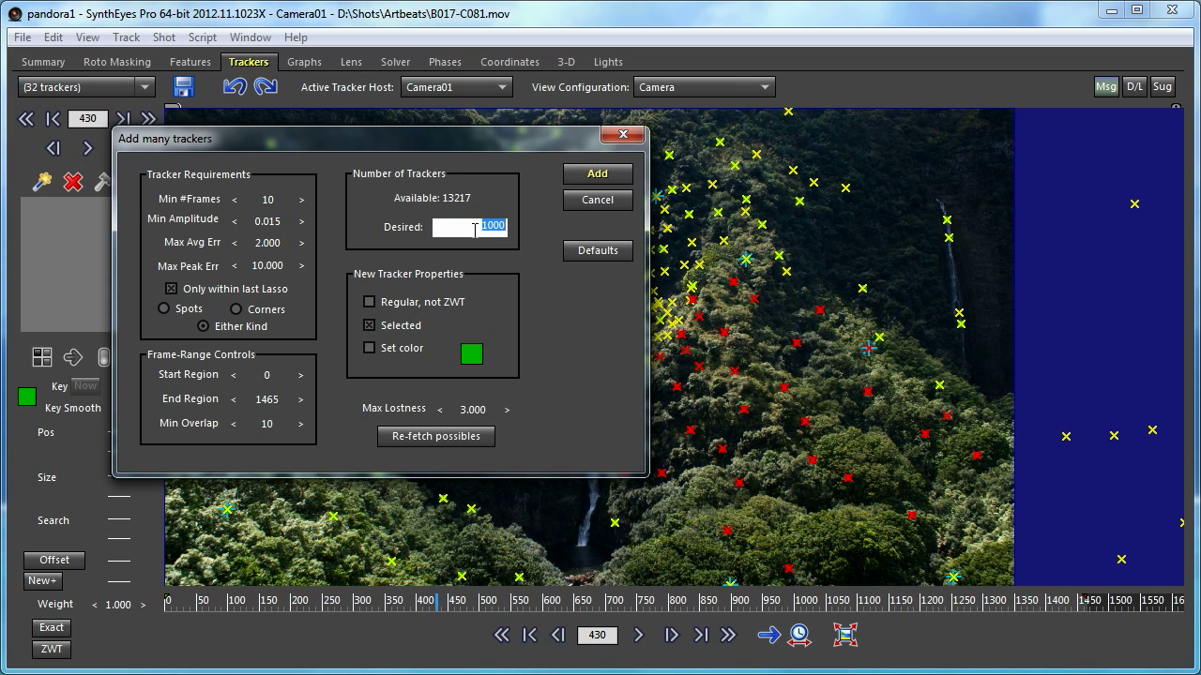
pyautogui.write('60')
pyautogui.press('Return')
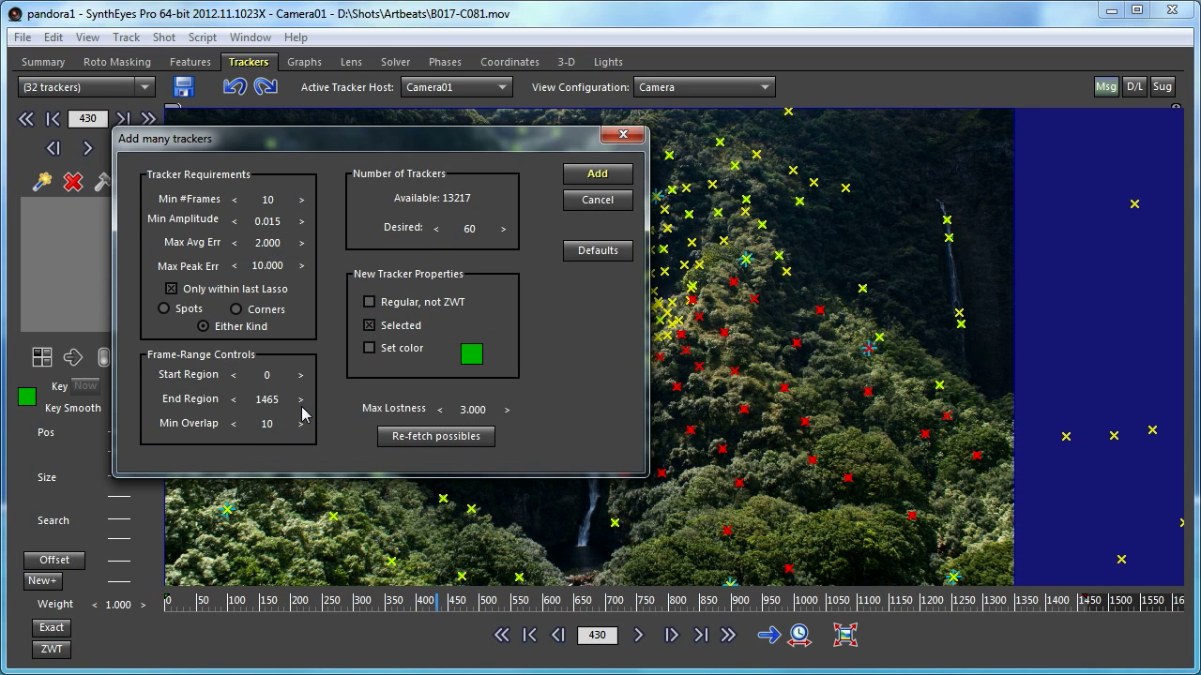
# Require a minimum of 50 frames per tracker and add the new trackers to the hillside.
pyautogui.moveTo(278, 205); pyautogui.dragTo(278, 205)
pyautogui.doubleClick(272, 201)
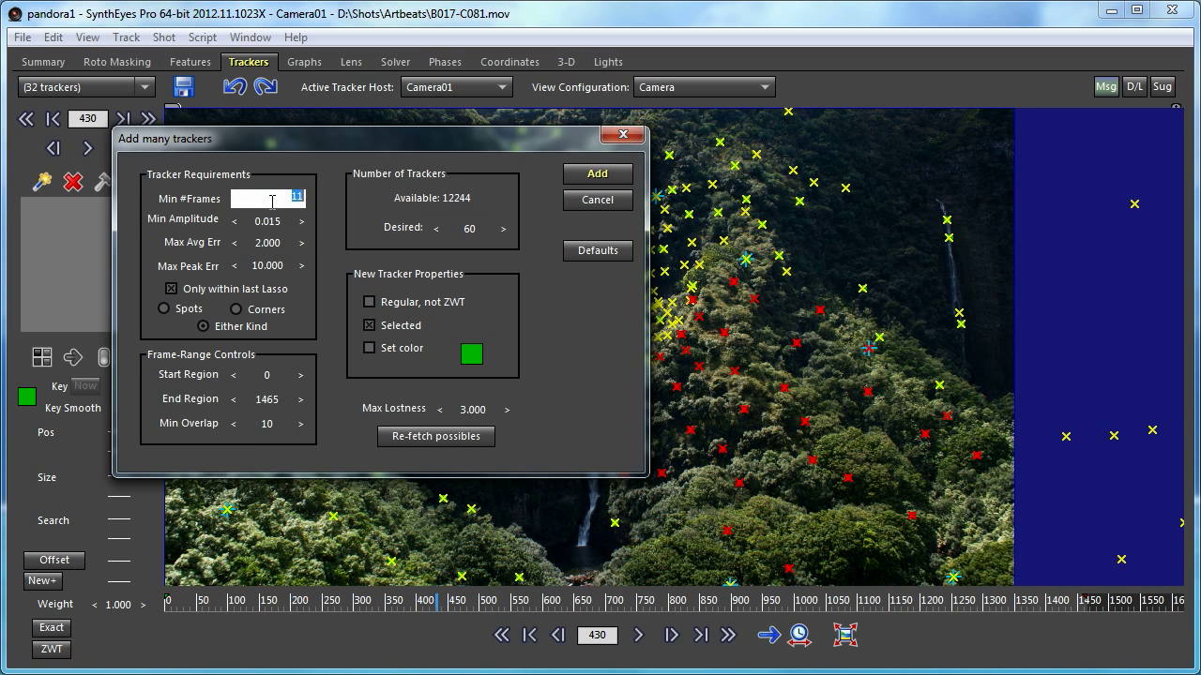
pyautogui.write('50')
pyautogui.press('Return')
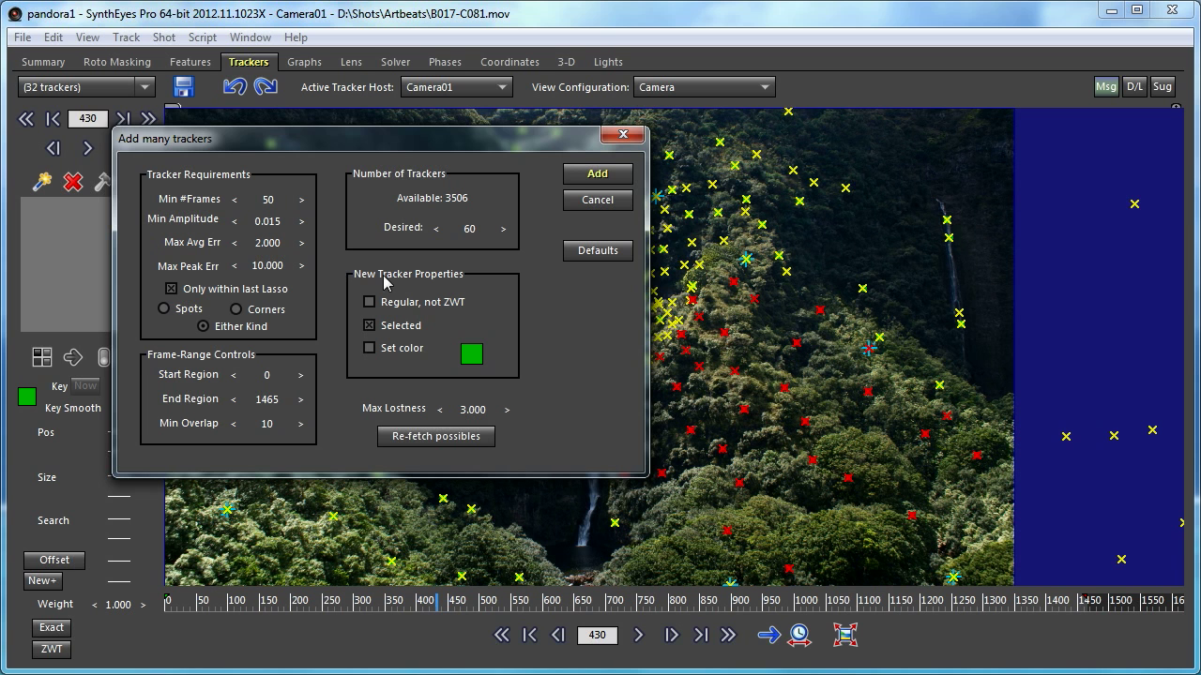
pyautogui.click(596, 175)
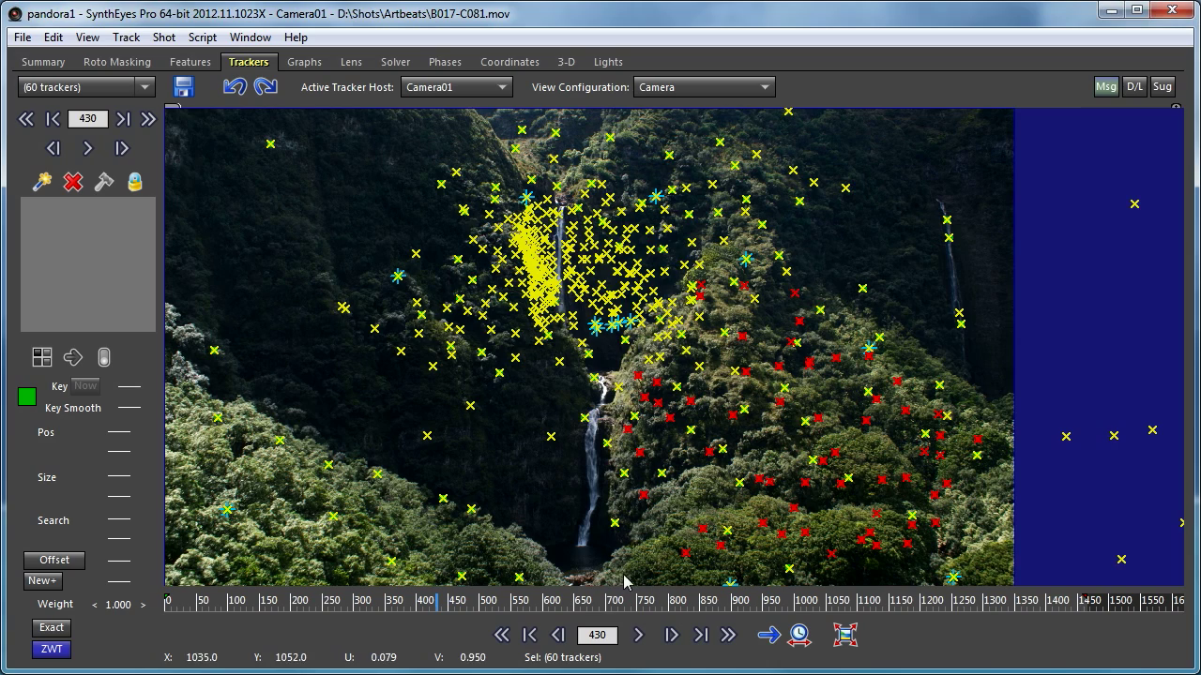
# At frame 633, lasso the area around the small lower waterfall and its adjoining bank.
pyautogui.moveTo(566, 608); pyautogui.dragTo(576, 635)
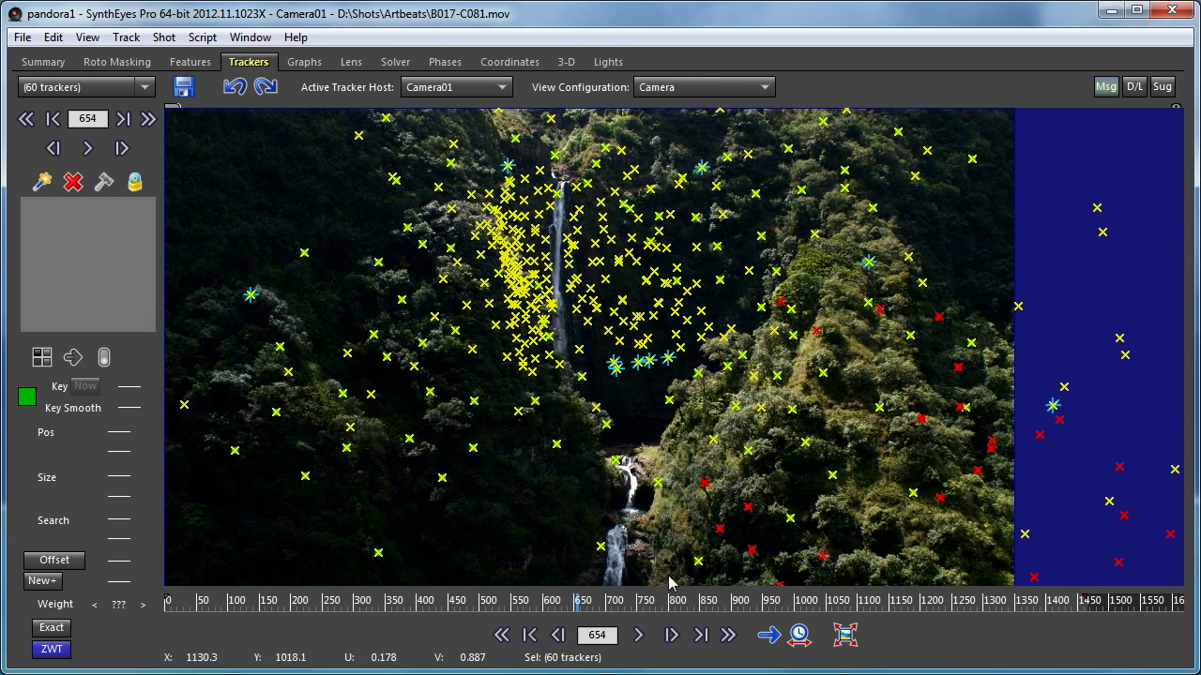
pyautogui.moveTo(613, 606); pyautogui.dragTo(564, 608)
pyautogui.scroll(5, 604, 425)
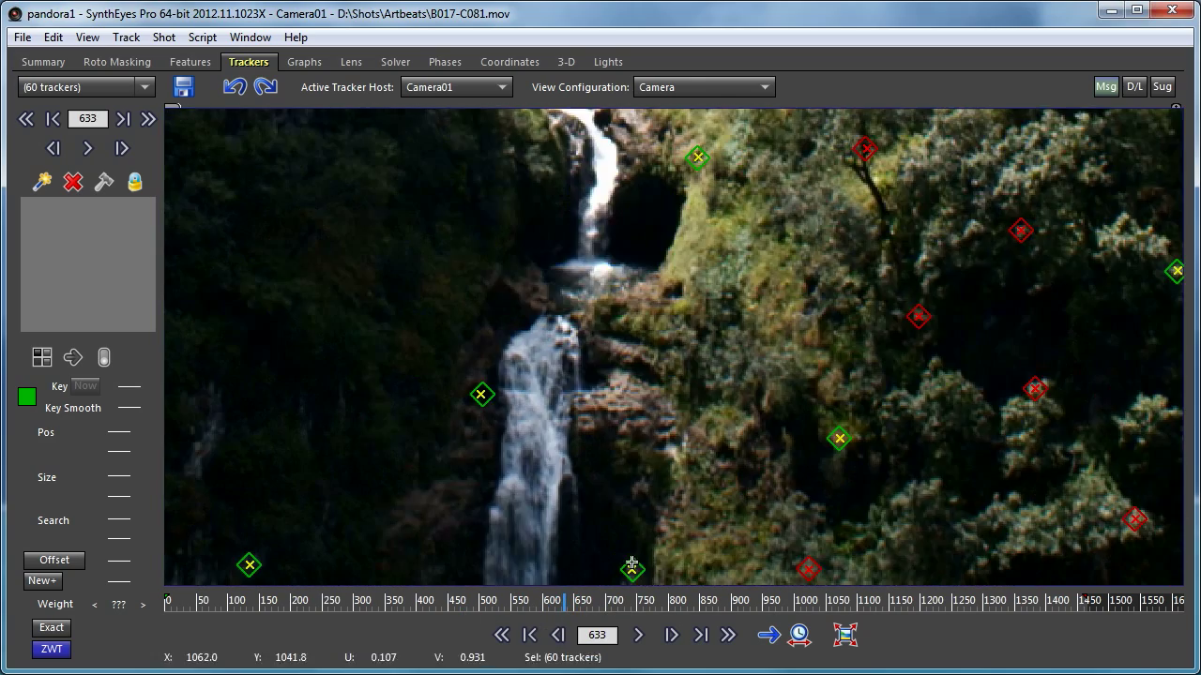
pyautogui.moveTo(604, 425); pyautogui.dragTo(613, 494, button='middle')
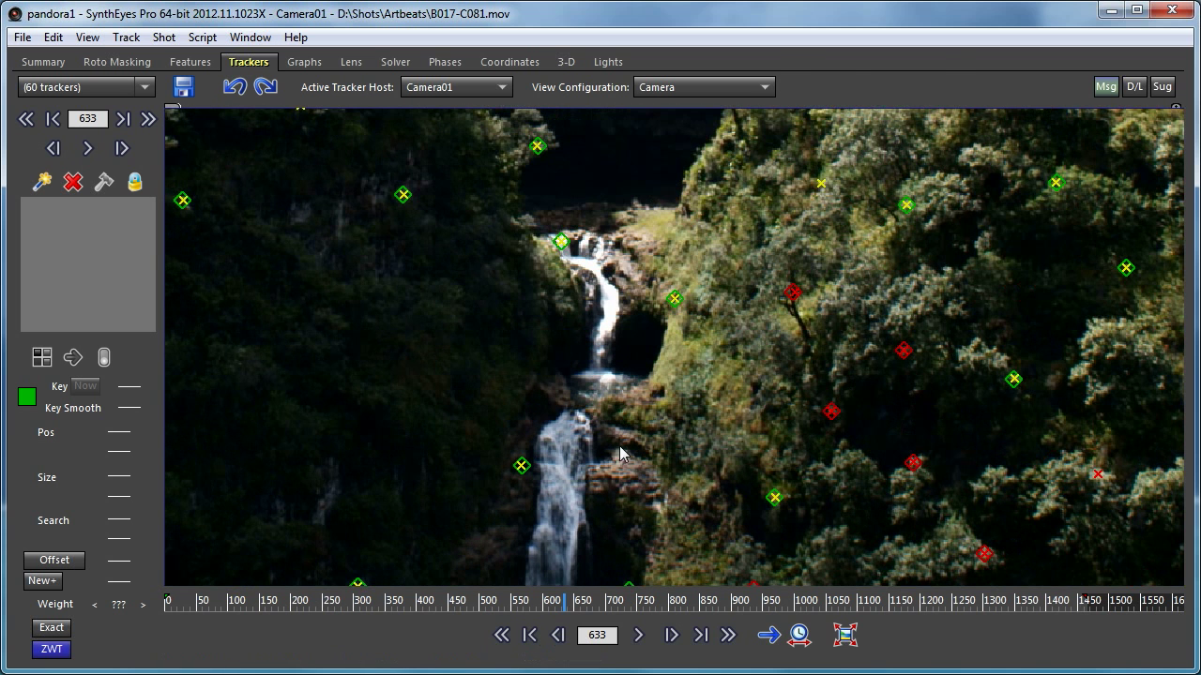
pyautogui.moveTo(541, 231)
pyautogui.mouseDown()
pyautogui.moveTo(530, 480)
pyautogui.moveTo(622, 494)
pyautogui.moveTo(726, 552)
pyautogui.moveTo(736, 574)
pyautogui.moveTo(764, 422)
pyautogui.moveTo(849, 310)
pyautogui.moveTo(756, 187)
pyautogui.moveTo(589, 173)
pyautogui.mouseUp()
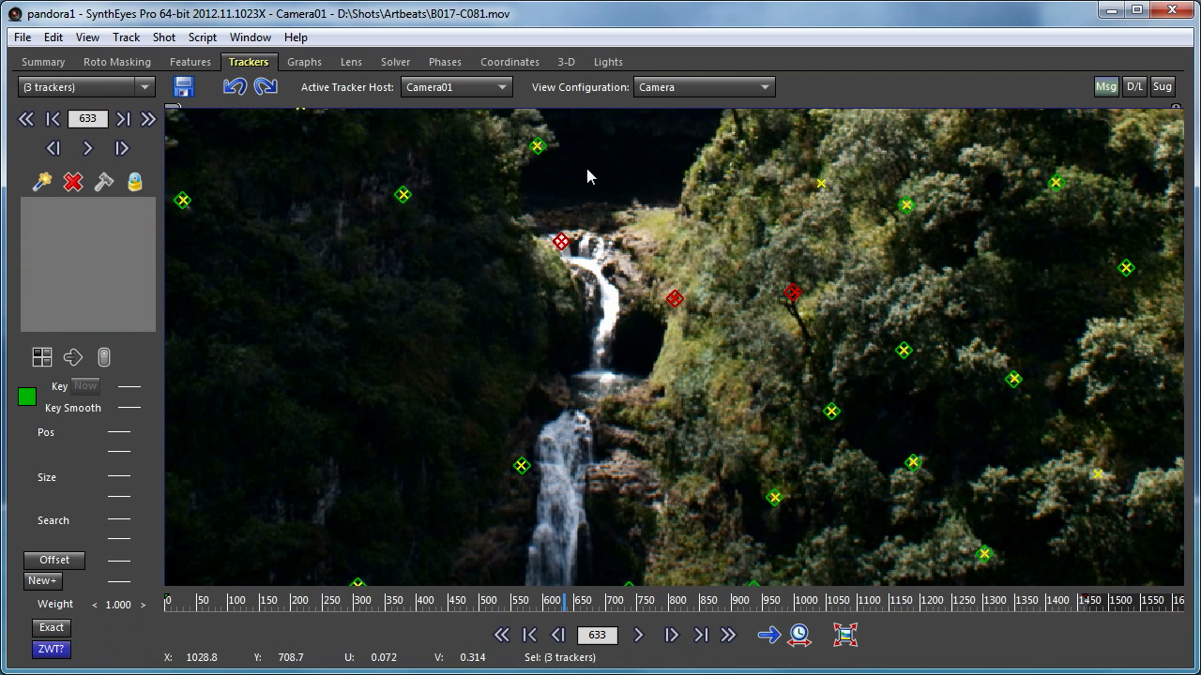
# Add 60 more trackers within the lasso around the small waterfall, keeping the same requirements.
pyautogui.click(126, 37)
pyautogui.click(159, 62)
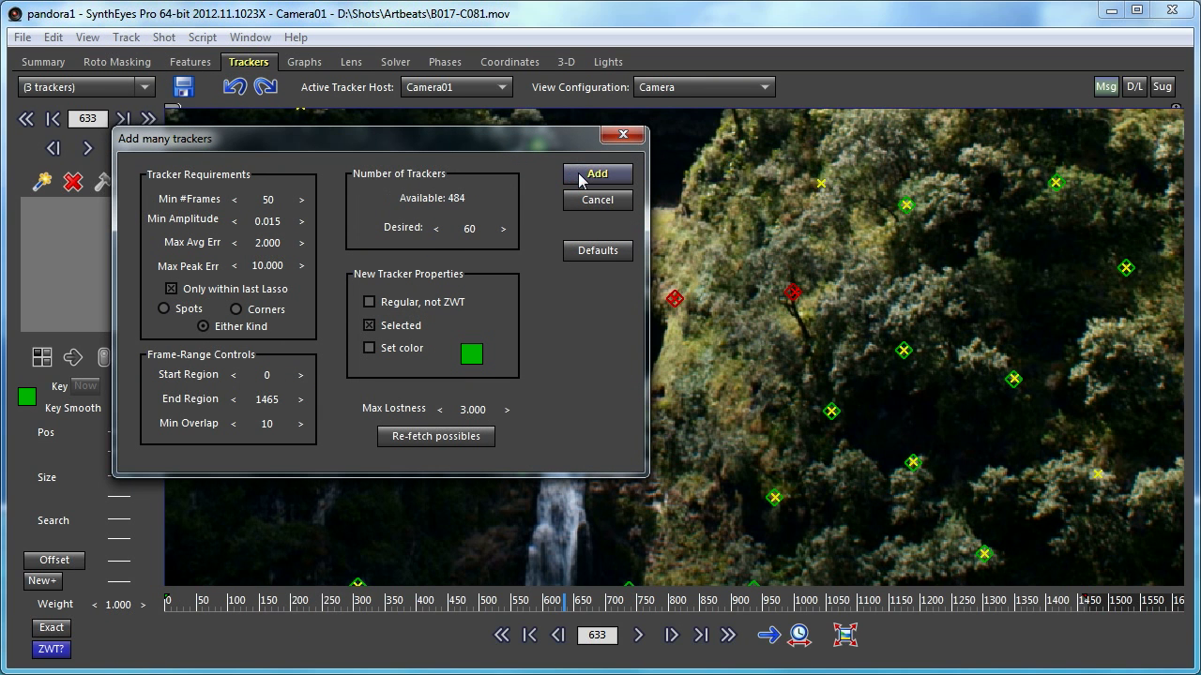
pyautogui.click(578, 178)
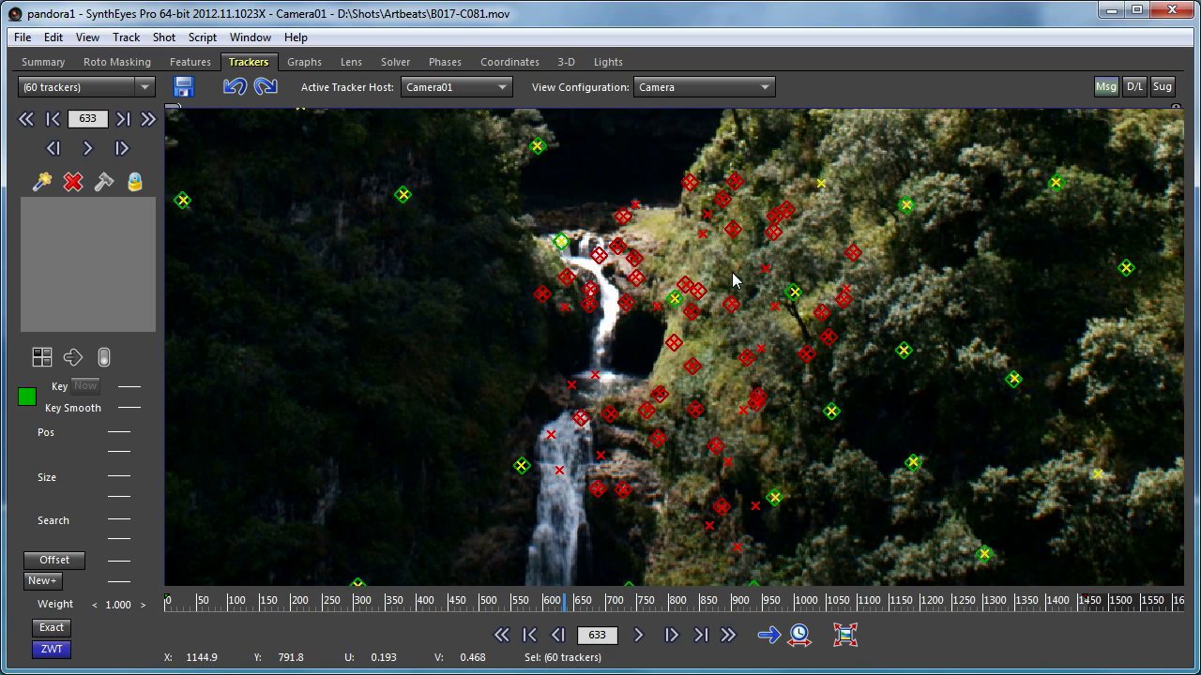
# Show the blip trails in the Features room, enable Peel mode, and set the minimum trail length to 137.
pyautogui.click(191, 62)
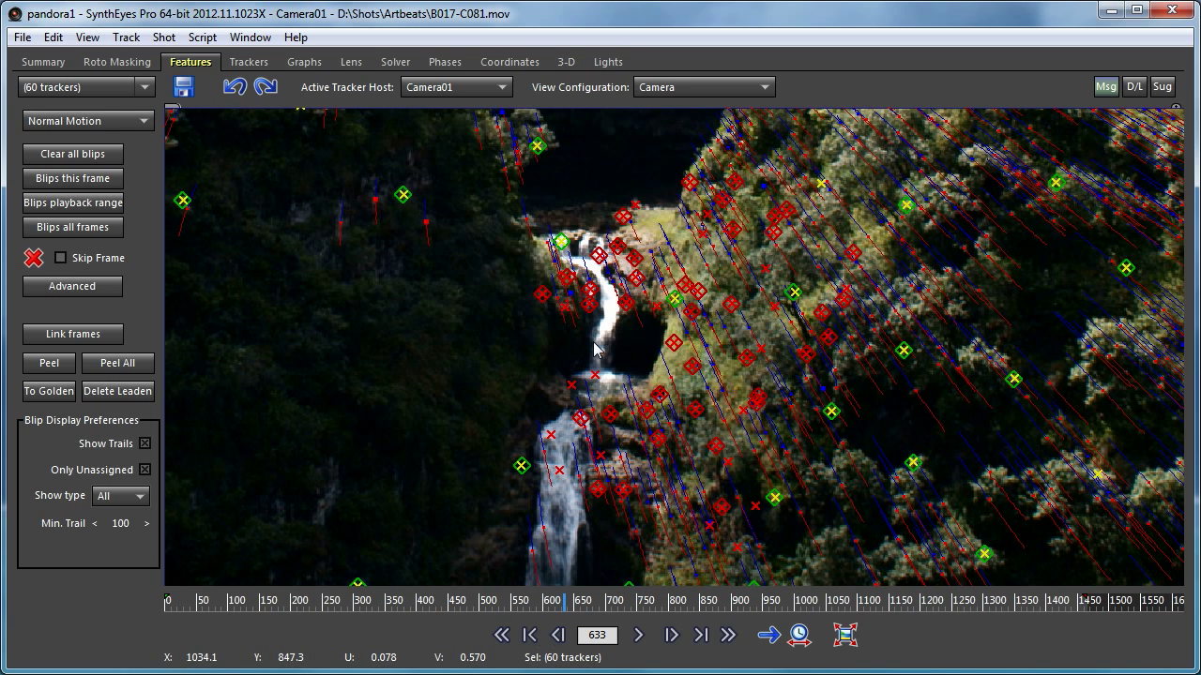
pyautogui.scroll(2, 594, 349)
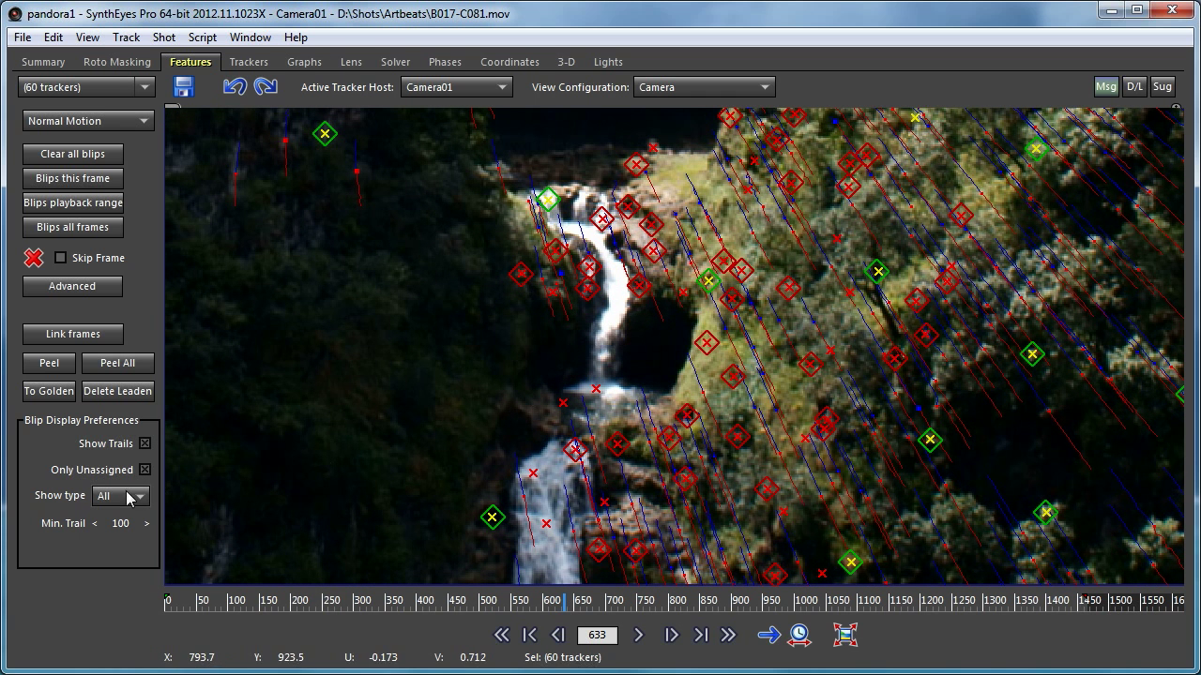
pyautogui.moveTo(126, 525)
pyautogui.mouseDown()
pyautogui.moveTo(79, 526)
pyautogui.moveTo(120, 525)
pyautogui.mouseUp()
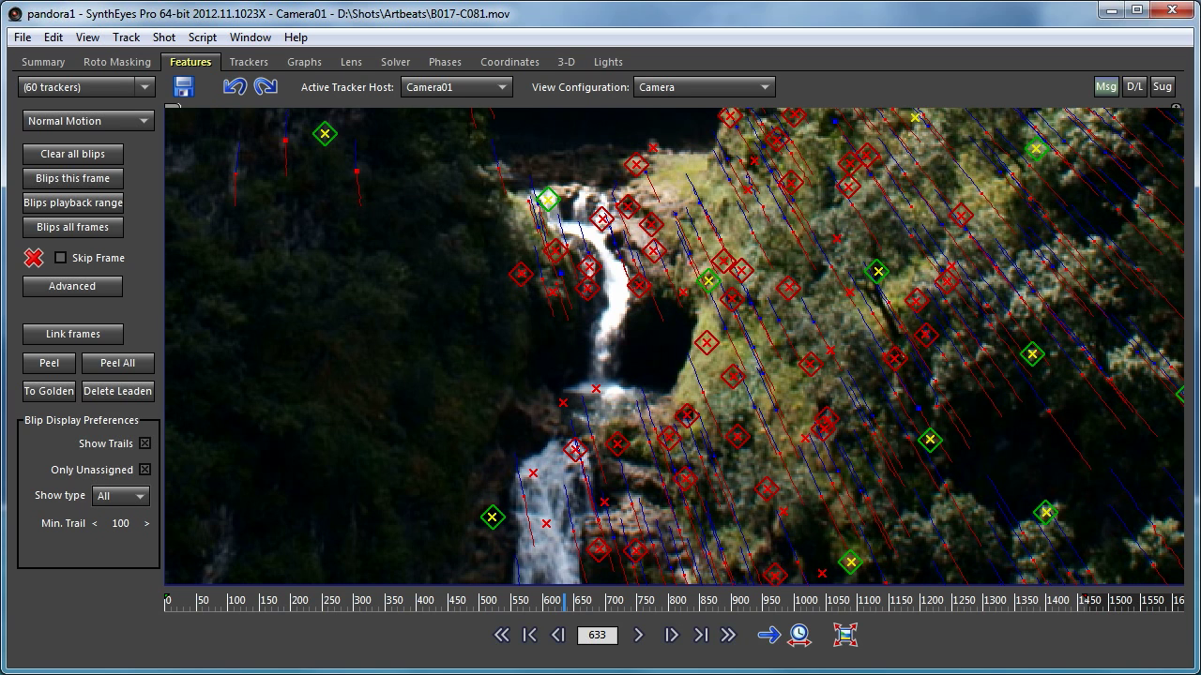
pyautogui.click(47, 364)
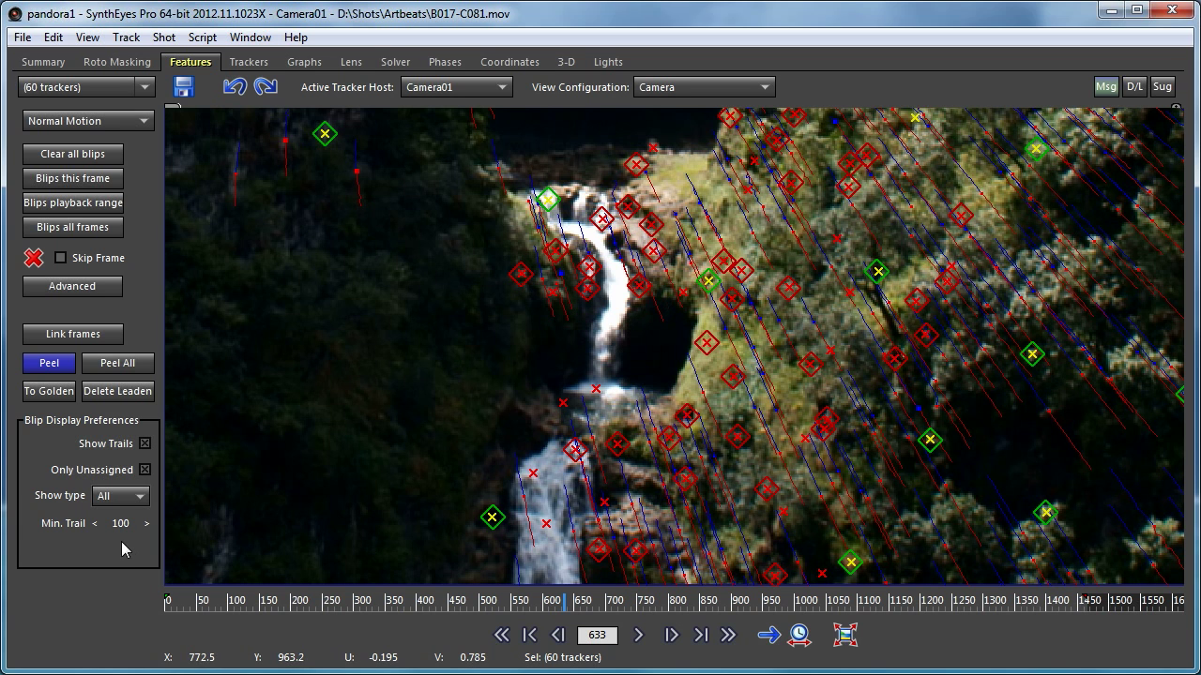
pyautogui.moveTo(93, 523); pyautogui.dragTo(128, 524)
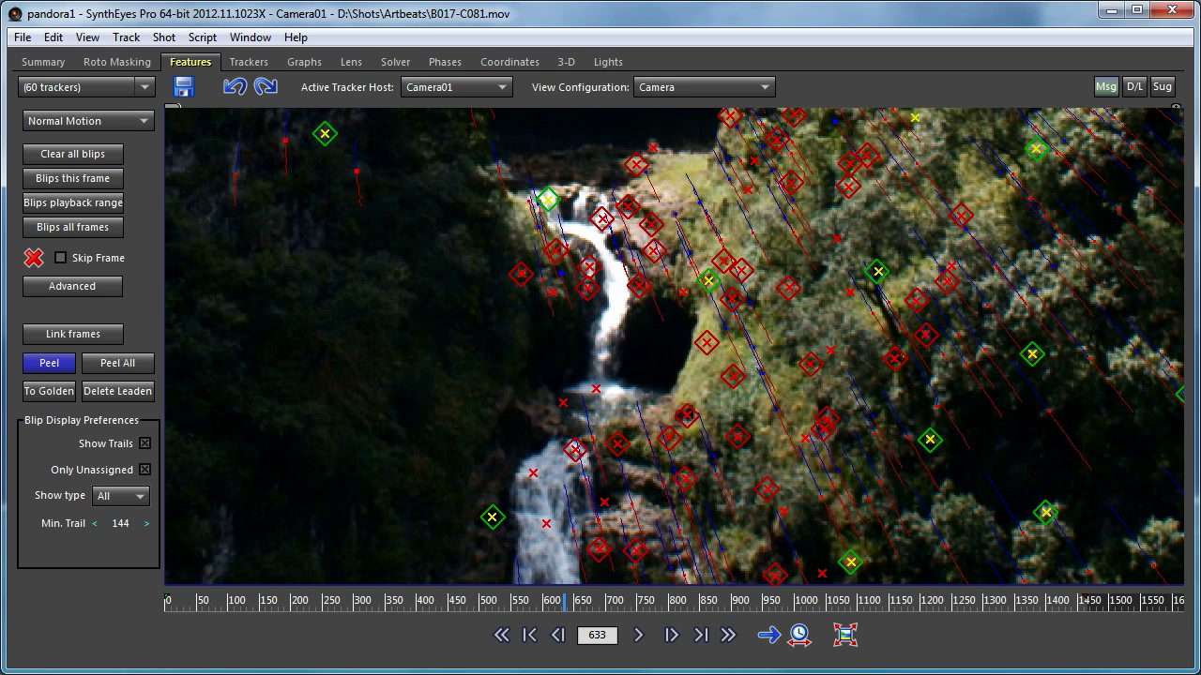
pyautogui.moveTo(123, 524); pyautogui.dragTo(122, 524)
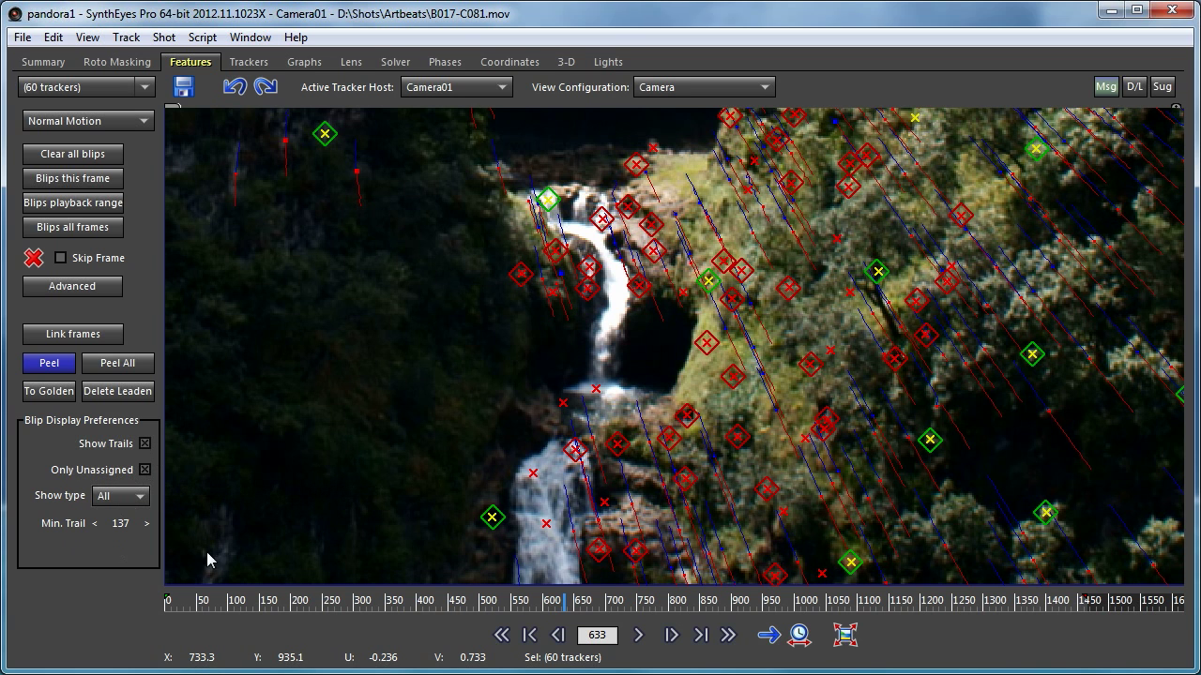
# Peel eight long blip trails on the rocks and banks around the small waterfall into trackers.
pyautogui.click(599, 520)
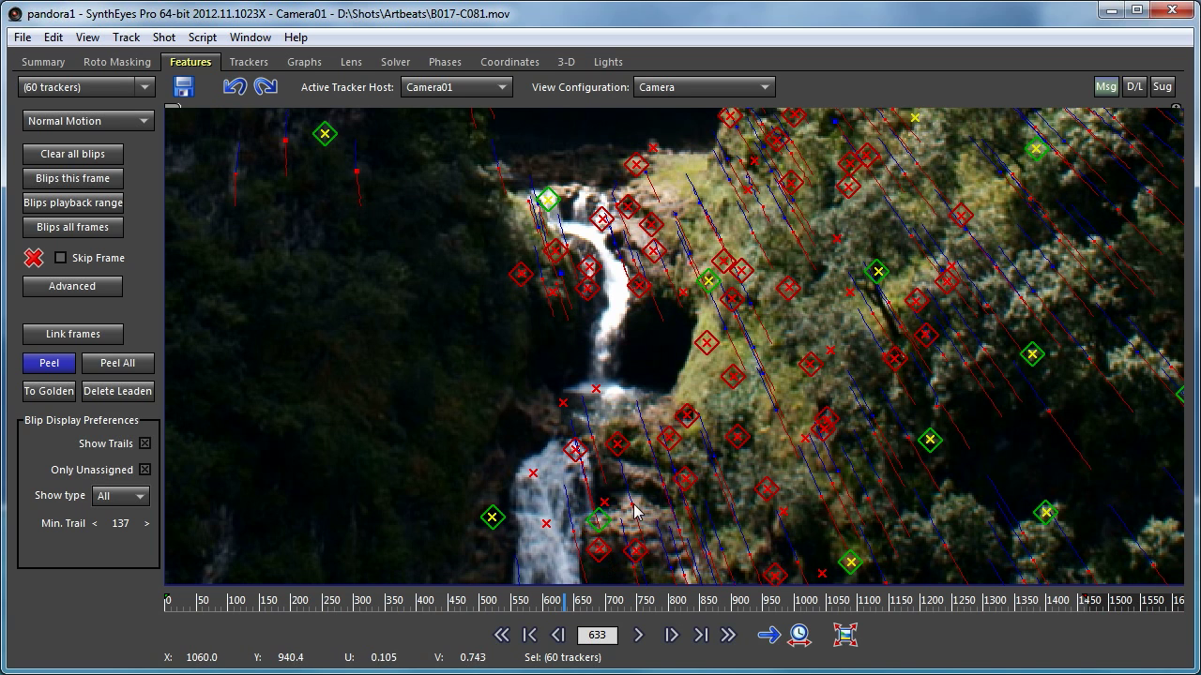
pyautogui.click(630, 504)
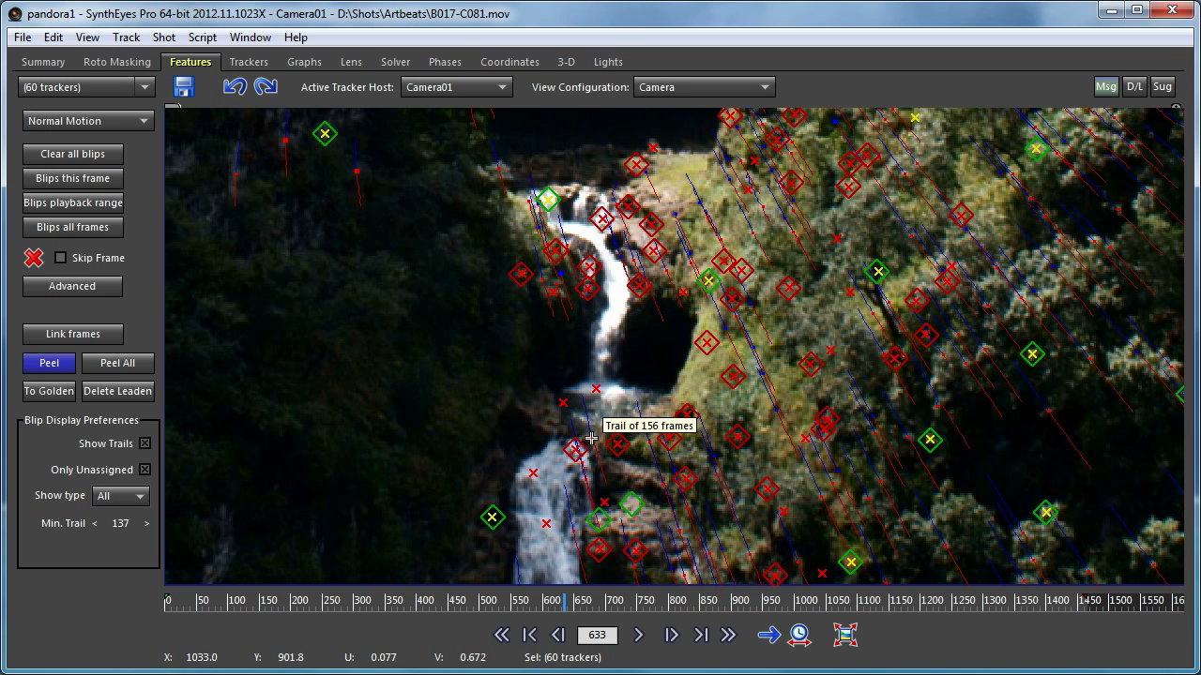
pyautogui.click(591, 438)
pyautogui.click(646, 443)
pyautogui.click(725, 330)
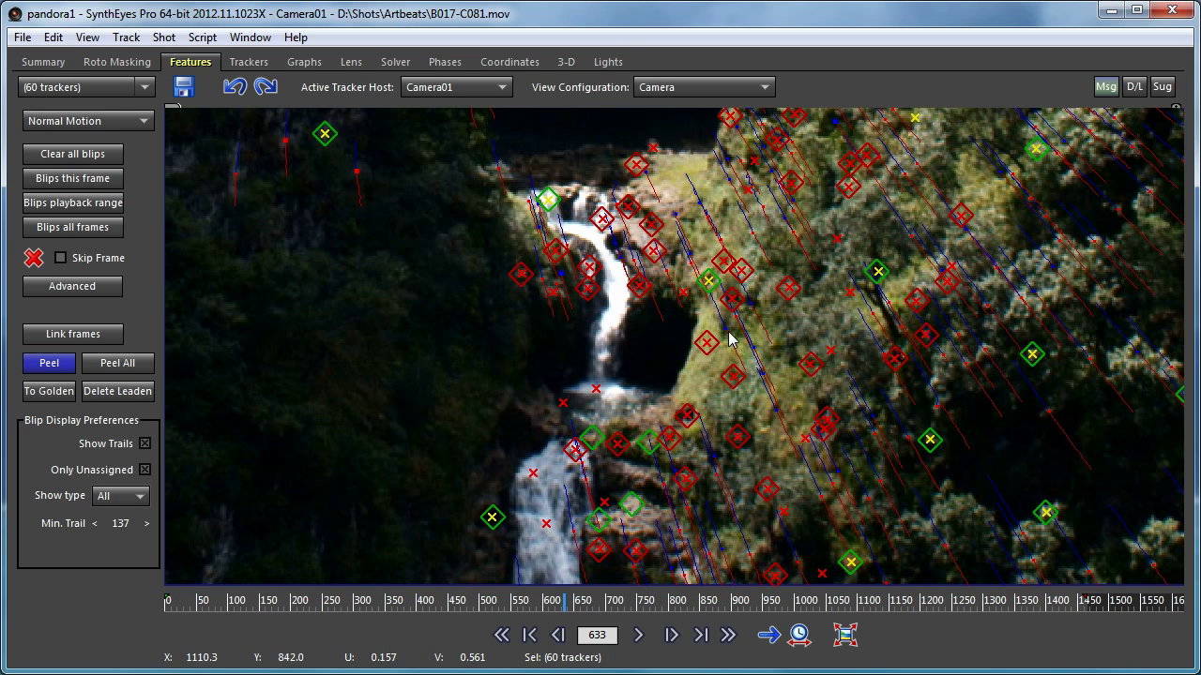
pyautogui.click(538, 228)
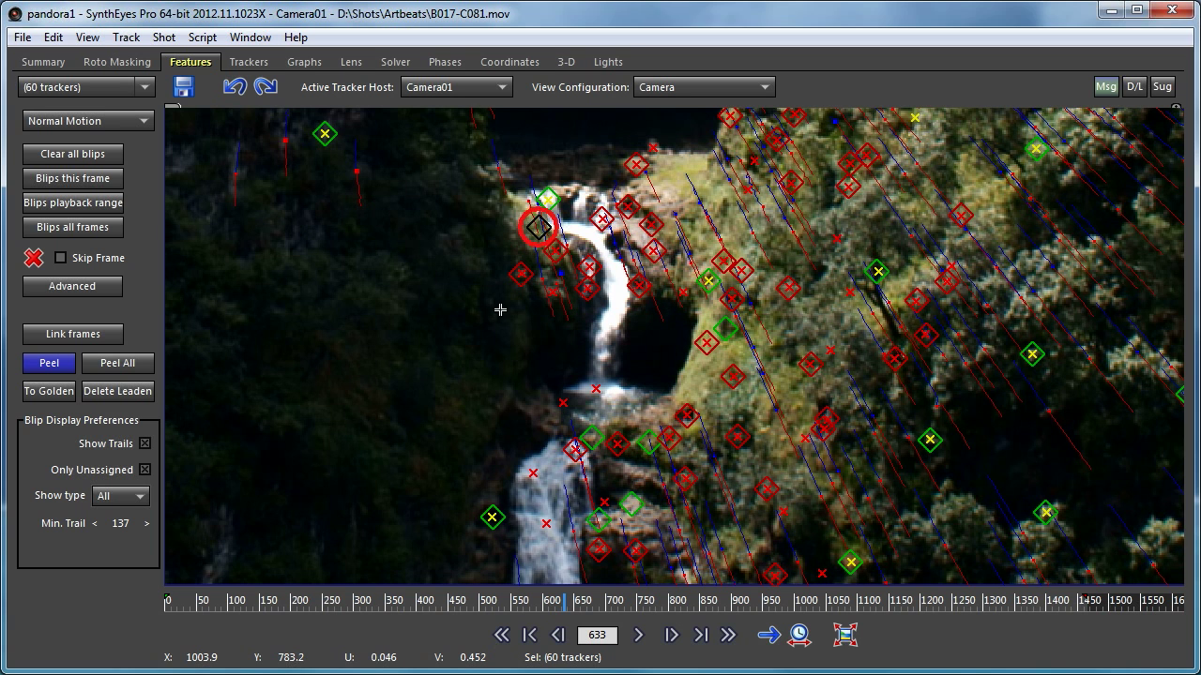
pyautogui.click(679, 213)
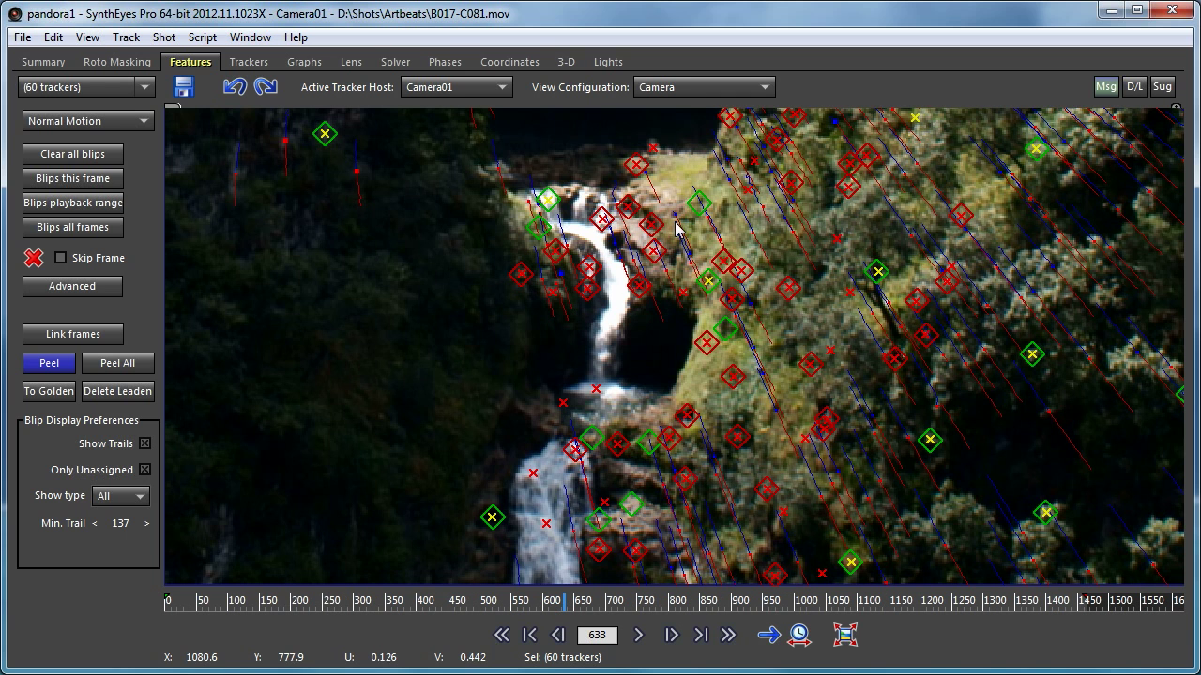
pyautogui.click(673, 220)
pyautogui.click(674, 215)
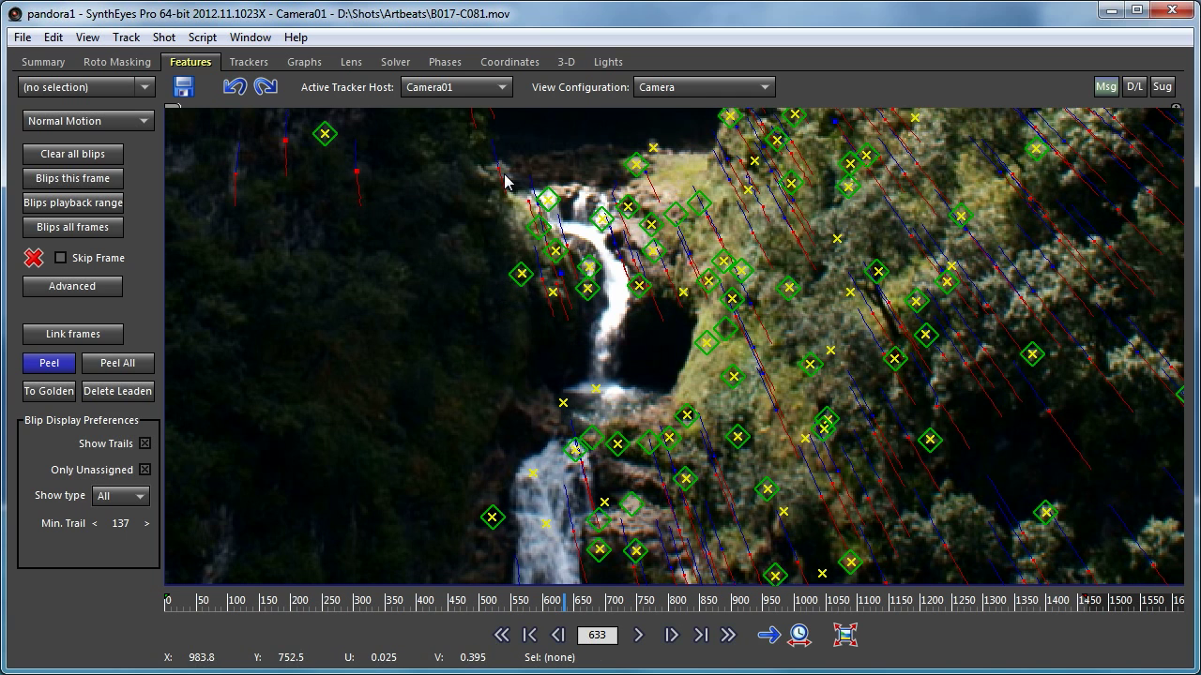
# At frame 603, peel one more trail on the bank beside the falls, and show the whole image at frame 579.
pyautogui.moveTo(507, 206); pyautogui.dragTo(495, 344, button='middle')
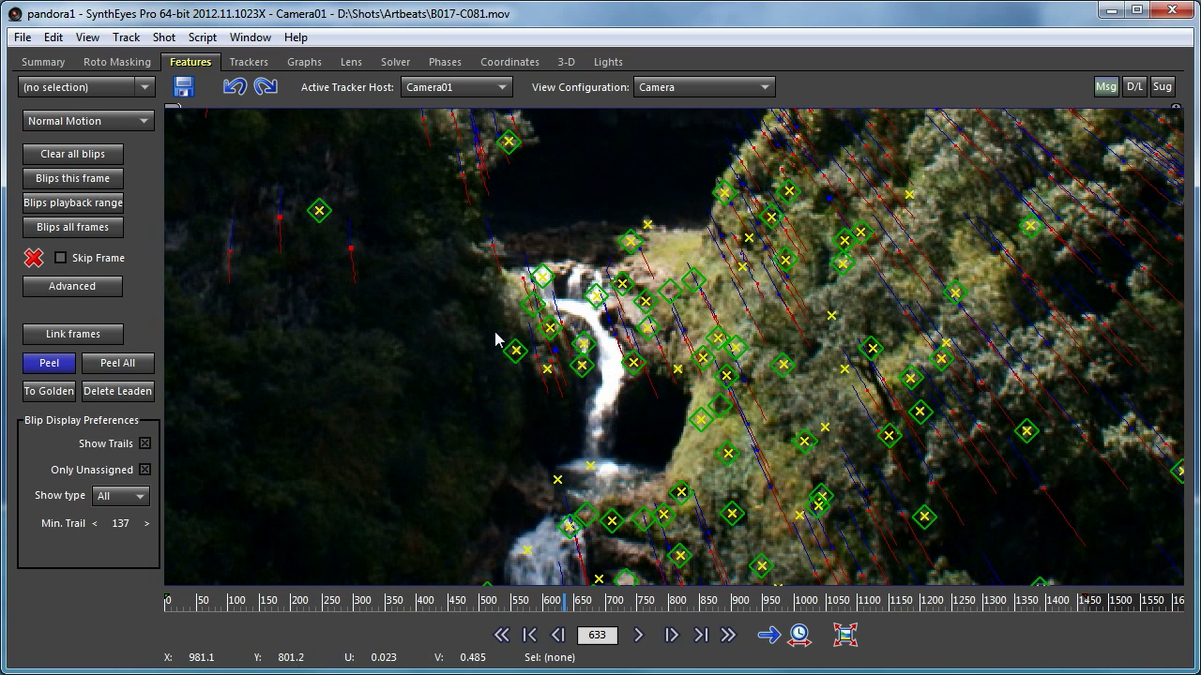
pyautogui.click(566, 602)
pyautogui.moveTo(566, 601); pyautogui.dragTo(545, 602)
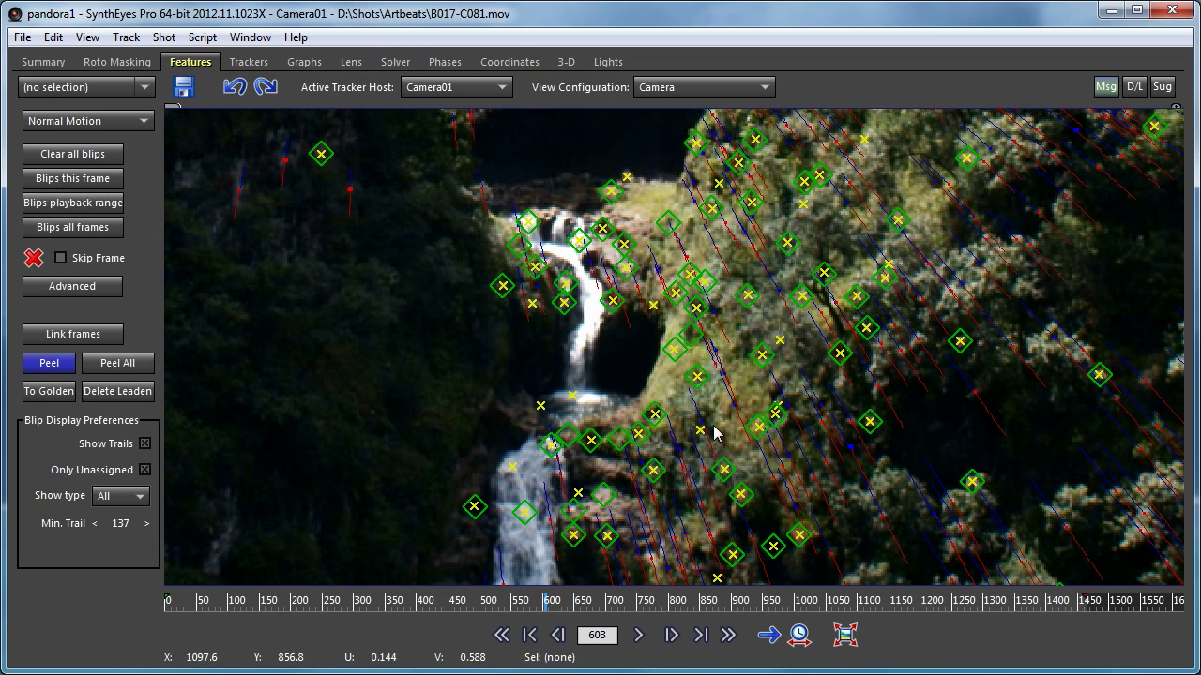
pyautogui.click(726, 385)
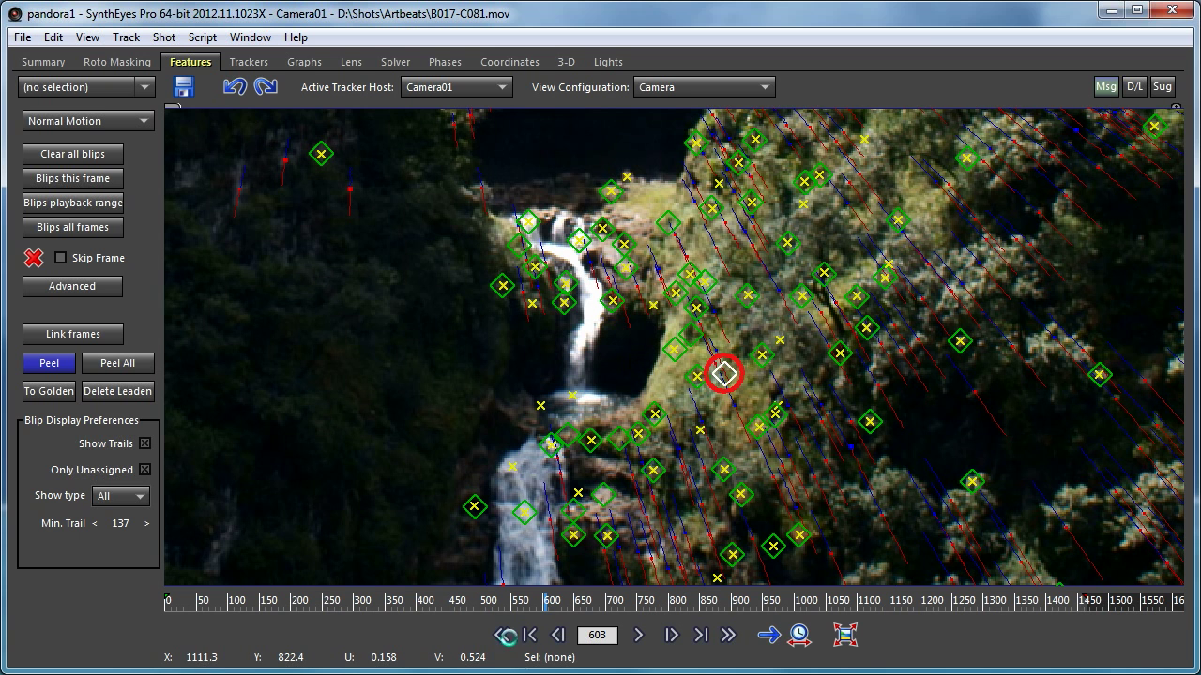
pyautogui.moveTo(550, 608)
pyautogui.mouseDown()
pyautogui.moveTo(648, 611)
pyautogui.moveTo(519, 605)
pyautogui.moveTo(531, 605)
pyautogui.mouseUp()
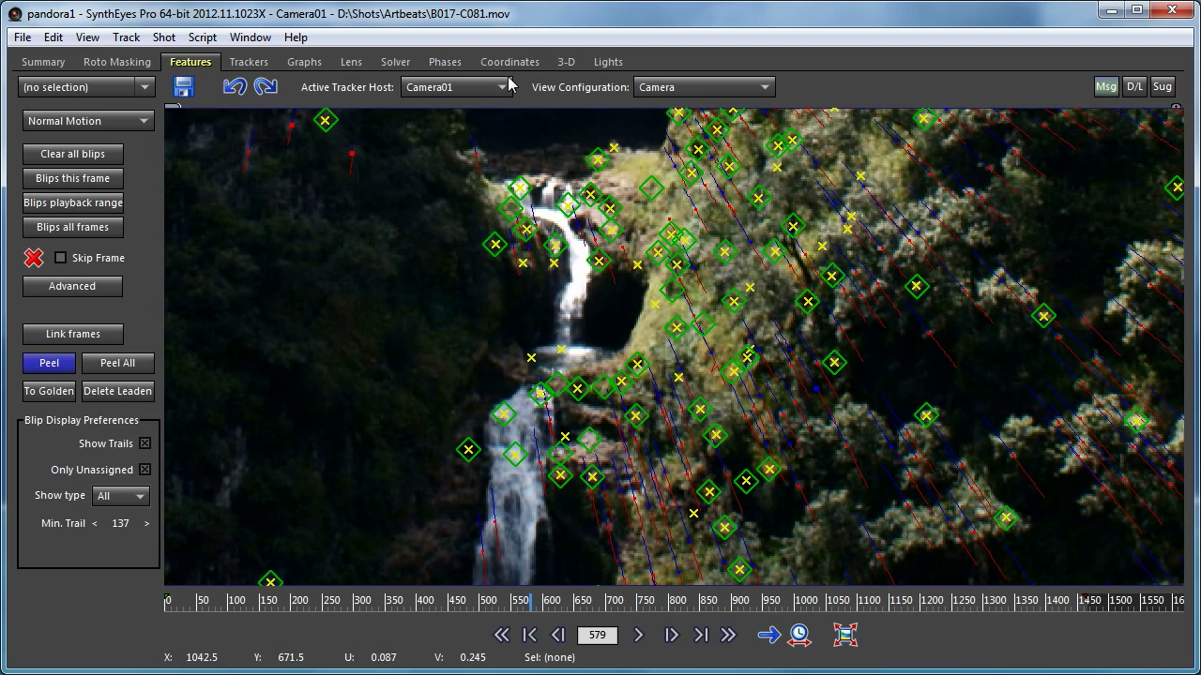
pyautogui.click(843, 635)
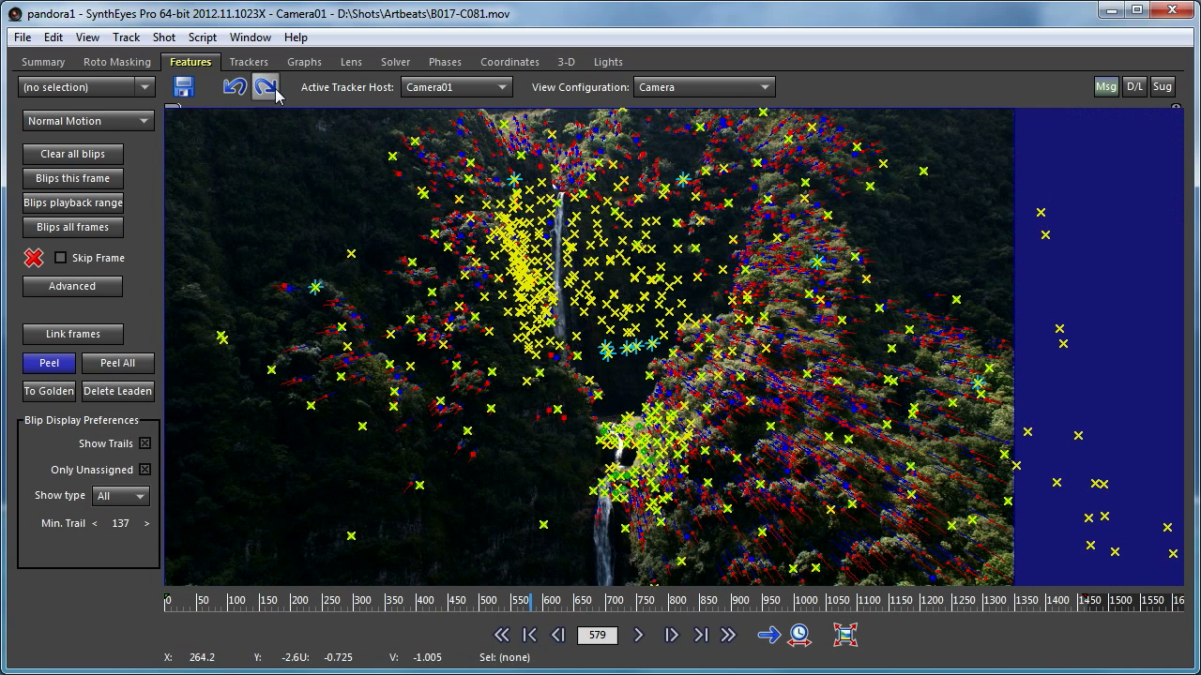
# Check the added trackers around the small waterfall, then refine the solve with them included and accept the result.
pyautogui.click(249, 63)
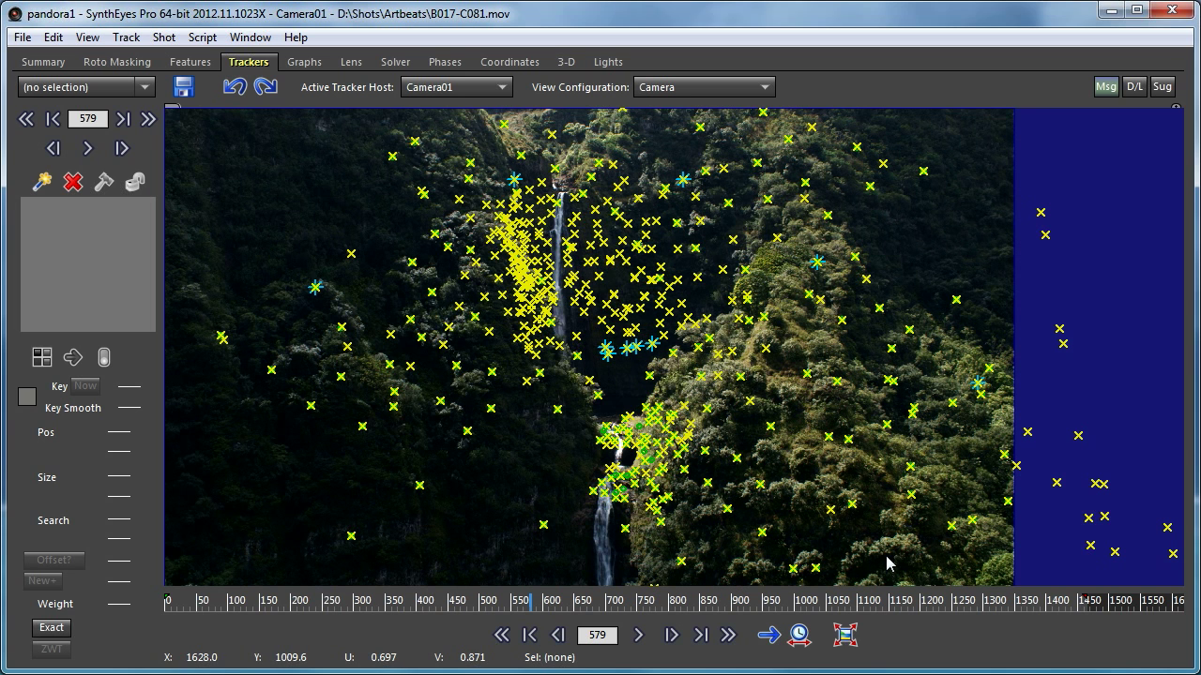
pyautogui.moveTo(501, 607); pyautogui.dragTo(385, 589)
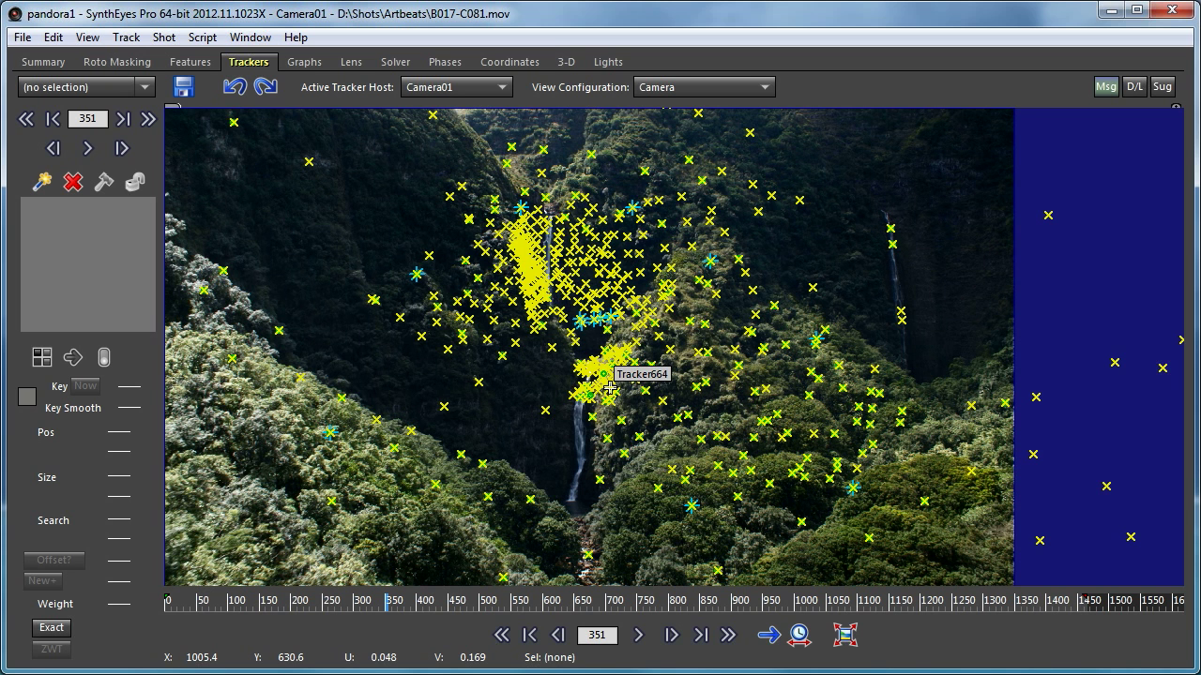
pyautogui.click(395, 61)
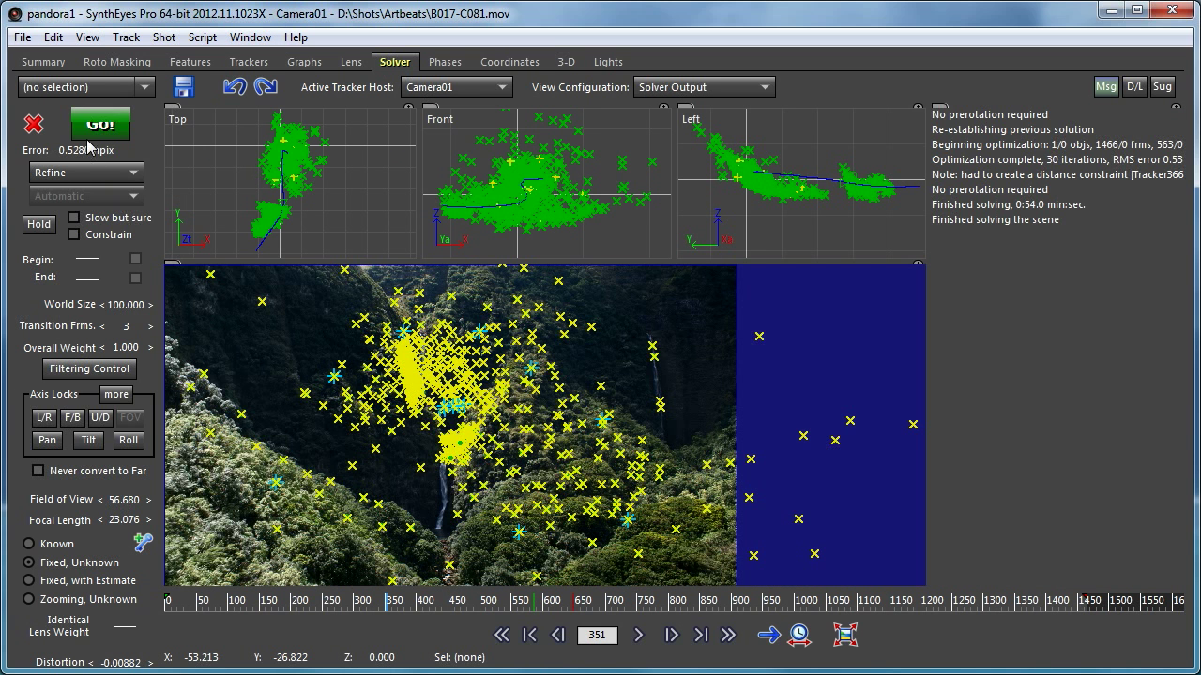
pyautogui.click(97, 129)
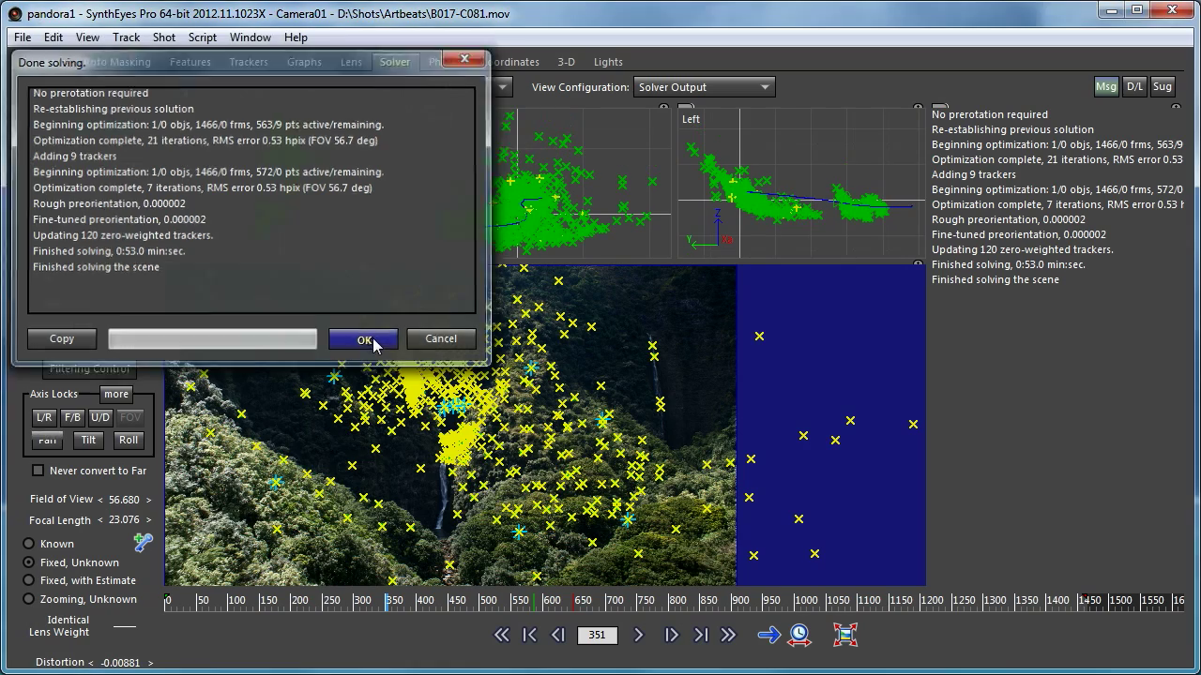
pyautogui.click(365, 339)
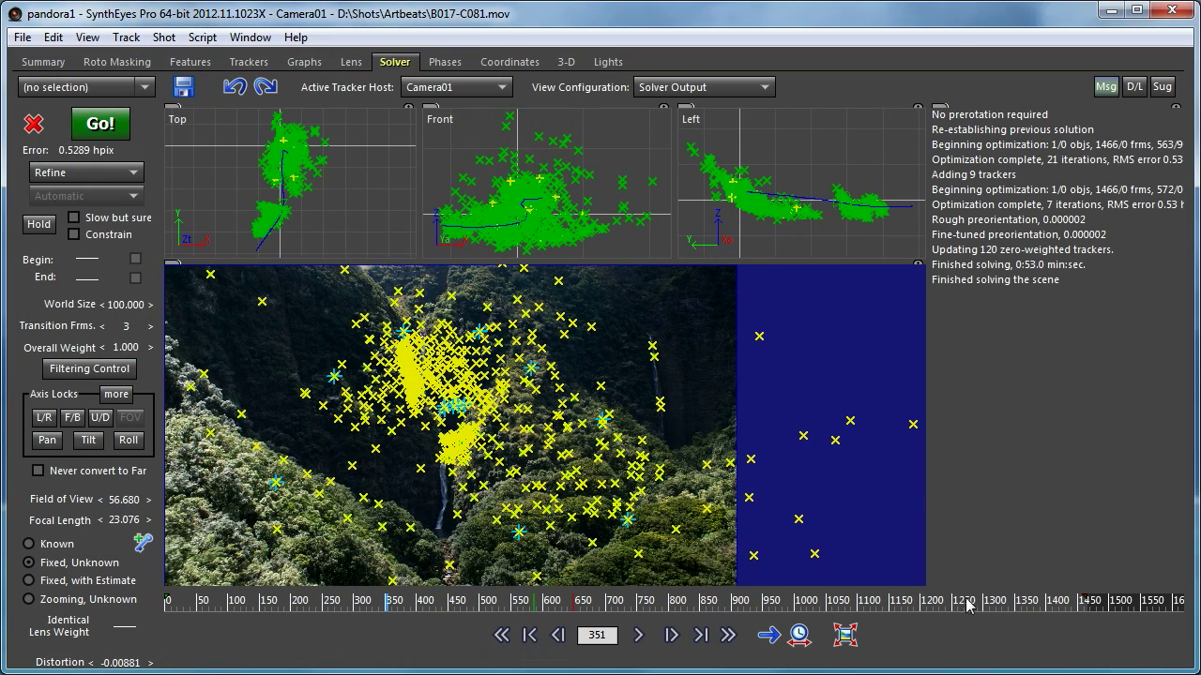
# Hide the solved 3-D points, go to frame 153, and lasso the near hillside ridge in the camera view.
pyautogui.click(891, 605)
pyautogui.moveTo(865, 605); pyautogui.dragTo(478, 601)
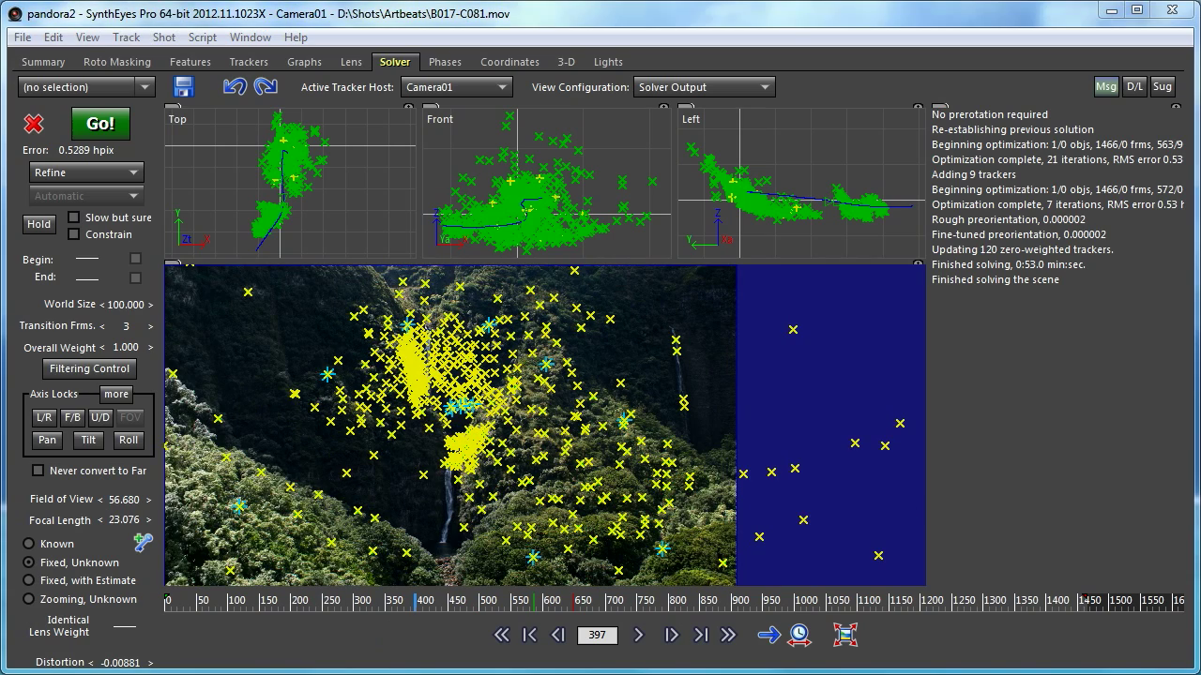
pyautogui.moveTo(410, 610); pyautogui.dragTo(313, 643)
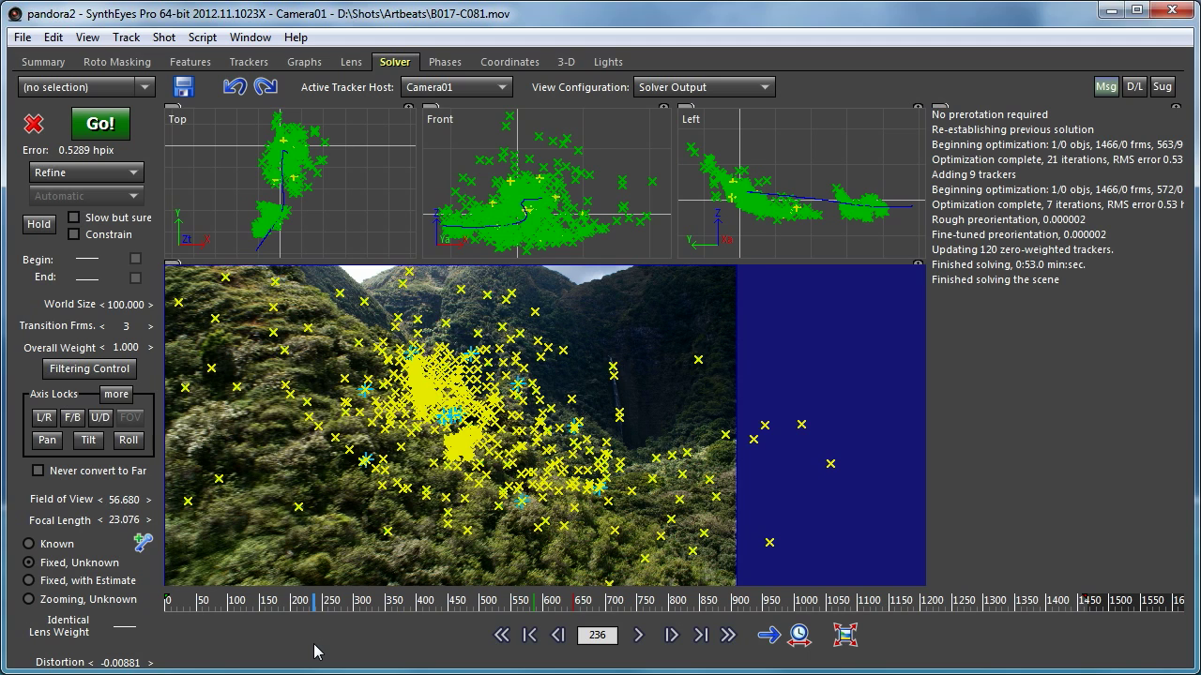
pyautogui.press('x')
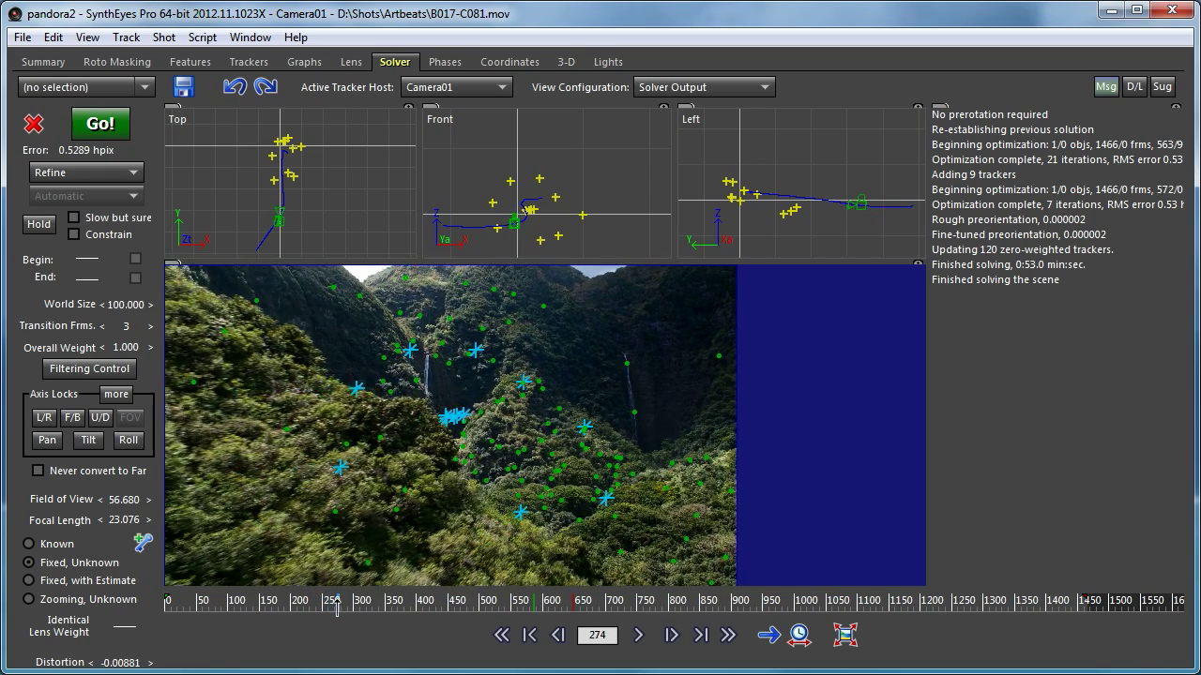
pyautogui.moveTo(313, 610); pyautogui.dragTo(263, 631)
pyautogui.press('Left')
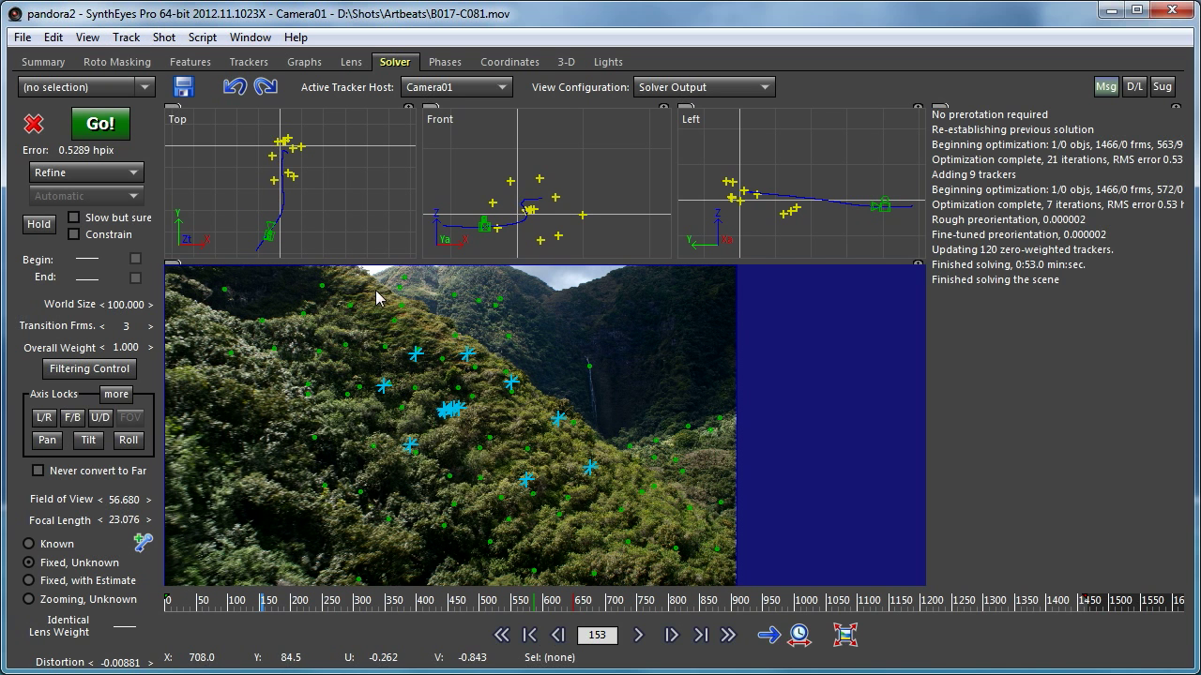
pyautogui.moveTo(373, 287)
pyautogui.mouseDown()
pyautogui.moveTo(319, 314)
pyautogui.moveTo(302, 376)
pyautogui.moveTo(371, 448)
pyautogui.moveTo(577, 516)
pyautogui.moveTo(647, 474)
pyautogui.moveTo(634, 446)
pyautogui.moveTo(380, 289)
pyautogui.mouseUp()
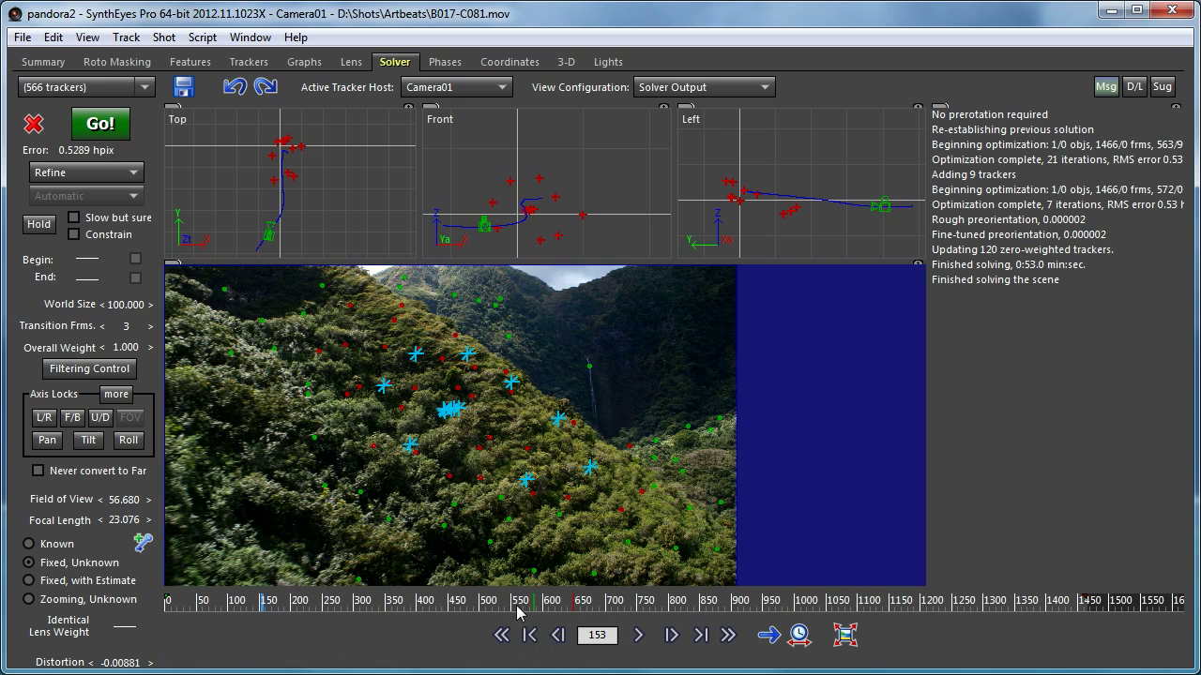
# Add 60 trackers within the hillside lasso, with the end region at frame 325 and a minimum overlap of 100.
pyautogui.moveTo(268, 608)
pyautogui.mouseDown()
pyautogui.moveTo(423, 621)
pyautogui.moveTo(263, 610)
pyautogui.moveTo(422, 615)
pyautogui.moveTo(272, 610)
pyautogui.moveTo(298, 609)
pyautogui.moveTo(390, 612)
pyautogui.moveTo(254, 619)
pyautogui.mouseUp()
pyautogui.click(120, 39)
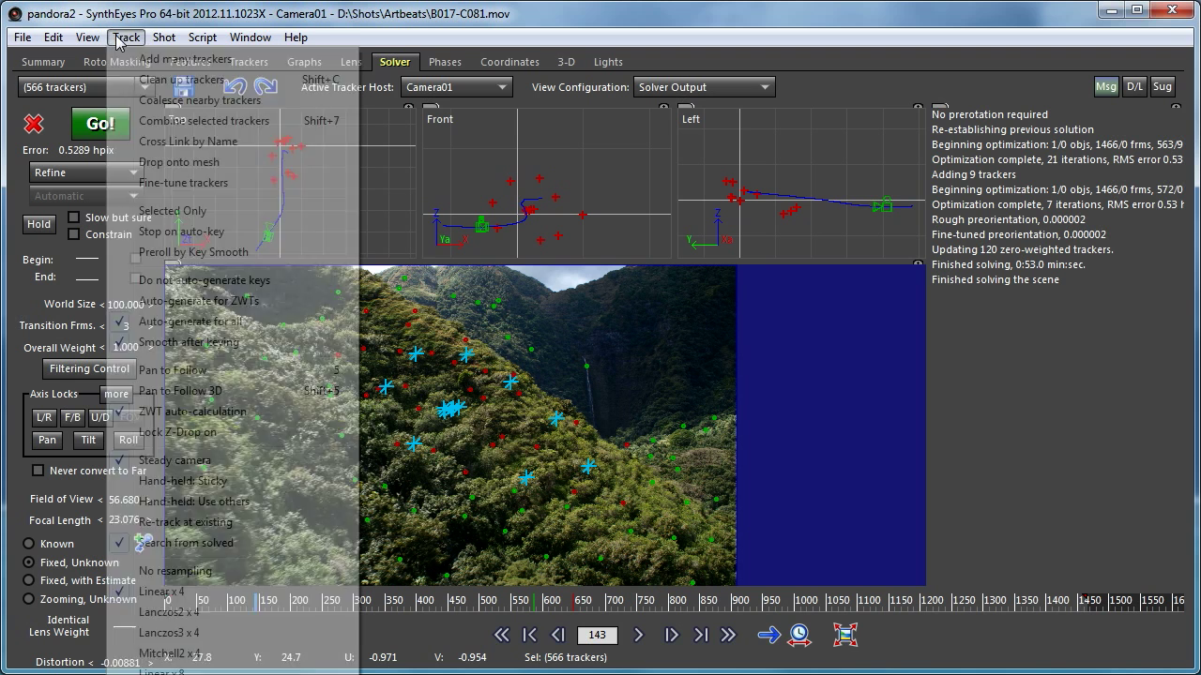
pyautogui.click(158, 73)
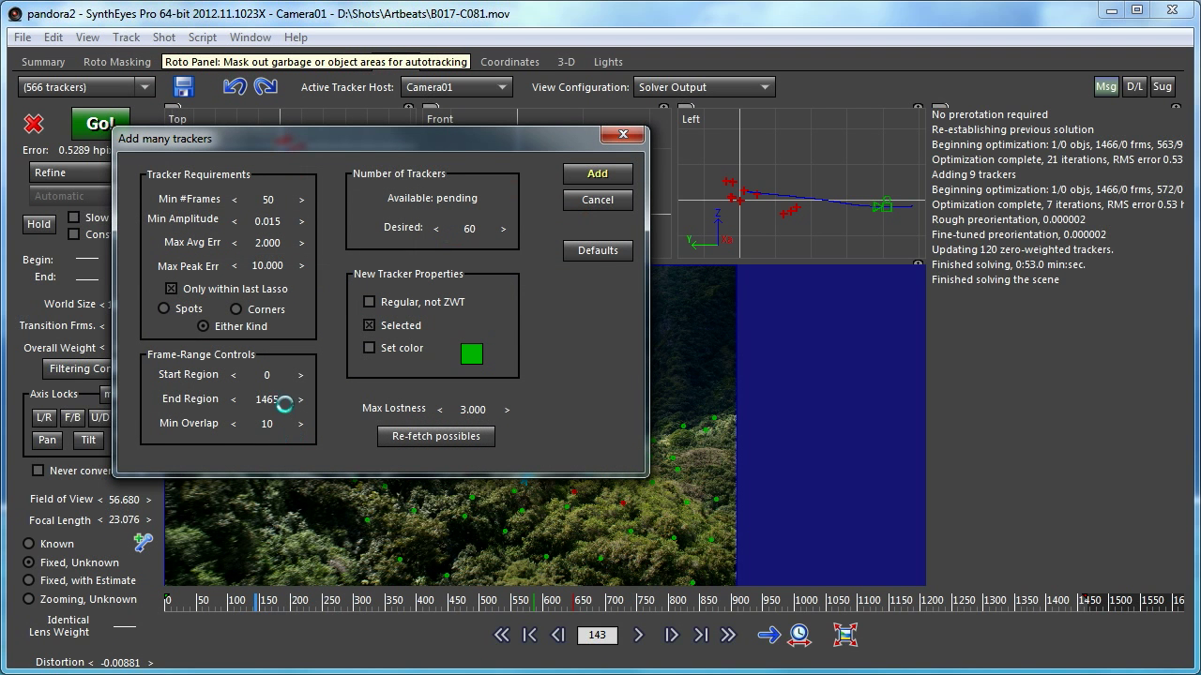
pyautogui.doubleClick(266, 400)
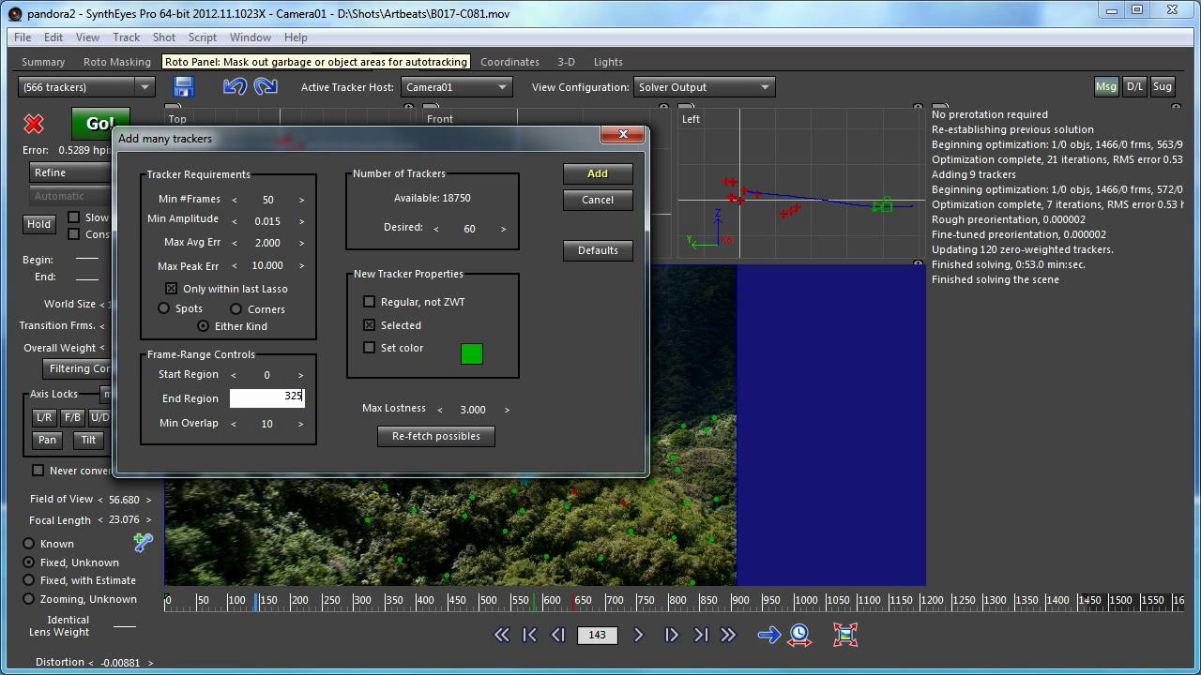
pyautogui.press('Return')
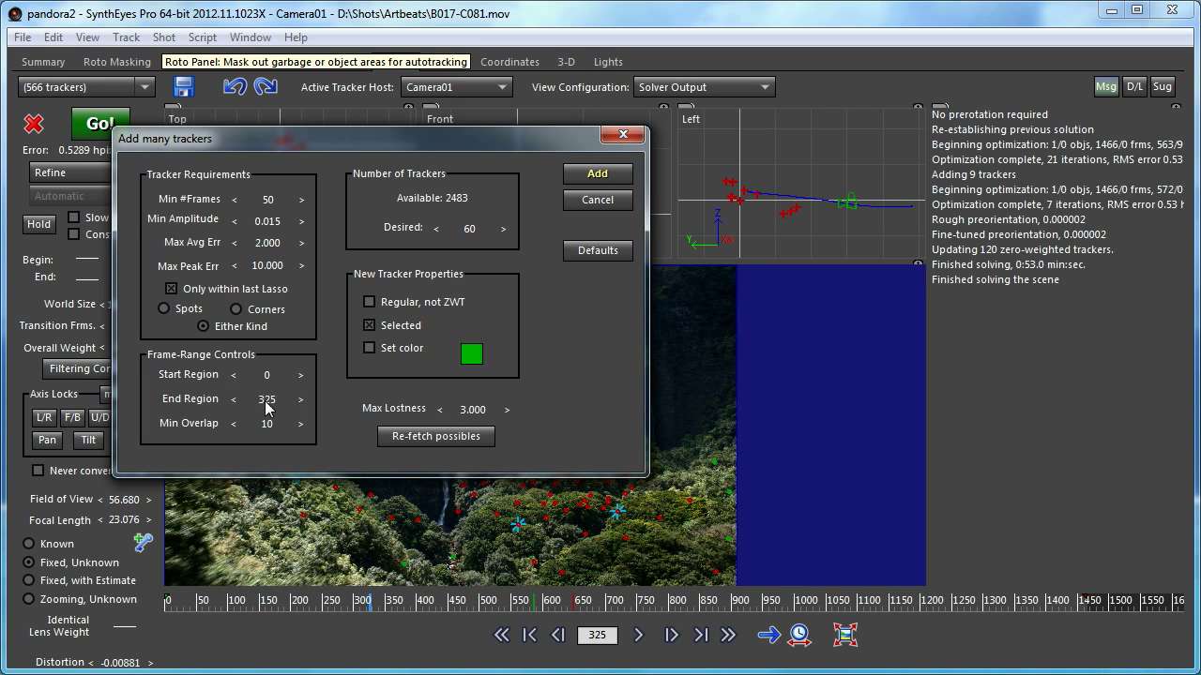
pyautogui.doubleClick(269, 427)
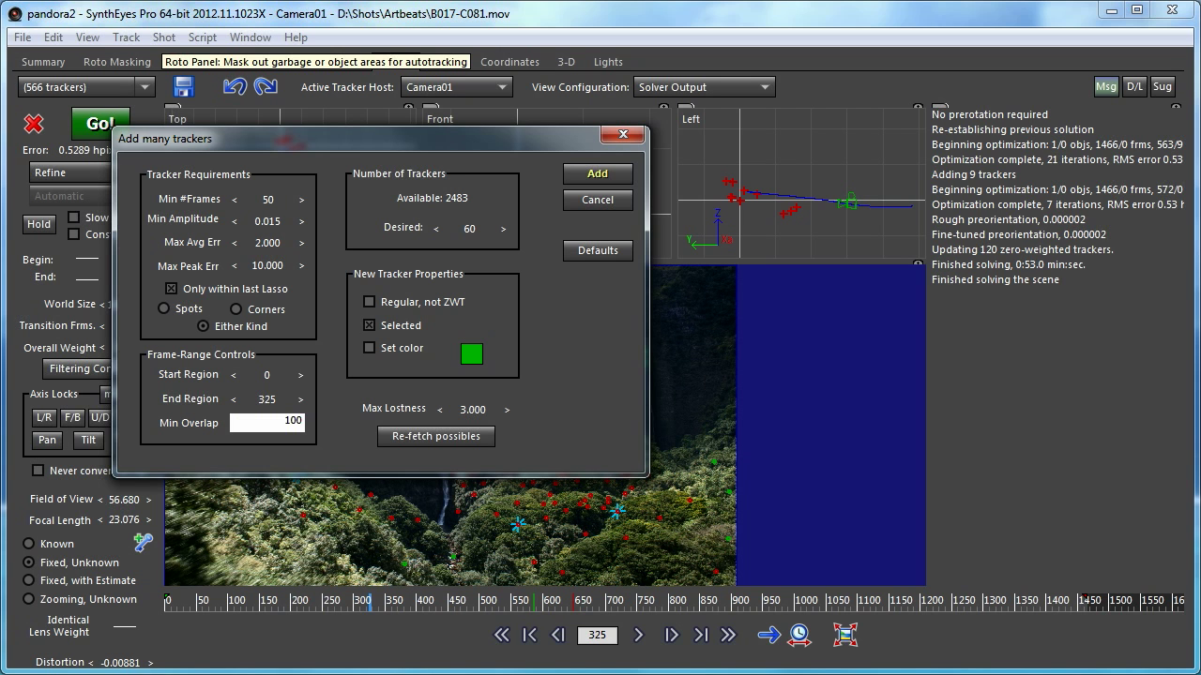
pyautogui.write('100')
pyautogui.press('Return')
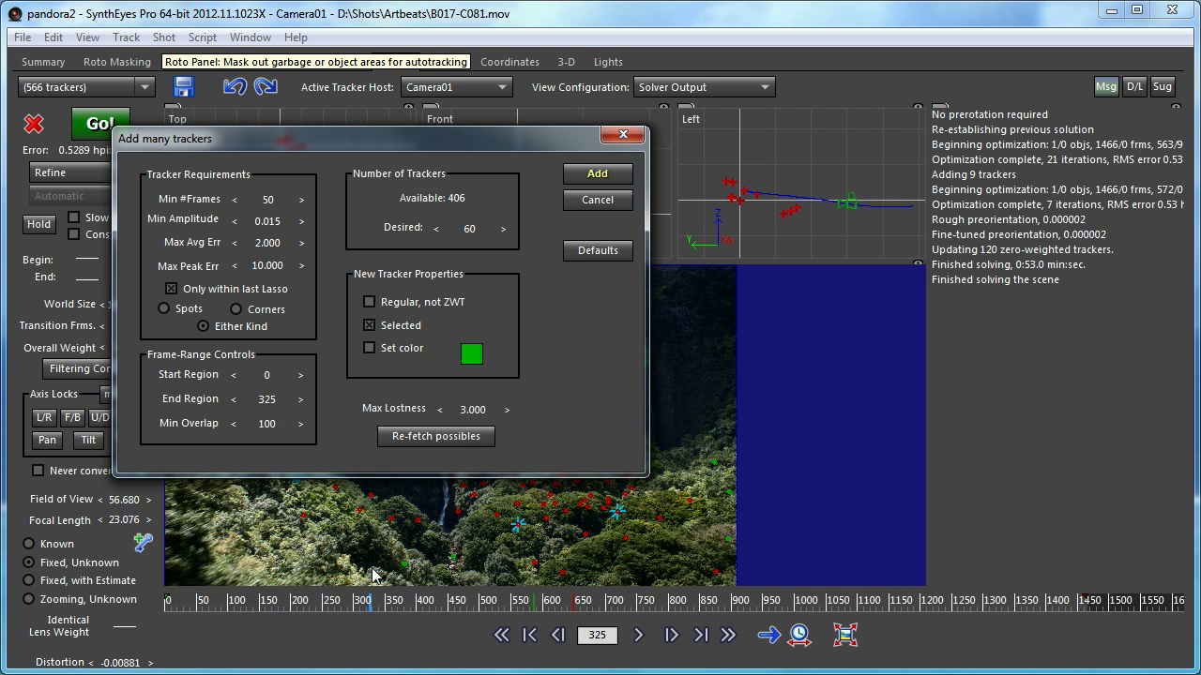
pyautogui.click(592, 179)
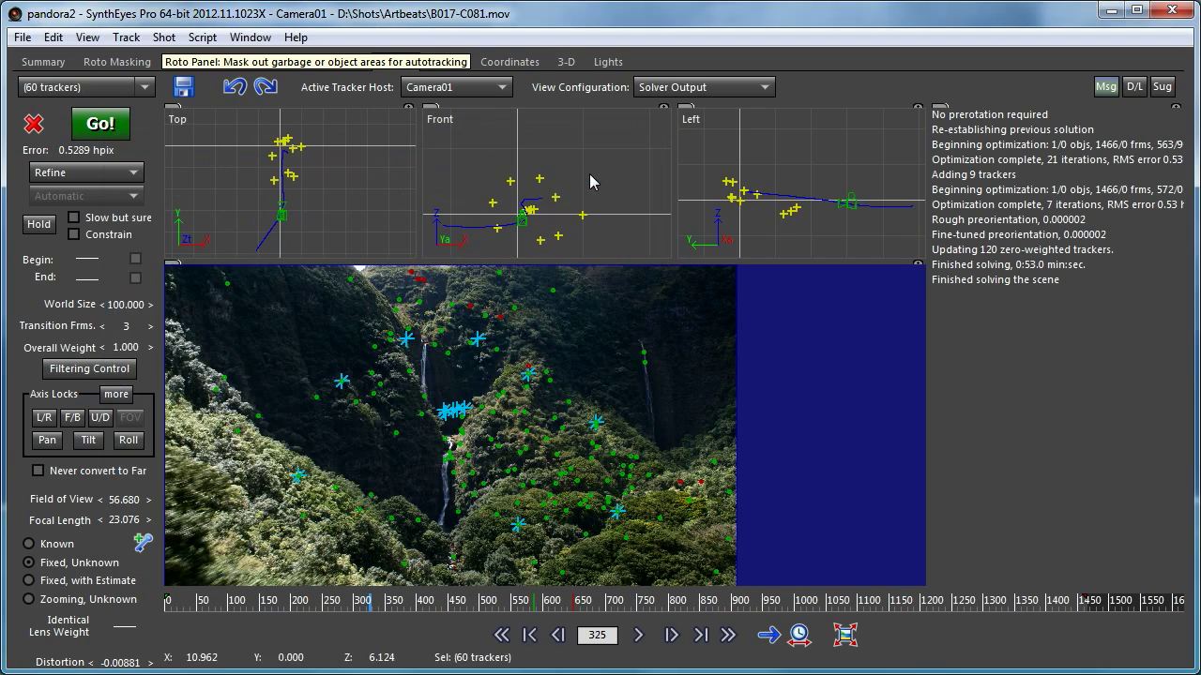
# At frame 226, lower the minimum blip trail length to 96 and peel nine trails on the near hillside into trackers.
pyautogui.moveTo(550, 608); pyautogui.dragTo(274, 630)
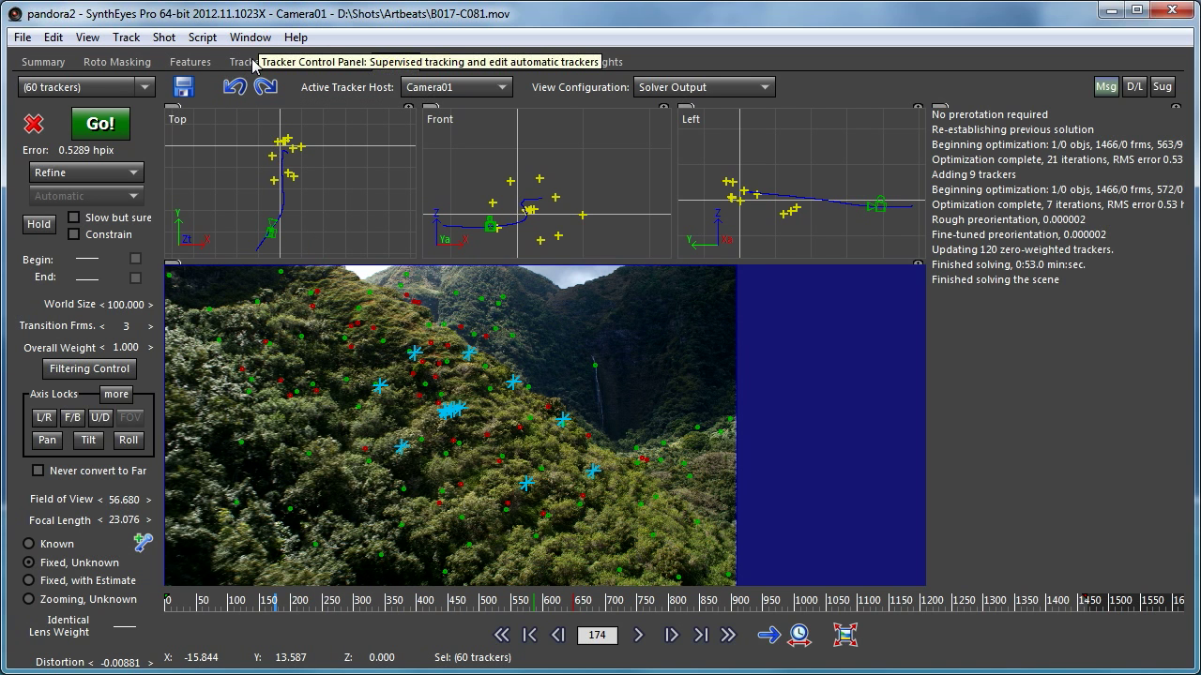
pyautogui.click(252, 60)
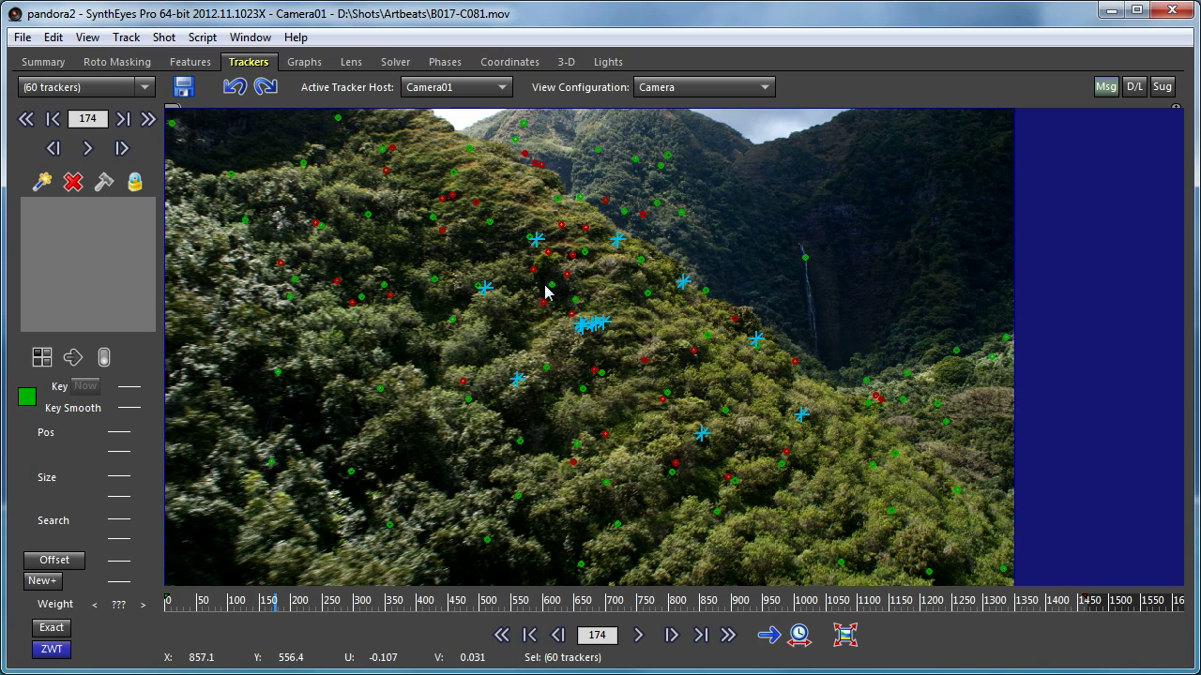
pyautogui.moveTo(451, 603); pyautogui.dragTo(306, 603)
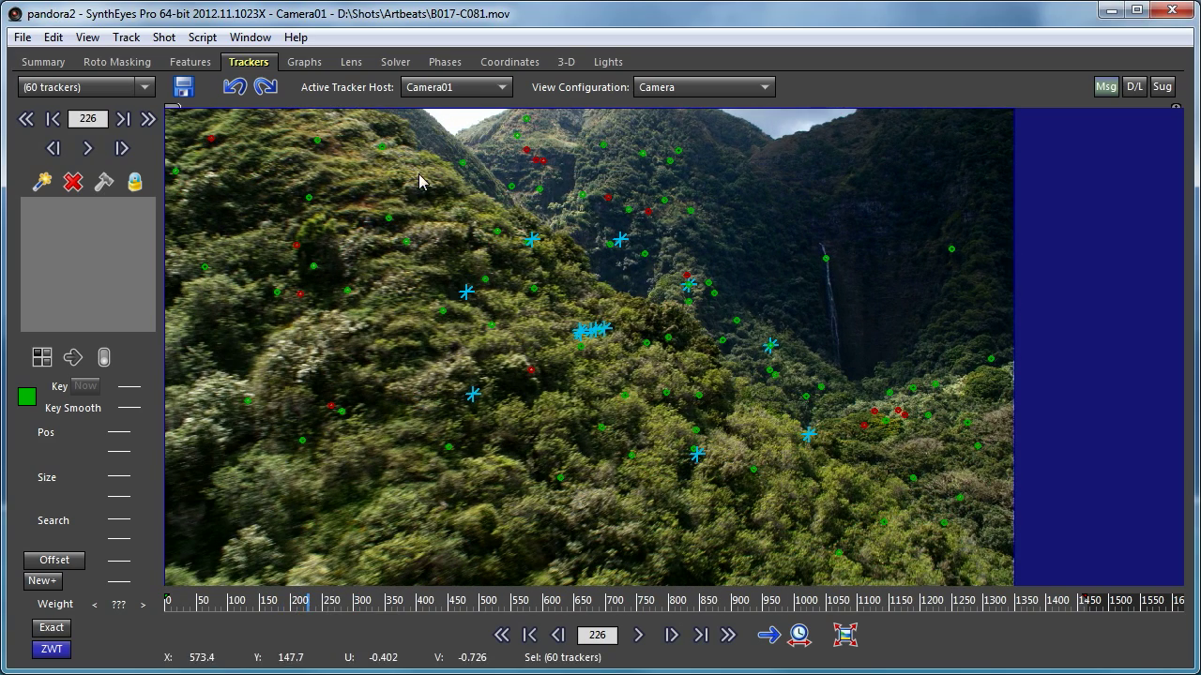
pyautogui.click(202, 61)
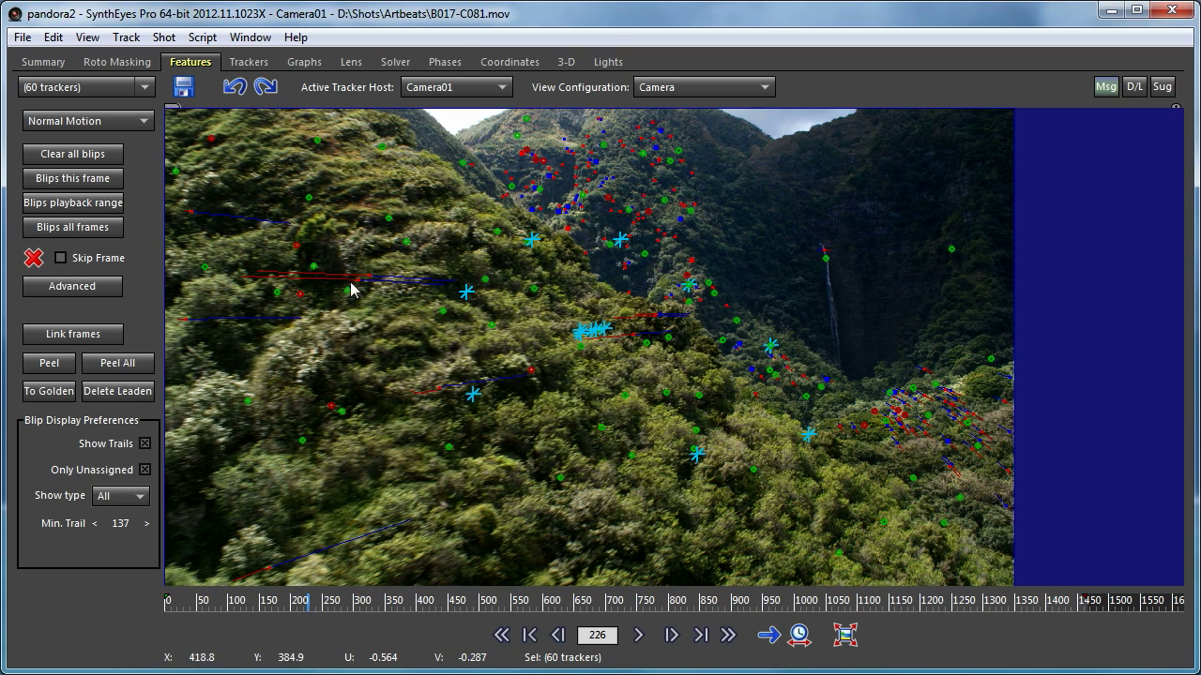
pyautogui.moveTo(123, 524); pyautogui.dragTo(114, 524)
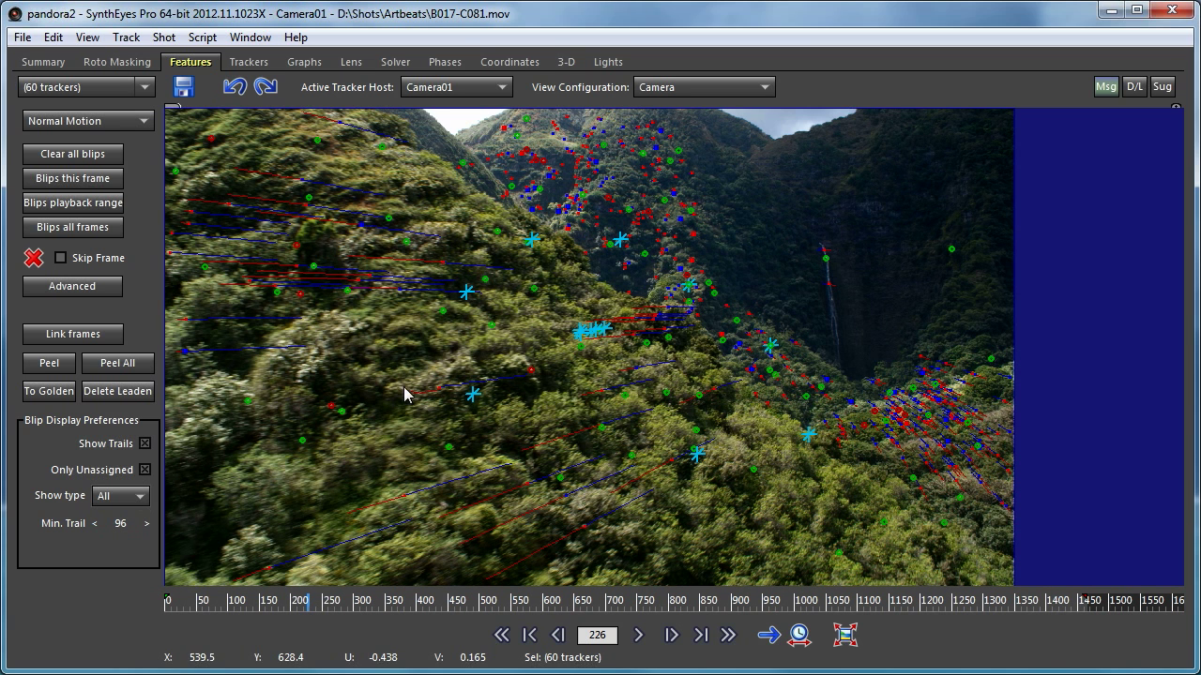
pyautogui.click(49, 364)
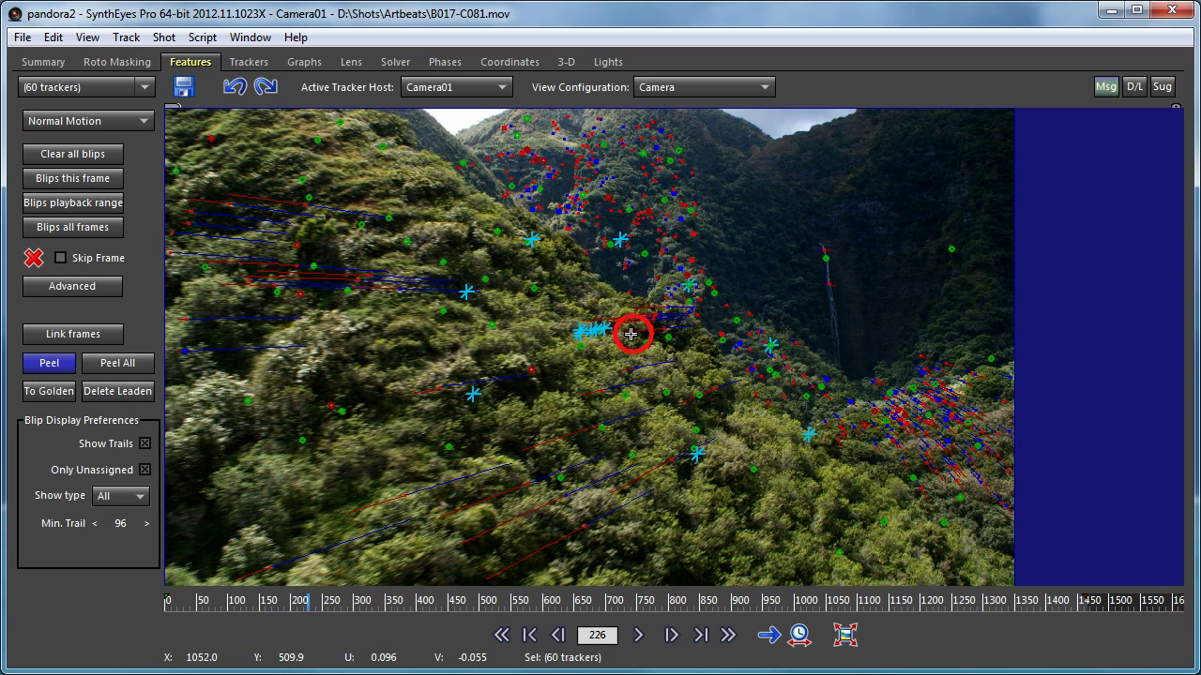
pyautogui.click(584, 377)
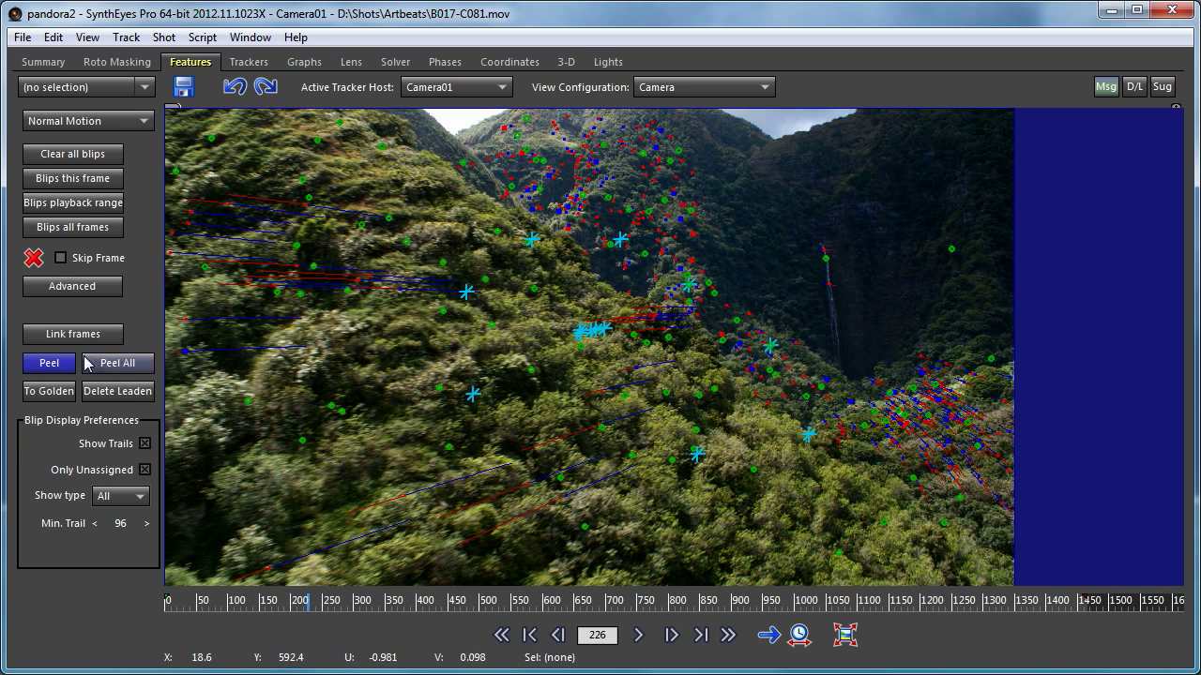
pyautogui.click(47, 365)
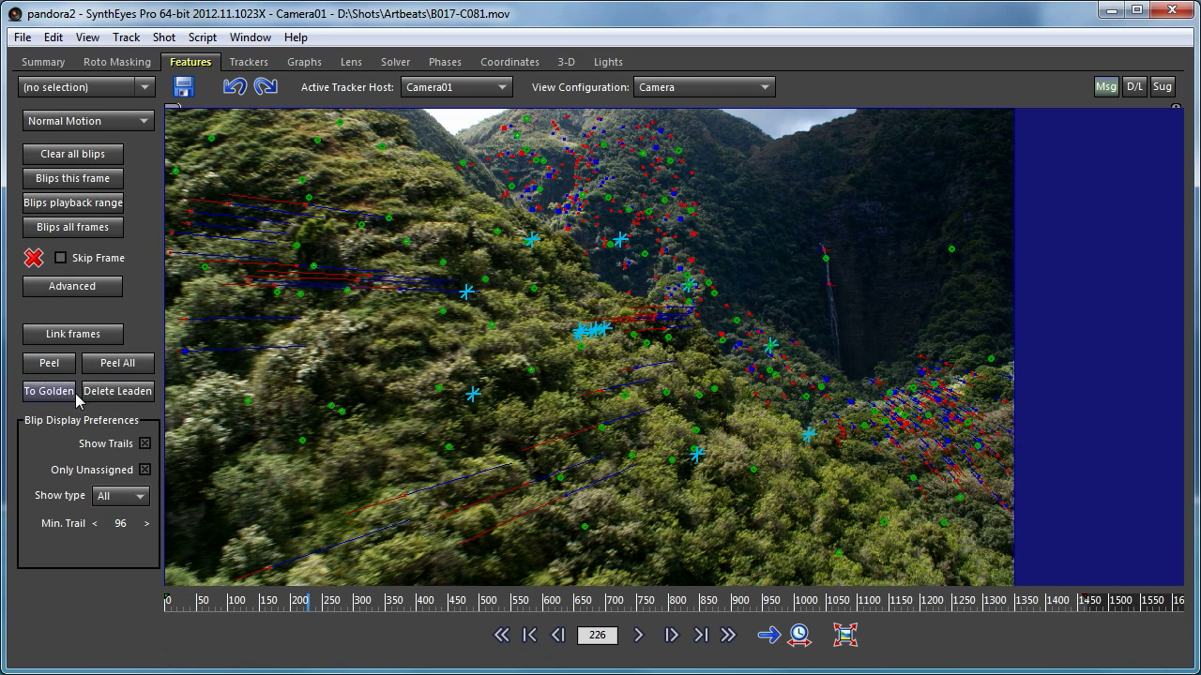
# Select all unsolved trackers with the Select By Type script, clearing the previous selection first.
pyautogui.click(165, 37)
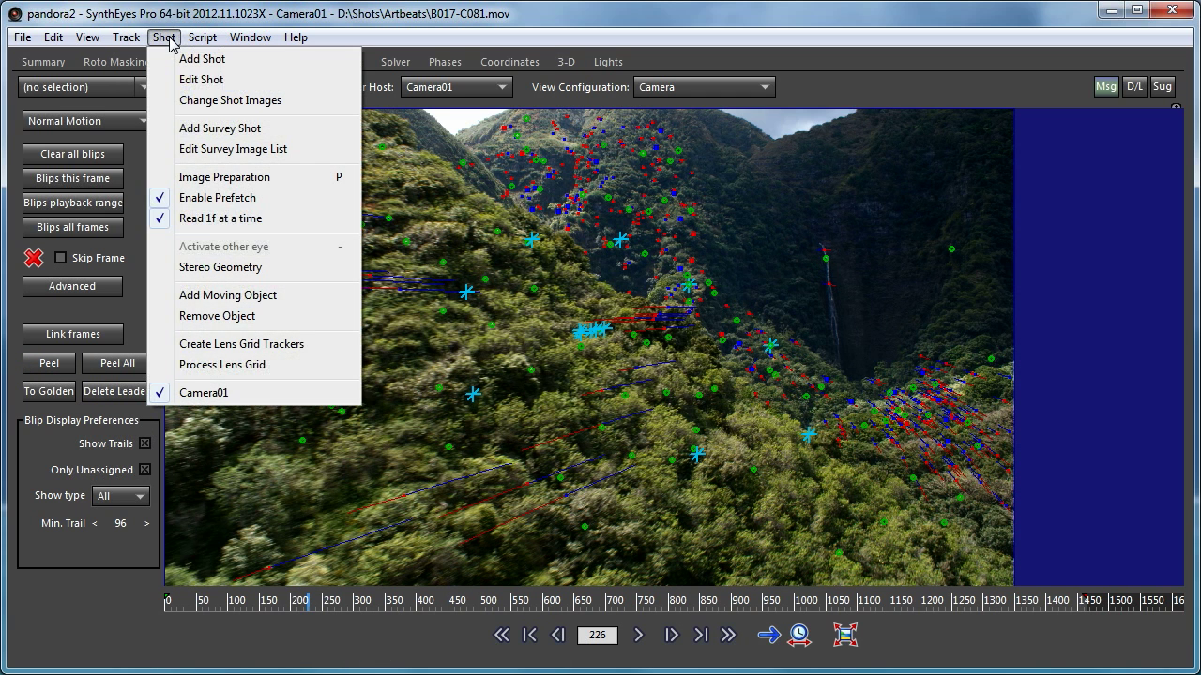
pyautogui.moveTo(207, 46)
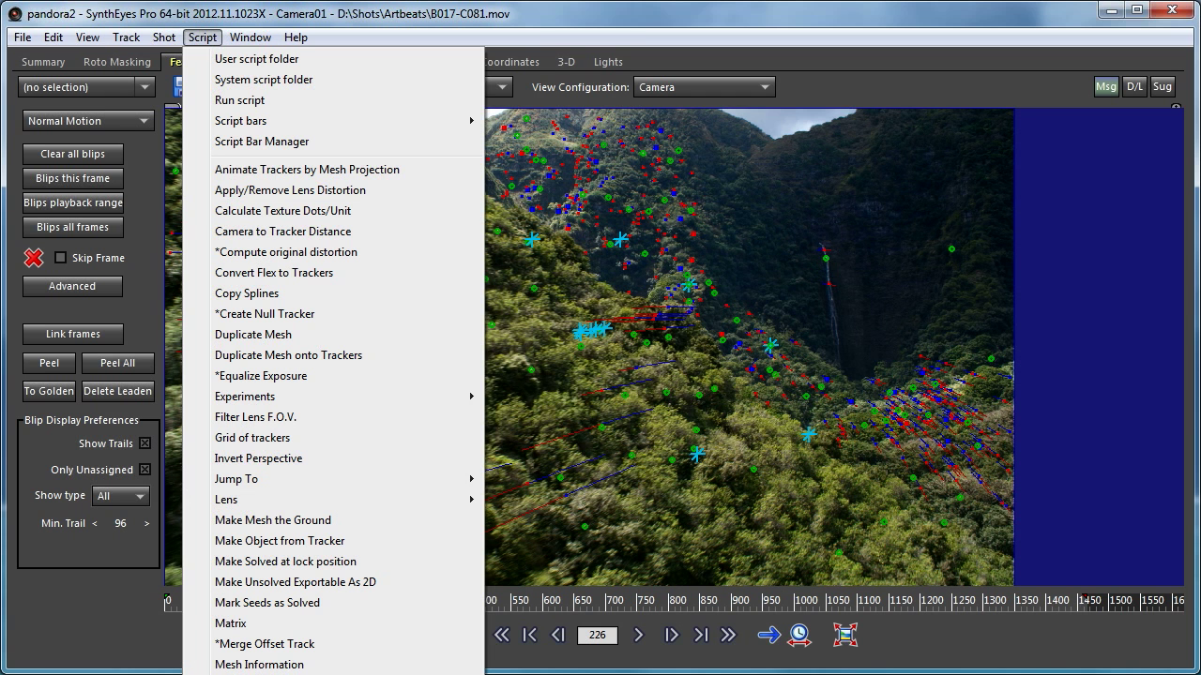
pyautogui.click(255, 674)
pyautogui.moveTo(284, 55); pyautogui.dragTo(326, 33)
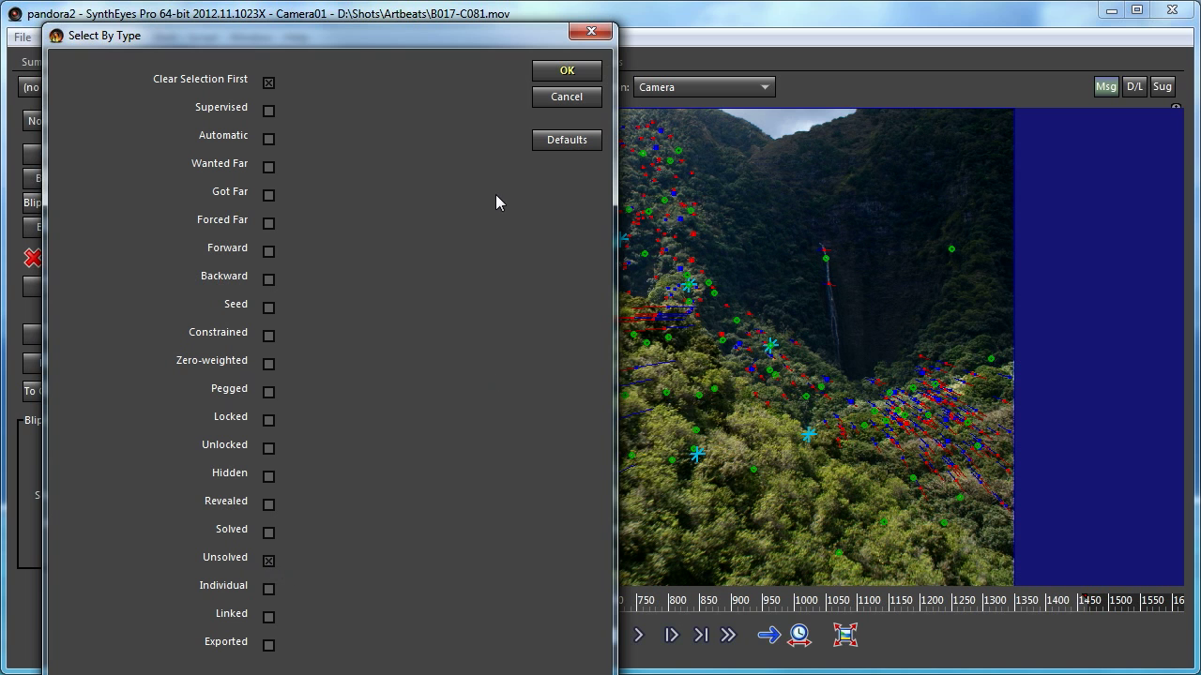
pyautogui.click(572, 72)
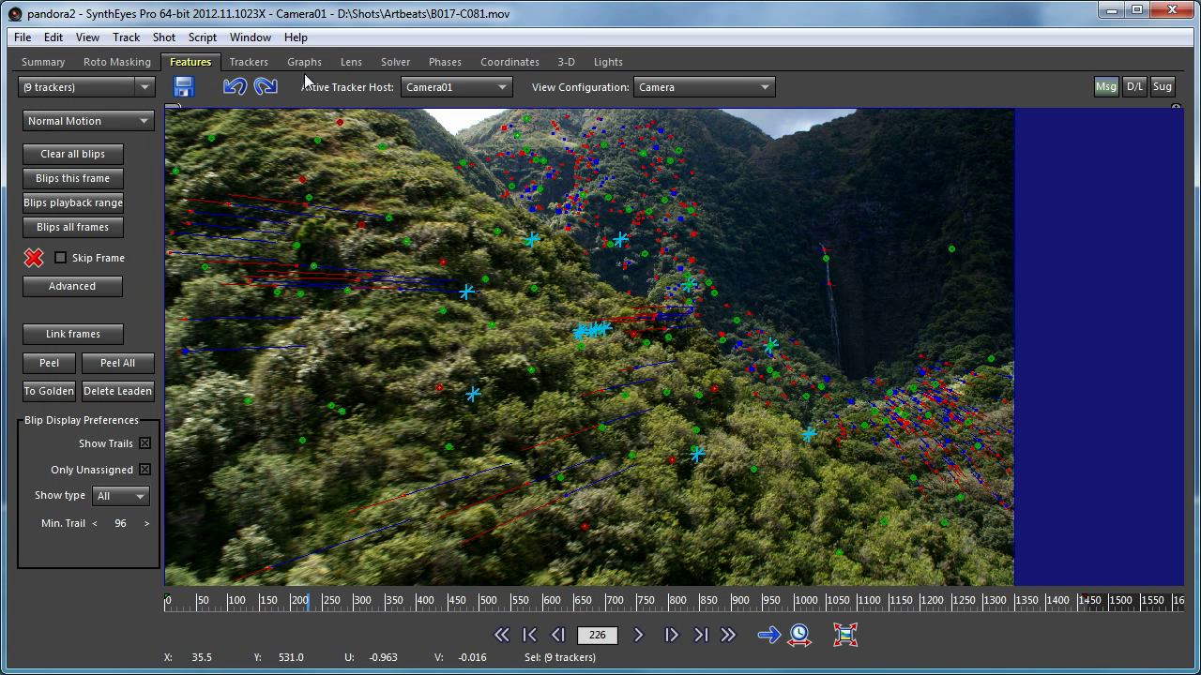
# Show the 3-D points over the image in the Trackers room and examine the hillside coverage between frames 222 and 383.
pyautogui.click(267, 66)
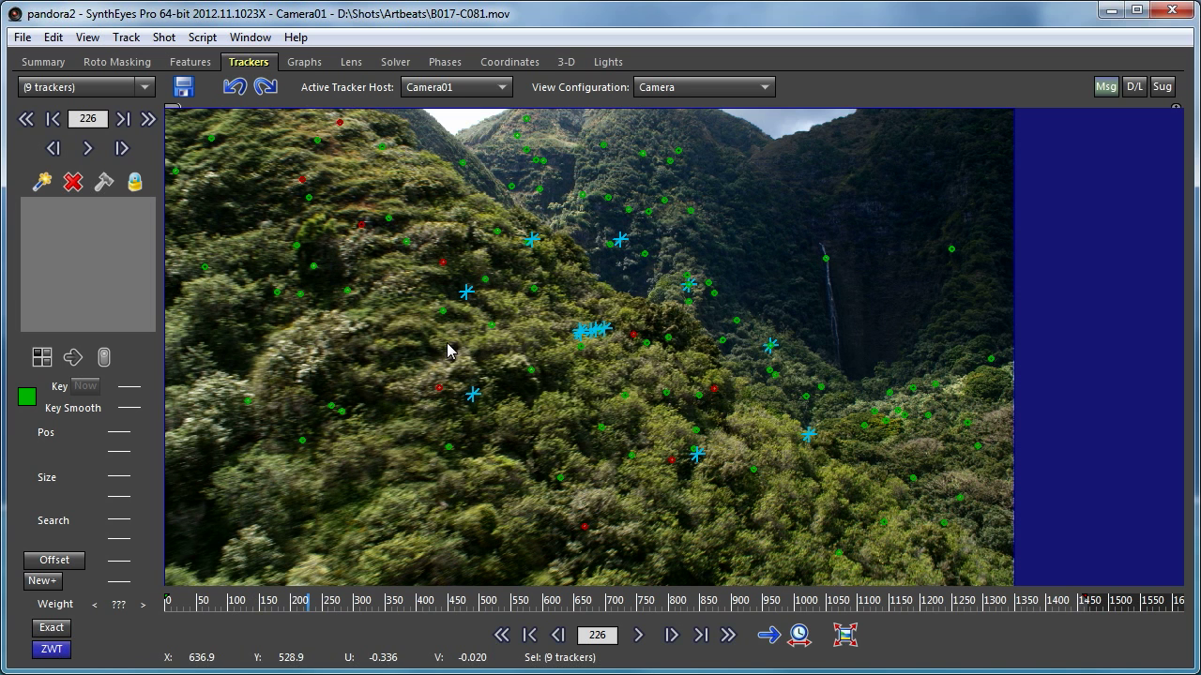
pyautogui.press('p')
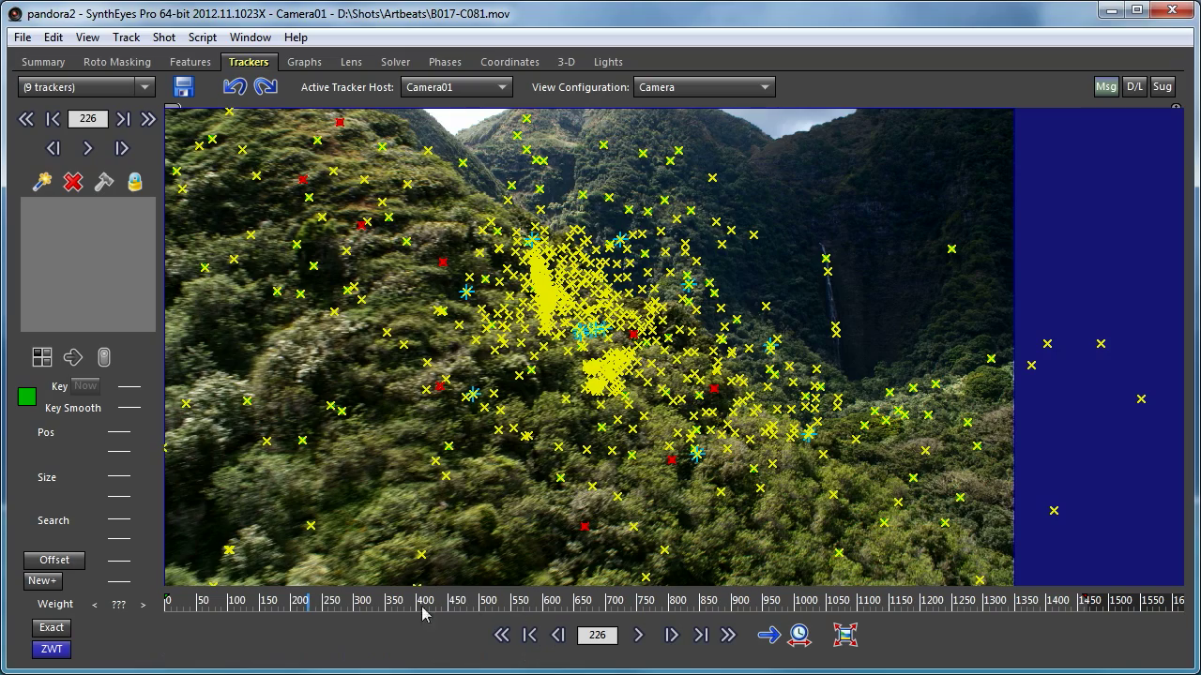
pyautogui.moveTo(364, 603); pyautogui.dragTo(335, 604)
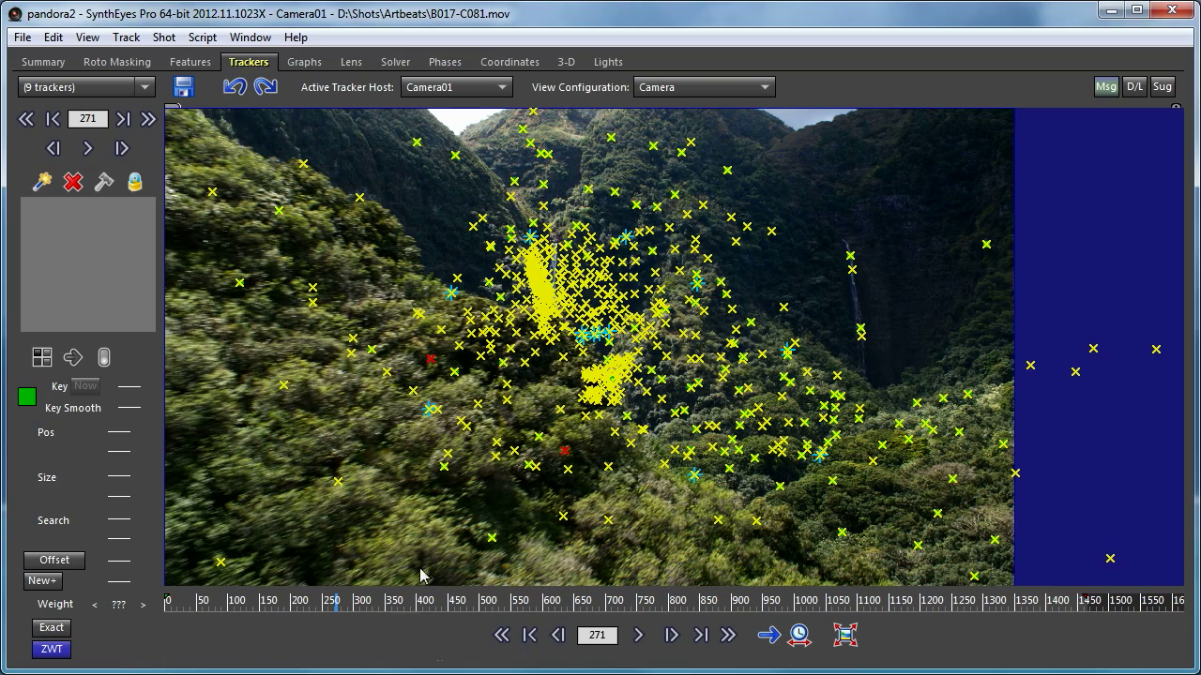
pyautogui.moveTo(330, 608); pyautogui.dragTo(304, 621)
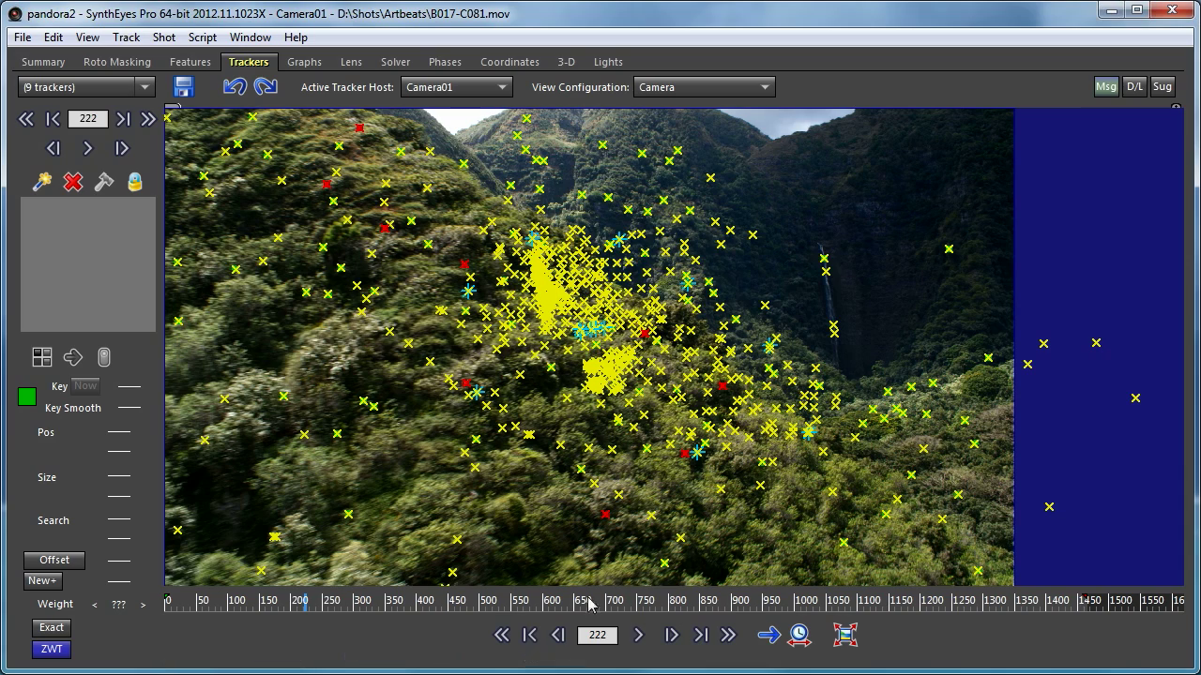
pyautogui.moveTo(487, 605); pyautogui.dragTo(406, 606)
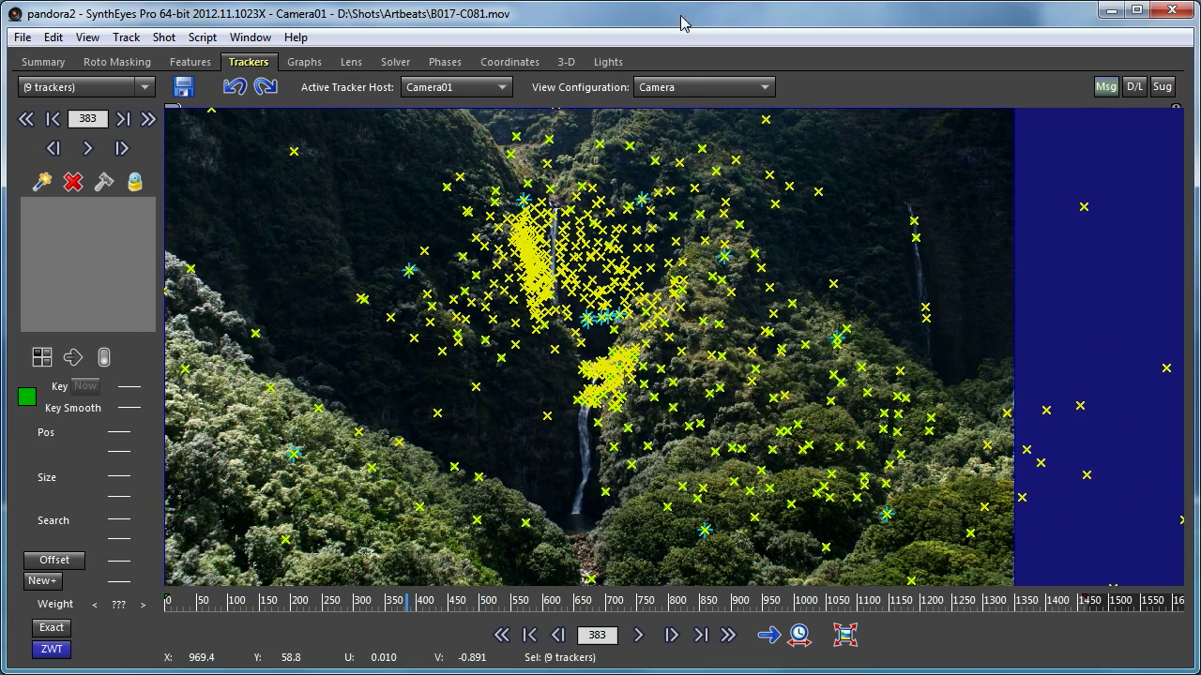
# Show the Perspective view, orbit around the 3-D points and lasso a group of trackers on the near hillside.
pyautogui.click(698, 90)
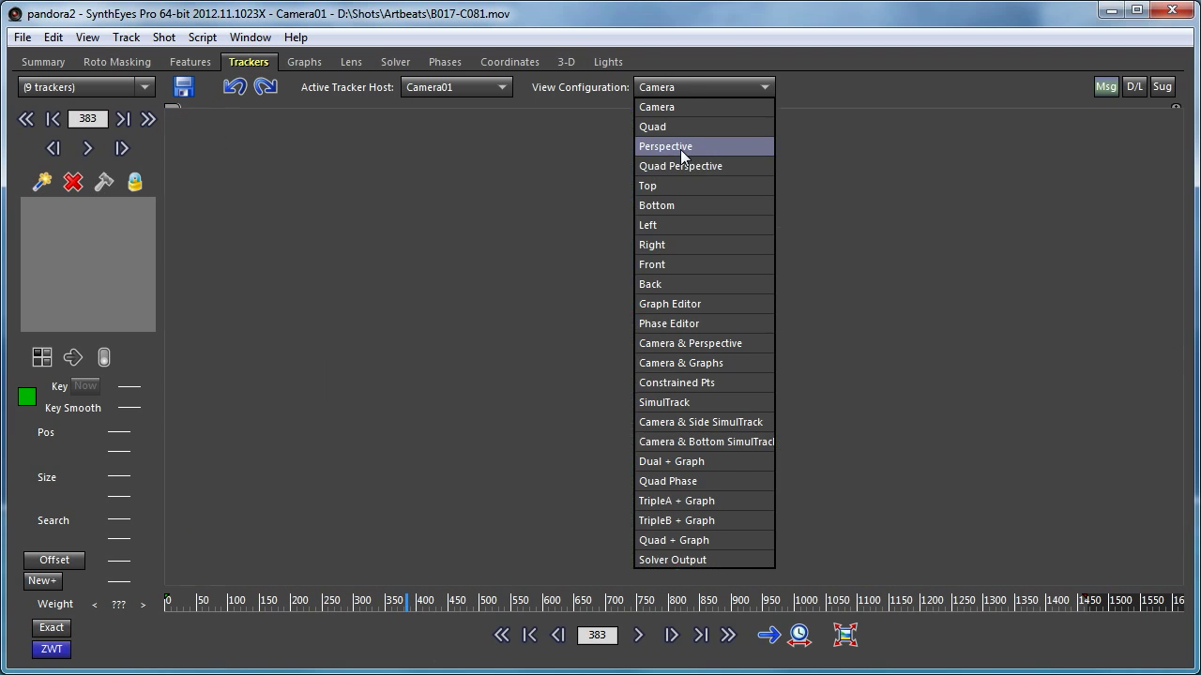
pyautogui.click(681, 152)
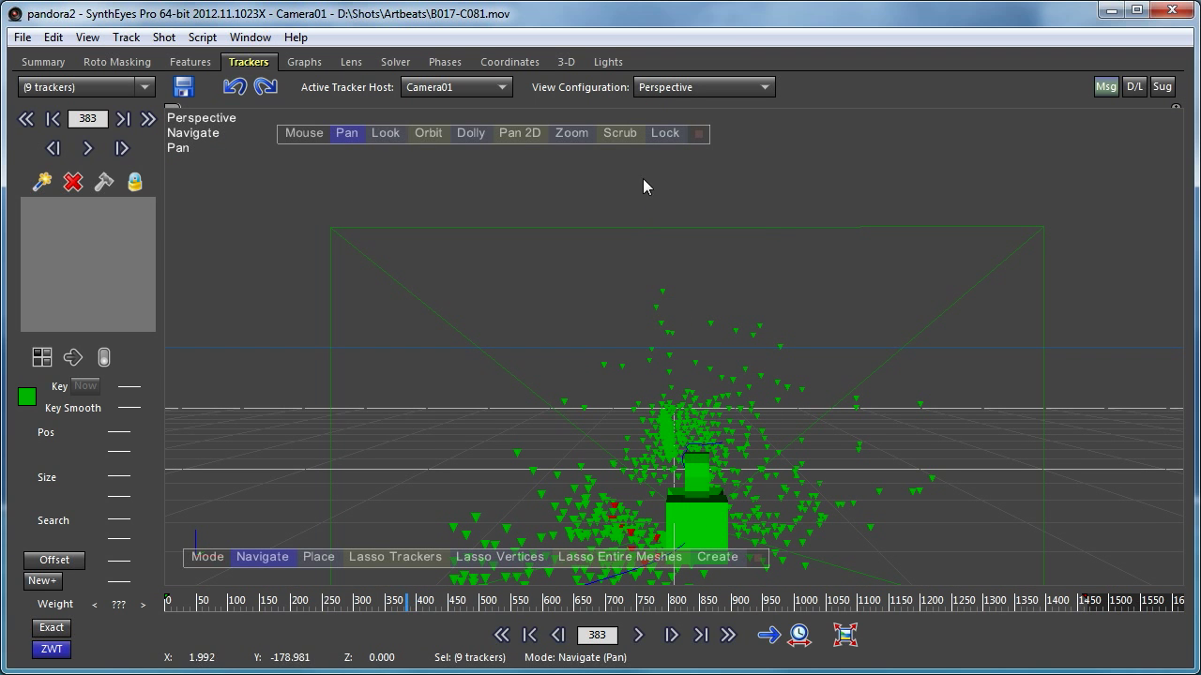
pyautogui.moveTo(383, 135); pyautogui.dragTo(250, 239)
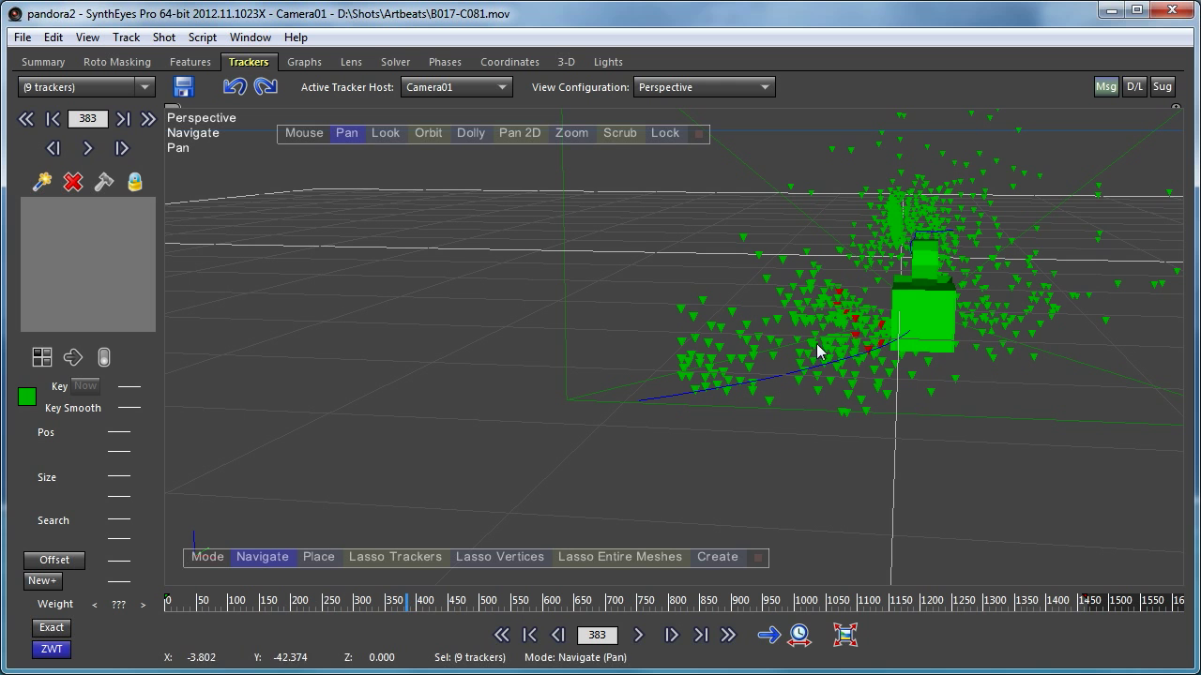
pyautogui.moveTo(791, 330); pyautogui.dragTo(609, 336)
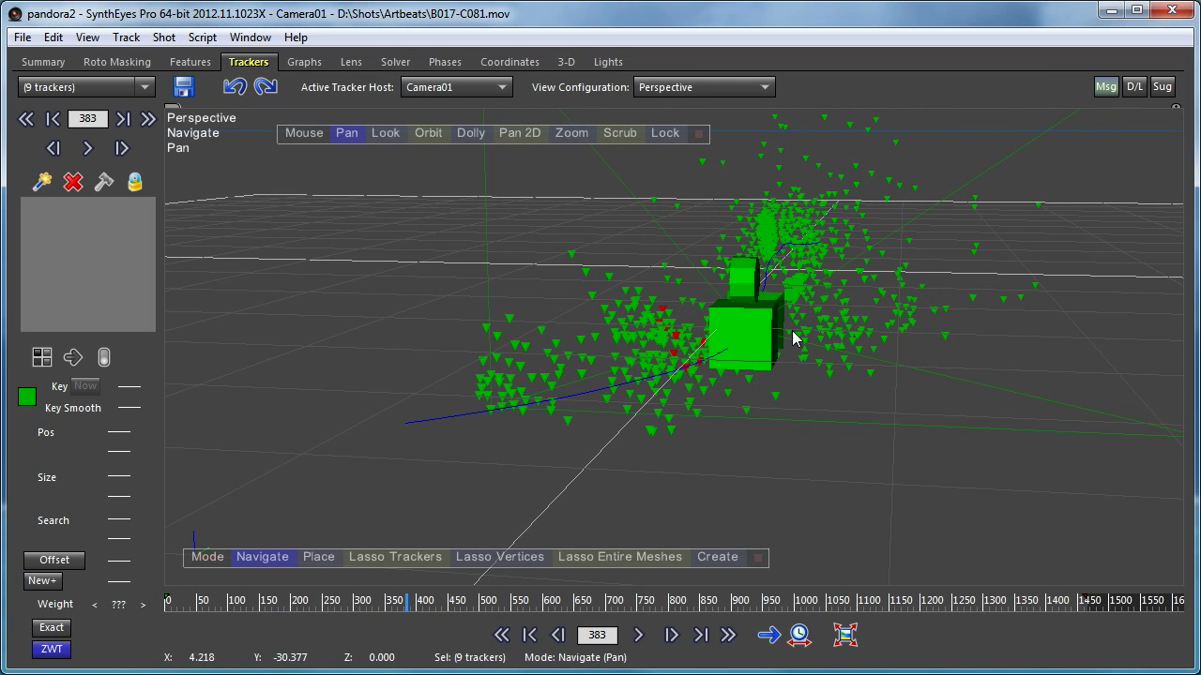
pyautogui.click(415, 557)
pyautogui.moveTo(596, 345)
pyautogui.mouseDown()
pyautogui.moveTo(665, 347)
pyautogui.moveTo(607, 329)
pyautogui.mouseUp()
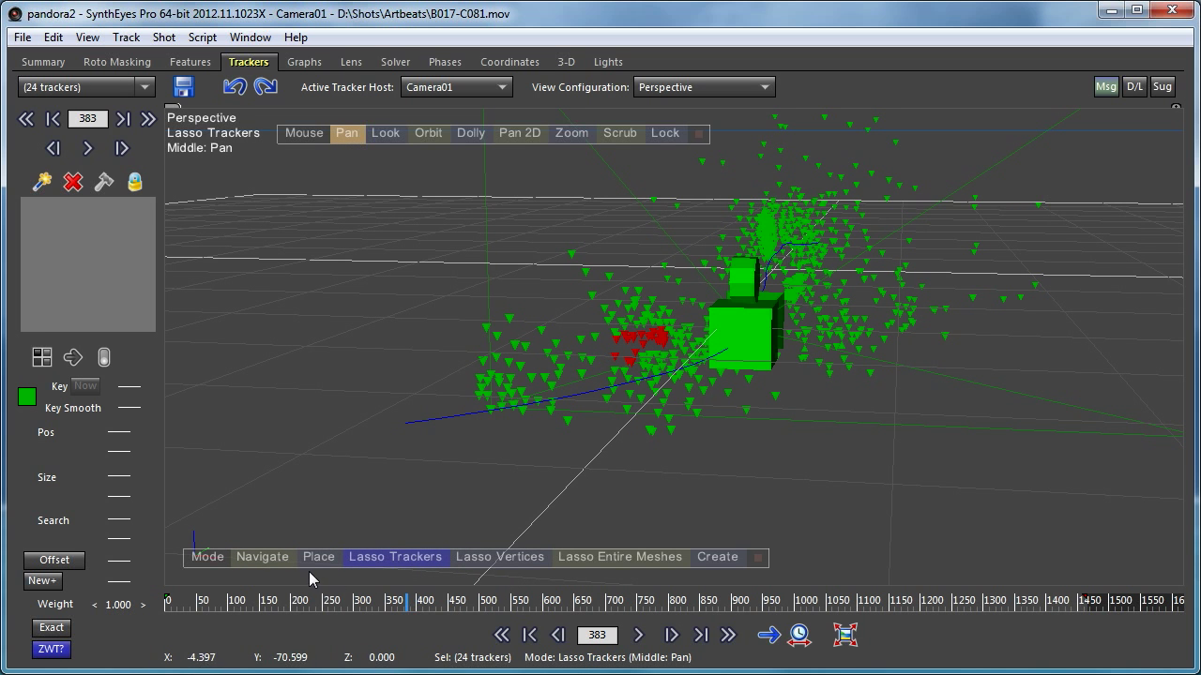
# Examine the lassoed near-hillside trackers from several angles at frame 0.
pyautogui.moveTo(470, 132); pyautogui.dragTo(471, 192)
pyautogui.click(424, 558)
pyautogui.moveTo(428, 132)
pyautogui.mouseDown()
pyautogui.moveTo(1152, 26)
pyautogui.moveTo(852, 79)
pyautogui.moveTo(504, 286)
pyautogui.mouseUp()
pyautogui.moveTo(282, 599); pyautogui.dragTo(39, 598)
pyautogui.moveTo(417, 135); pyautogui.dragTo(530, 318)
pyautogui.keyDown('alt'); pyautogui.moveTo(530, 319); pyautogui.dragTo(541, 351, button='middle'); pyautogui.keyUp('alt')
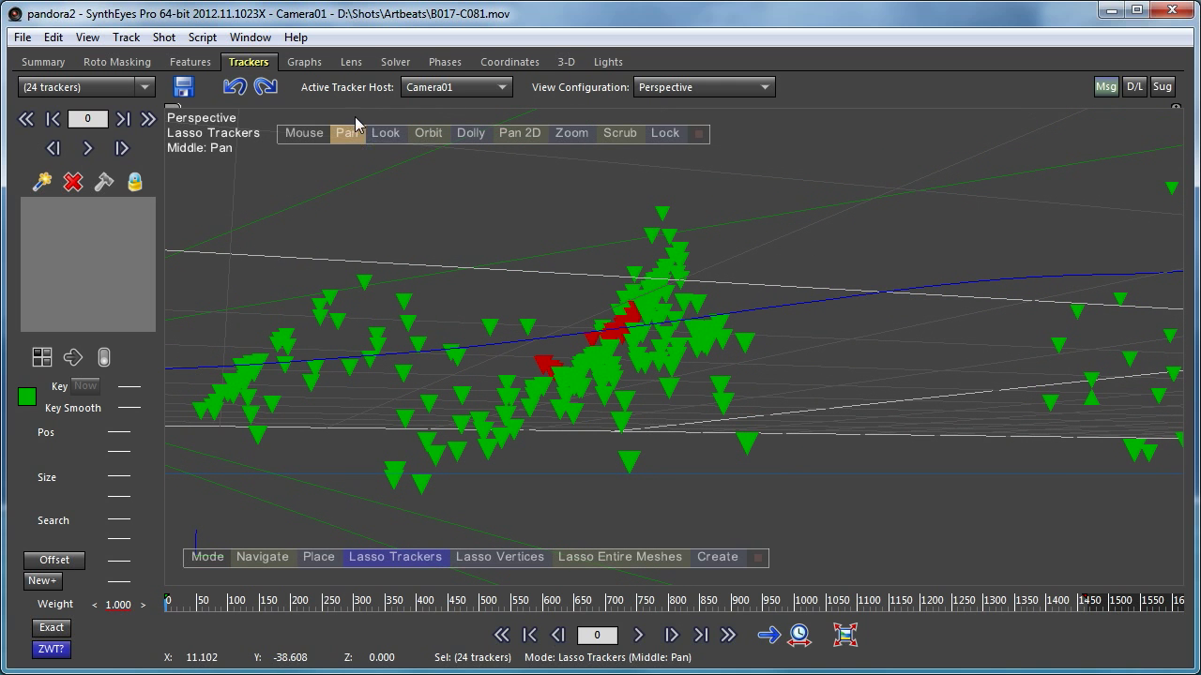
pyautogui.click(424, 132)
pyautogui.moveTo(424, 133); pyautogui.dragTo(652, 277)
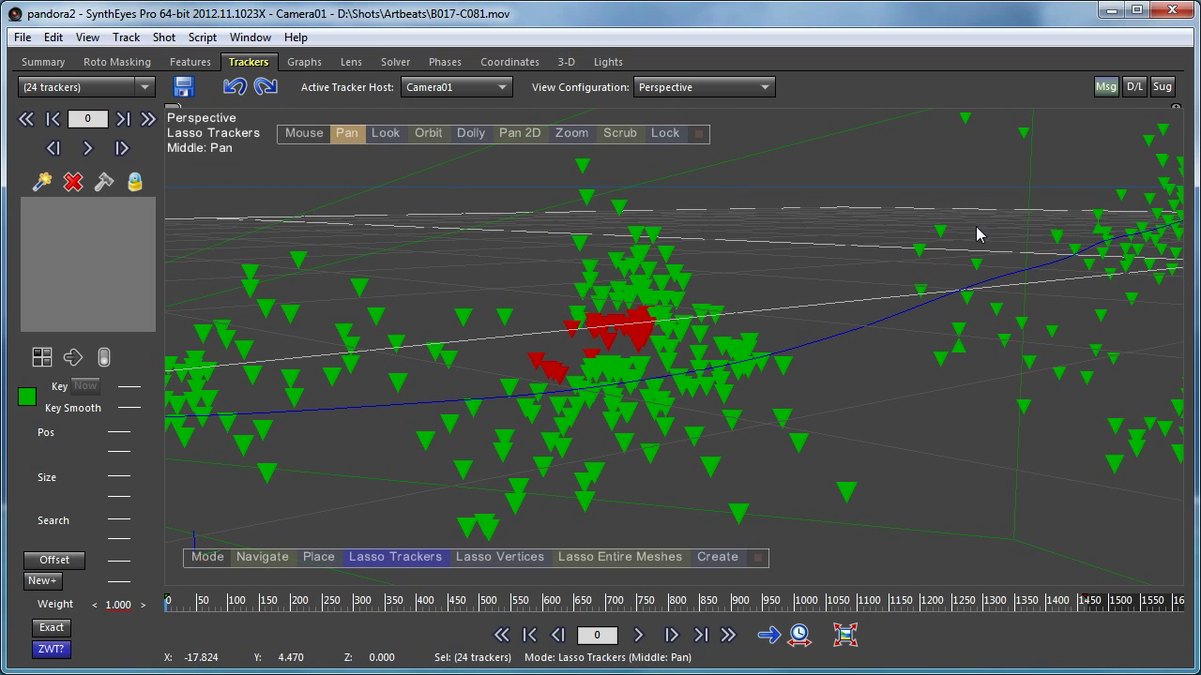
# Clear the tracker selection and convert all the tracker points to a mesh.
pyautogui.click(730, 219)
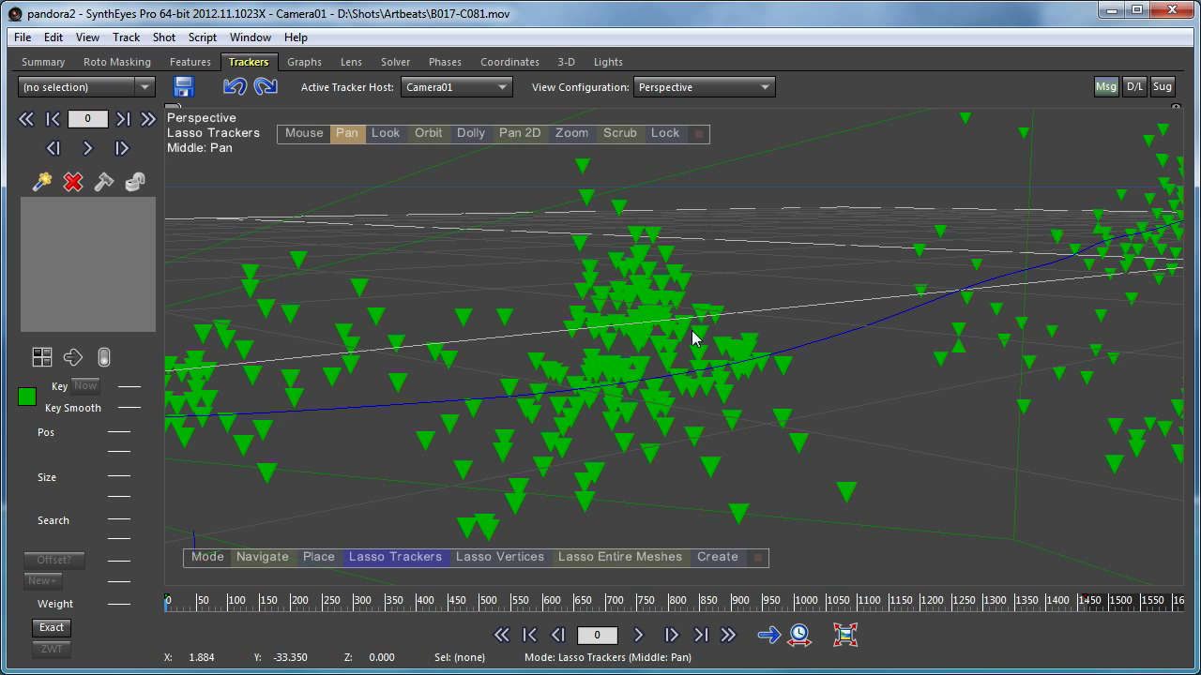
pyautogui.rightClick(556, 125)
pyautogui.moveTo(697, 403)
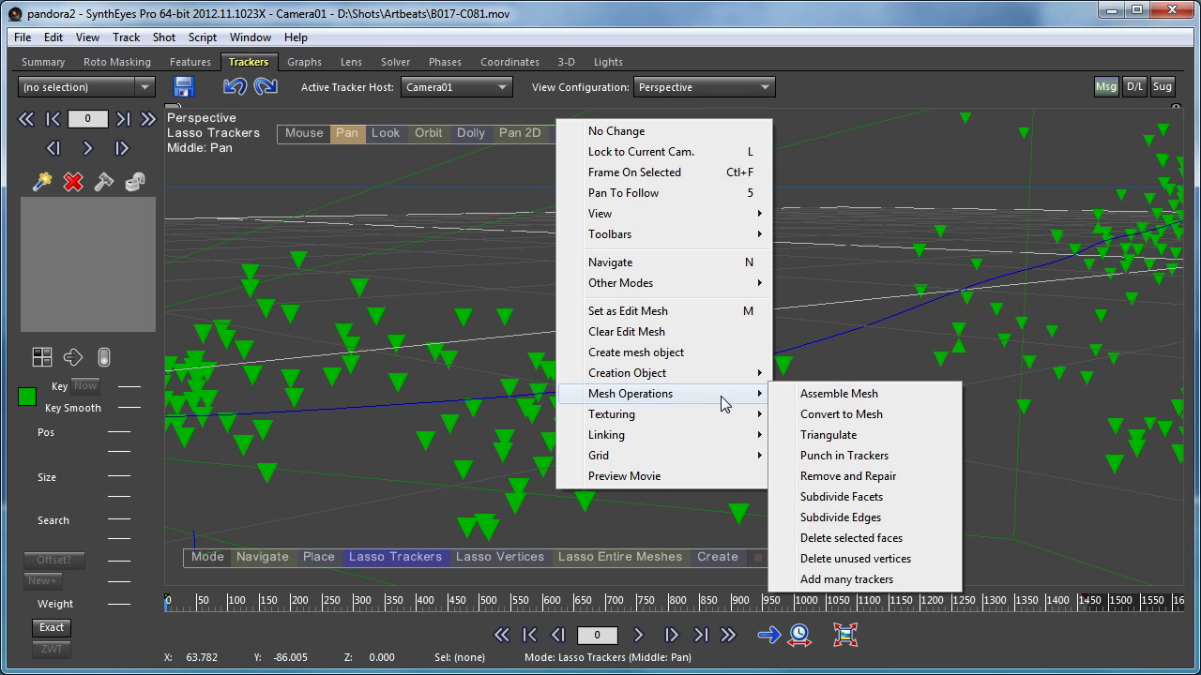
pyautogui.click(844, 414)
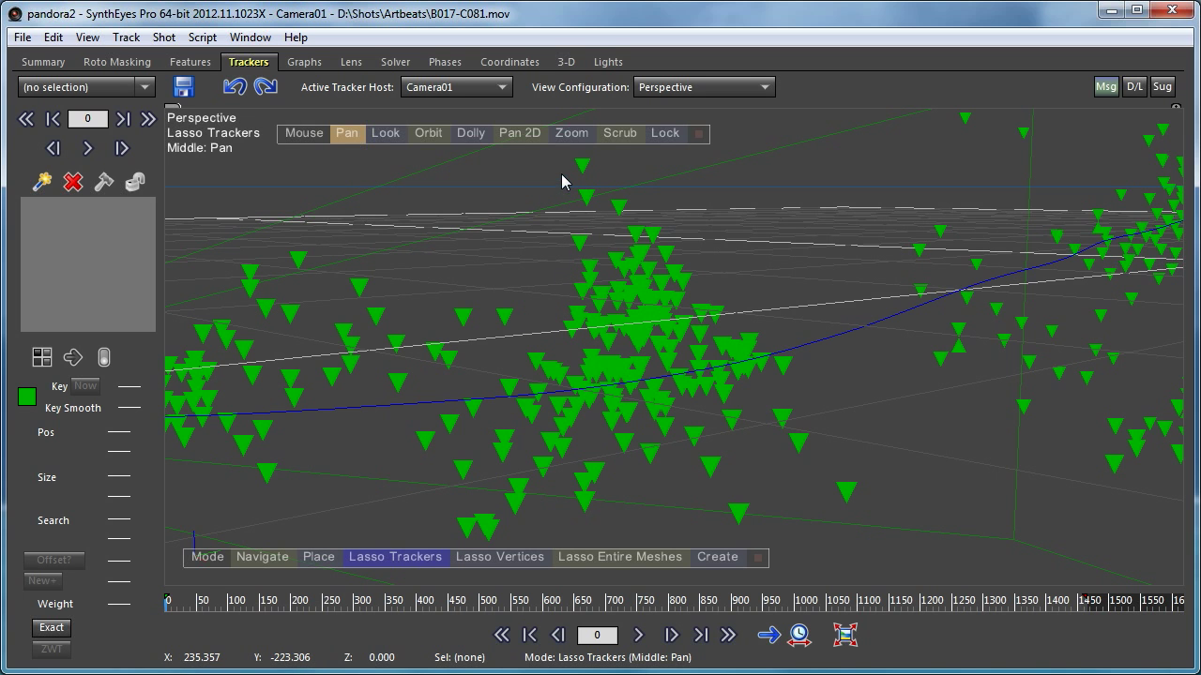
# Lasso all the trackers of the near hillside cluster and check the selection from the side.
pyautogui.moveTo(561, 174)
pyautogui.mouseDown()
pyautogui.moveTo(537, 316)
pyautogui.moveTo(509, 380)
pyautogui.moveTo(440, 413)
pyautogui.moveTo(392, 528)
pyautogui.moveTo(547, 557)
pyautogui.moveTo(714, 552)
pyautogui.moveTo(902, 421)
pyautogui.moveTo(838, 366)
pyautogui.mouseUp()
pyautogui.click(838, 366)
pyautogui.moveTo(557, 178)
pyautogui.mouseDown()
pyautogui.moveTo(457, 540)
pyautogui.moveTo(830, 542)
pyautogui.moveTo(842, 347)
pyautogui.moveTo(572, 173)
pyautogui.moveTo(590, 166)
pyautogui.moveTo(563, 162)
pyautogui.mouseUp()
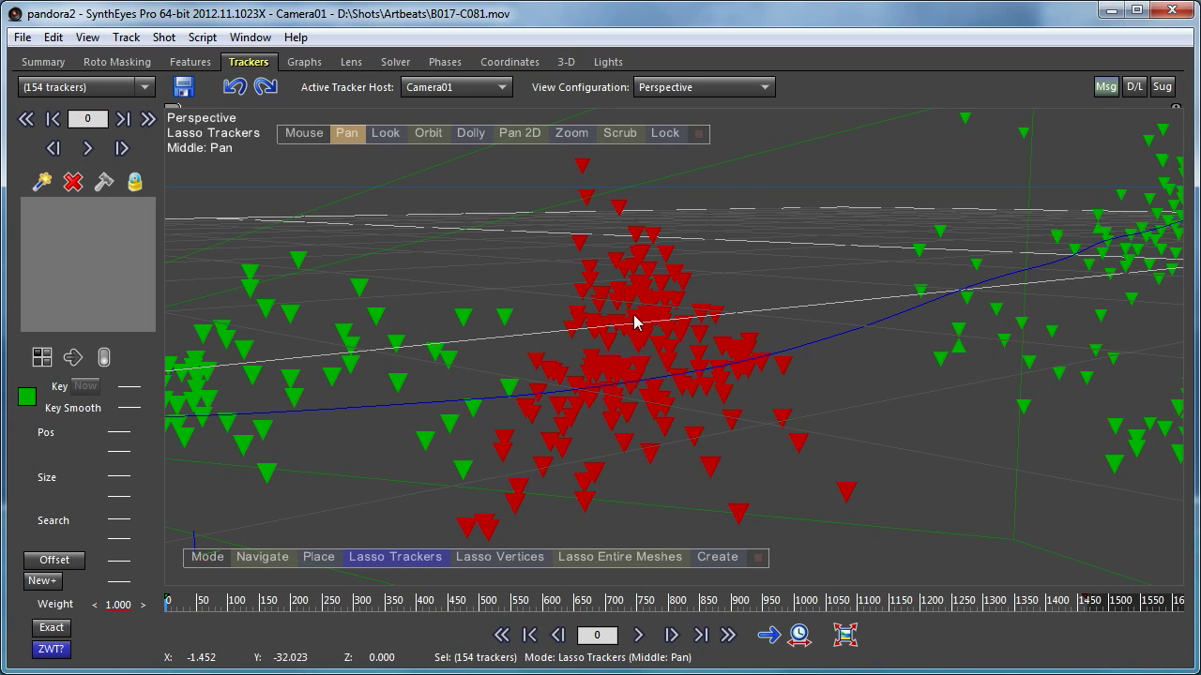
pyautogui.rightClick(647, 200)
pyautogui.moveTo(806, 490)
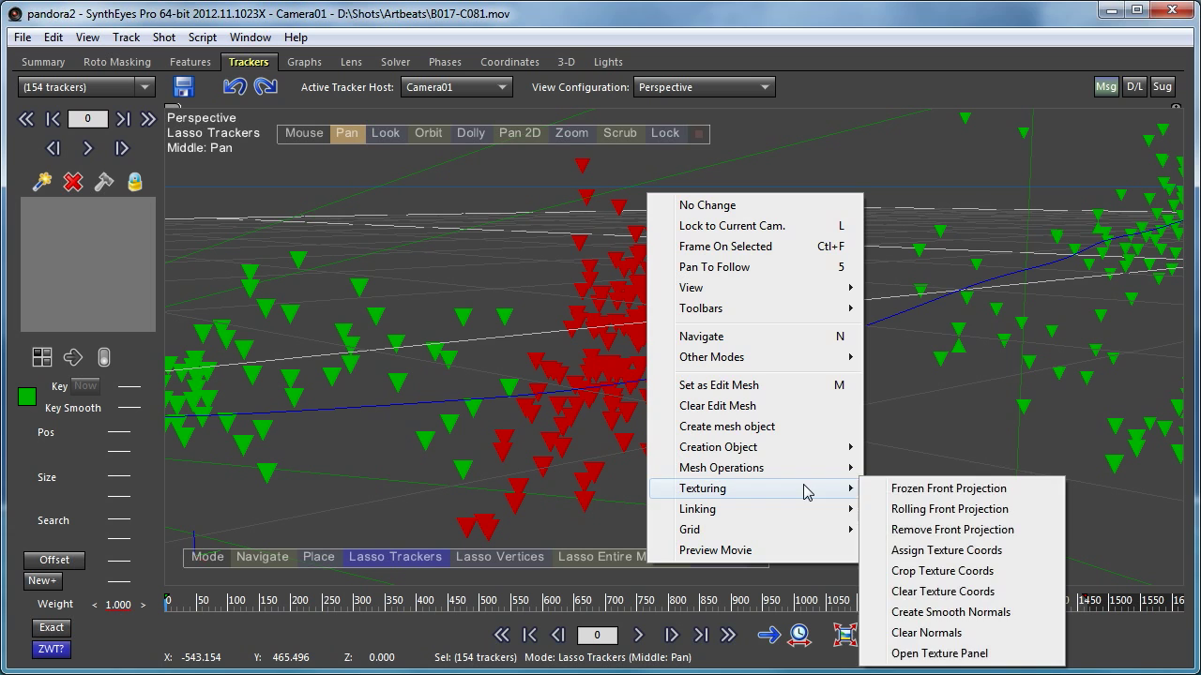
pyautogui.click(716, 14)
pyautogui.click(427, 134)
pyautogui.moveTo(441, 188); pyautogui.dragTo(0, 139)
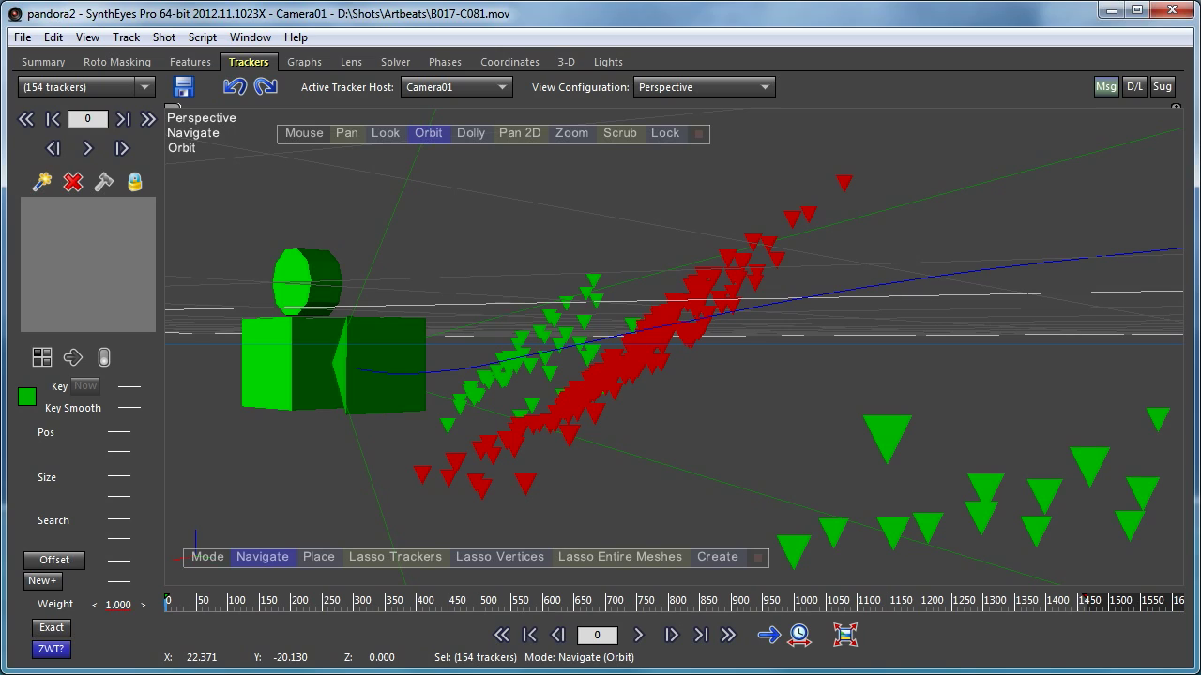
pyautogui.moveTo(0, 138); pyautogui.dragTo(731, 185)
pyautogui.click(418, 136)
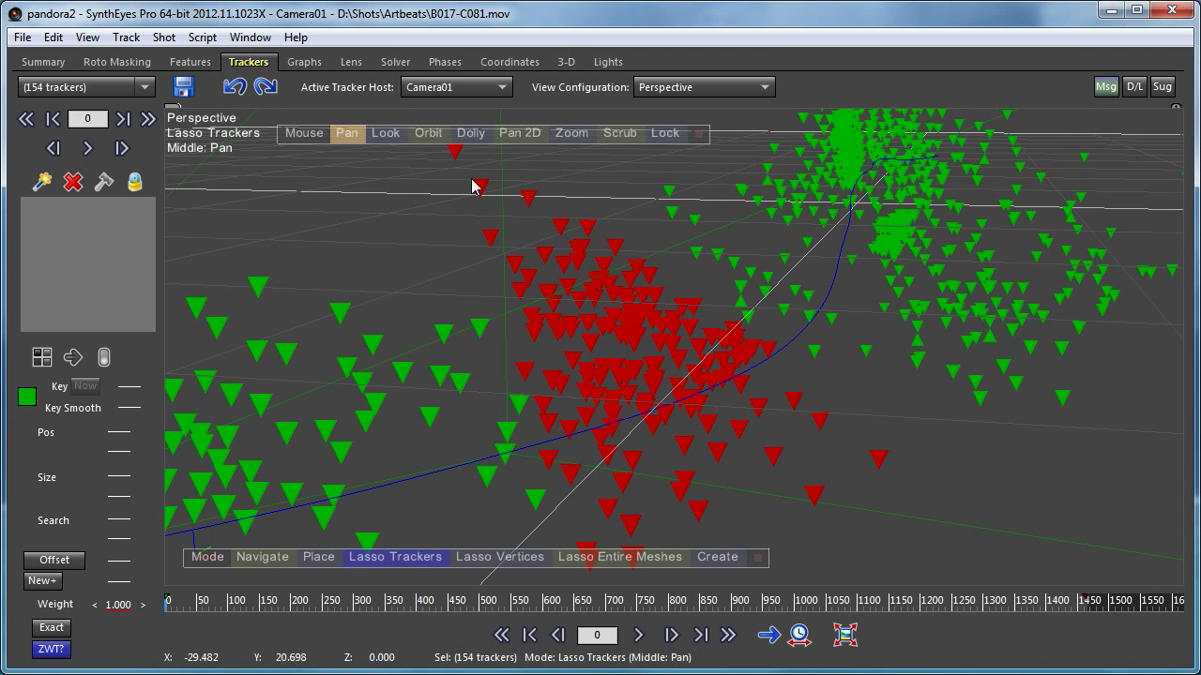
# Try to triangulate the mesh with the near-hillside trackers selected, and undo the triangulation.
pyautogui.rightClick(424, 161)
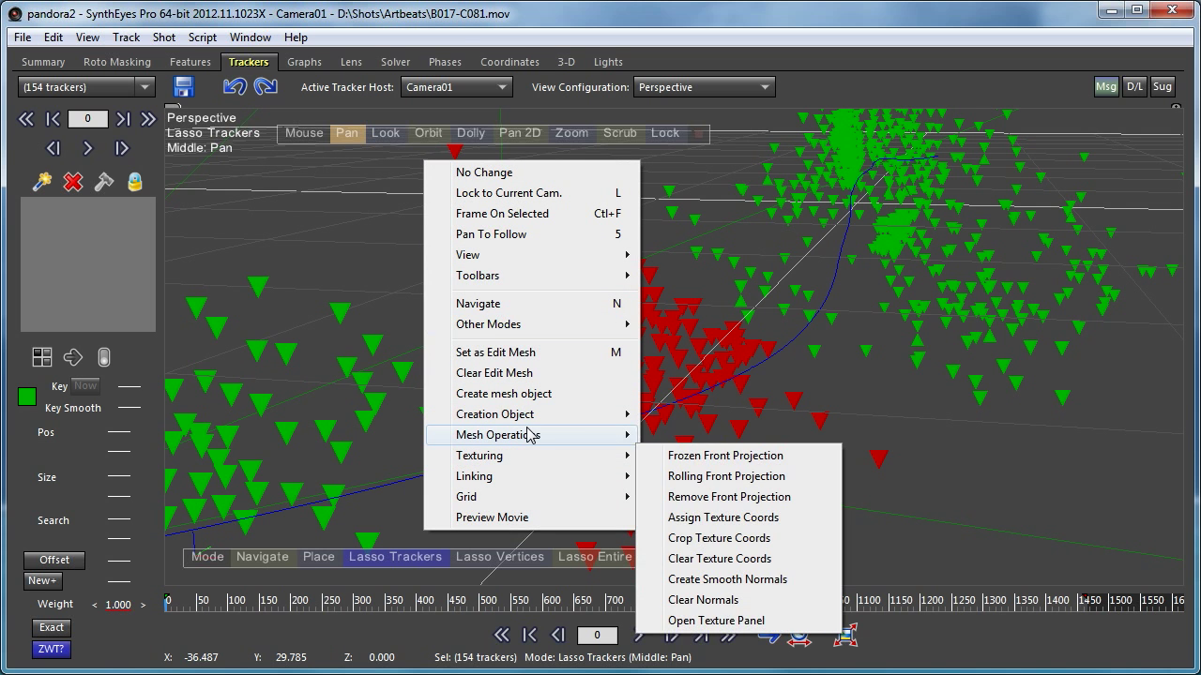
pyautogui.moveTo(530, 435)
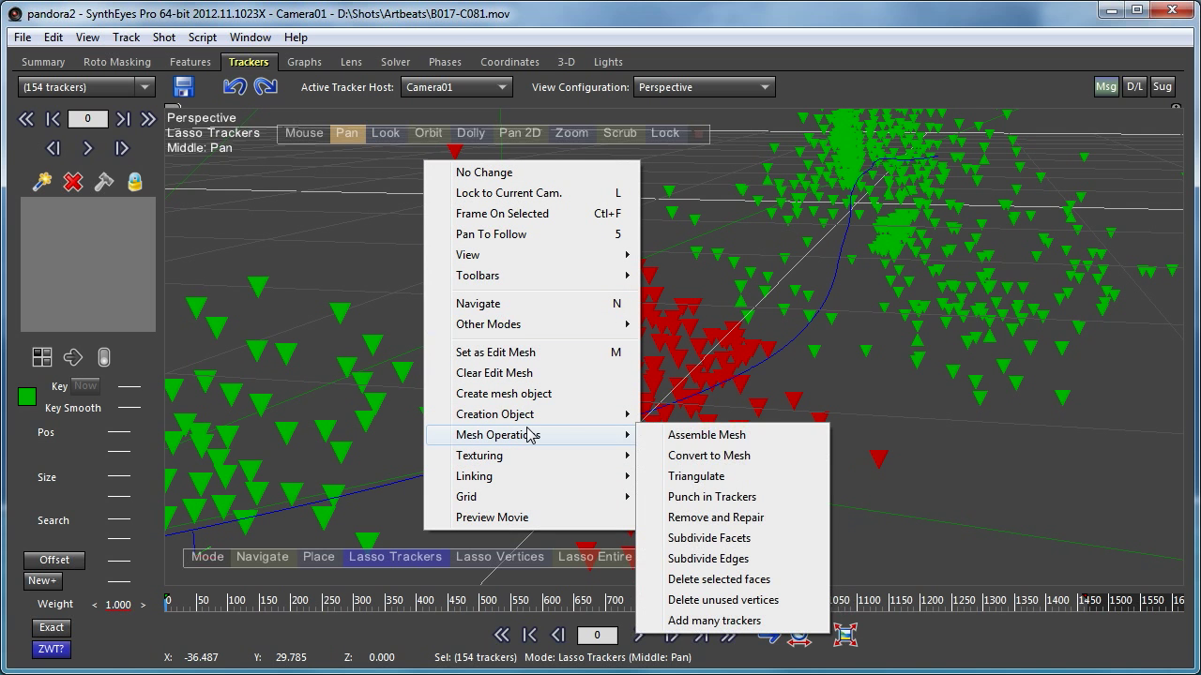
pyautogui.click(697, 477)
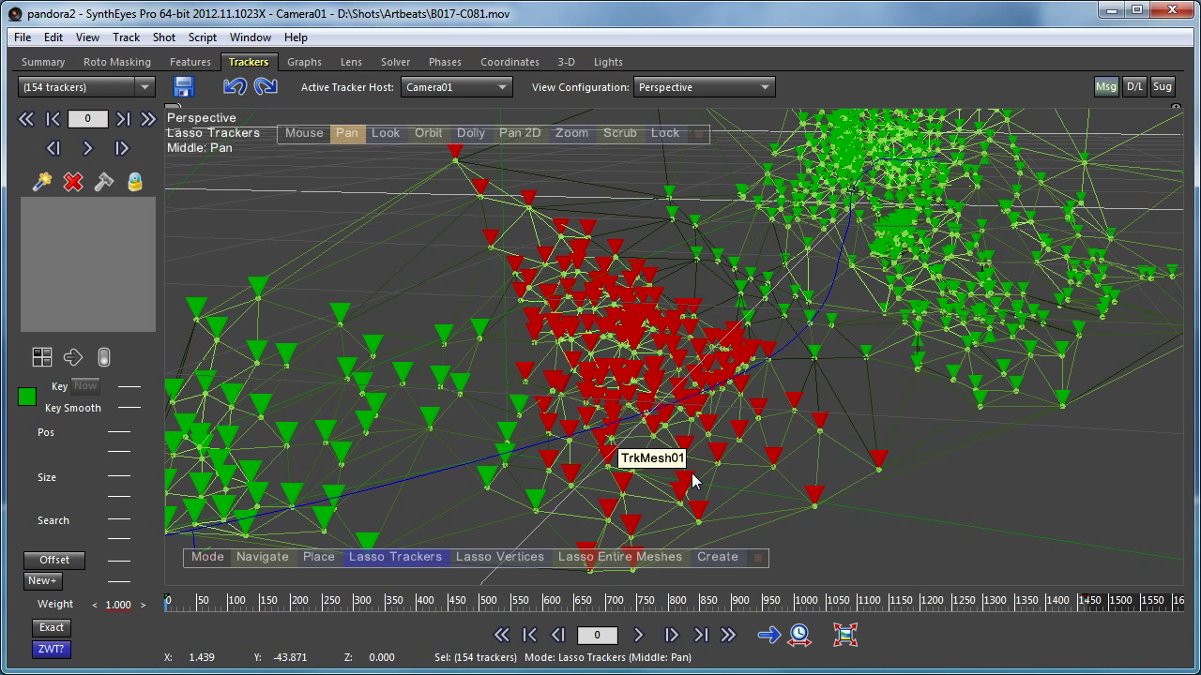
pyautogui.press('ctrl')
pyautogui.hotkey('ctrl', 'z')
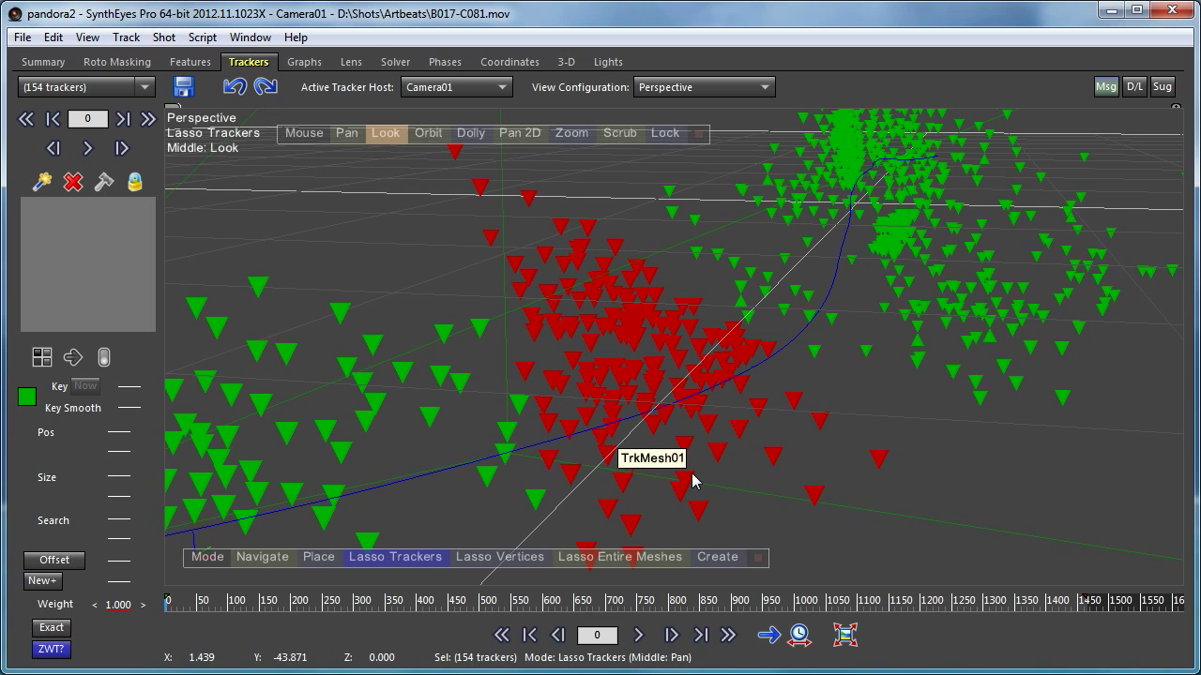
# Deselect the trackers and lasso the mesh vertices of the near hillside cluster.
pyautogui.click(523, 559)
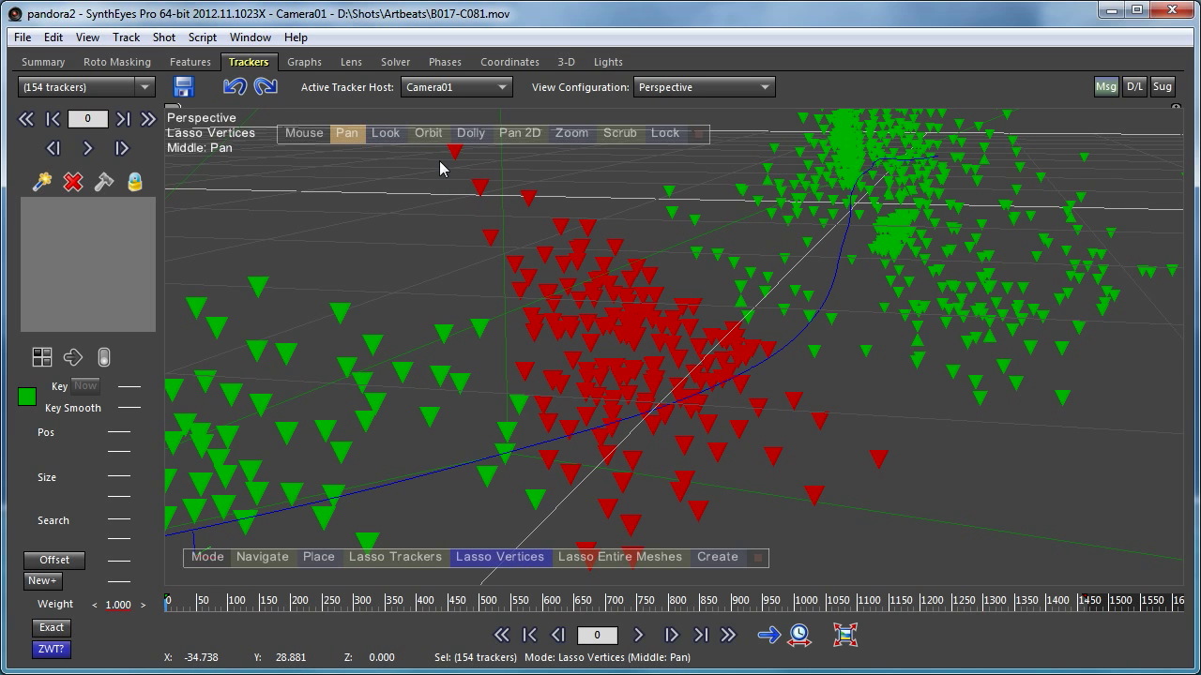
pyautogui.hotkey('ctrl', 'd')
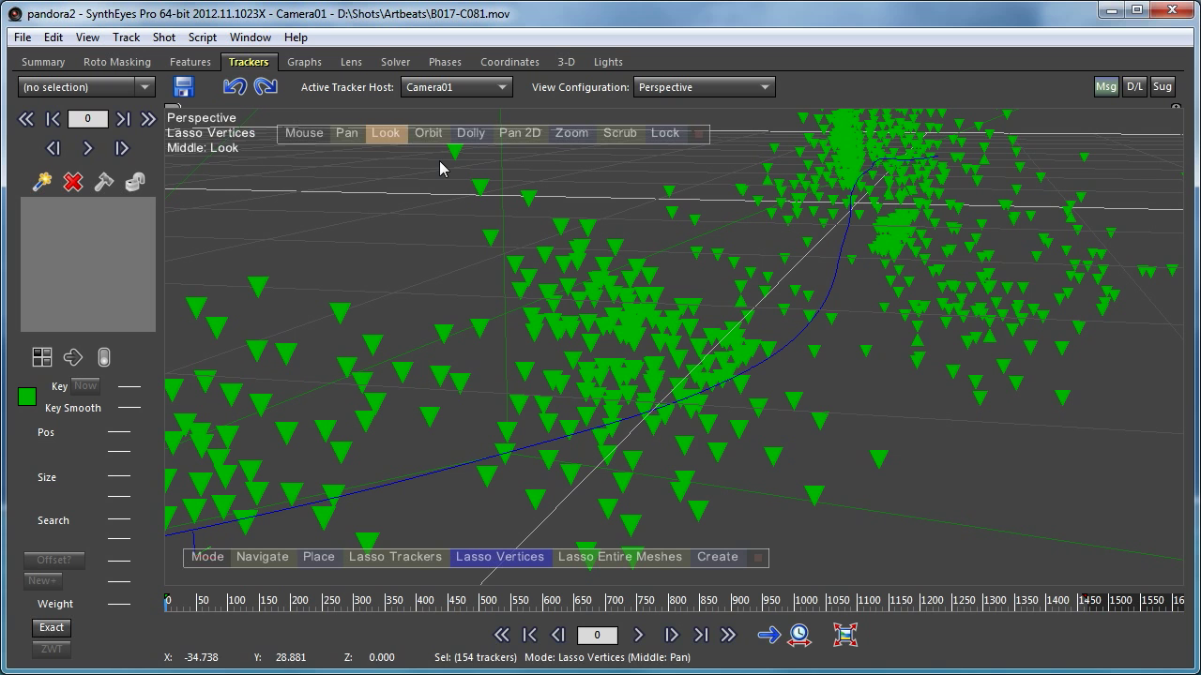
pyautogui.moveTo(440, 165)
pyautogui.mouseDown()
pyautogui.moveTo(484, 259)
pyautogui.moveTo(474, 472)
pyautogui.moveTo(525, 530)
pyautogui.moveTo(621, 586)
pyautogui.moveTo(905, 553)
pyautogui.moveTo(881, 384)
pyautogui.moveTo(750, 319)
pyautogui.moveTo(696, 270)
pyautogui.moveTo(555, 210)
pyautogui.moveTo(544, 218)
pyautogui.mouseUp()
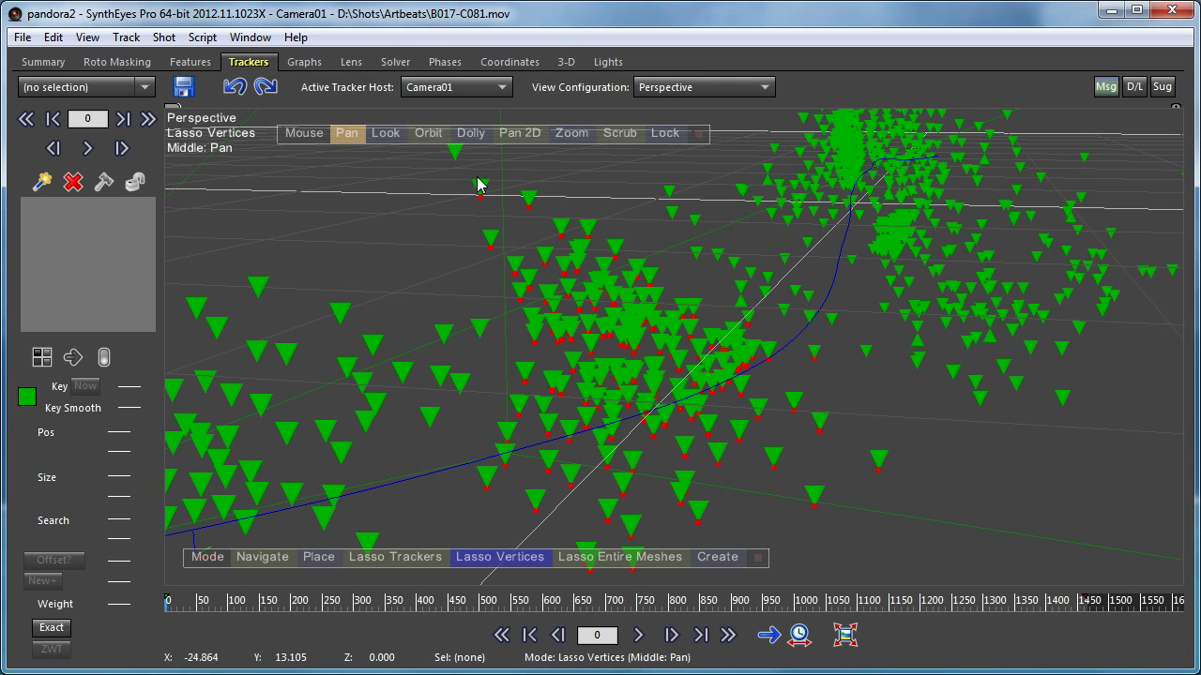
pyautogui.moveTo(428, 134)
pyautogui.mouseDown()
pyautogui.moveTo(260, 141)
pyautogui.moveTo(281, 143)
pyautogui.mouseUp()
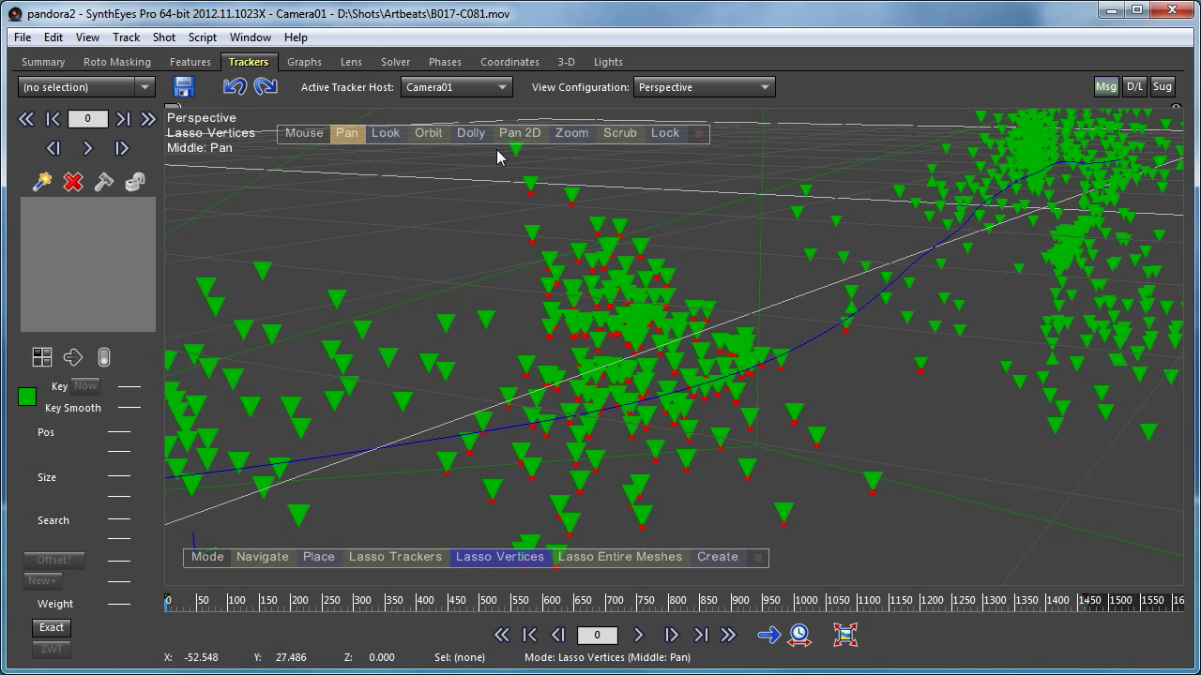
pyautogui.moveTo(496, 161)
pyautogui.mouseDown()
pyautogui.moveTo(483, 344)
pyautogui.moveTo(421, 503)
pyautogui.moveTo(549, 574)
pyautogui.moveTo(891, 561)
pyautogui.moveTo(819, 341)
pyautogui.moveTo(719, 241)
pyautogui.moveTo(535, 161)
pyautogui.moveTo(497, 161)
pyautogui.mouseUp()
# Triangulate the selected near-hillside vertices and inspect the resulting facets from another angle.
pyautogui.rightClick(741, 129)
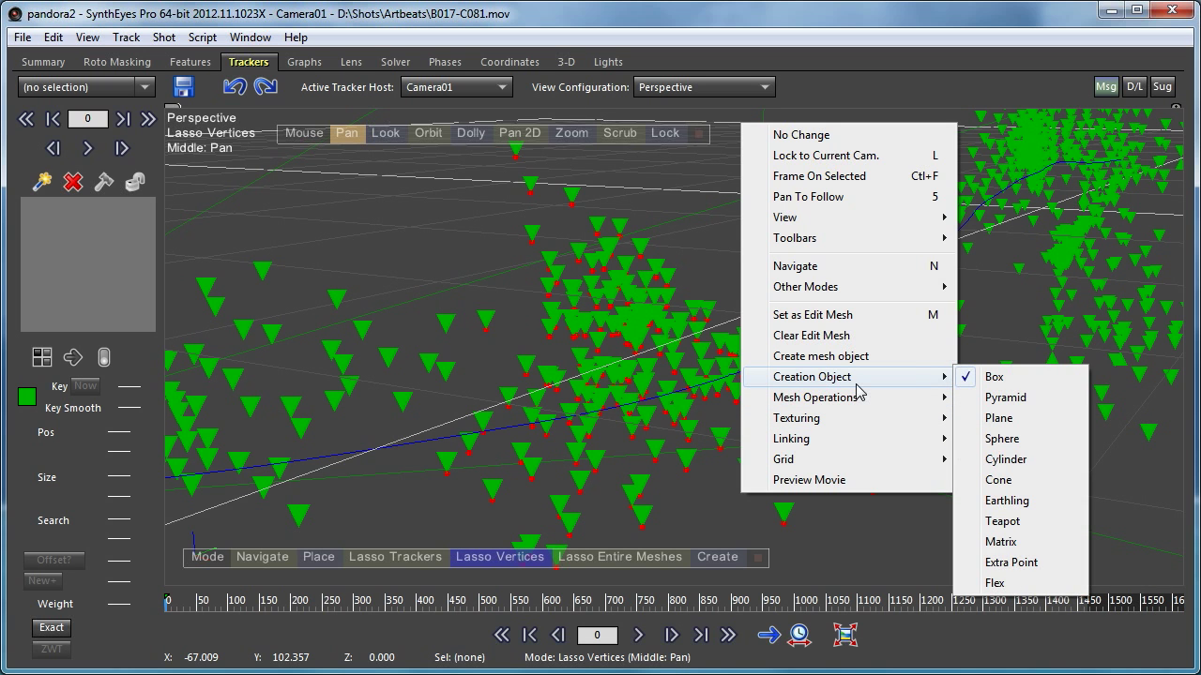
pyautogui.moveTo(851, 405)
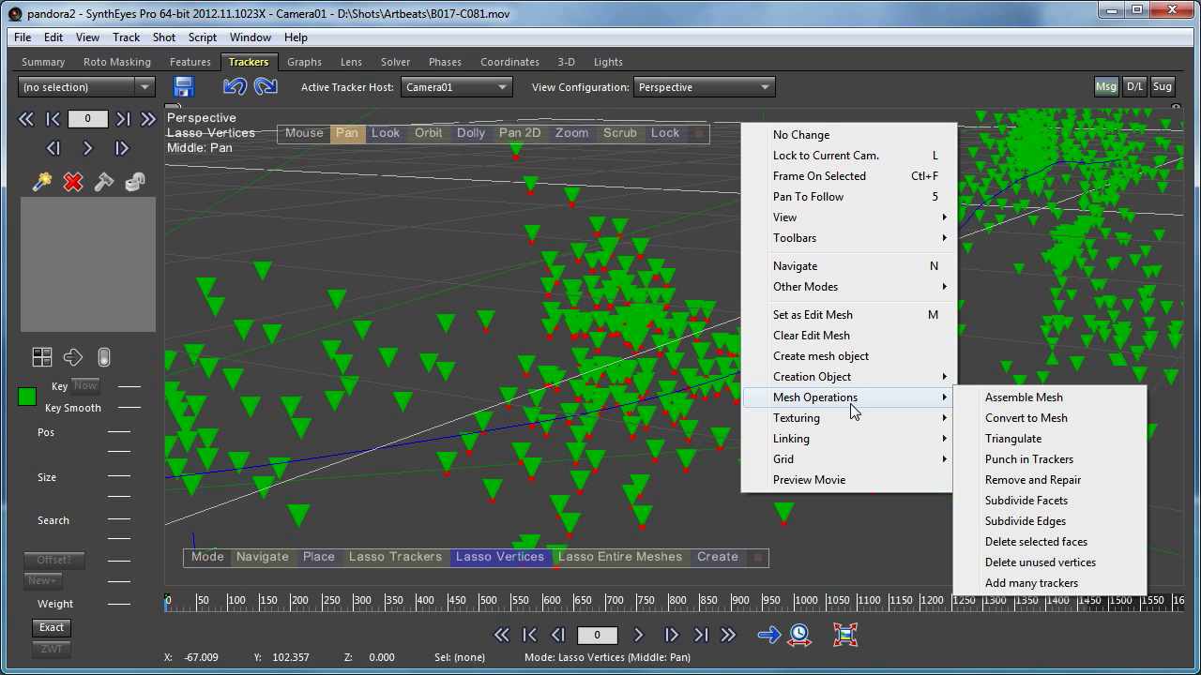
pyautogui.click(1013, 439)
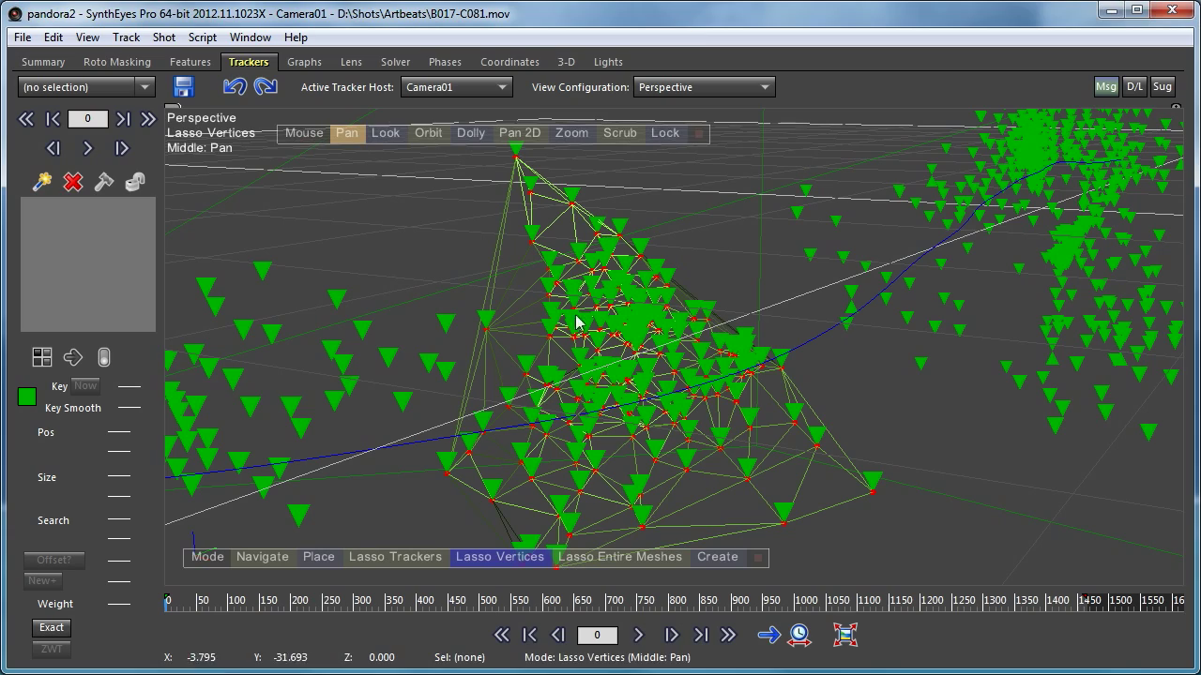
pyautogui.click(428, 133)
pyautogui.moveTo(469, 145)
pyautogui.mouseDown()
pyautogui.moveTo(1085, 170)
pyautogui.moveTo(839, 407)
pyautogui.moveTo(541, 490)
pyautogui.moveTo(313, 504)
pyautogui.moveTo(172, 420)
pyautogui.moveTo(89, 291)
pyautogui.moveTo(85, 253)
pyautogui.moveTo(428, 141)
pyautogui.mouseUp()
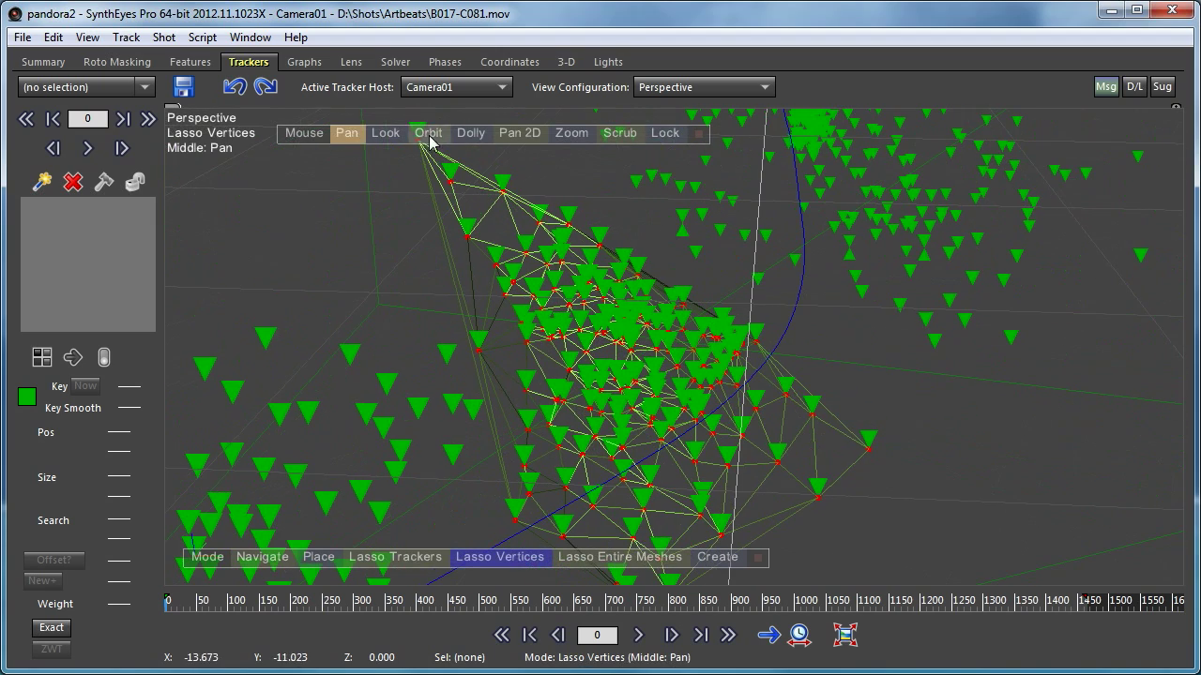
# Lock the perspective view to the camera and set the scene's perspective tracker size to 0.150.
pyautogui.click(665, 133)
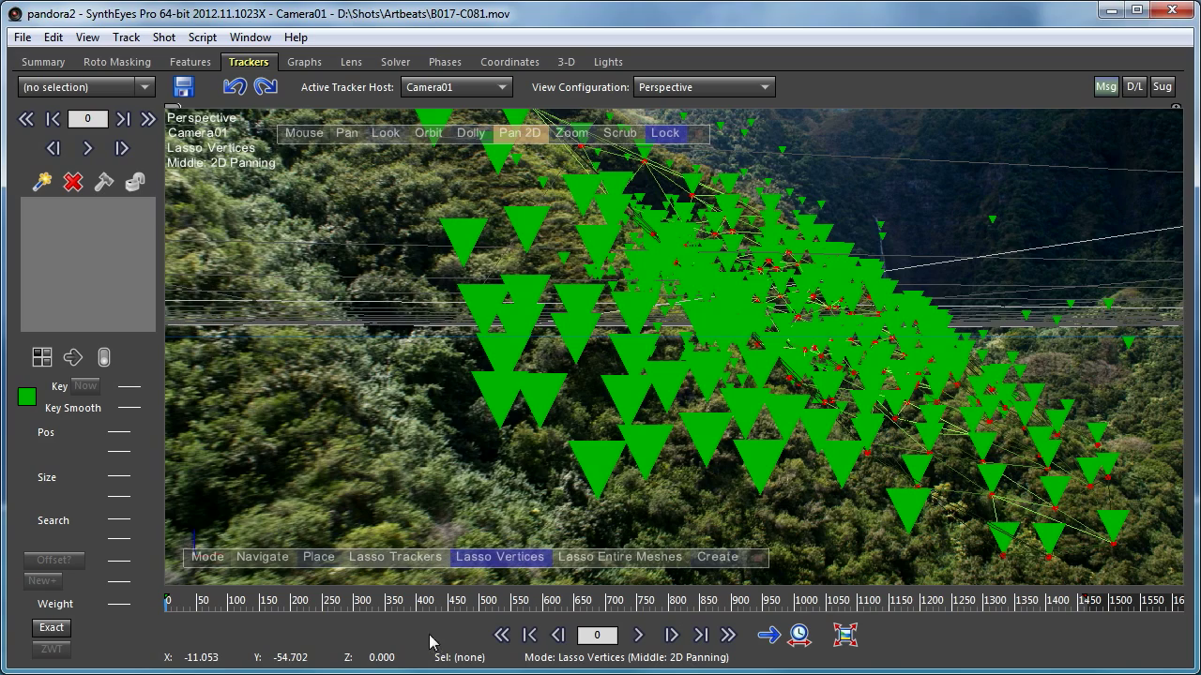
pyautogui.moveTo(222, 601); pyautogui.dragTo(166, 598)
pyautogui.rightClick(345, 185)
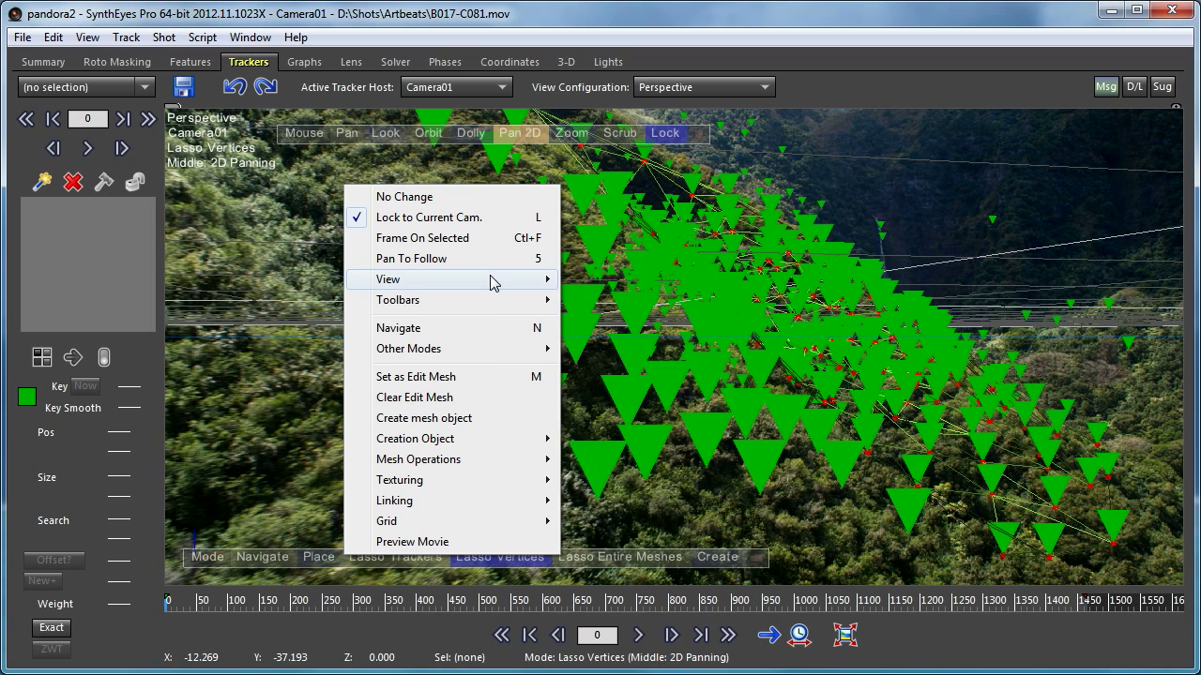
pyautogui.moveTo(521, 281)
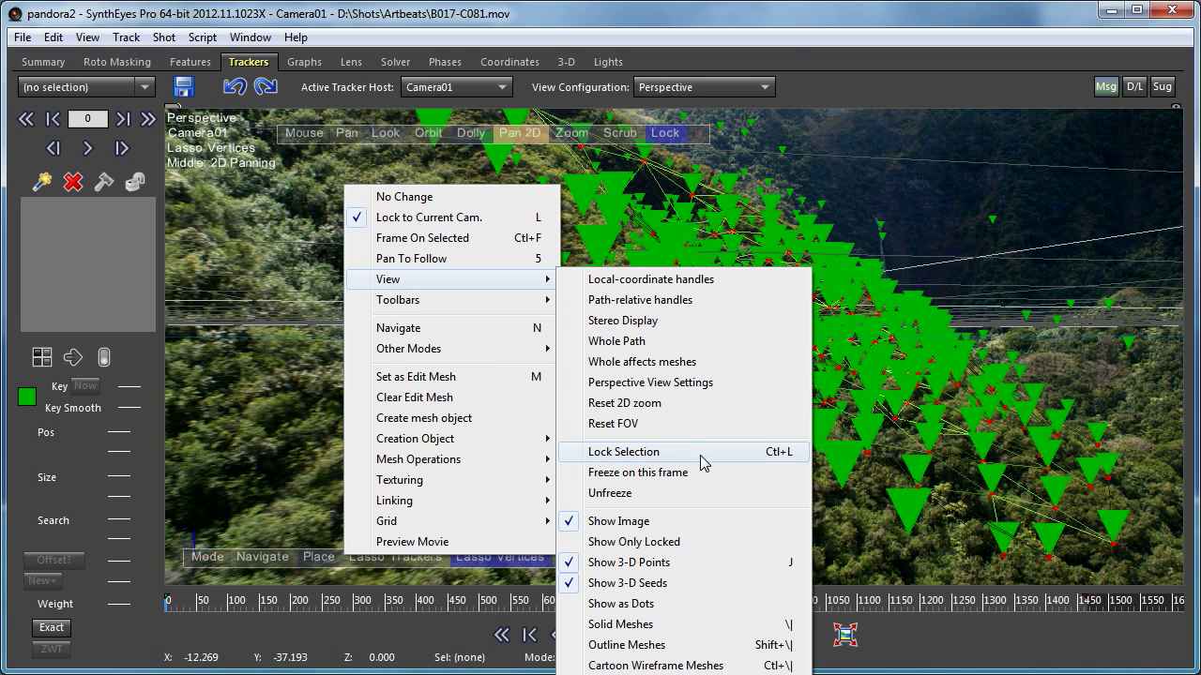
pyautogui.click(720, 384)
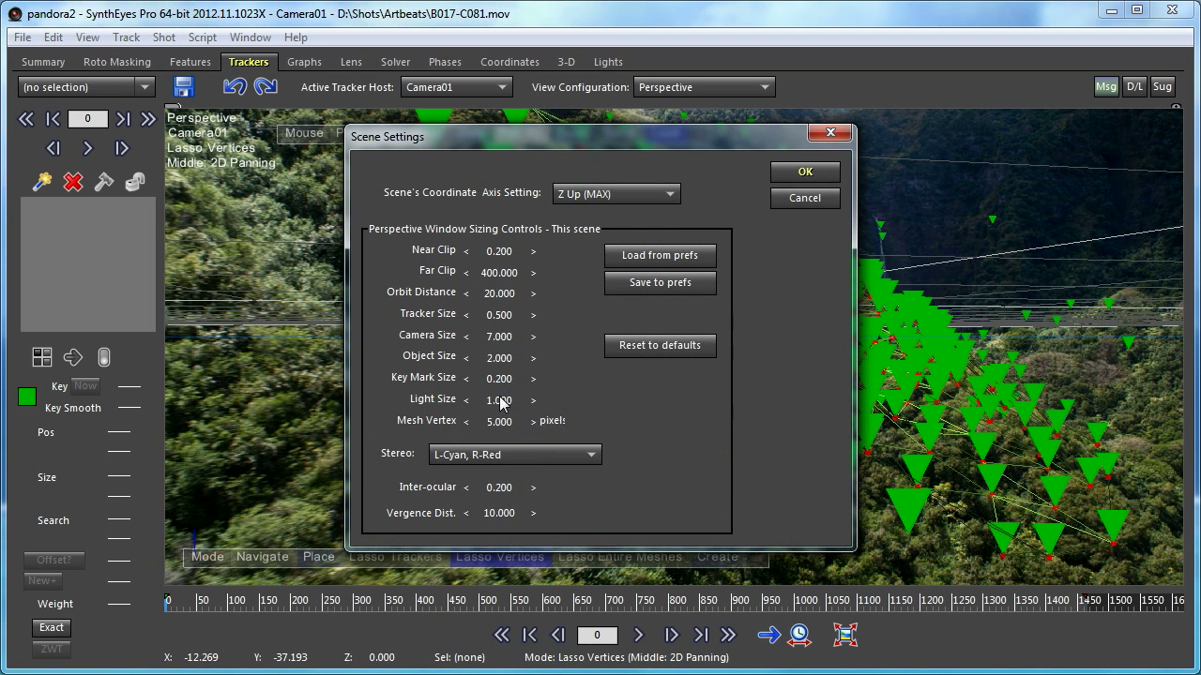
pyautogui.click(465, 317)
pyautogui.click(465, 317)
pyautogui.click(465, 317)
pyautogui.click(465, 317)
pyautogui.click(465, 317)
pyautogui.click(465, 317)
pyautogui.click(465, 317)
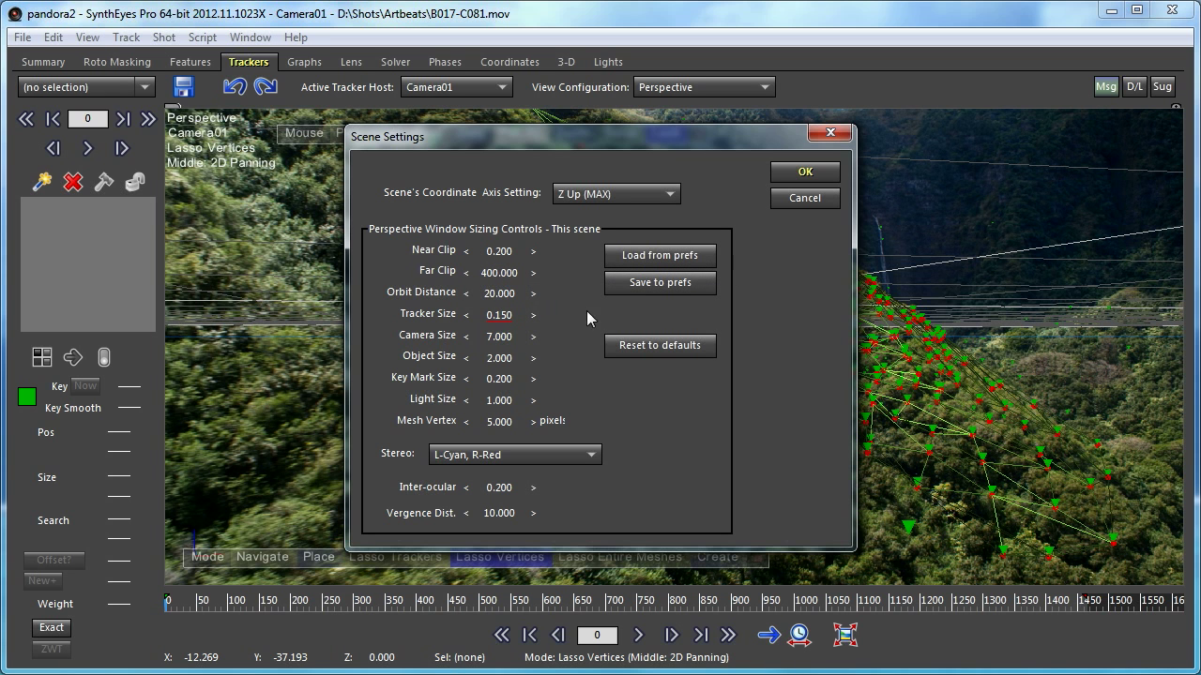
pyautogui.click(800, 172)
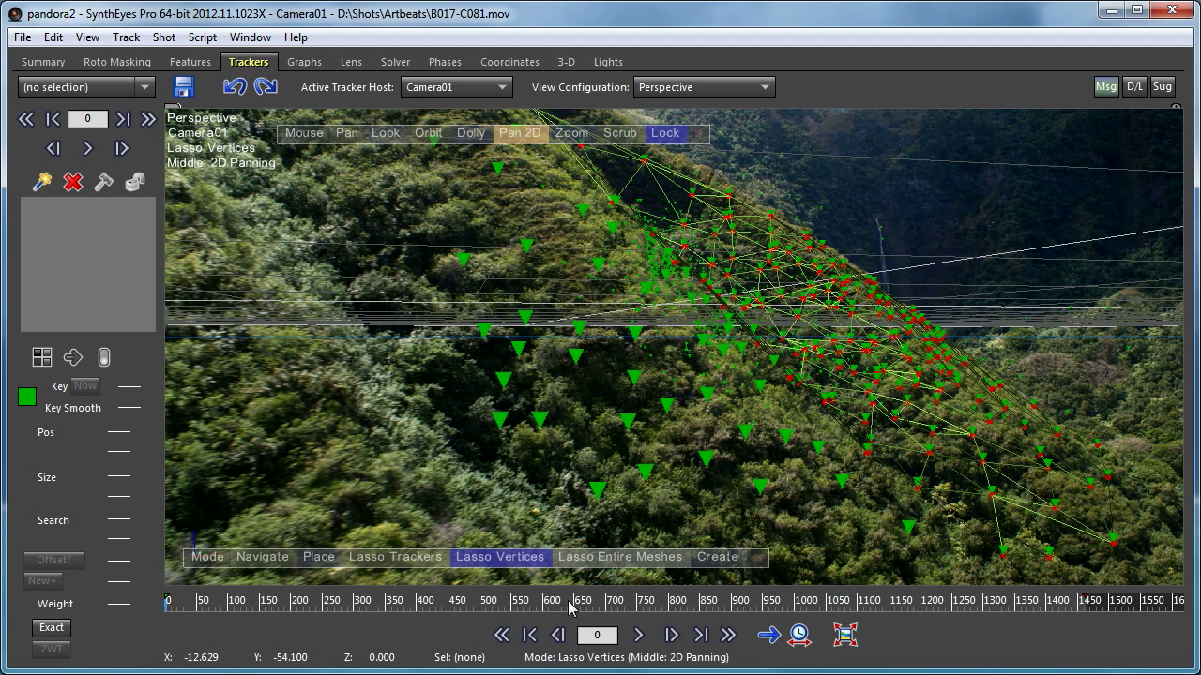
# Go to frame 427, look over the Solver room and switch to the 3-D room's Quad view.
pyautogui.click(448, 608)
pyautogui.click(382, 66)
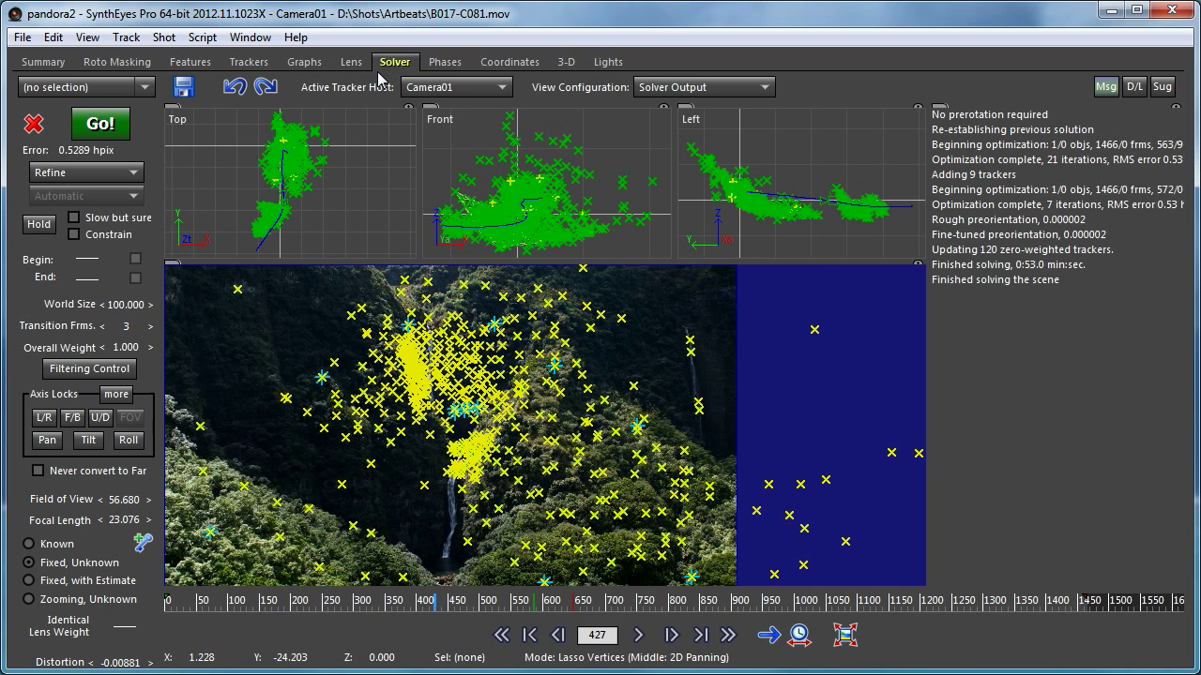
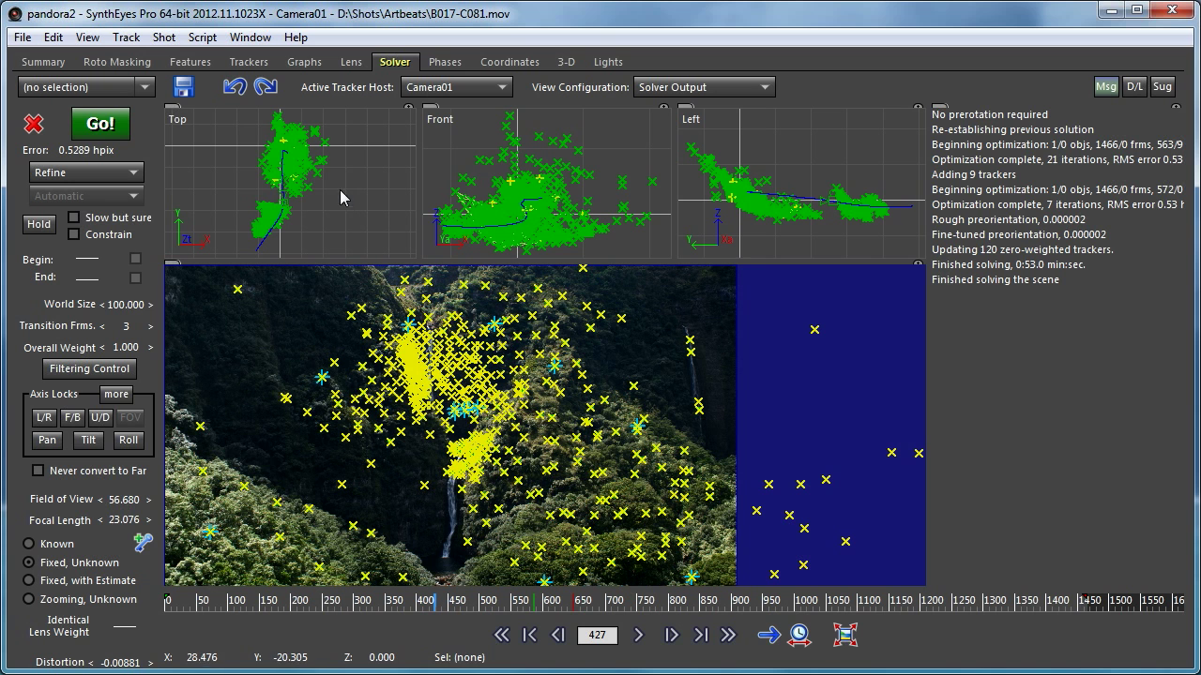
pyautogui.click(566, 63)
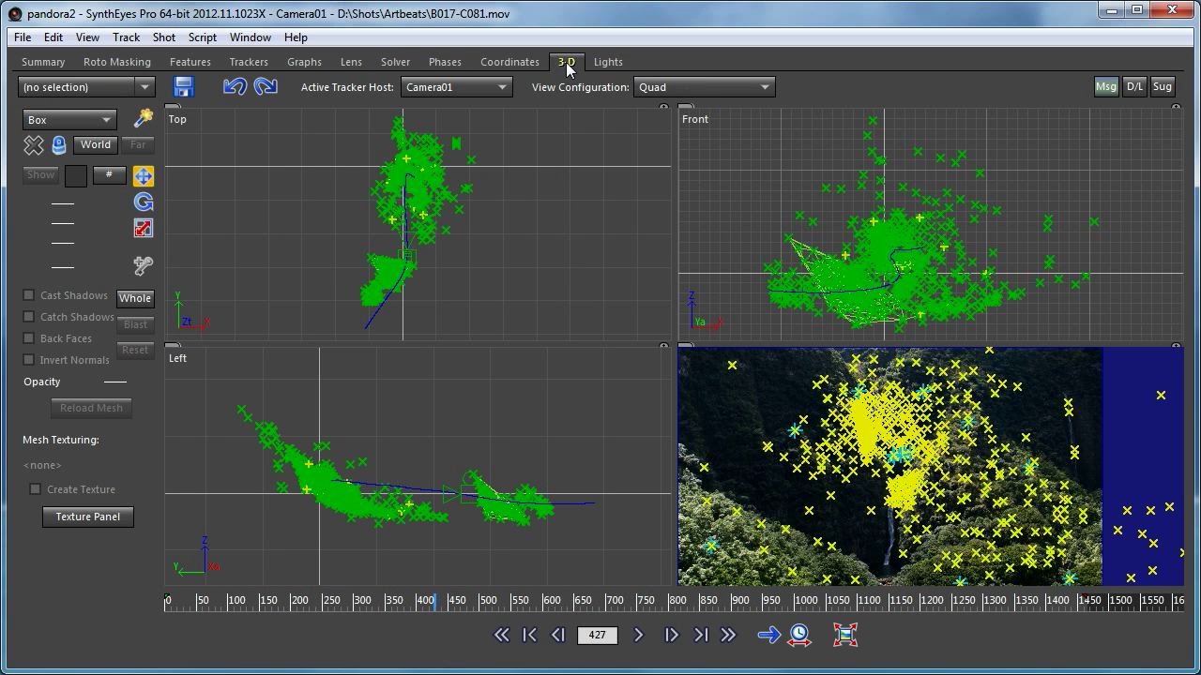
# Go to frame 183 and display the near-hillside mesh as solid facets in the Trackers room's perspective view.
pyautogui.press('Home')
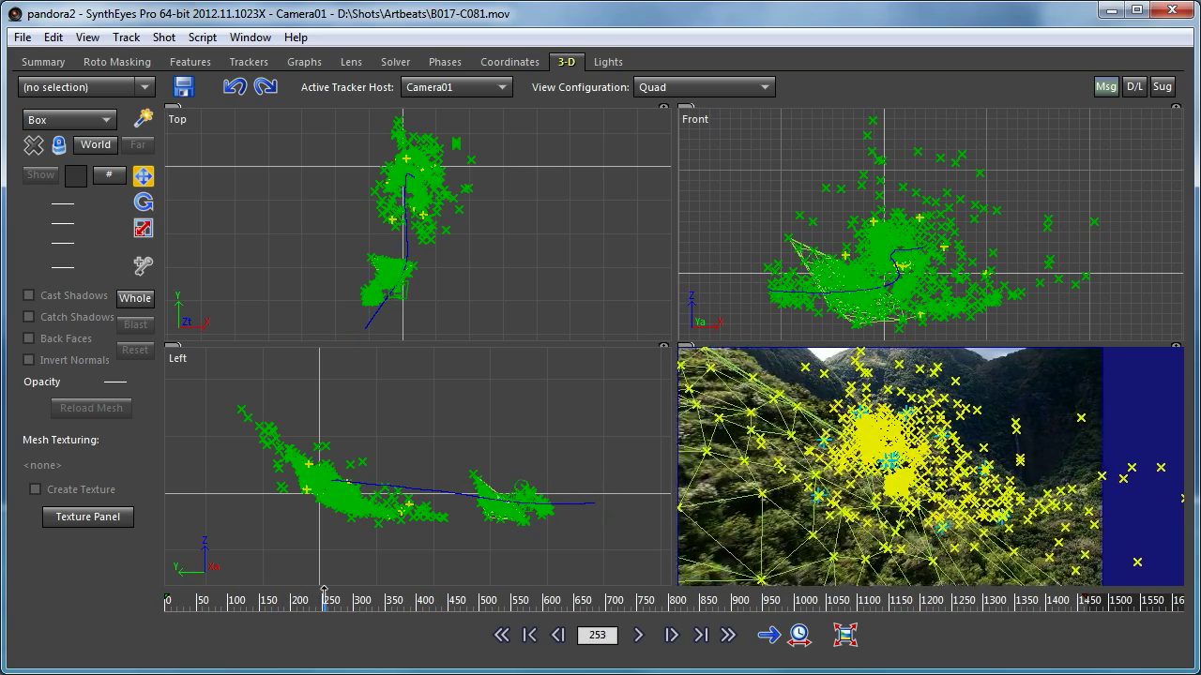
pyautogui.moveTo(387, 598); pyautogui.dragTo(280, 596)
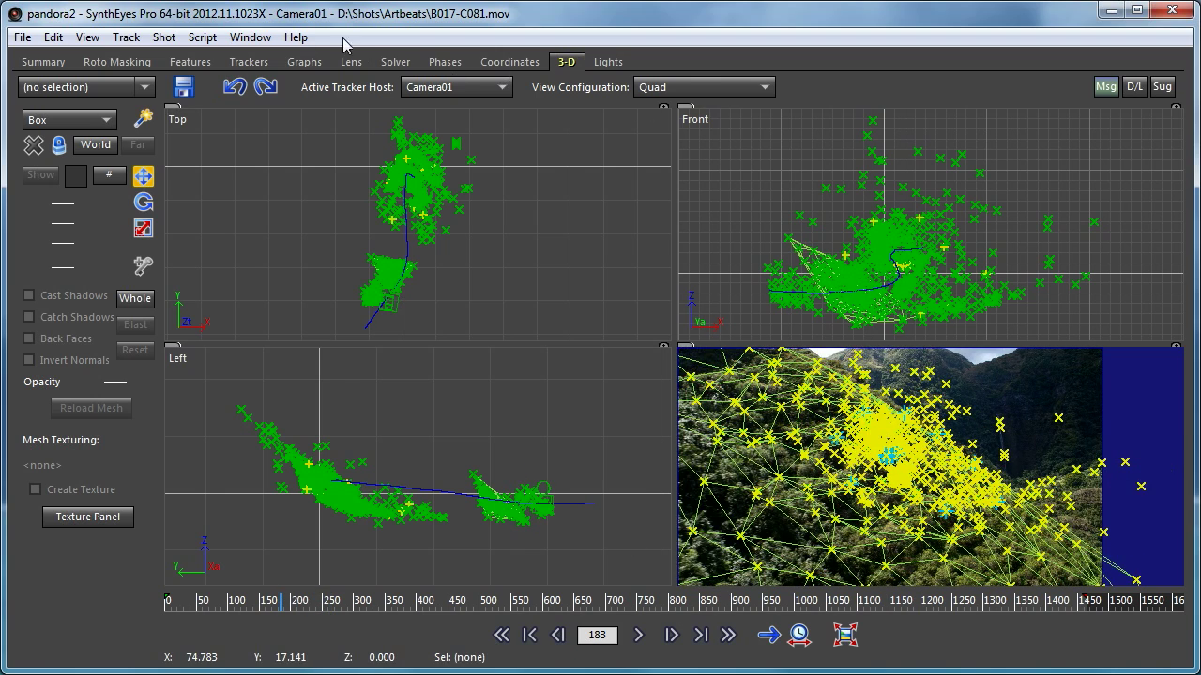
pyautogui.click(249, 61)
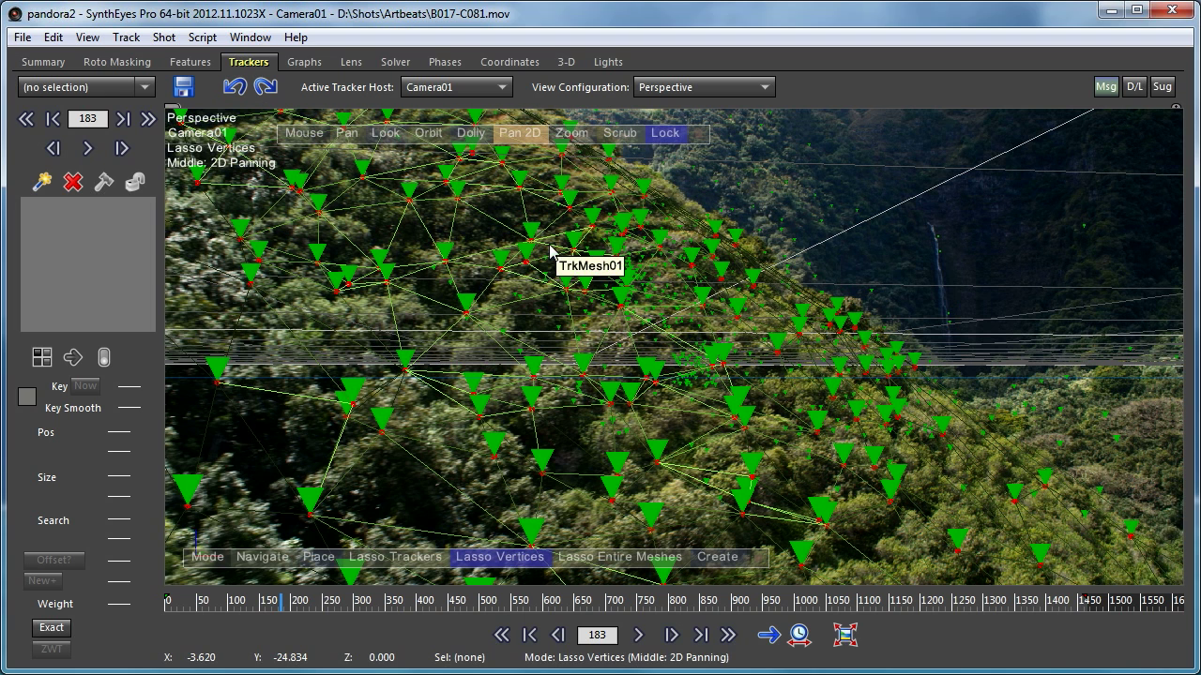
pyautogui.press('m')
pyautogui.press('m')
pyautogui.press('m')
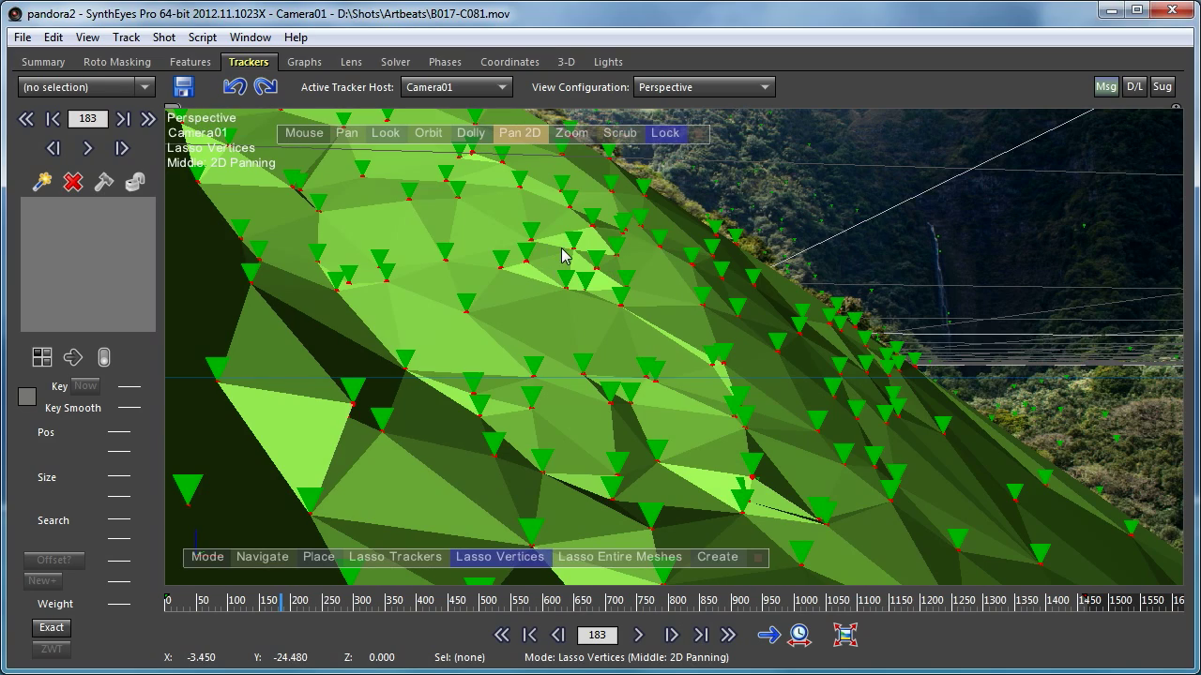
# Go to frame 429, select the tracker on the hillside beside the lower waterfall and align the grid to it.
pyautogui.click(338, 601)
pyautogui.moveTo(339, 601); pyautogui.dragTo(368, 611)
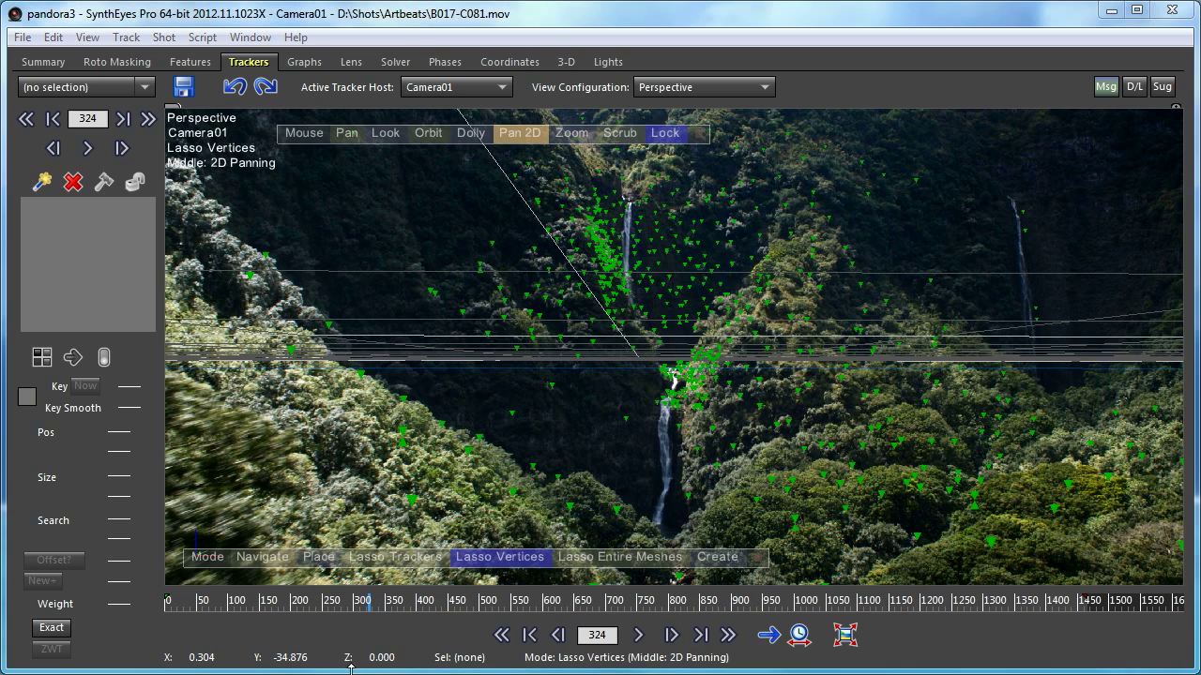
pyautogui.moveTo(367, 604); pyautogui.dragTo(435, 614)
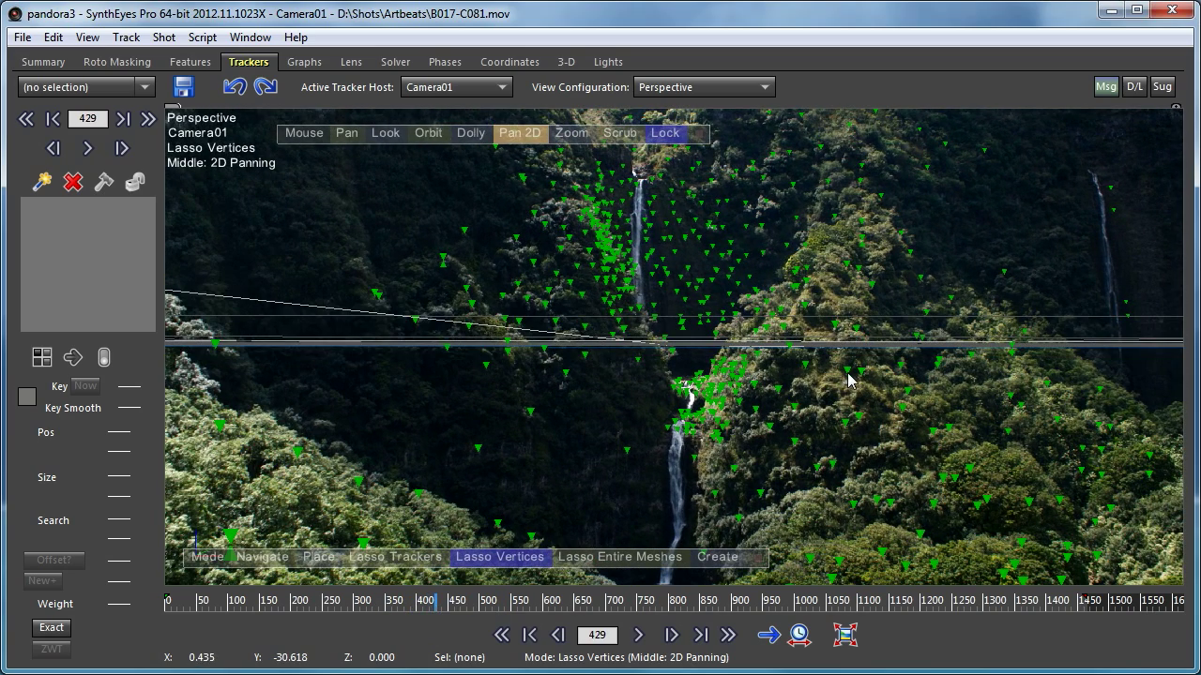
pyautogui.click(422, 560)
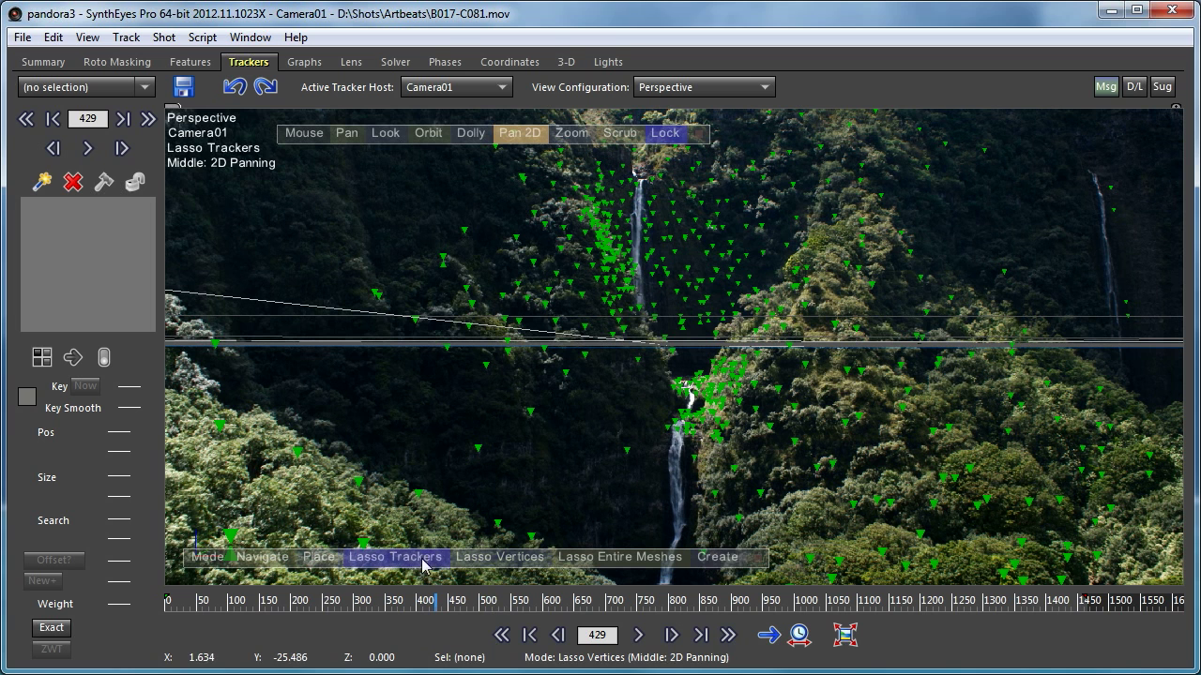
pyautogui.click(850, 372)
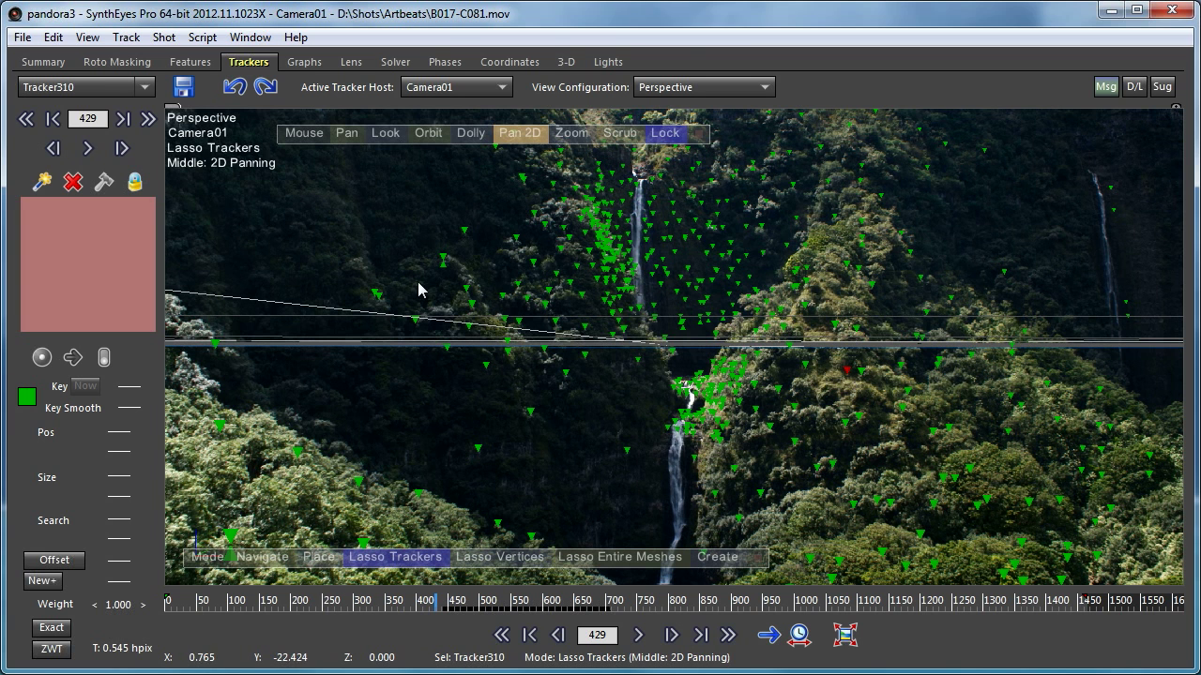
pyautogui.rightClick(251, 136)
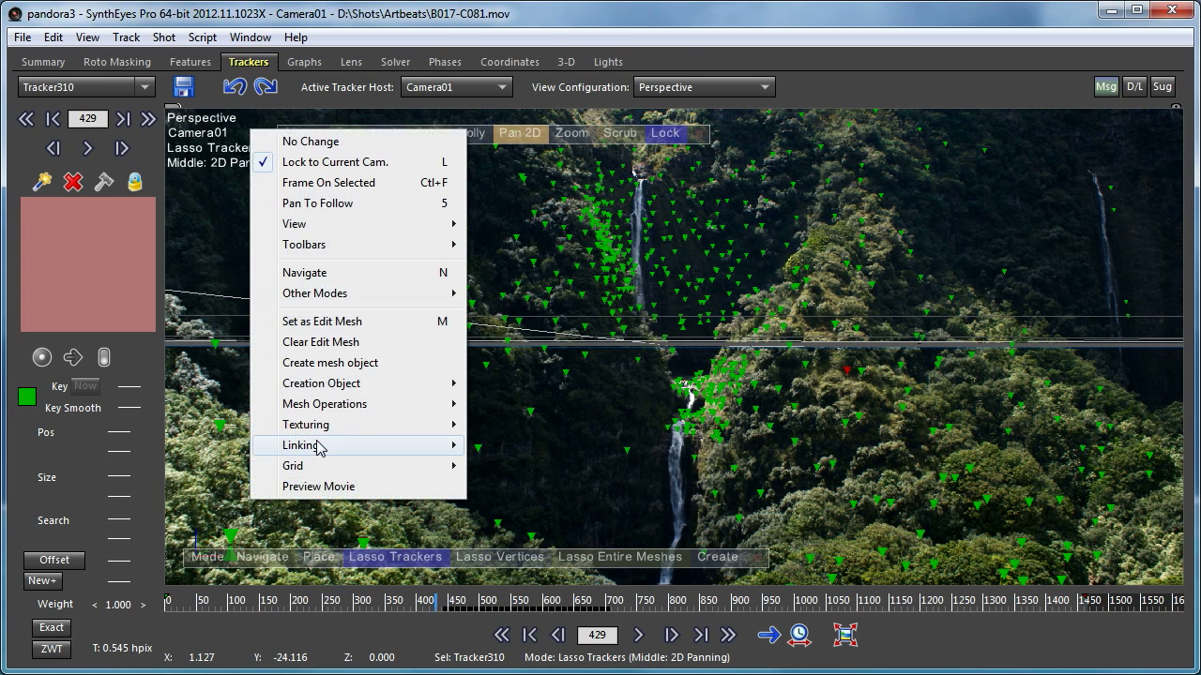
pyautogui.moveTo(385, 464)
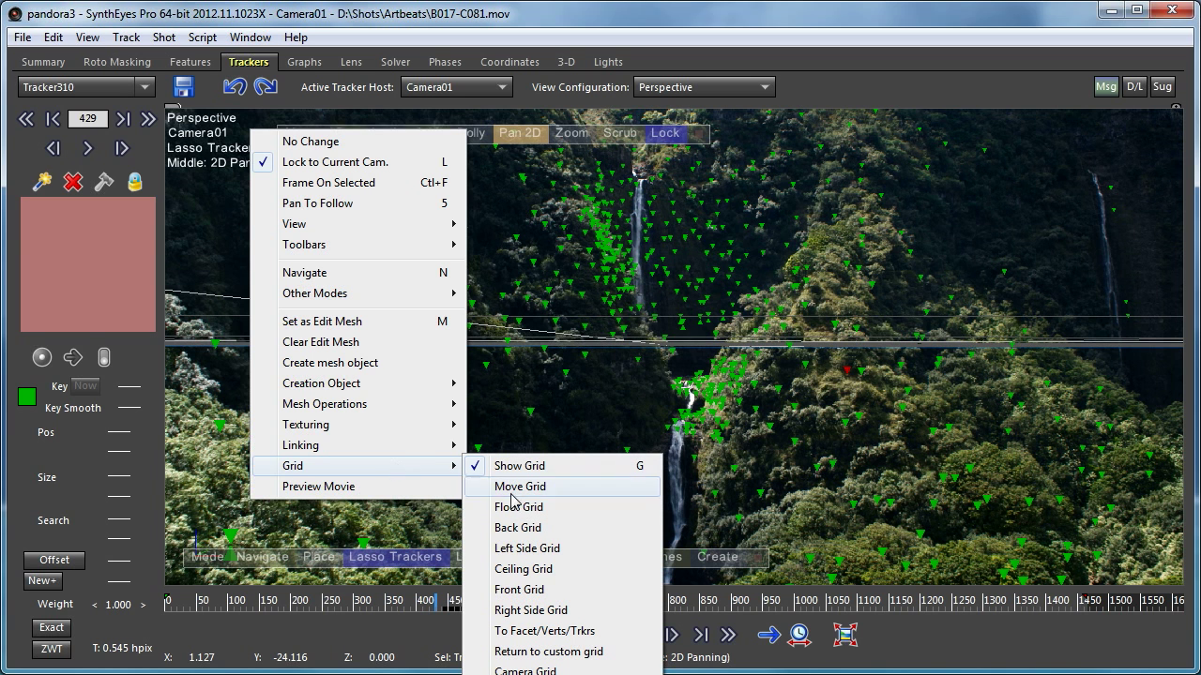
pyautogui.click(596, 631)
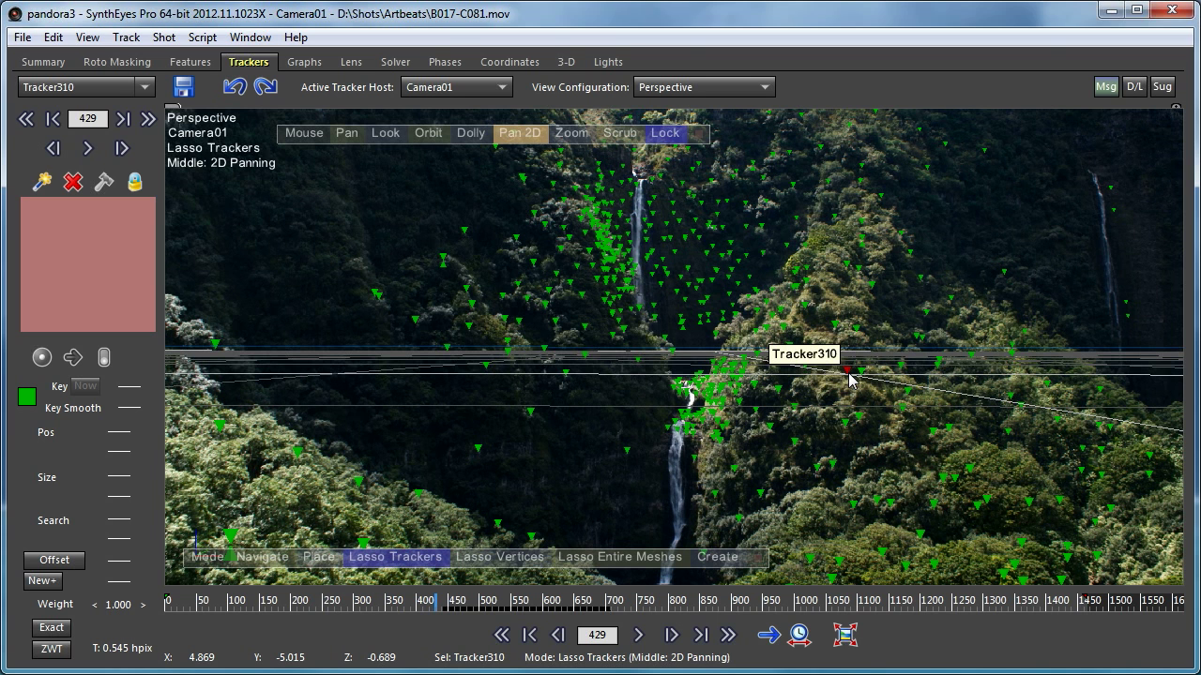
# Create a slender upright cylinder on the grid, about 0.37 wide and 2.34 tall, and move its base to the chosen hillside tracker.
pyautogui.rightClick(634, 386)
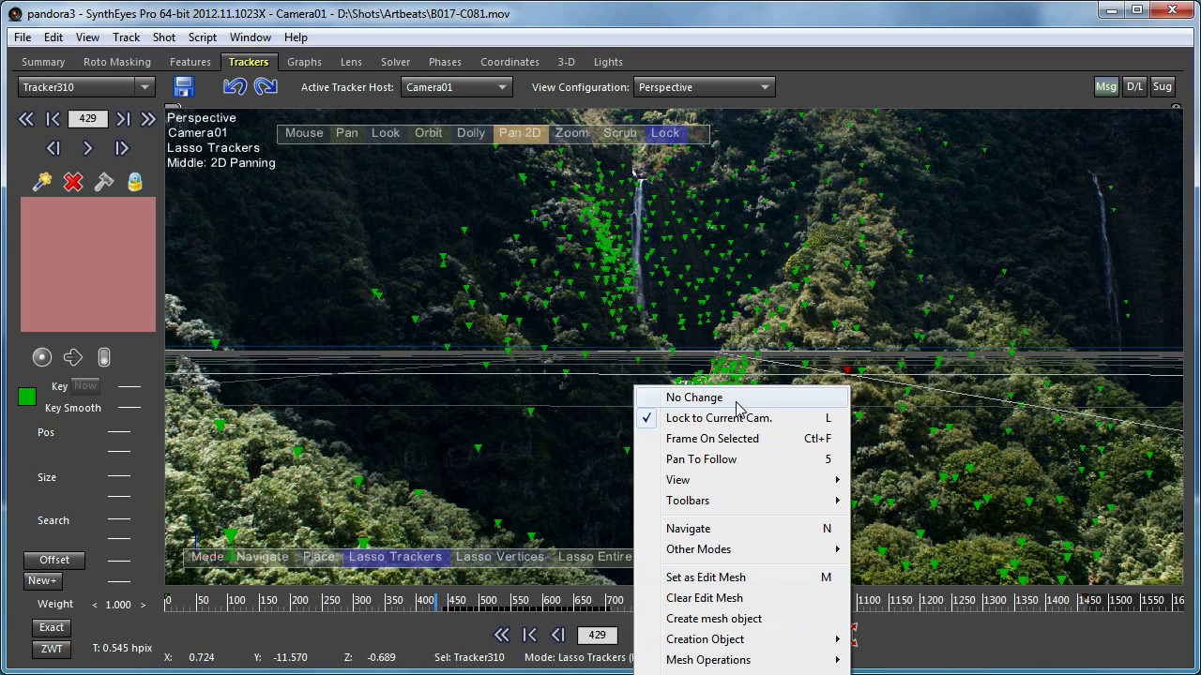
pyautogui.rightClick(343, 168)
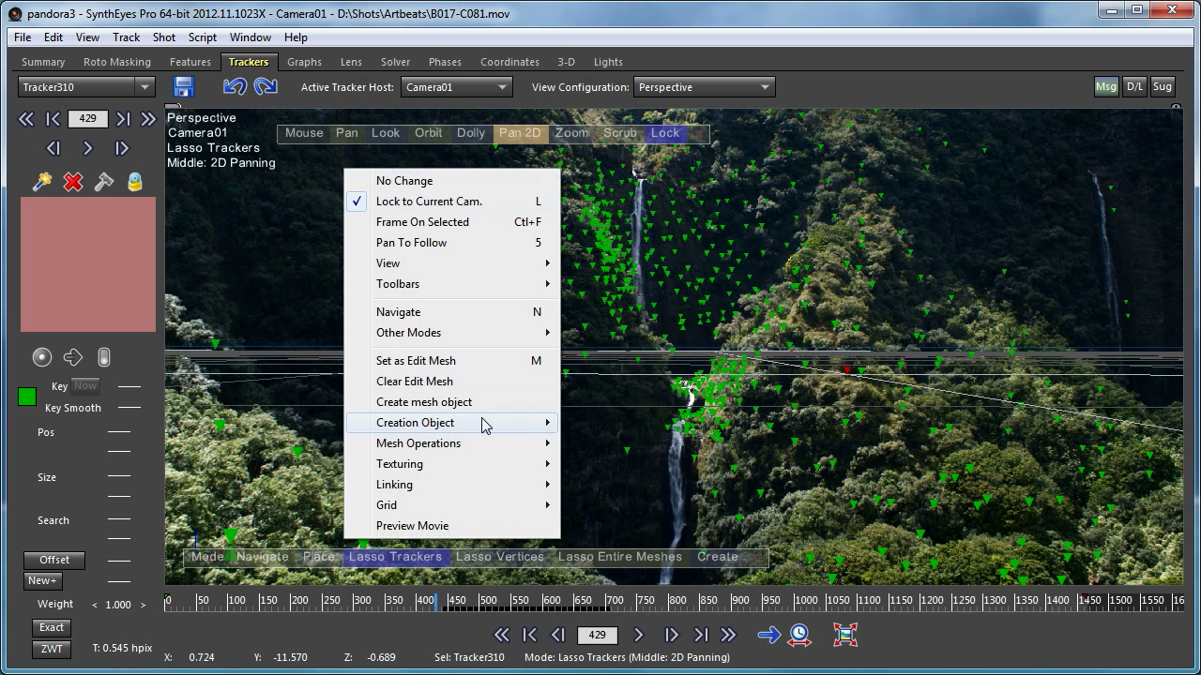
pyautogui.moveTo(483, 423)
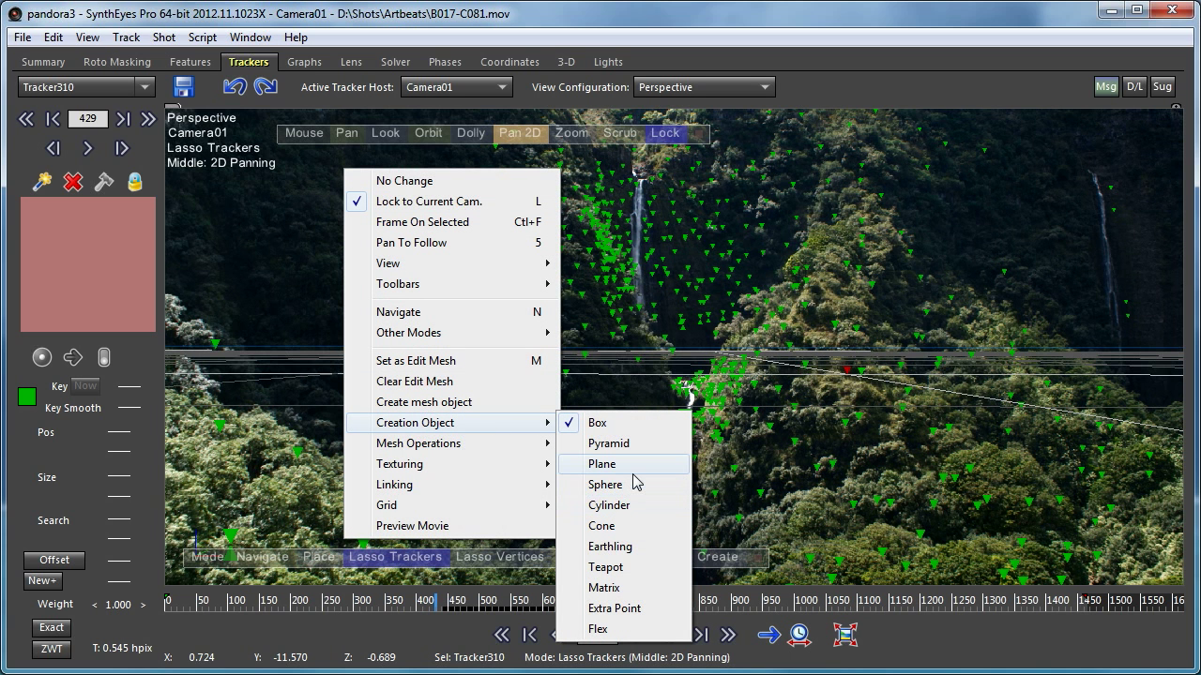
pyautogui.click(632, 502)
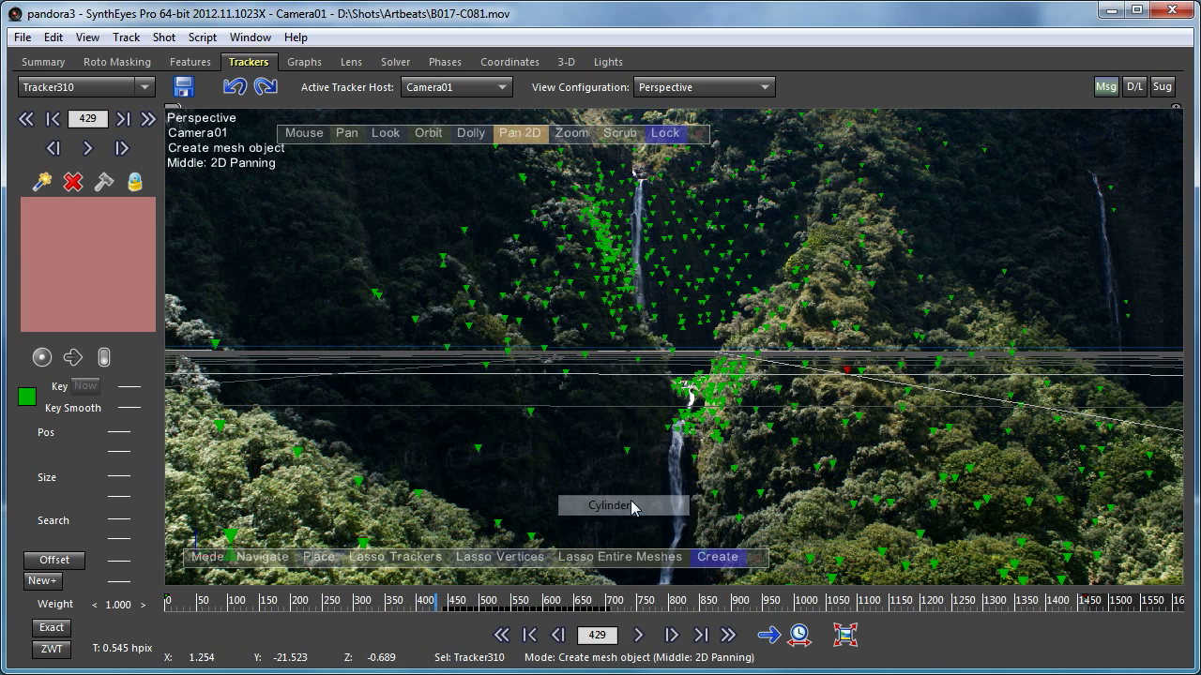
pyautogui.click(850, 371)
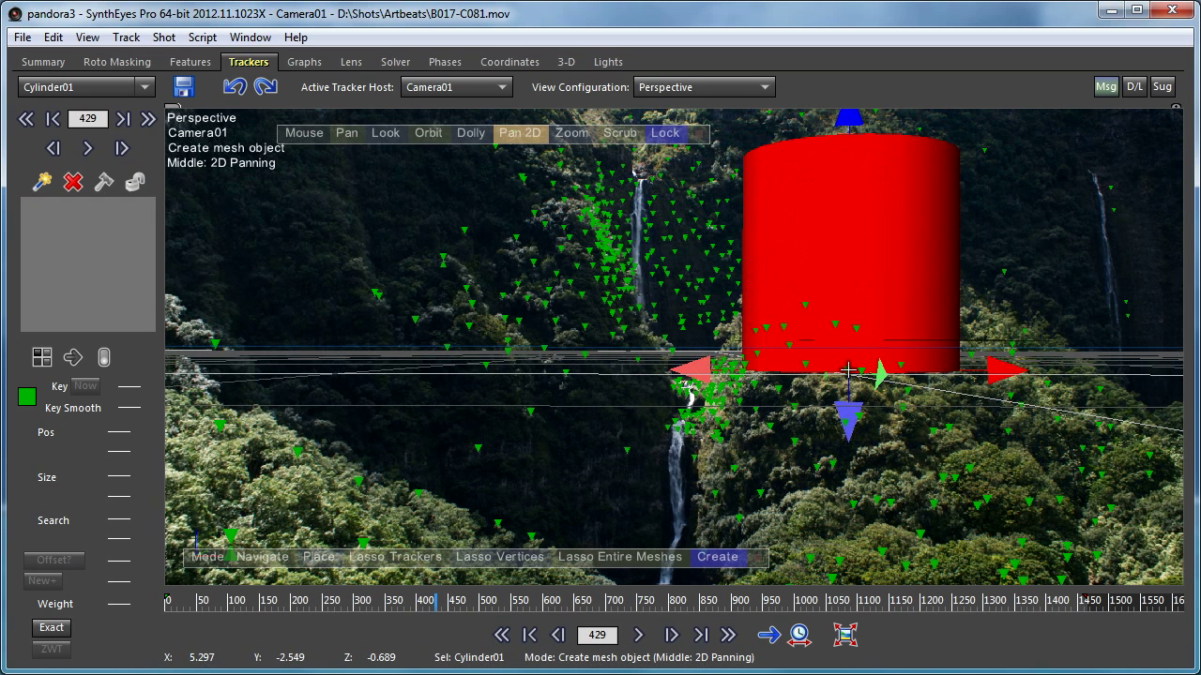
pyautogui.moveTo(851, 370); pyautogui.dragTo(856, 264)
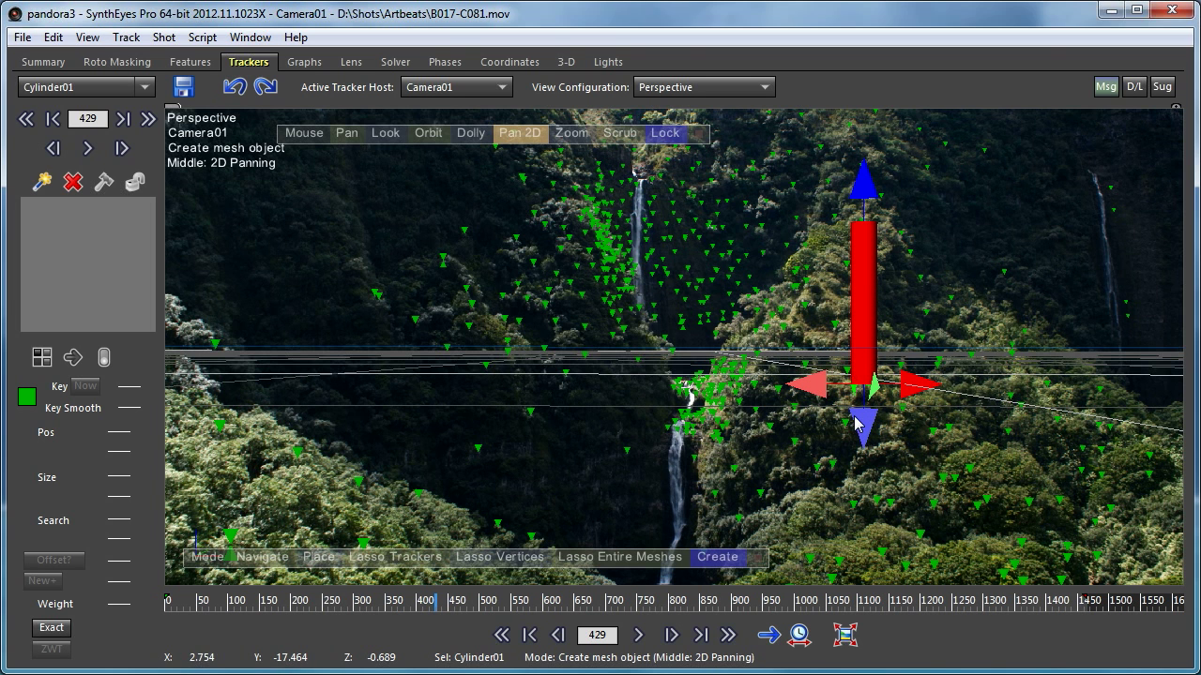
pyautogui.scroll(5, 861, 420)
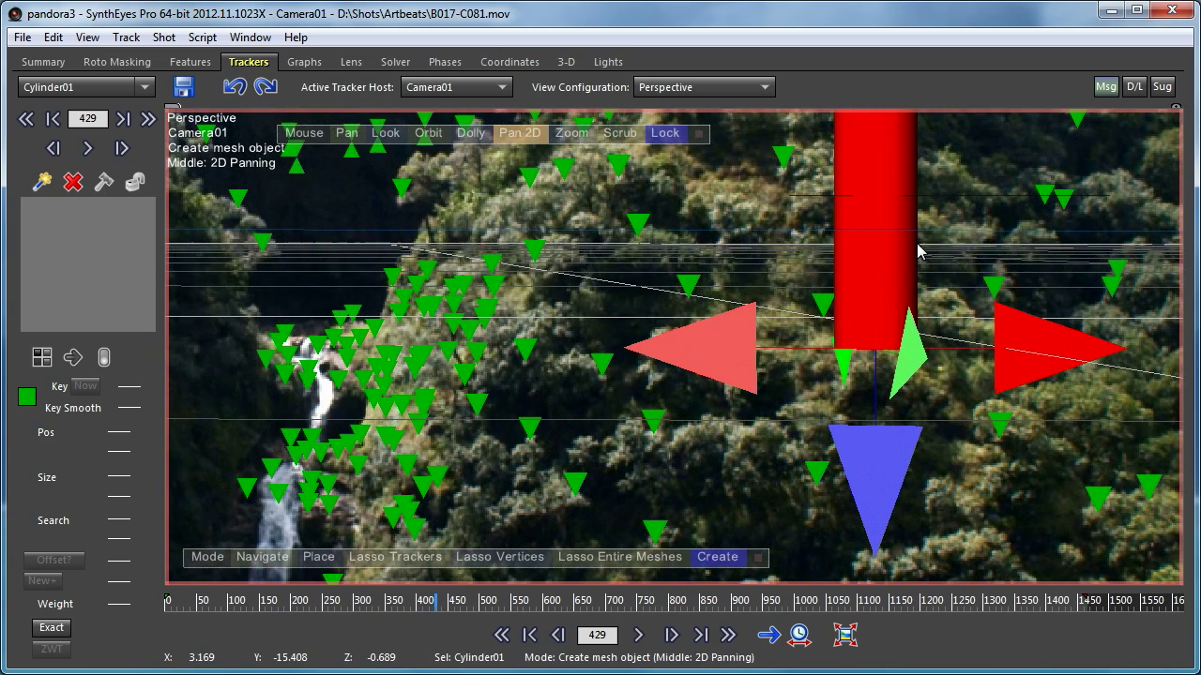
pyautogui.moveTo(915, 364); pyautogui.dragTo(878, 345)
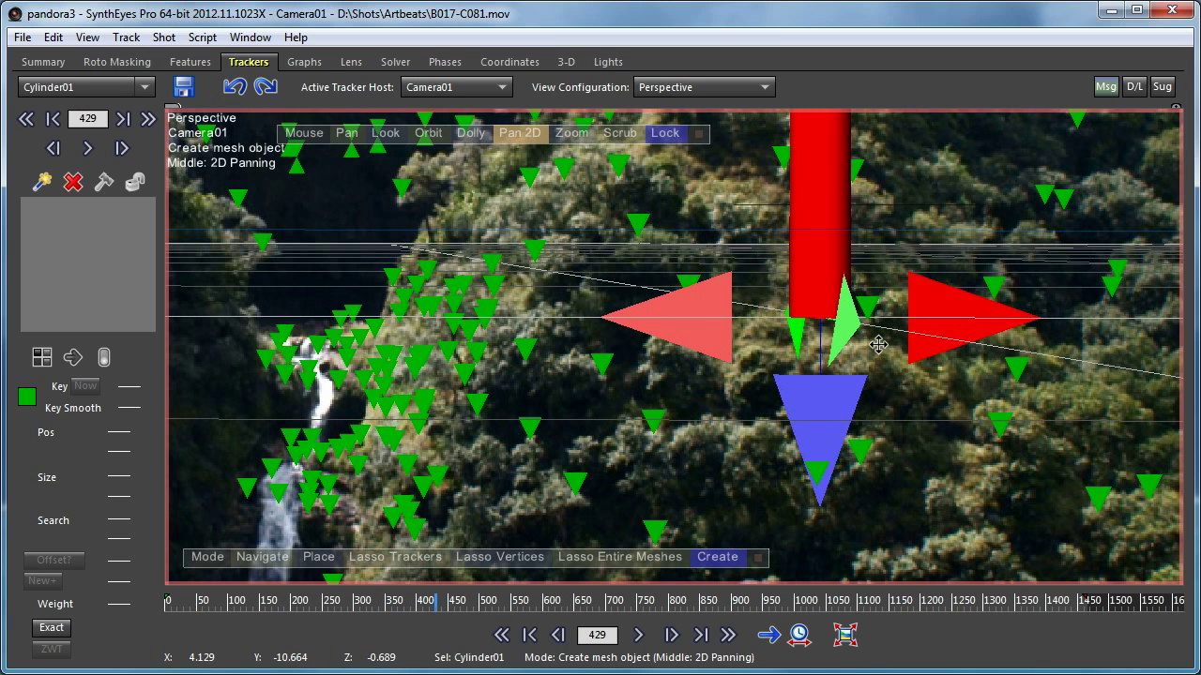
# Unlock the perspective view, examine the cylinder's placement among the trackers by orbiting, and lock the view to the camera again.
pyautogui.click(665, 133)
pyautogui.moveTo(437, 125); pyautogui.dragTo(422, 221, button='middle')
pyautogui.scroll(-5, 421, 222)
pyautogui.click(429, 134)
pyautogui.moveTo(430, 137); pyautogui.dragTo(268, 607, button='middle')
pyautogui.moveTo(269, 606); pyautogui.dragTo(884, 61)
pyautogui.moveTo(883, 61); pyautogui.dragTo(397, 444, button='middle')
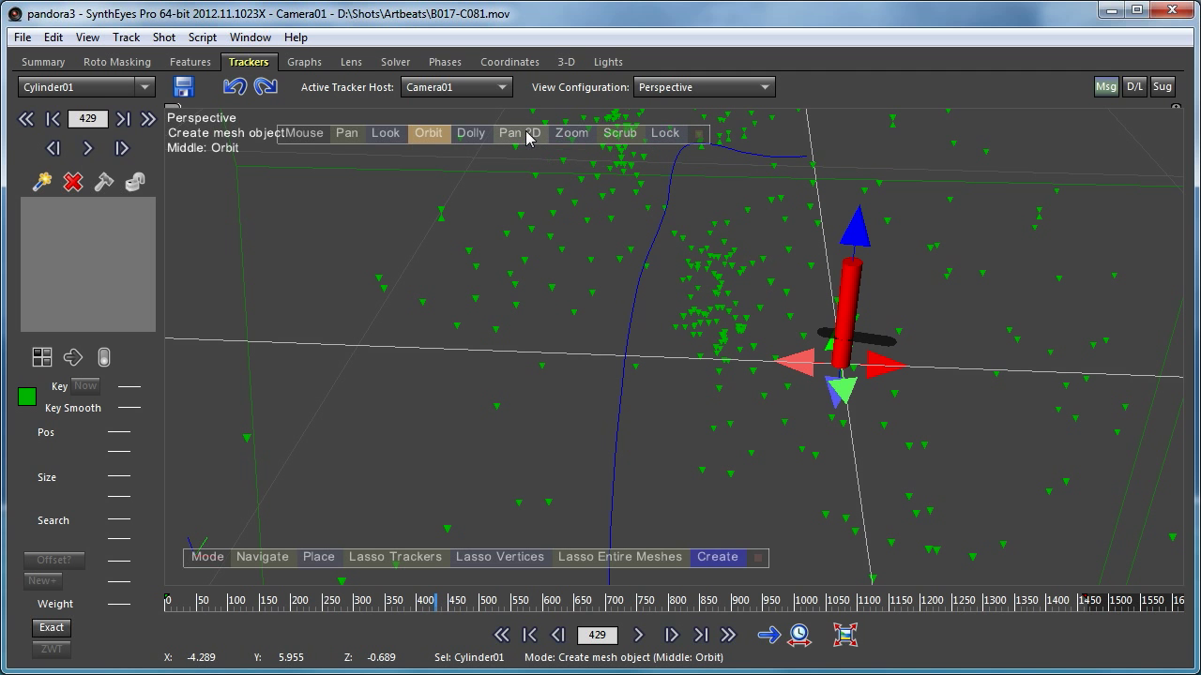
pyautogui.click(665, 133)
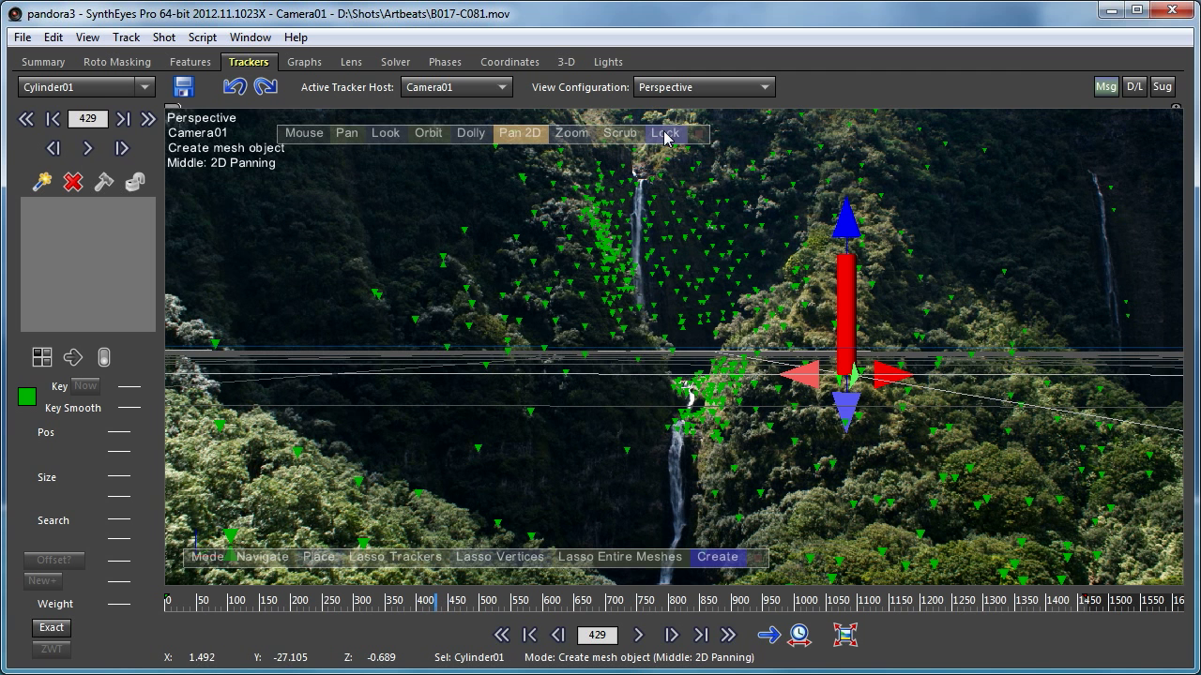
# At frame 417, lasso the mesh vertices on the hillside around the cylinder and triangulate them.
pyautogui.moveTo(371, 608); pyautogui.dragTo(427, 614)
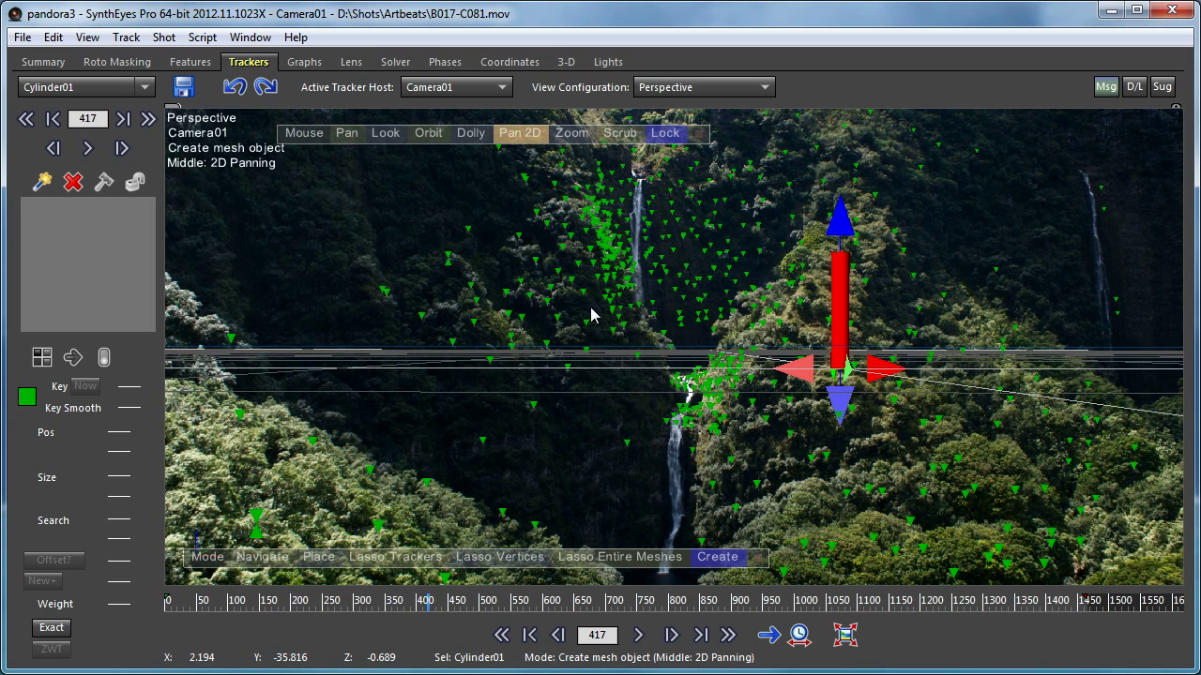
pyautogui.click(488, 558)
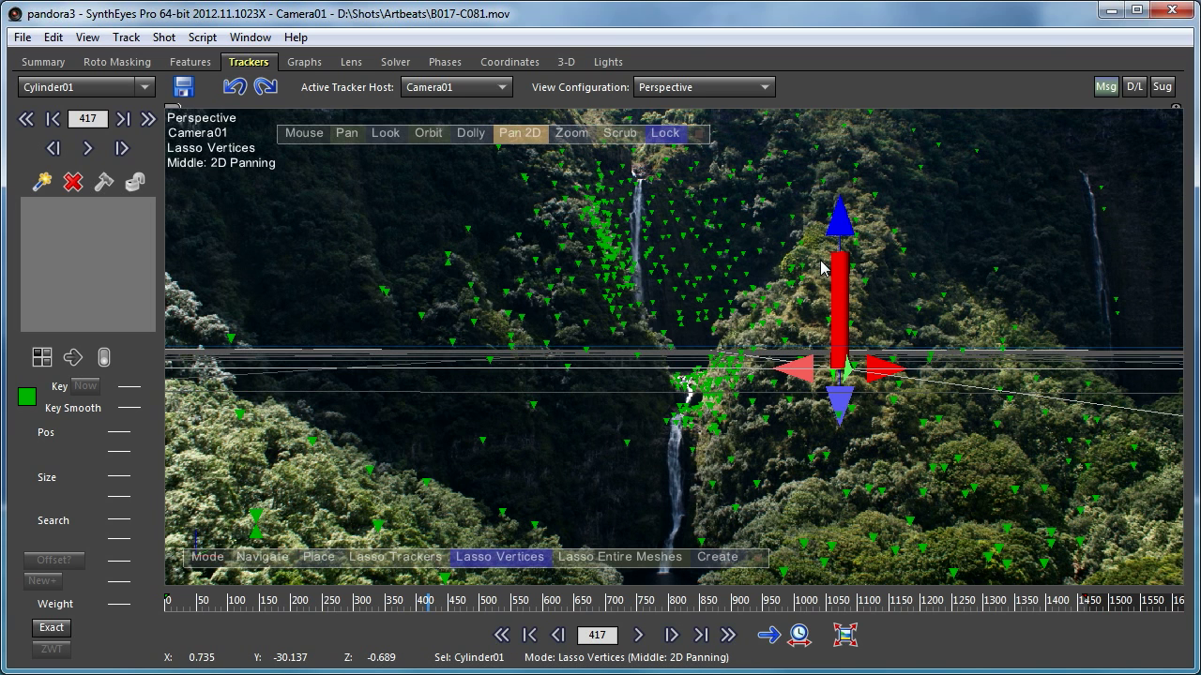
pyautogui.moveTo(818, 265)
pyautogui.mouseDown()
pyautogui.moveTo(762, 302)
pyautogui.moveTo(715, 366)
pyautogui.moveTo(704, 409)
pyautogui.mouseUp()
pyautogui.moveTo(710, 460)
pyautogui.mouseDown()
pyautogui.moveTo(765, 499)
pyautogui.moveTo(915, 541)
pyautogui.moveTo(1045, 493)
pyautogui.moveTo(1081, 378)
pyautogui.moveTo(980, 302)
pyautogui.moveTo(915, 274)
pyautogui.moveTo(835, 251)
pyautogui.moveTo(822, 268)
pyautogui.mouseUp()
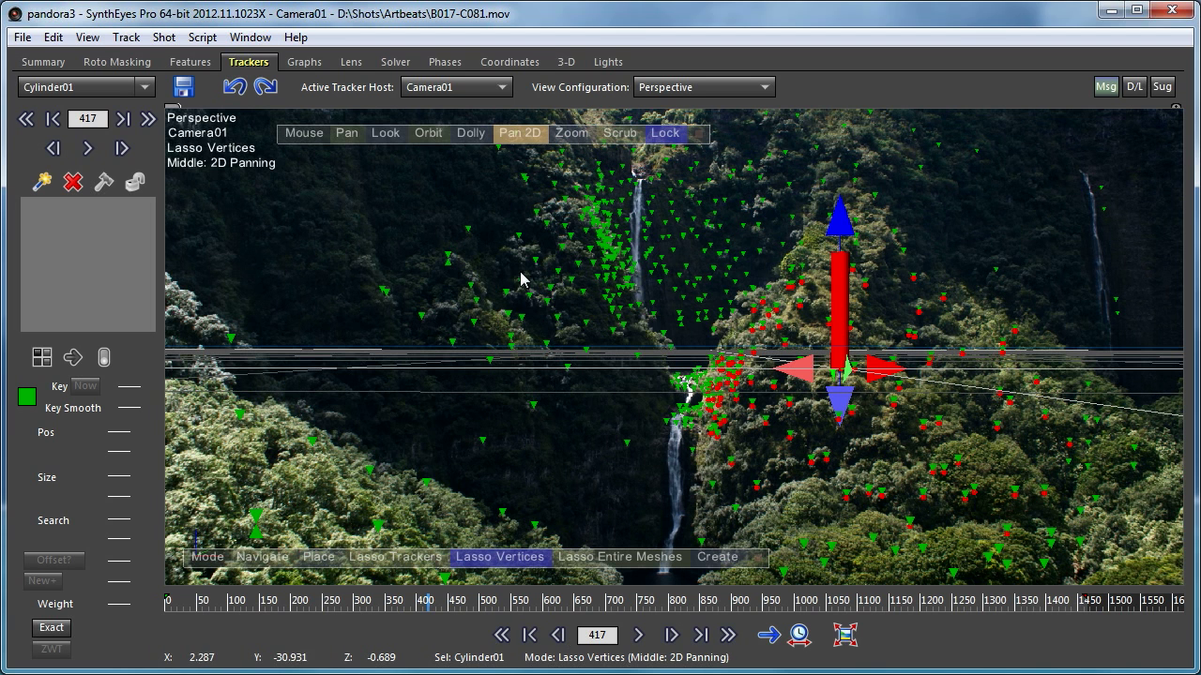
pyautogui.rightClick(317, 171)
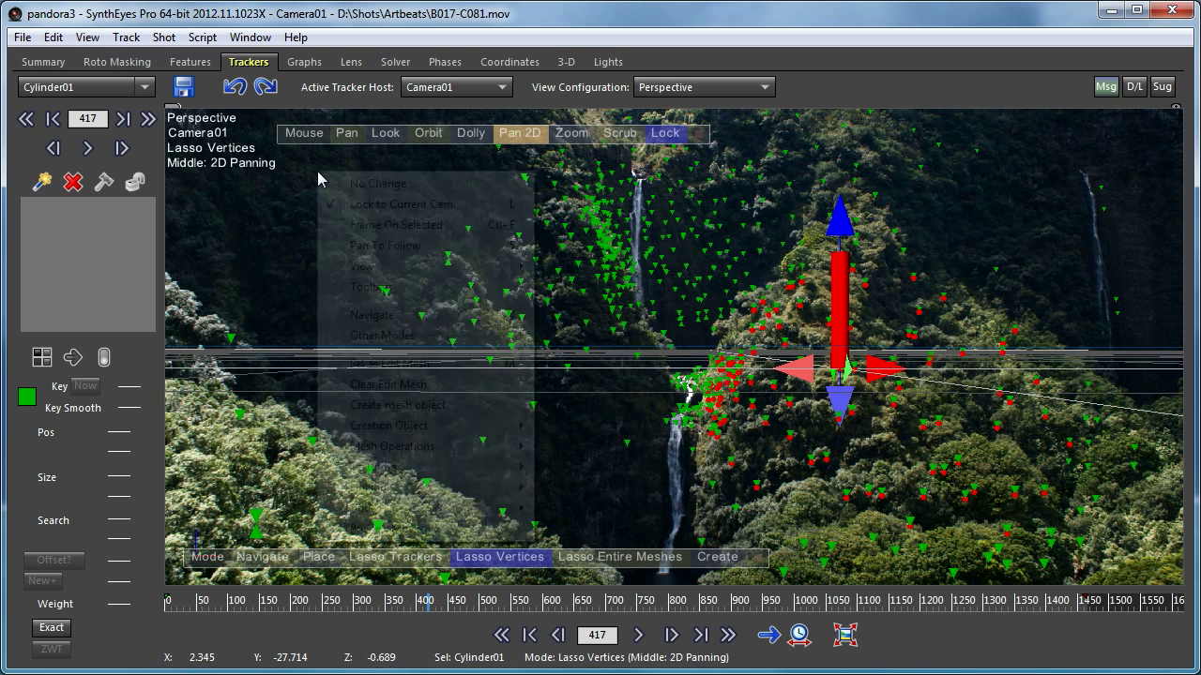
pyautogui.moveTo(405, 446)
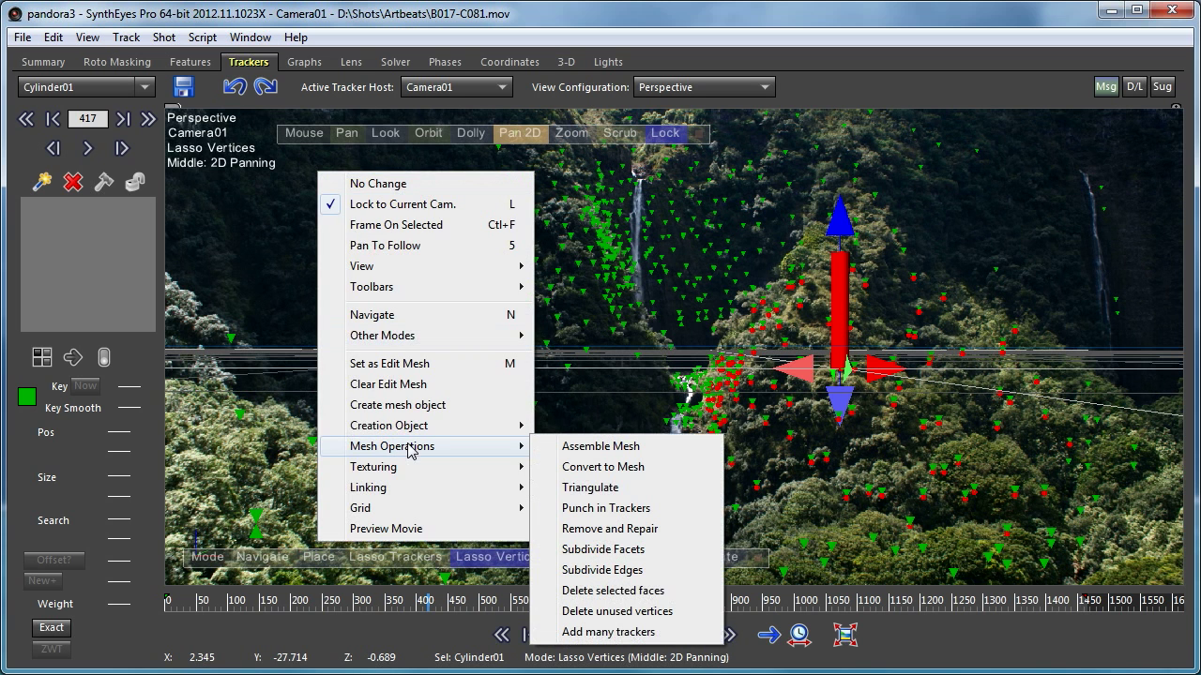
pyautogui.click(582, 488)
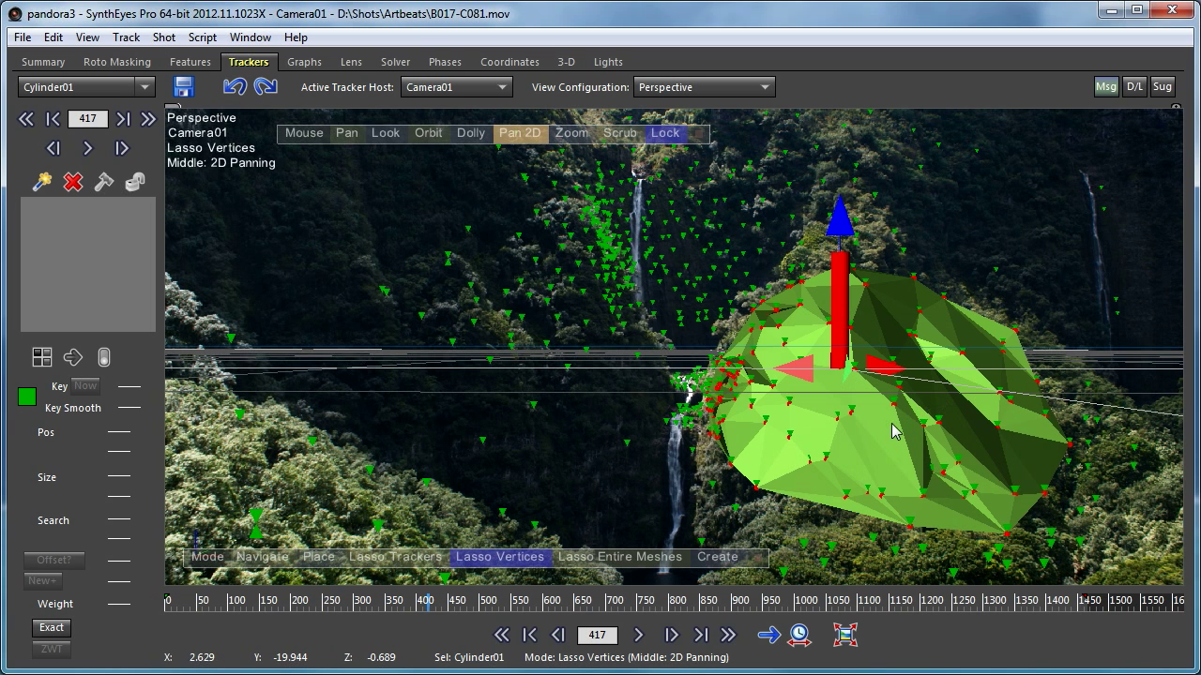
# Unlock the perspective view and inspect the new hillside facets around the cylinder from a higher angle.
pyautogui.click(664, 133)
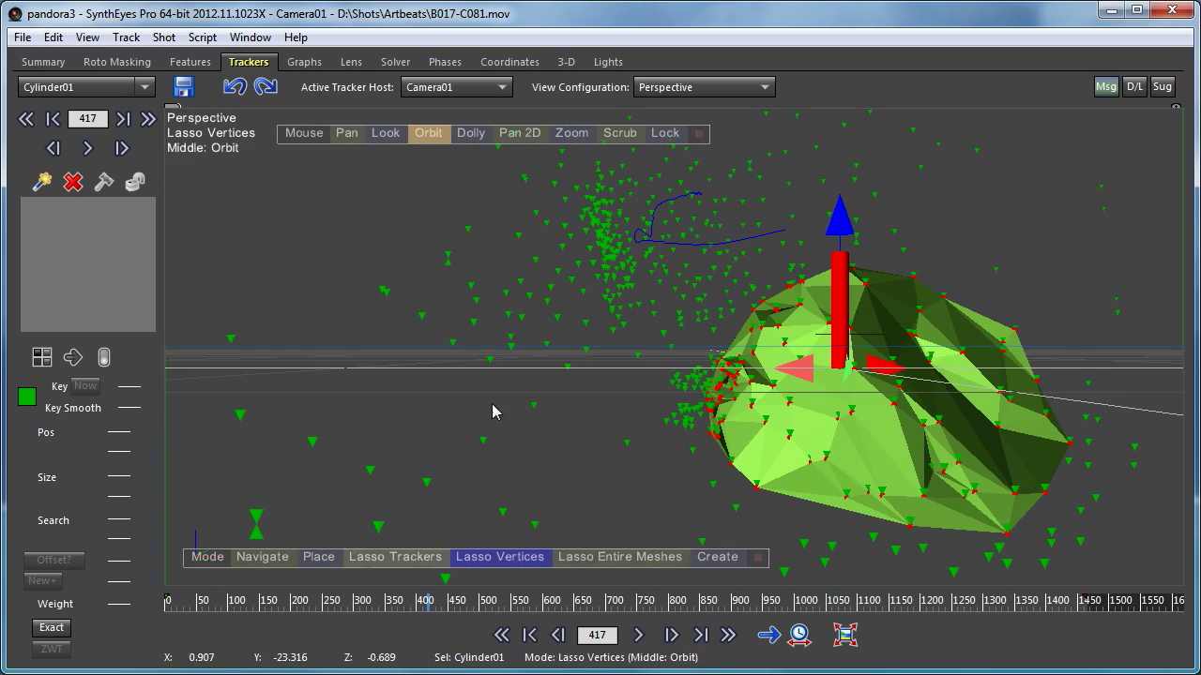
pyautogui.click(428, 133)
pyautogui.moveTo(441, 157)
pyautogui.mouseDown()
pyautogui.moveTo(1049, 375)
pyautogui.moveTo(73, 194)
pyautogui.moveTo(489, 221)
pyautogui.moveTo(651, 407)
pyautogui.moveTo(547, 340)
pyautogui.moveTo(549, 359)
pyautogui.moveTo(507, 281)
pyautogui.mouseUp()
pyautogui.click(424, 132)
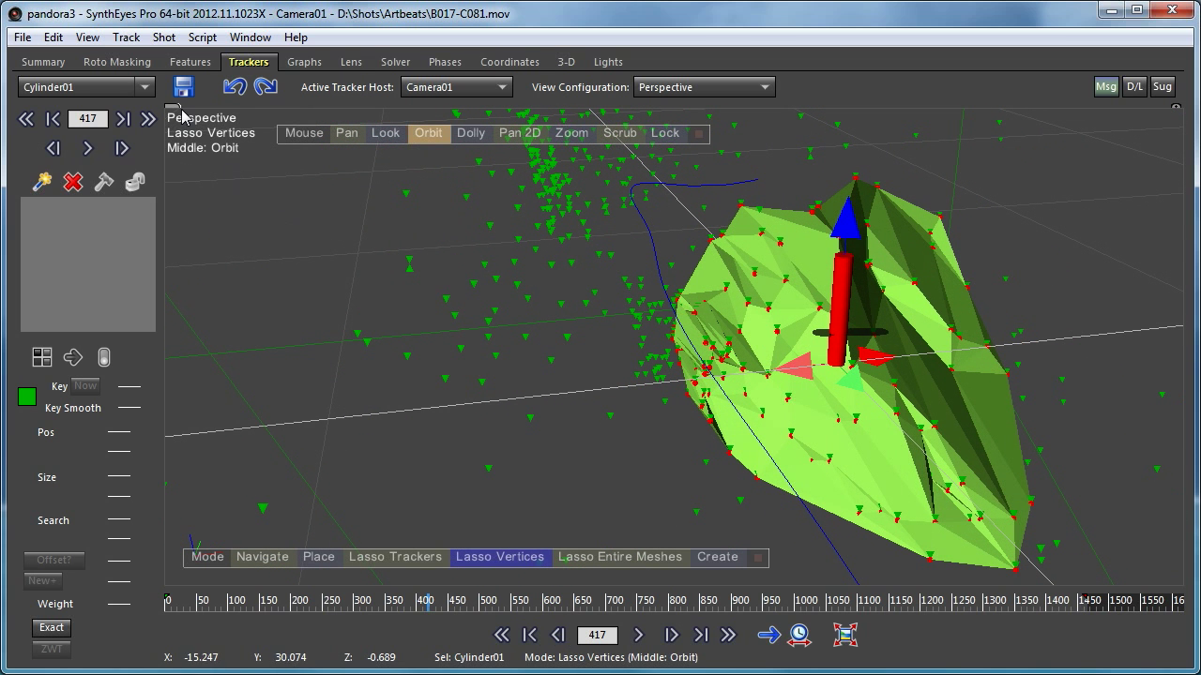
# Switch to the 3-D room and select the tracker mesh TrkMesh01.
pyautogui.click(566, 61)
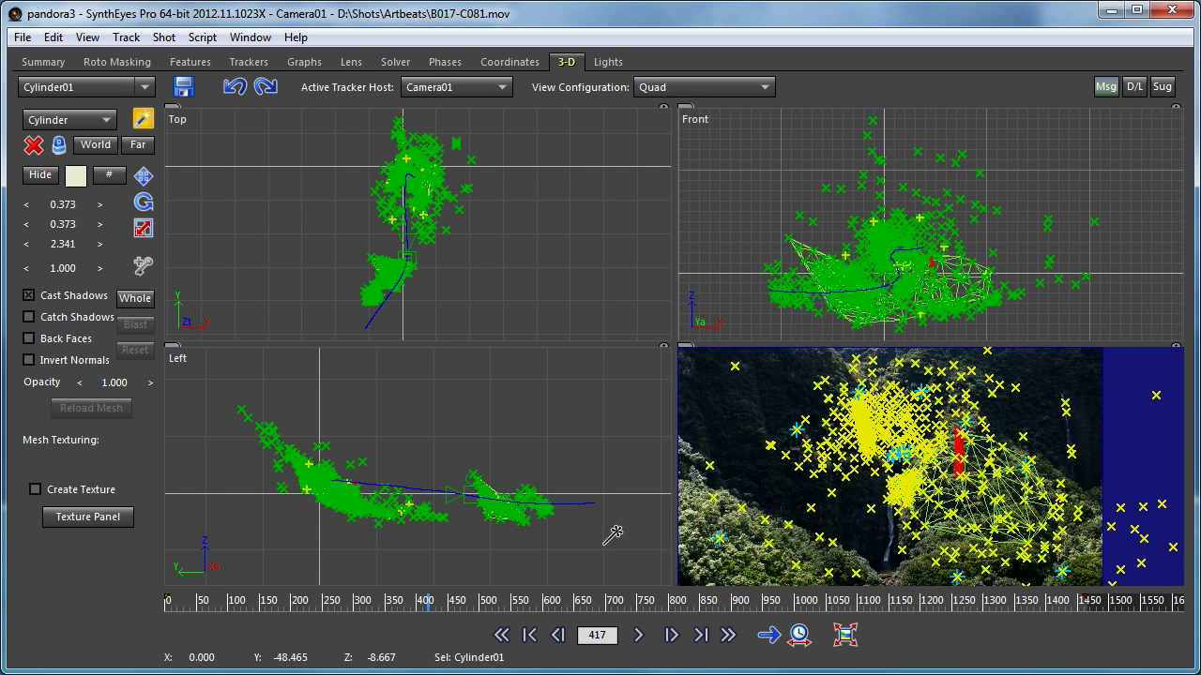
pyautogui.click(145, 87)
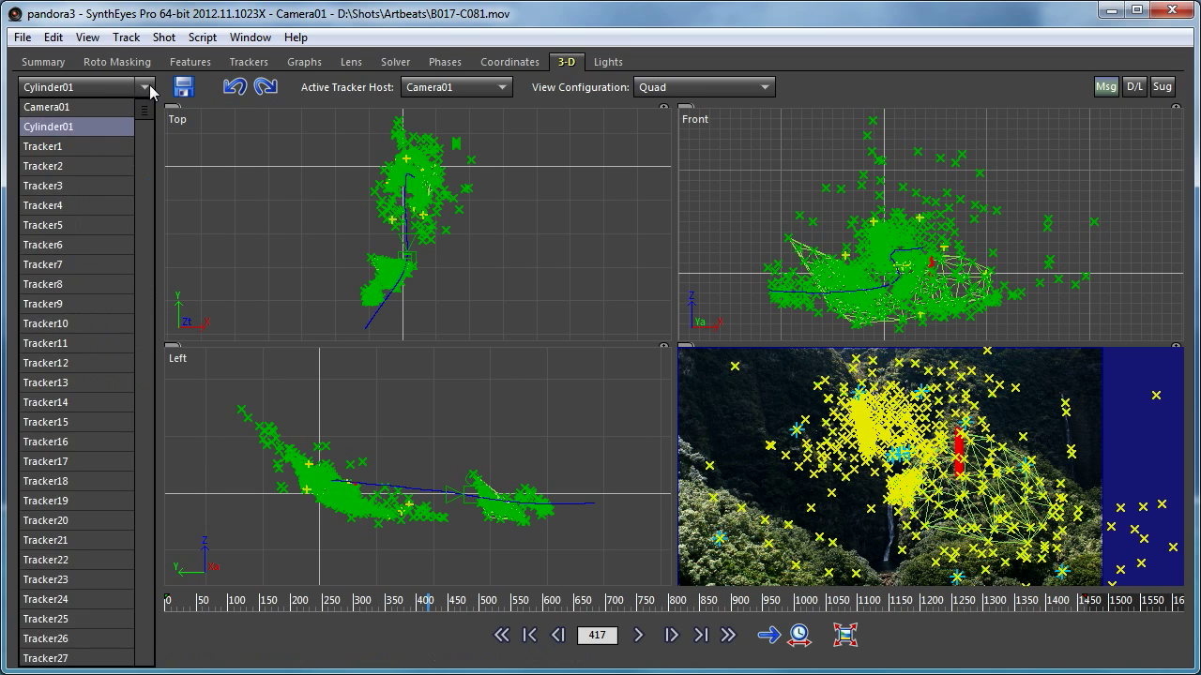
pyautogui.moveTo(145, 105); pyautogui.dragTo(143, 655)
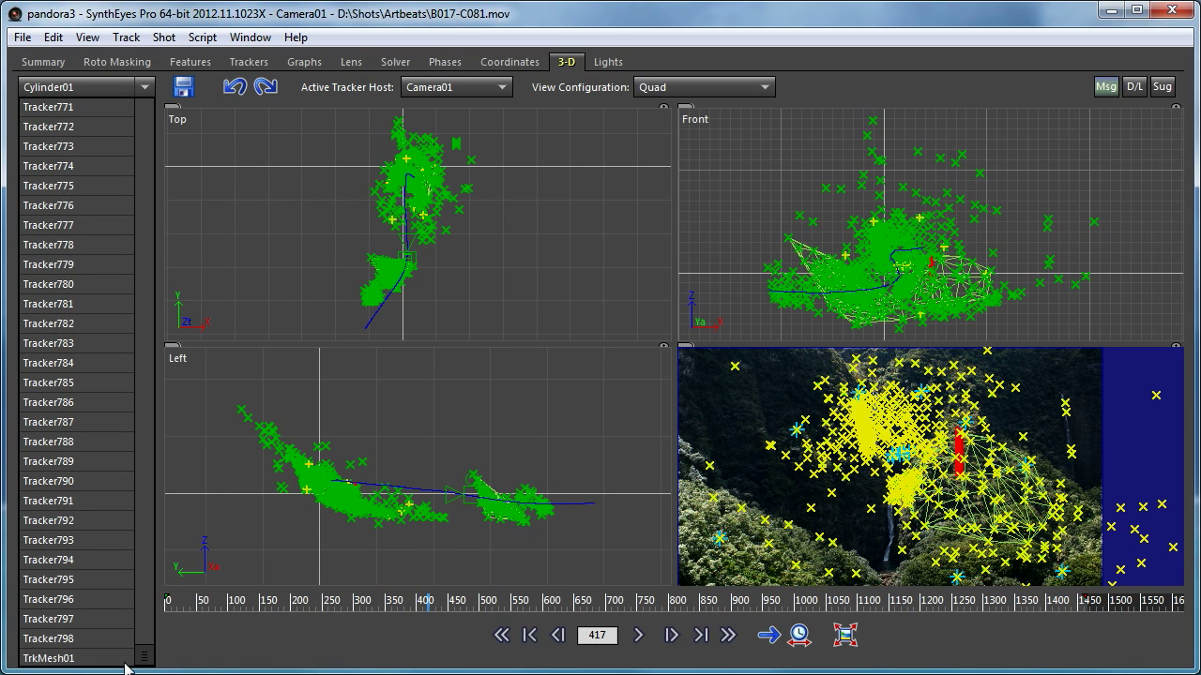
pyautogui.click(106, 641)
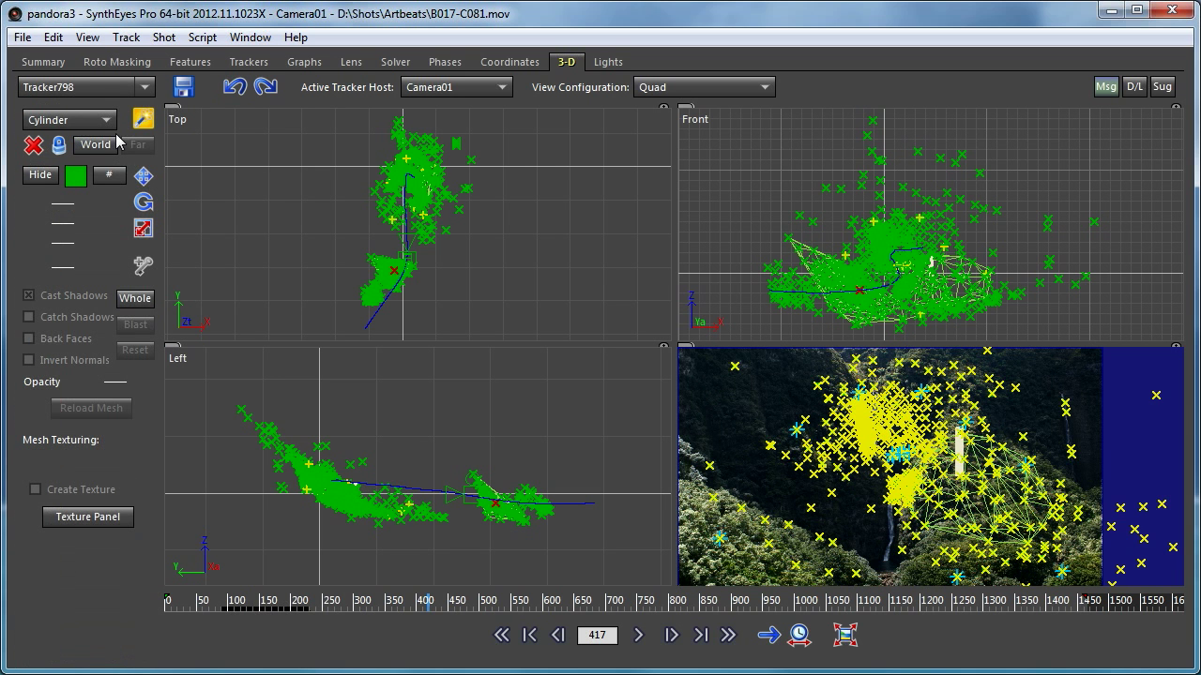
pyautogui.click(150, 87)
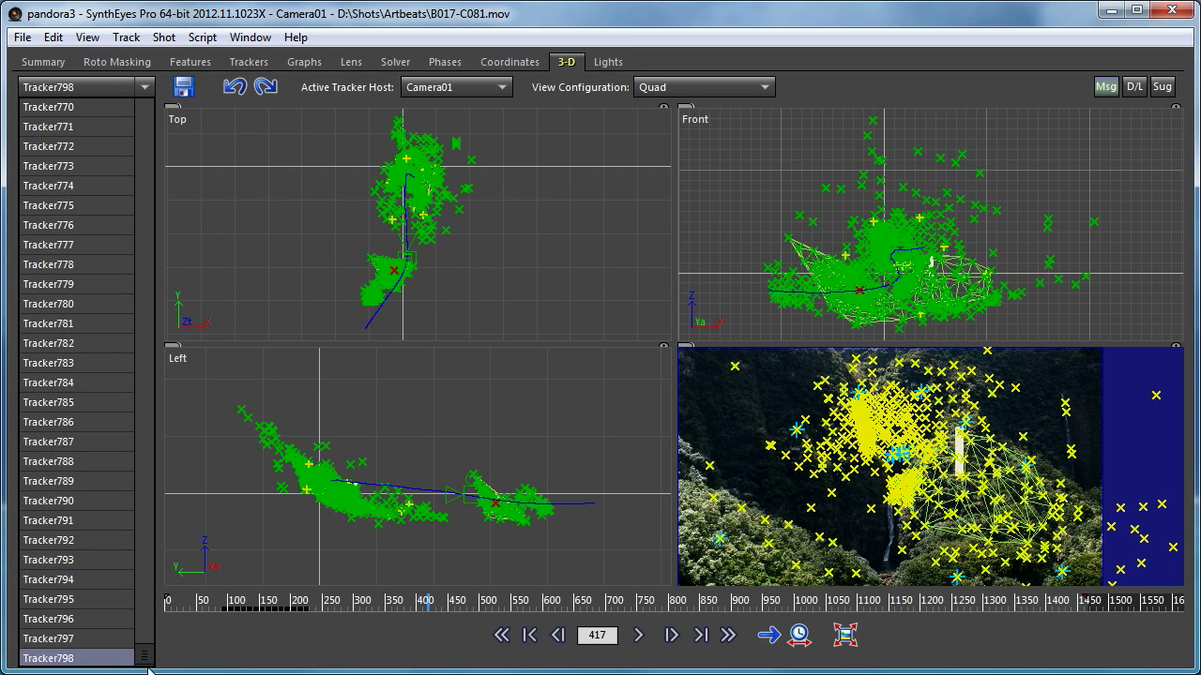
pyautogui.scroll(-1, 142, 651)
pyautogui.click(125, 659)
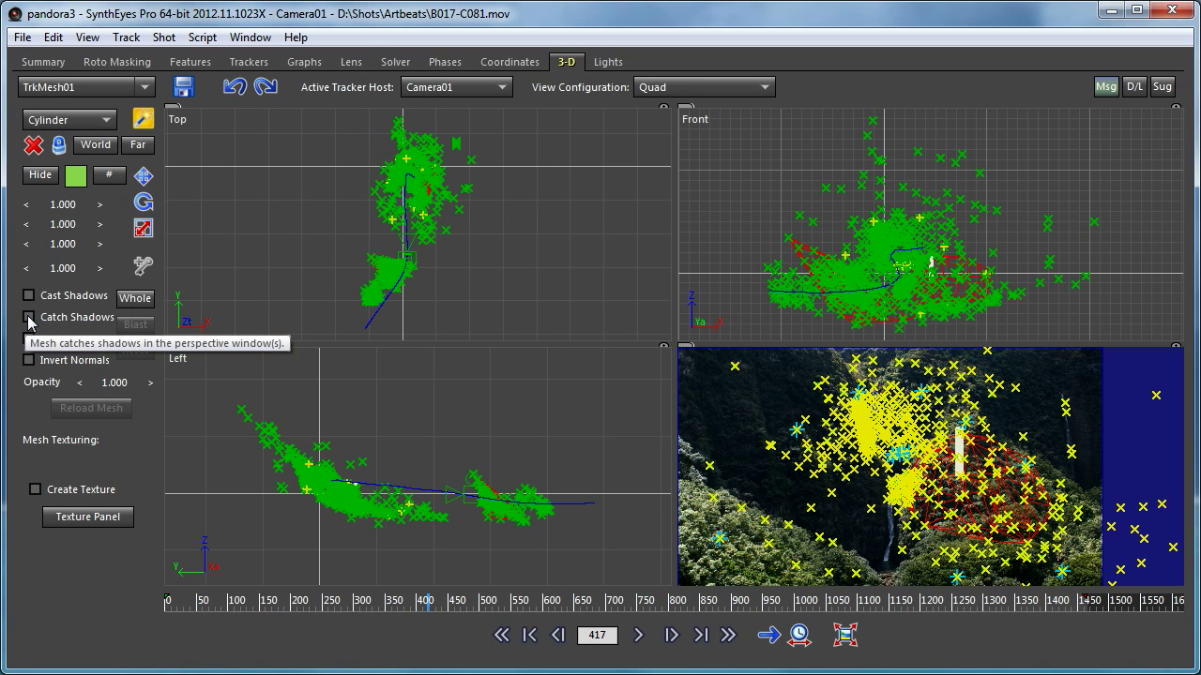
# Show only the perspective view and make the tracker mesh TrkMesh01 catch shadows.
pyautogui.click(682, 89)
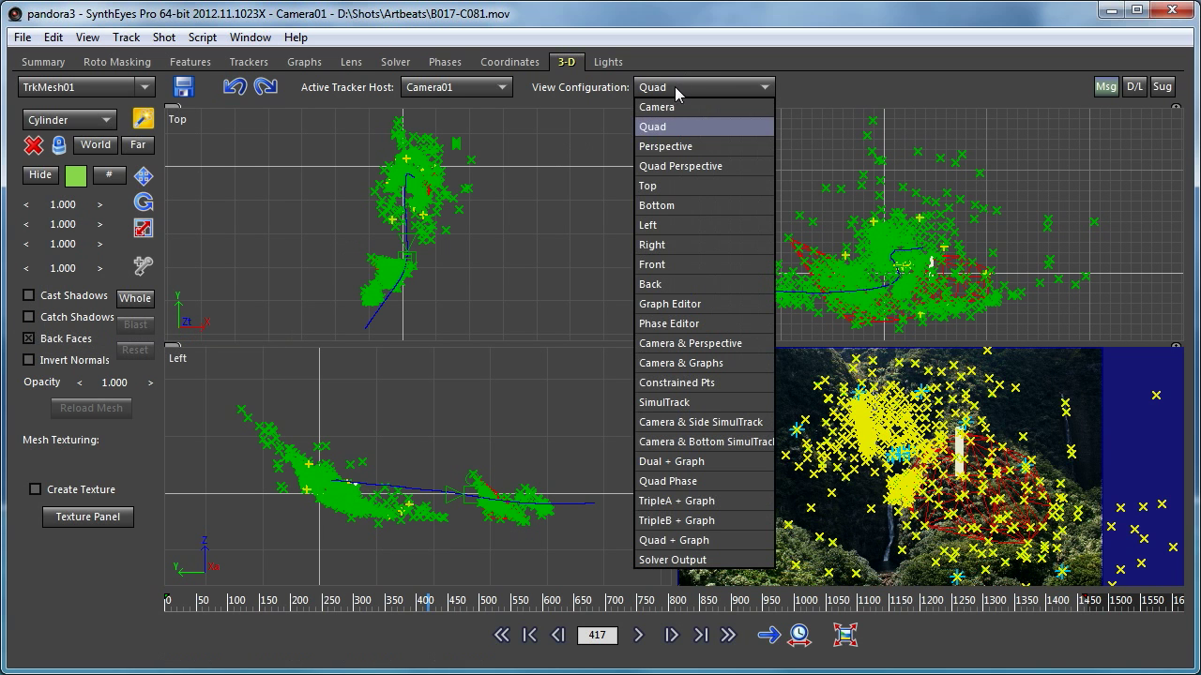
pyautogui.click(665, 152)
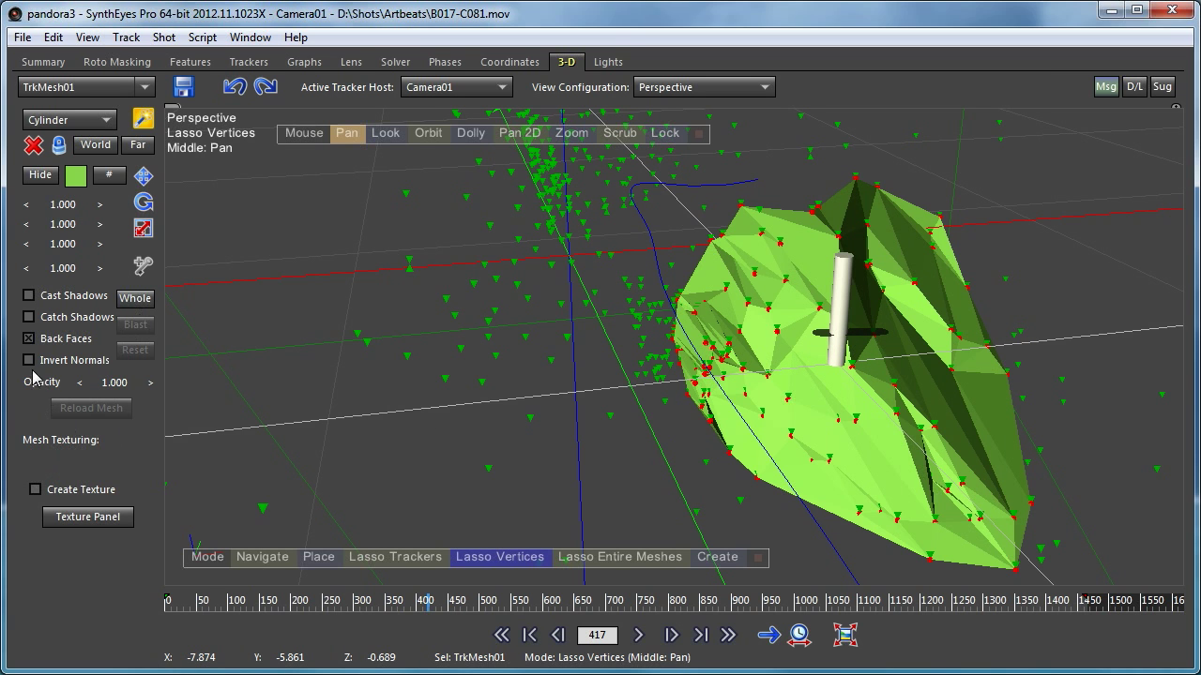
pyautogui.click(30, 318)
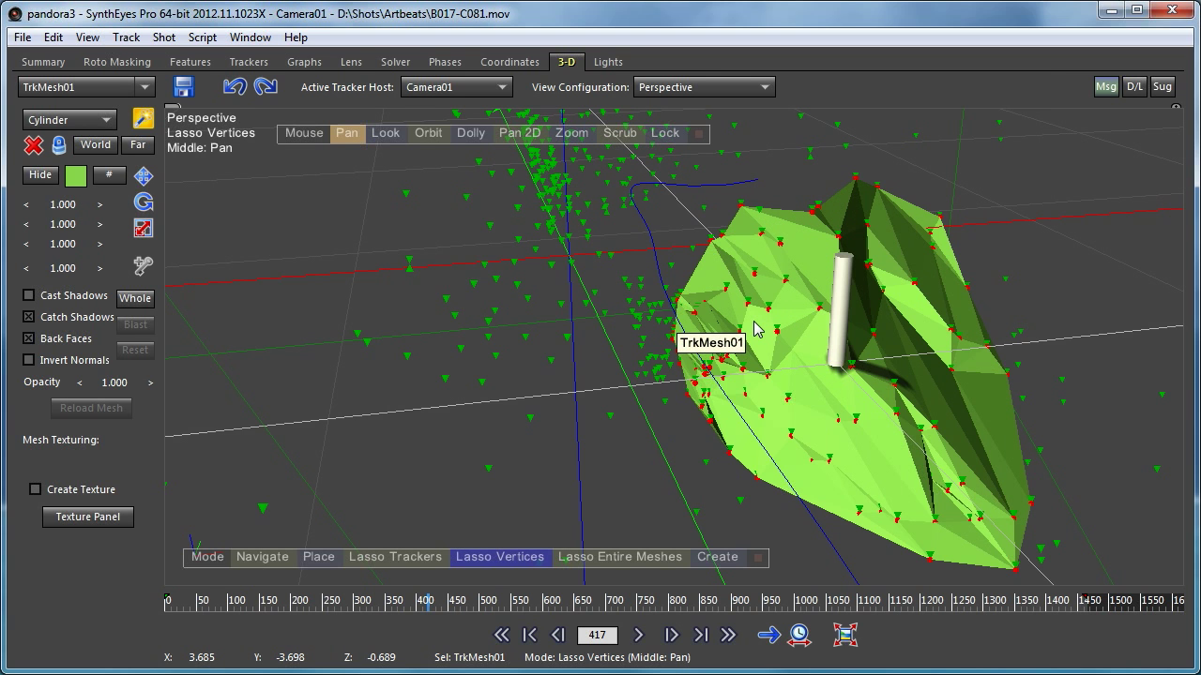
# Set the perspective view's grid to the Floor Grid.
pyautogui.rightClick(262, 180)
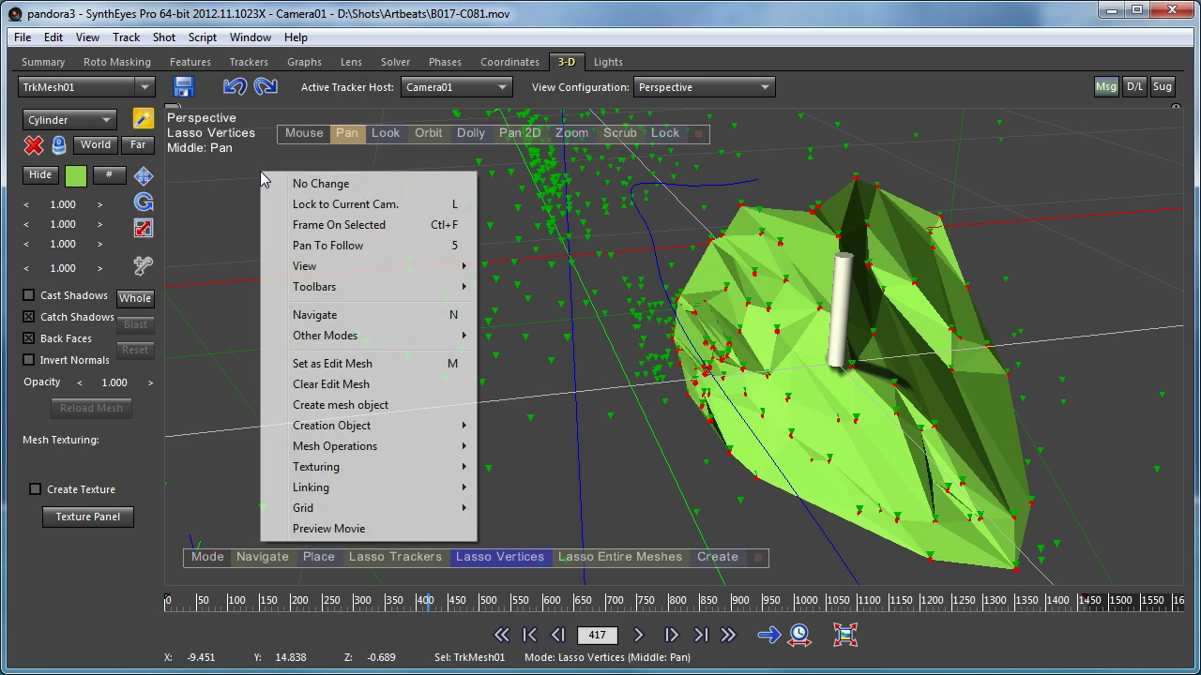
pyautogui.moveTo(428, 515)
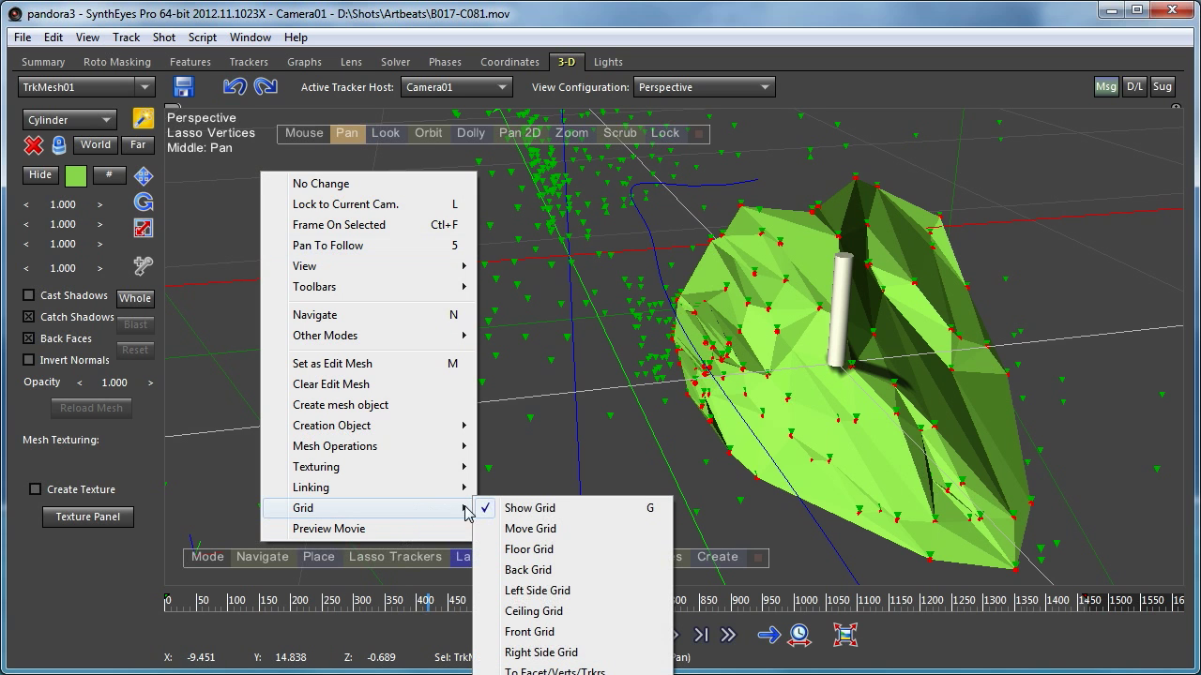
pyautogui.click(539, 557)
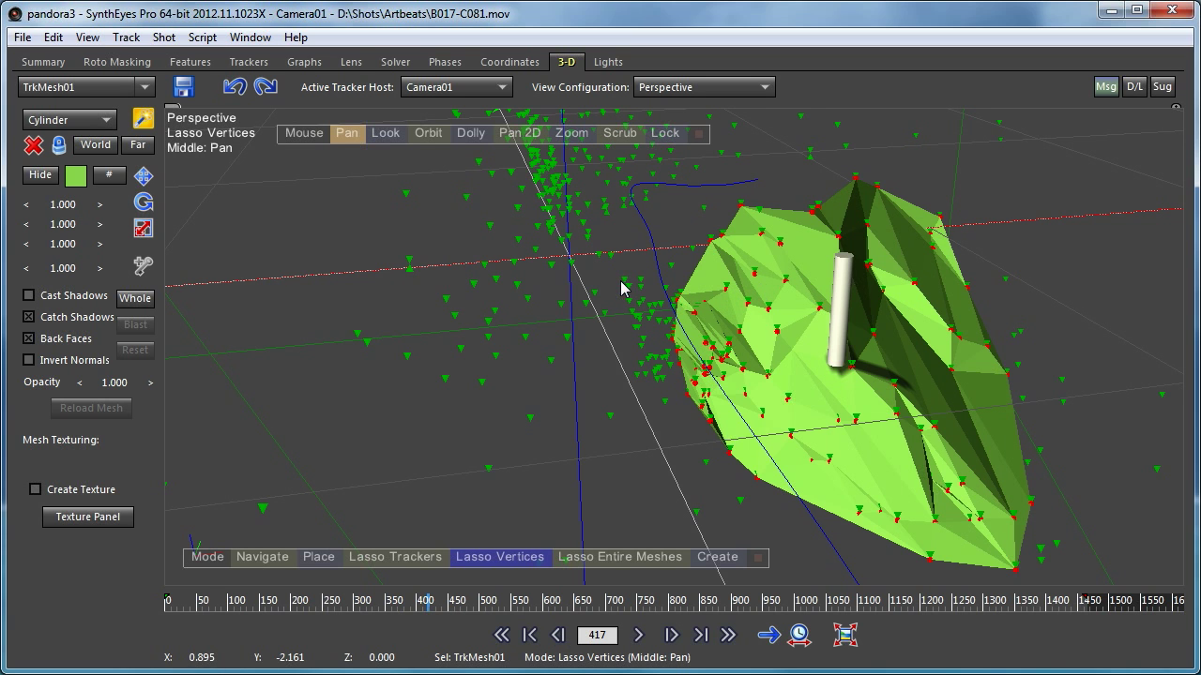
# Change the view layout to Quad Perspective and lock the perspective view to the camera.
pyautogui.click(665, 87)
pyautogui.click(667, 164)
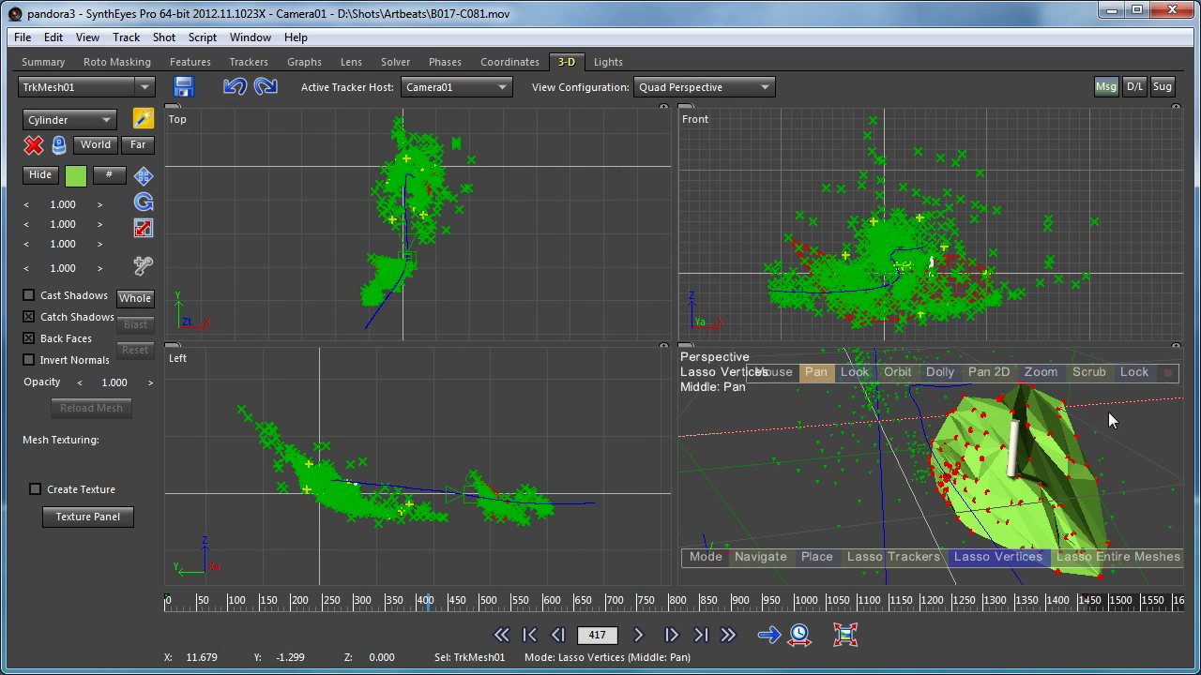
pyautogui.click(1133, 371)
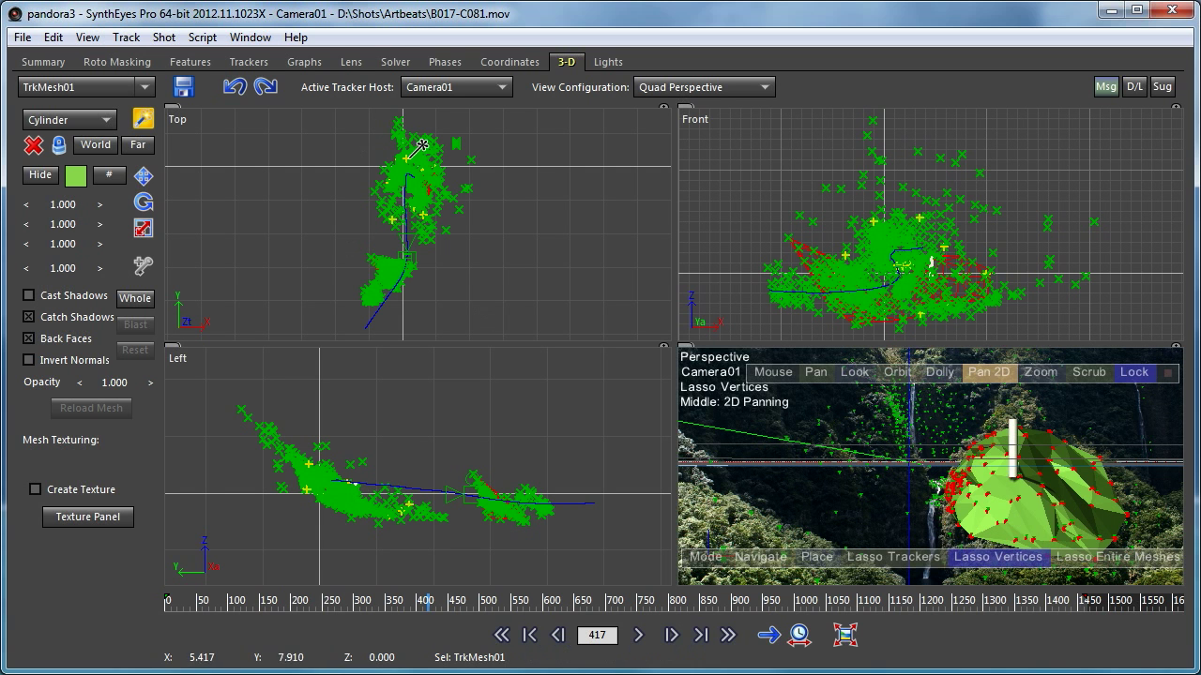
# In the Lights room, create a new light and make it a far-away light.
pyautogui.click(606, 63)
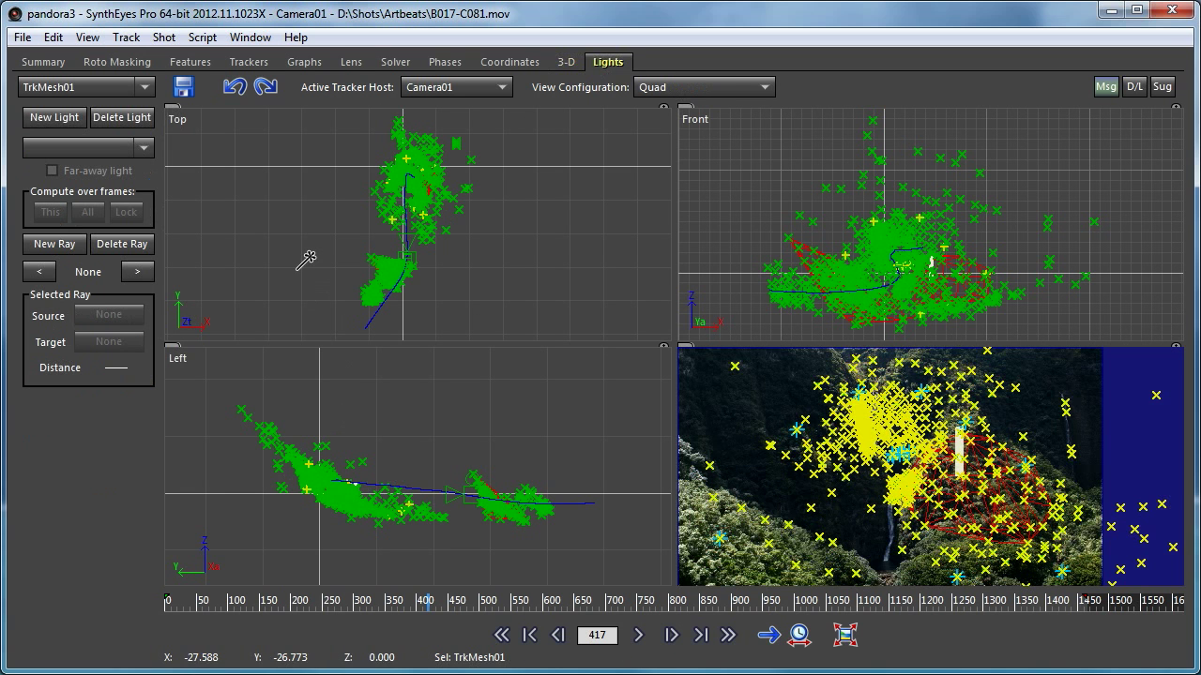
pyautogui.click(54, 118)
pyautogui.click(53, 170)
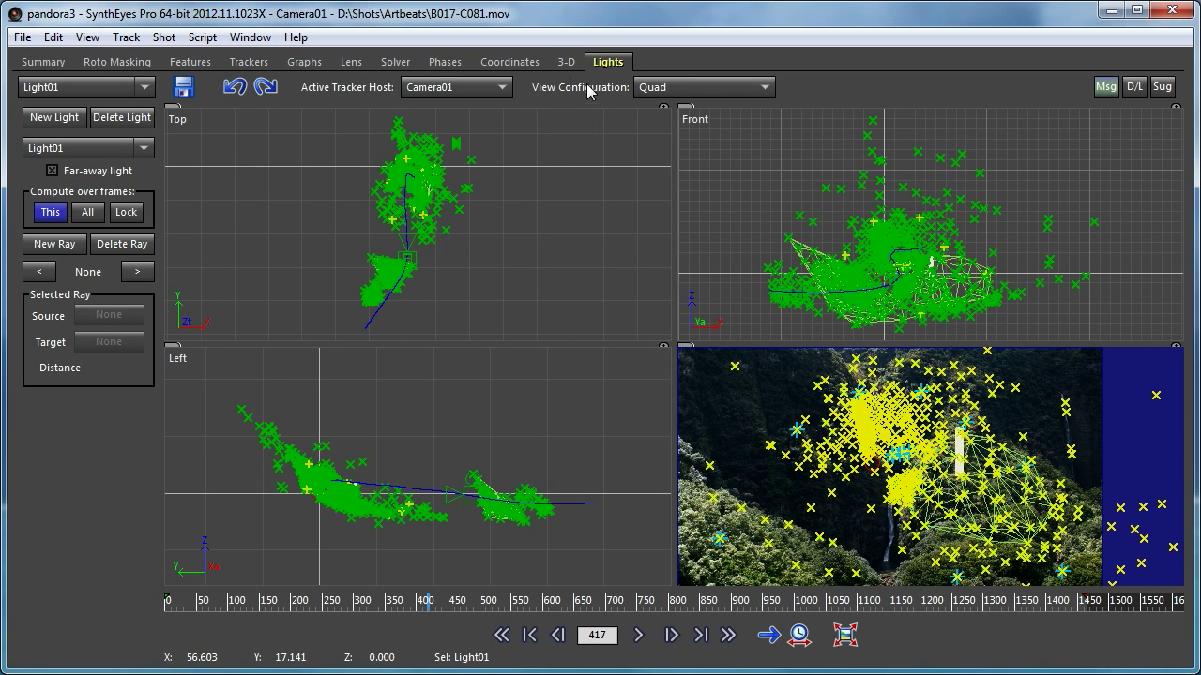
# In the 3-D room, move the light to height 11.000 and place it at about X 0.84, Y 1.26 in the Top view.
pyautogui.click(566, 62)
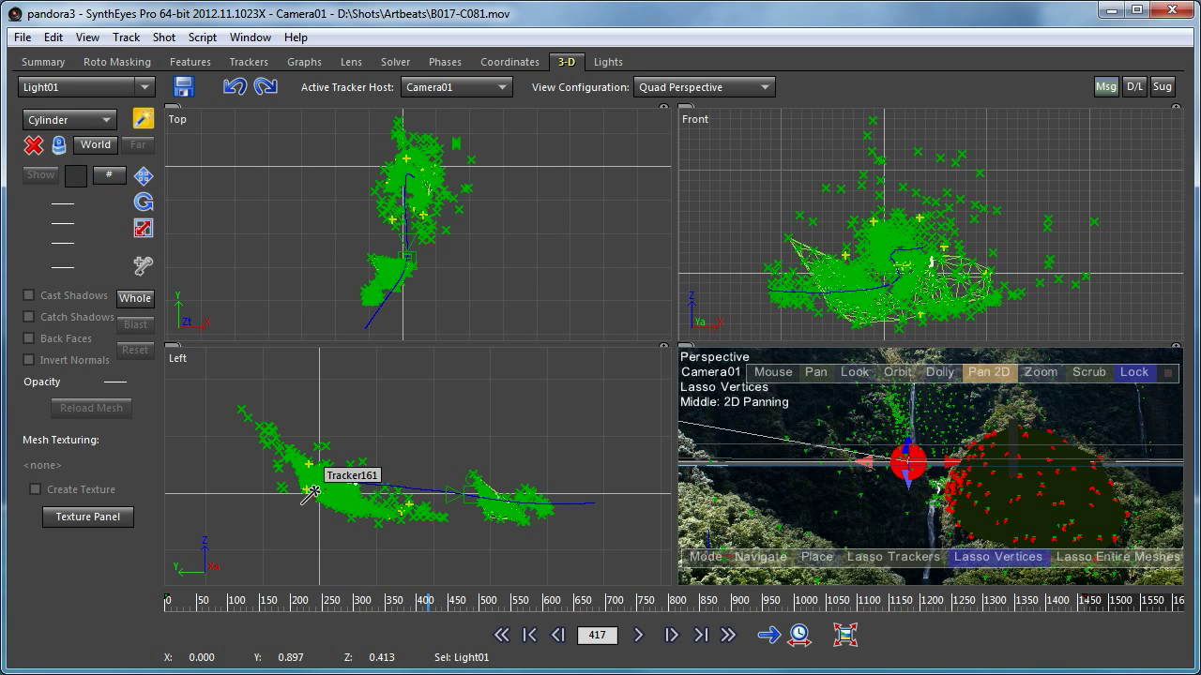
pyautogui.click(143, 176)
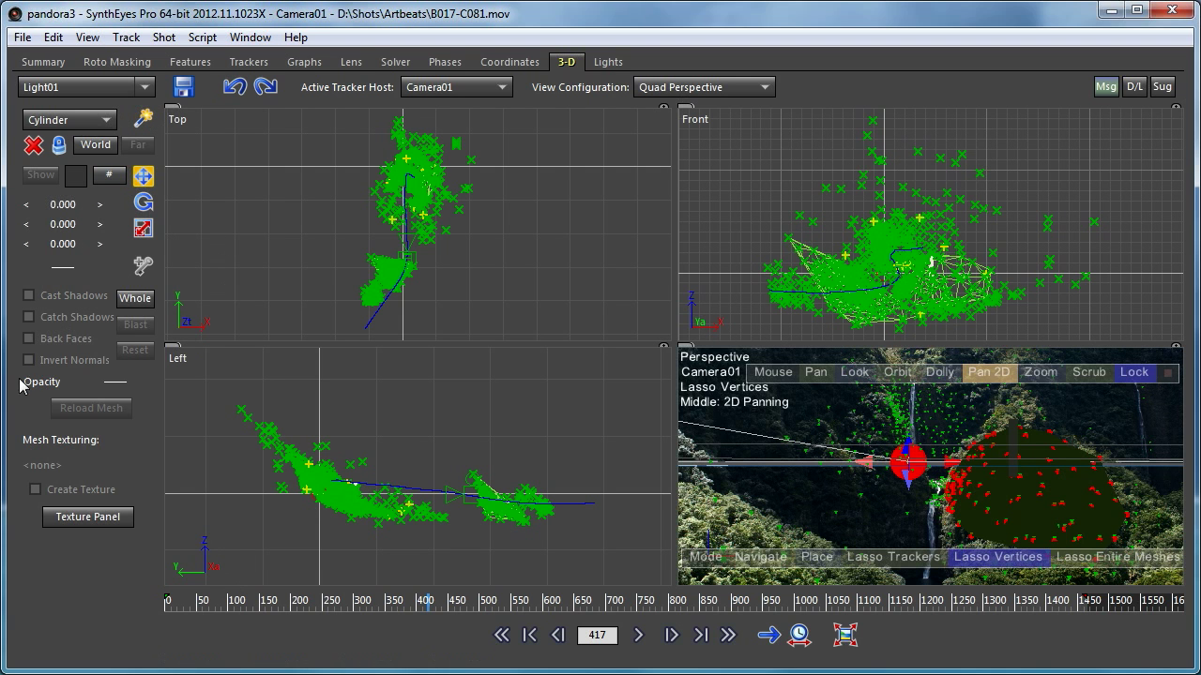
pyautogui.moveTo(53, 253); pyautogui.dragTo(296, 250)
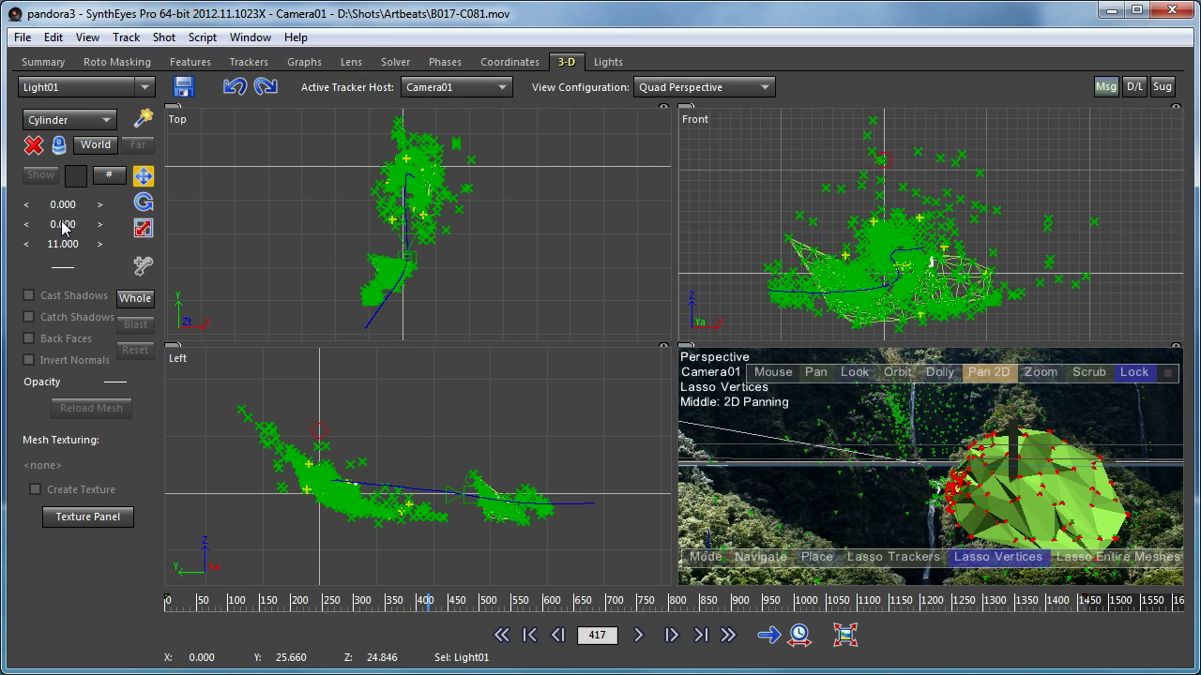
pyautogui.moveTo(64, 227)
pyautogui.mouseDown()
pyautogui.moveTo(94, 231)
pyautogui.moveTo(2, 235)
pyautogui.mouseUp()
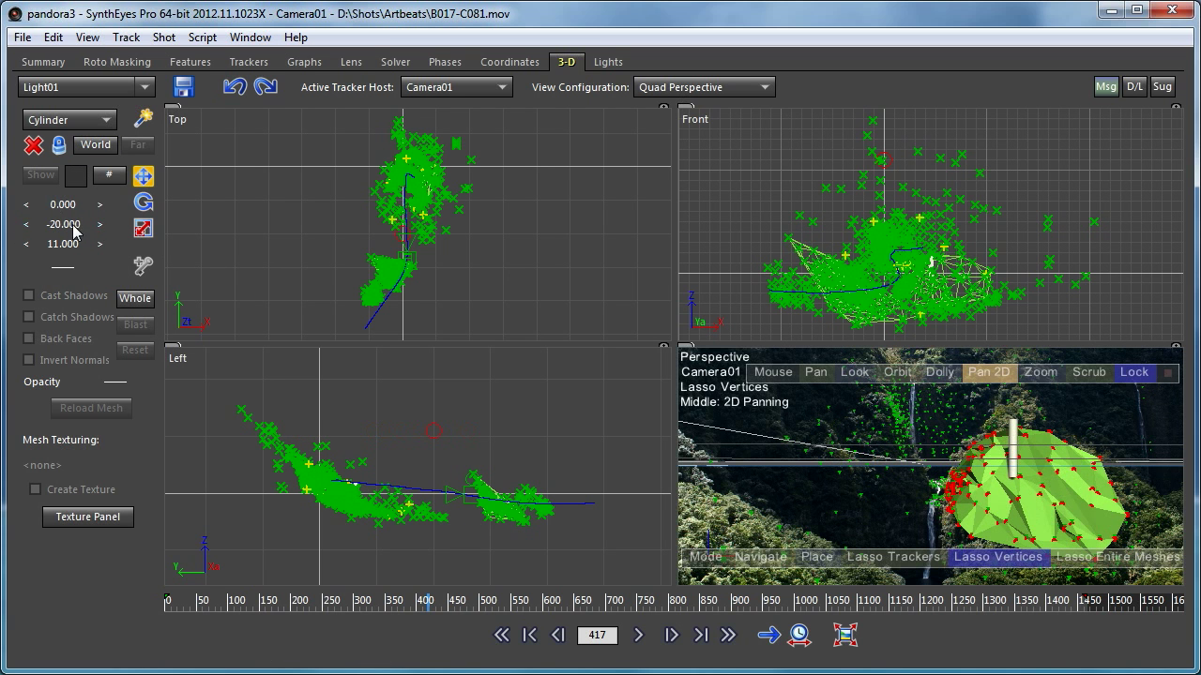
pyautogui.moveTo(395, 240)
pyautogui.mouseDown()
pyautogui.moveTo(329, 221)
pyautogui.moveTo(395, 138)
pyautogui.moveTo(403, 169)
pyautogui.moveTo(387, 172)
pyautogui.moveTo(409, 161)
pyautogui.moveTo(413, 192)
pyautogui.moveTo(354, 191)
pyautogui.moveTo(373, 190)
pyautogui.moveTo(390, 158)
pyautogui.moveTo(398, 168)
pyautogui.mouseUp()
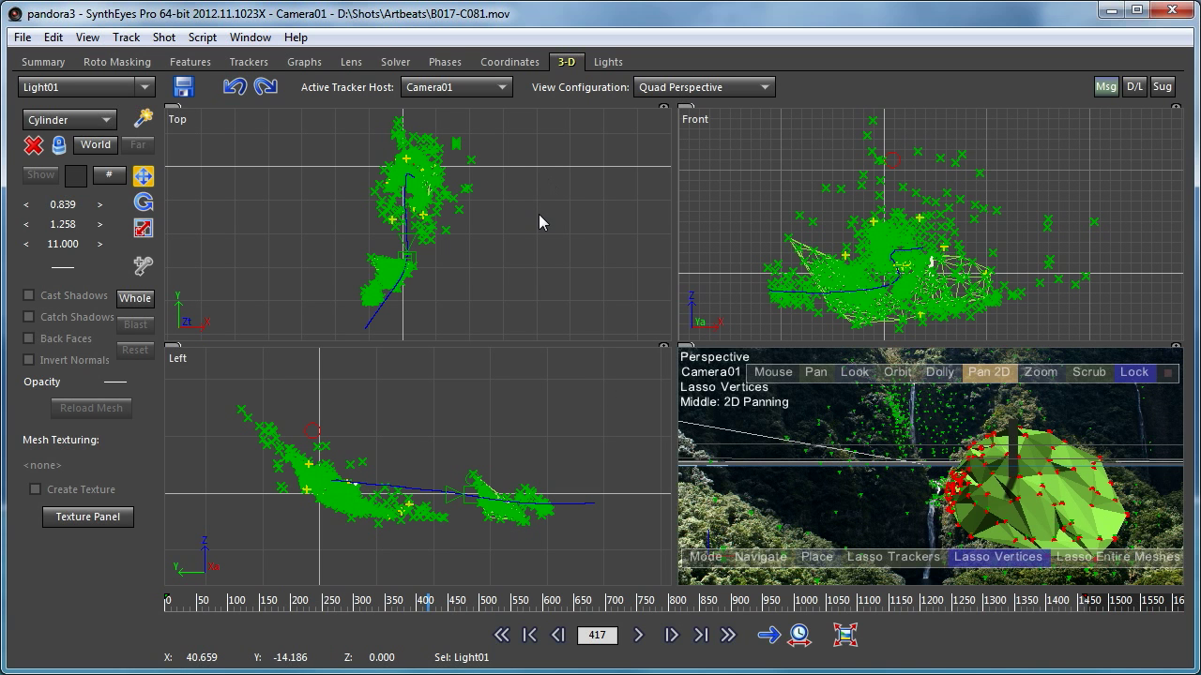
# Scrub through the shot to frame 1465 and back to frame 362, checking the mesh and cylinder in a zoomed-out perspective view.
pyautogui.moveTo(770, 609); pyautogui.dragTo(1198, 615)
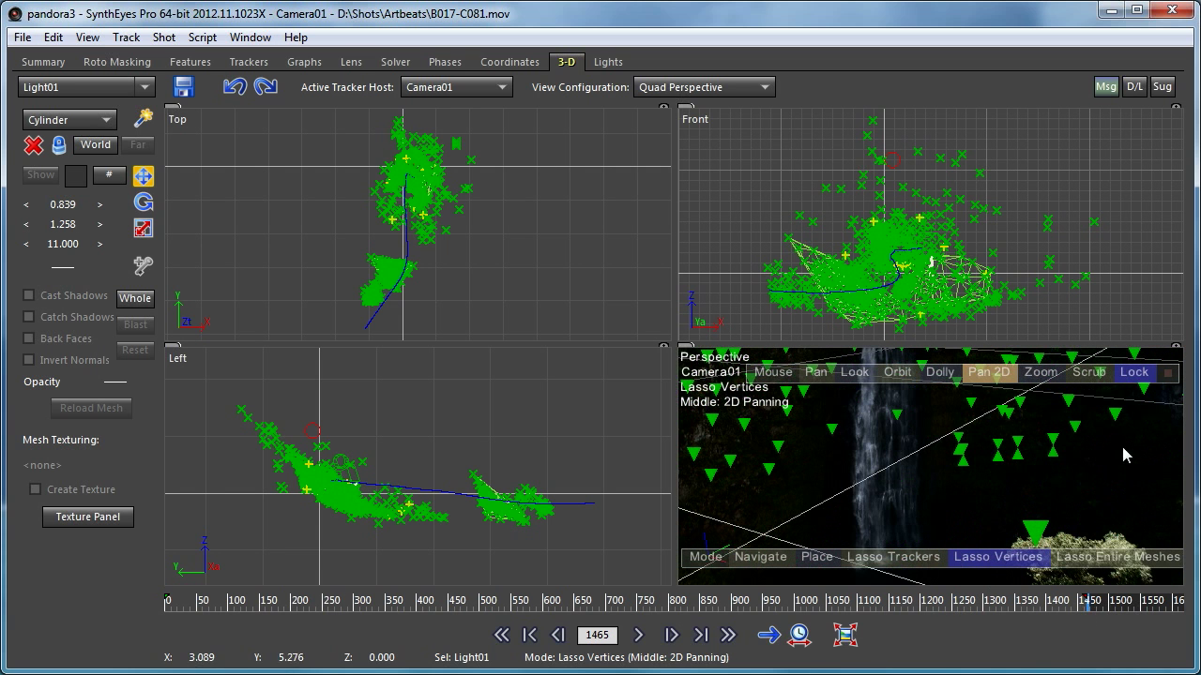
pyautogui.scroll(-5, 984, 472)
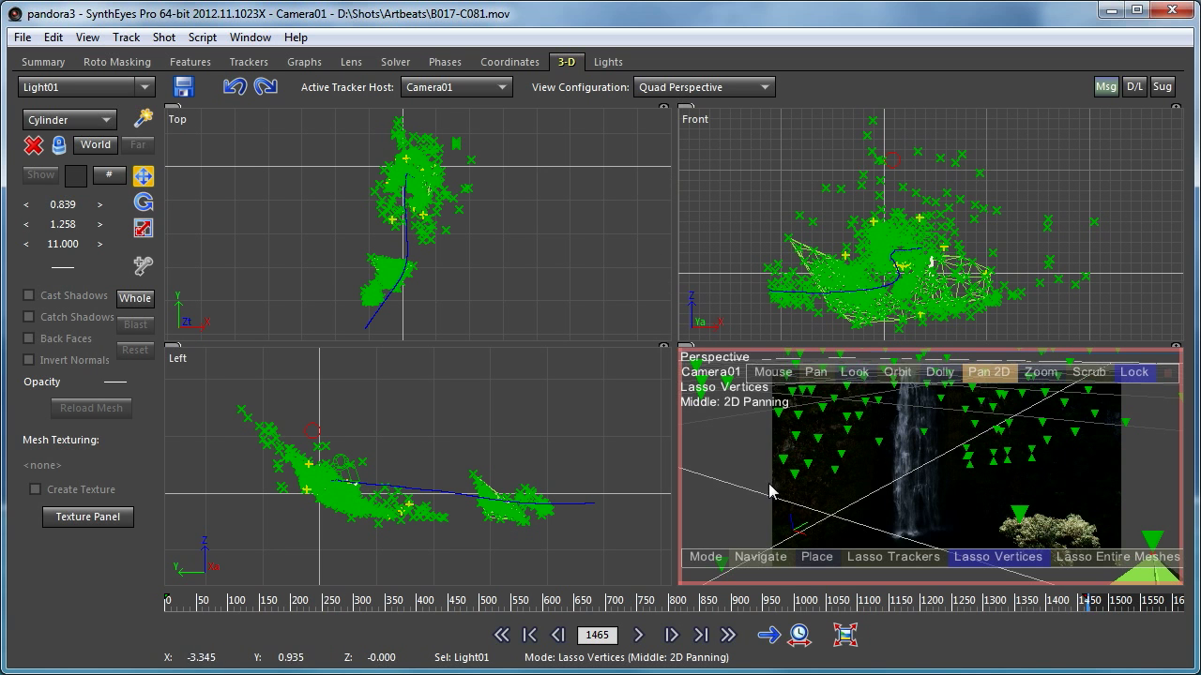
pyautogui.click(788, 601)
pyautogui.moveTo(764, 593); pyautogui.dragTo(392, 585)
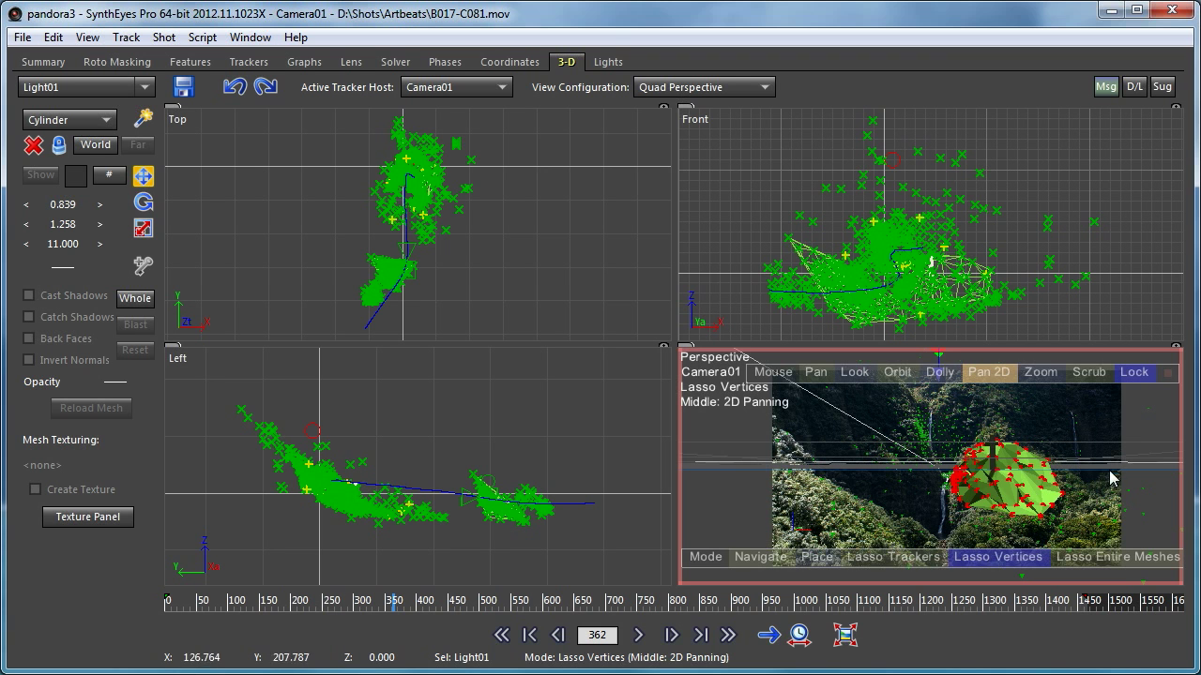
# Show only the perspective view and apply a Rolling Front Projection to the hillside tracker mesh.
pyautogui.click(671, 90)
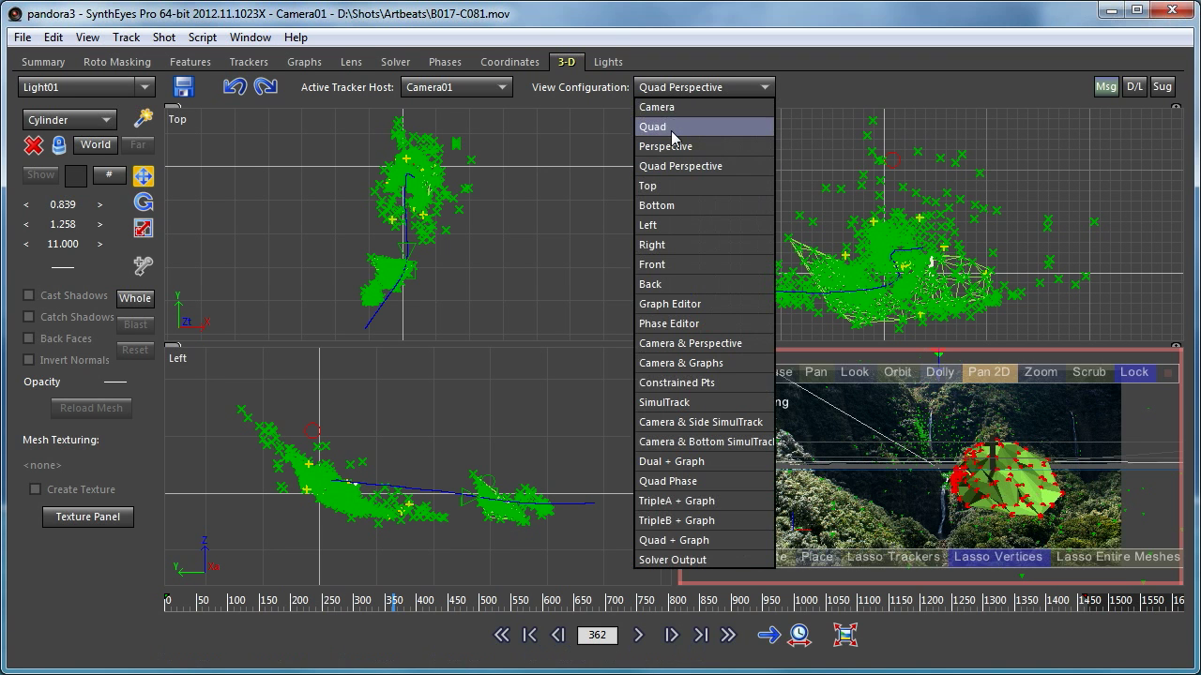
pyautogui.click(670, 129)
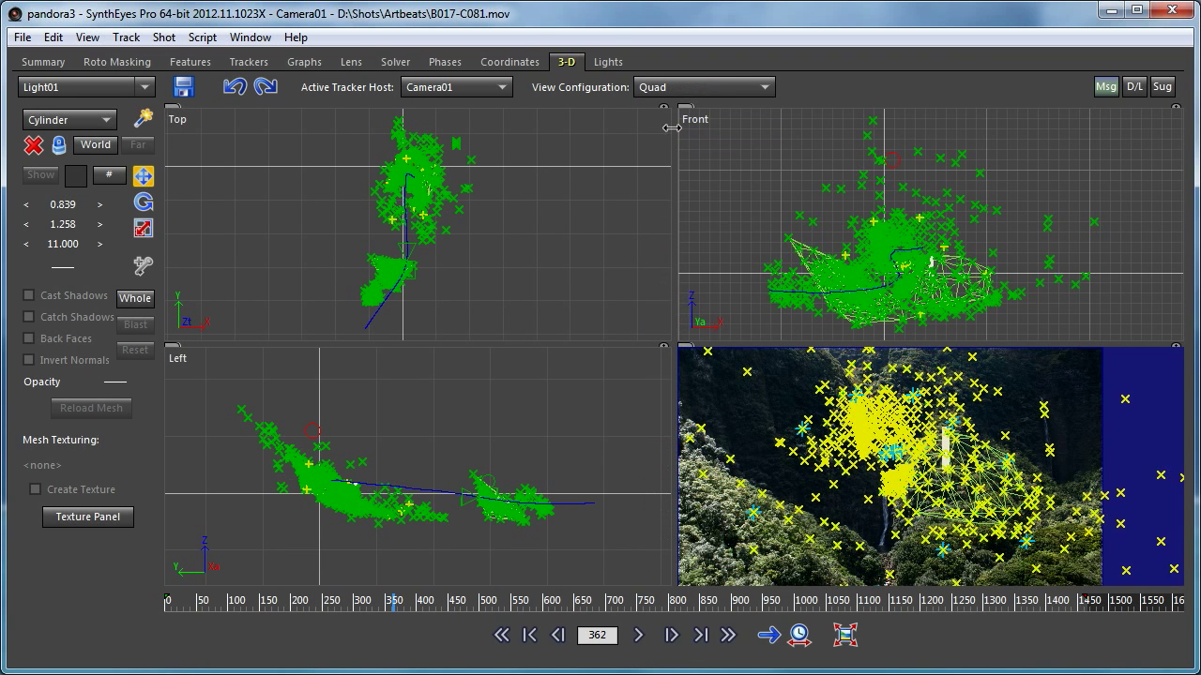
pyautogui.click(694, 87)
pyautogui.click(724, 144)
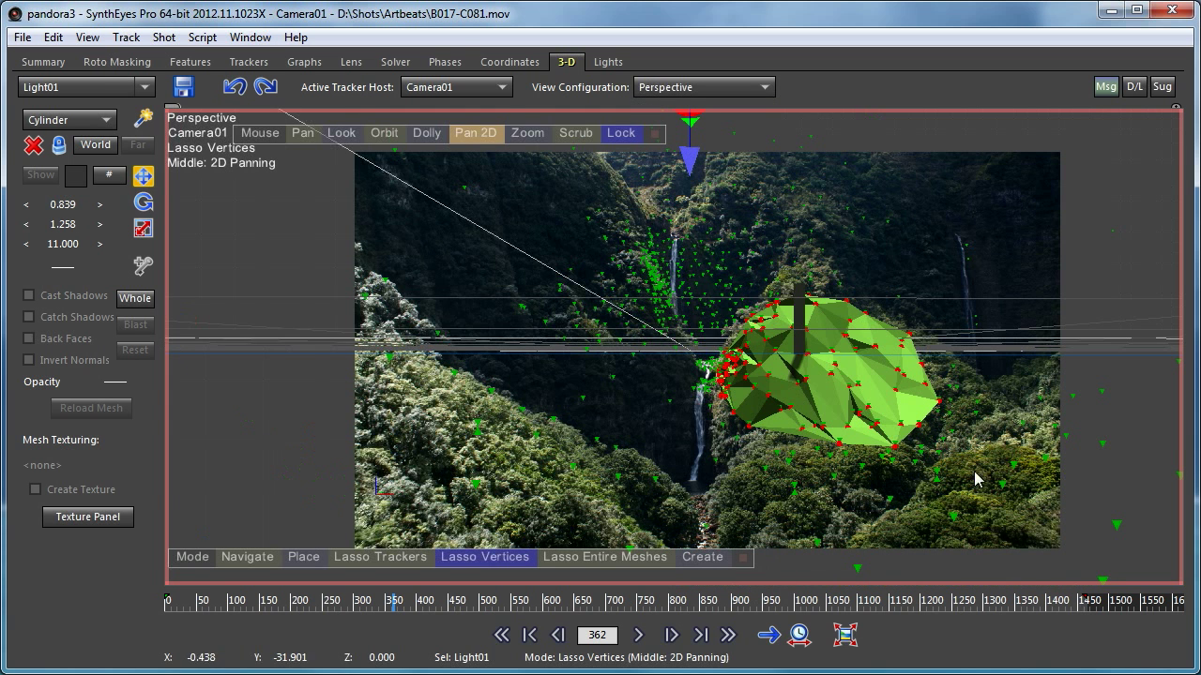
pyautogui.rightClick(318, 173)
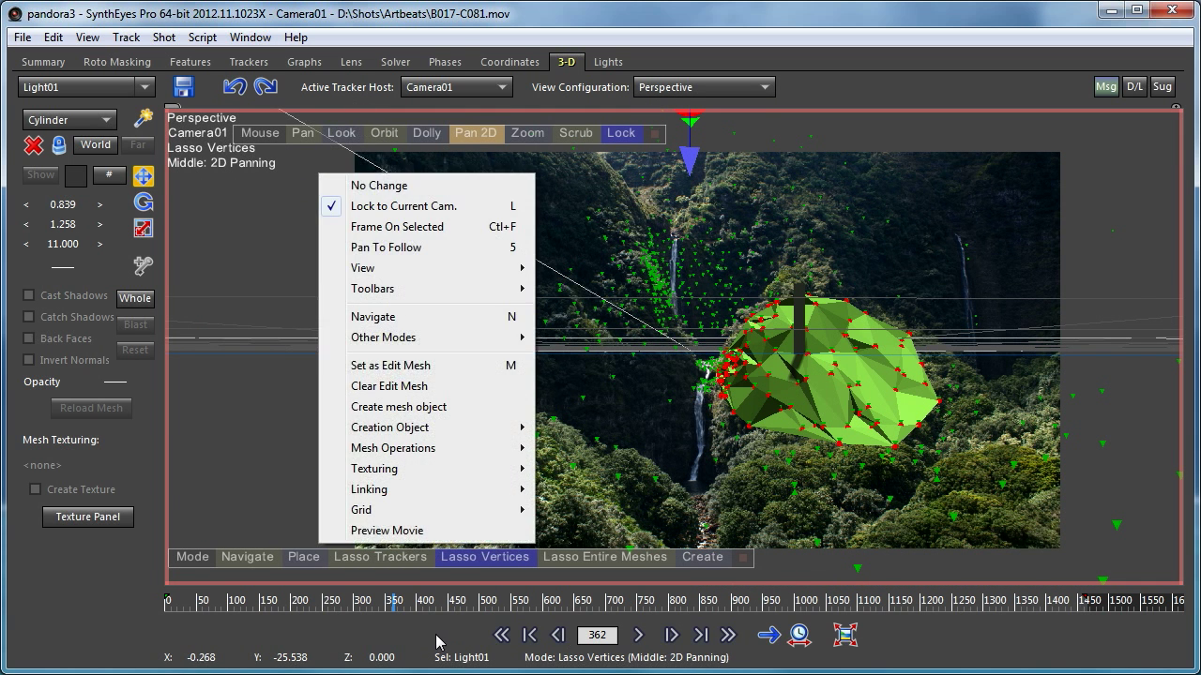
pyautogui.moveTo(469, 479)
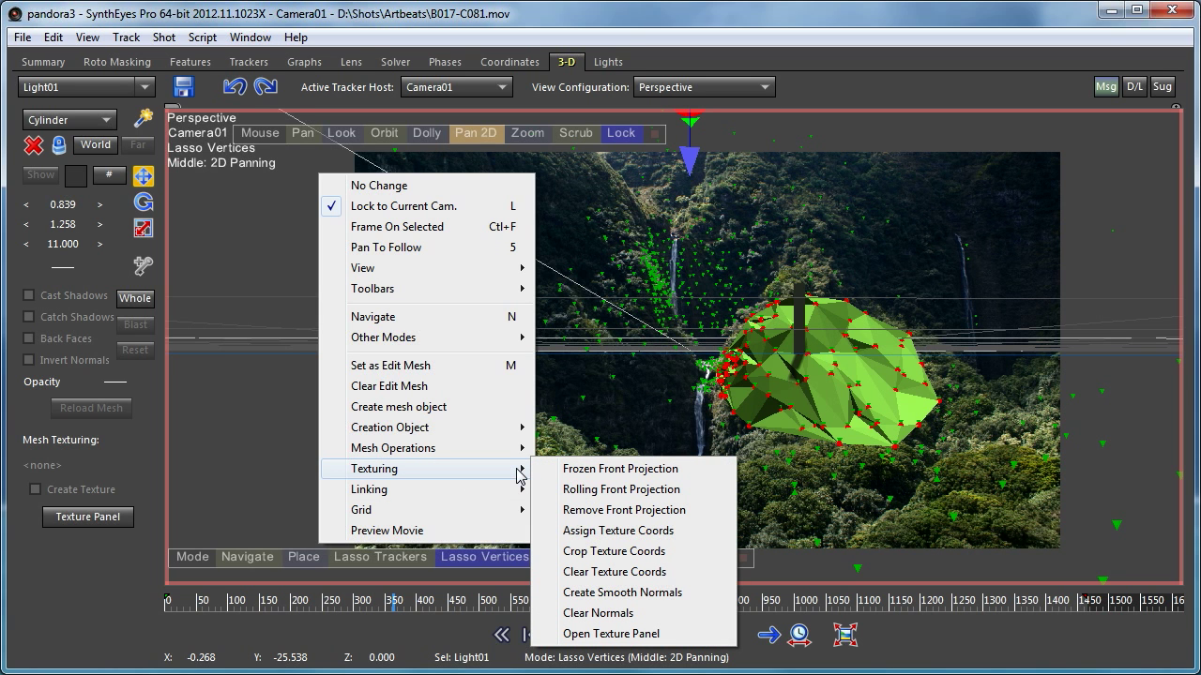
pyautogui.click(636, 490)
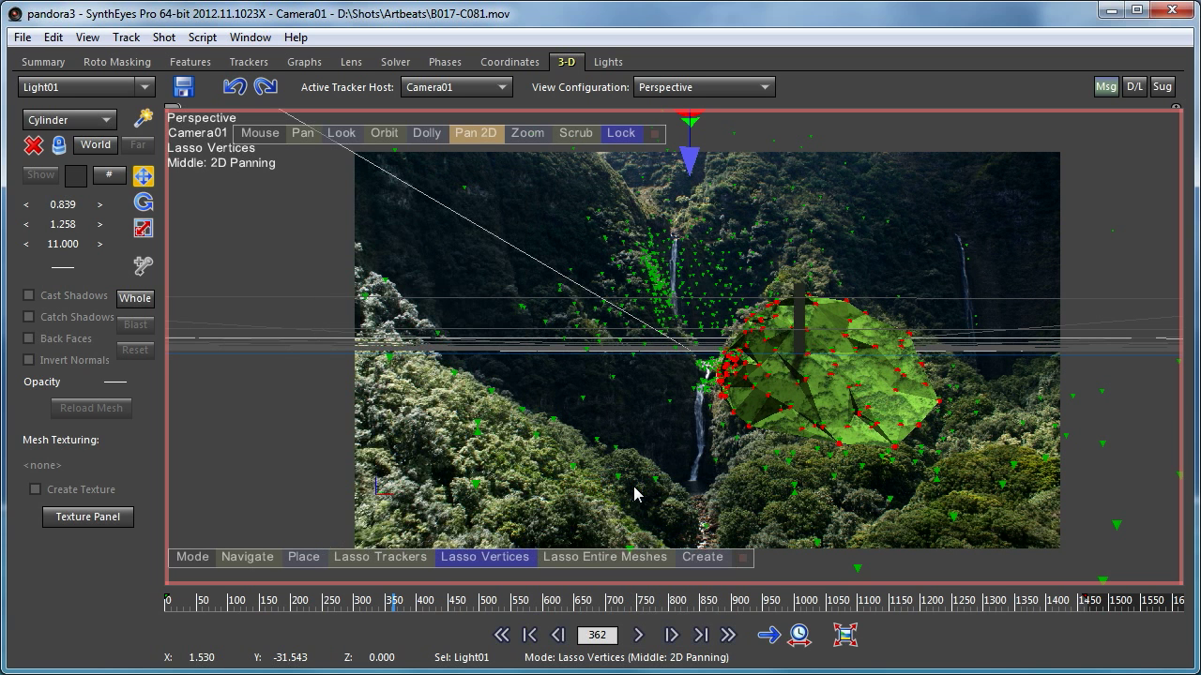
# Deselect the mesh vertices and clear the edit mesh at around frame 421.
pyautogui.click(424, 241)
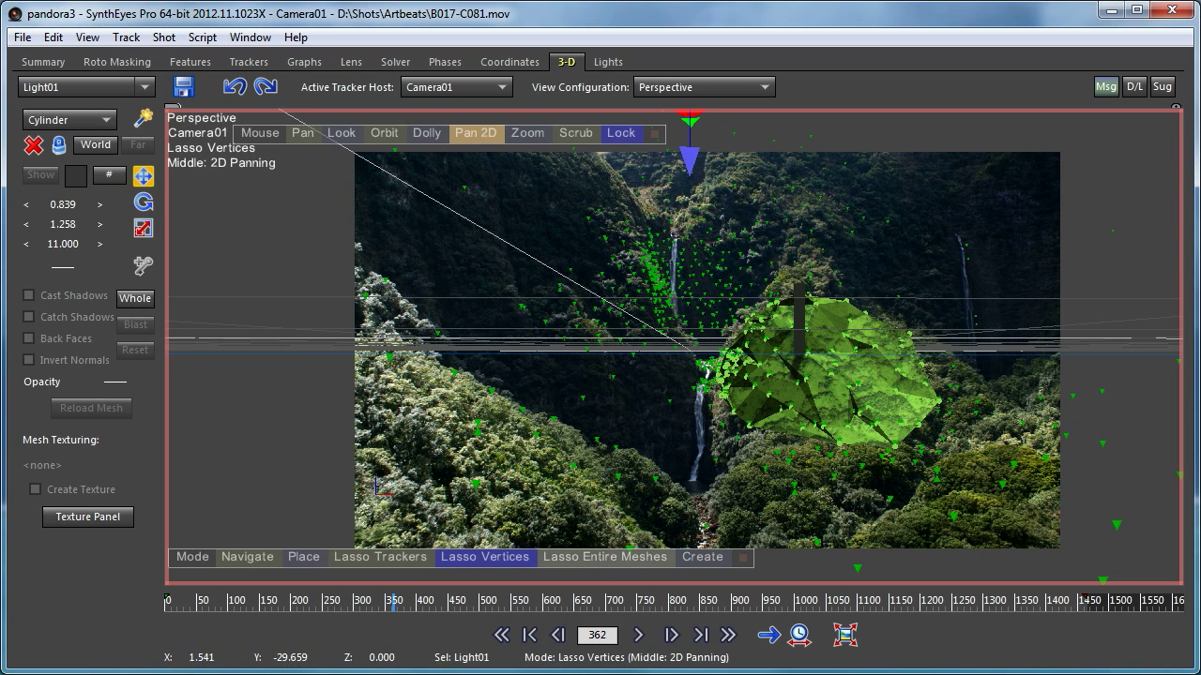
pyautogui.moveTo(319, 605); pyautogui.dragTo(427, 609)
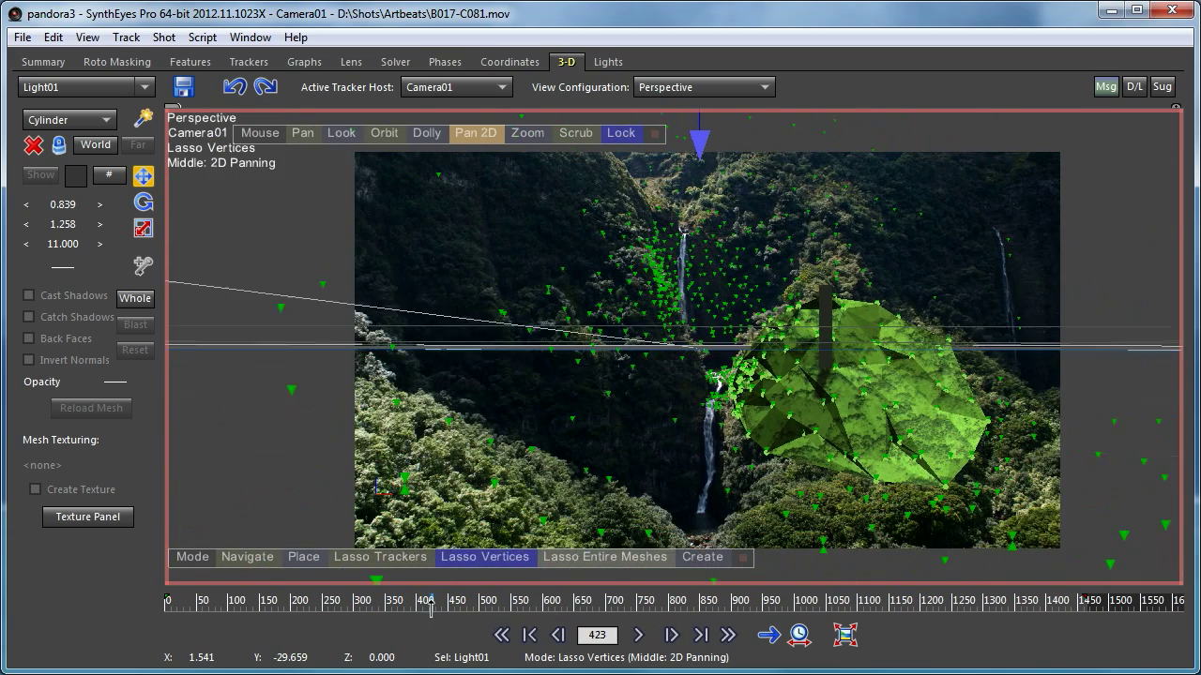
pyautogui.rightClick(445, 218)
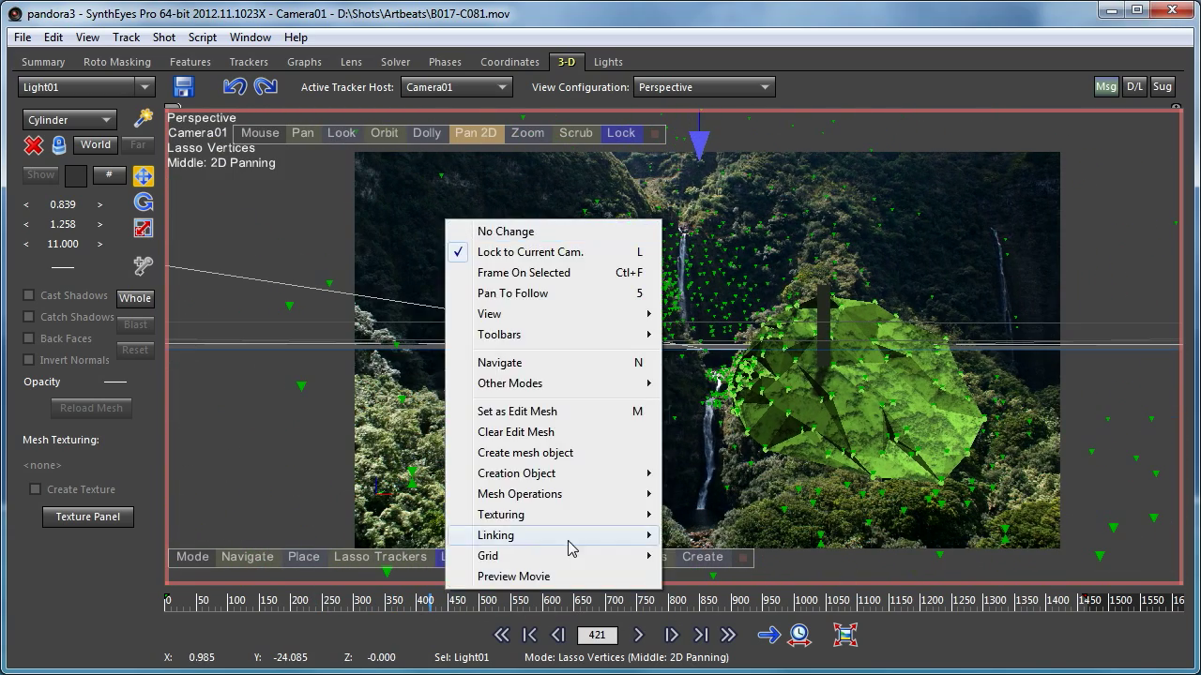
pyautogui.click(549, 433)
# Scrub between frames 473 and 619, returning to frame 545, to examine the cylinder and its shadow on the projected hillside.
pyautogui.moveTo(514, 608); pyautogui.dragTo(462, 605)
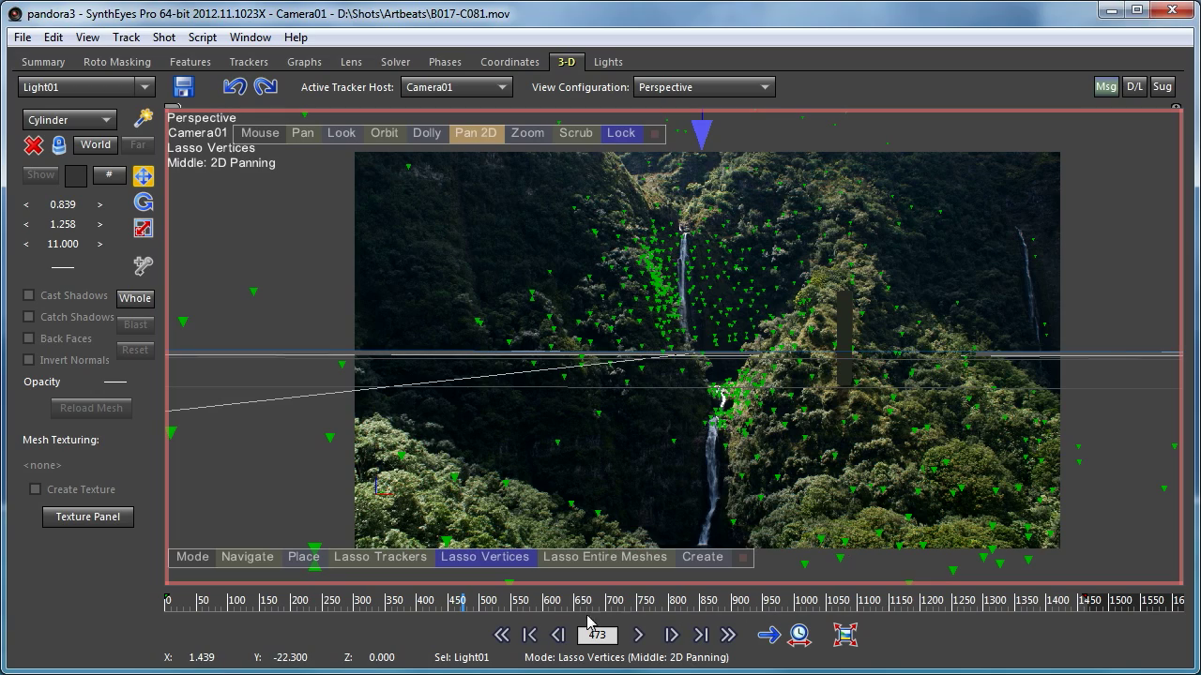
pyautogui.moveTo(540, 608)
pyautogui.mouseDown()
pyautogui.moveTo(510, 602)
pyautogui.moveTo(554, 605)
pyautogui.mouseUp()
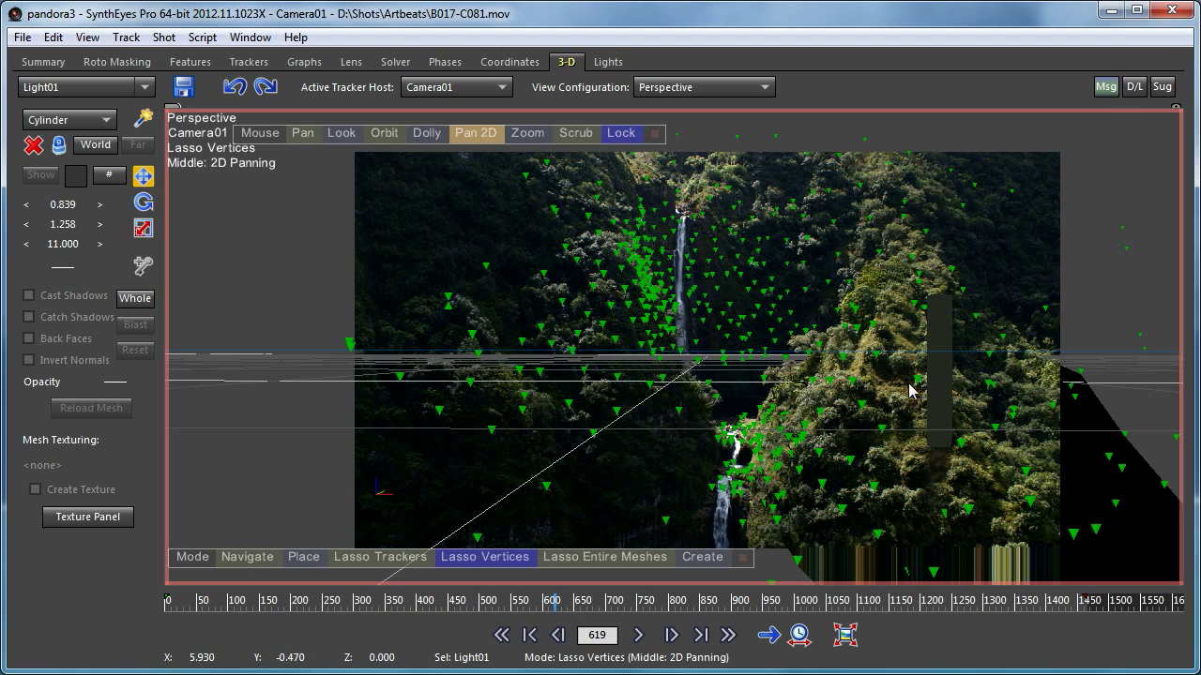
pyautogui.moveTo(700, 603); pyautogui.dragTo(513, 591)
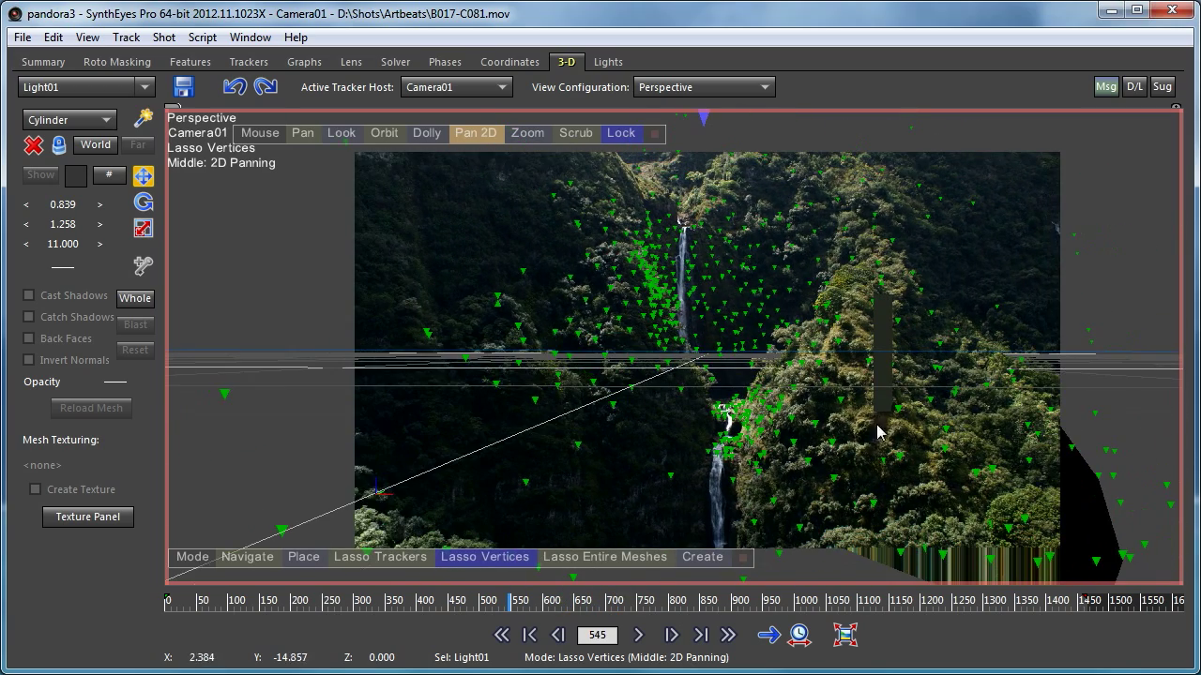
# In the Quad Perspective layout, reposition the light in the Top view to about X -2.62, Y 3.14.
pyautogui.click(692, 92)
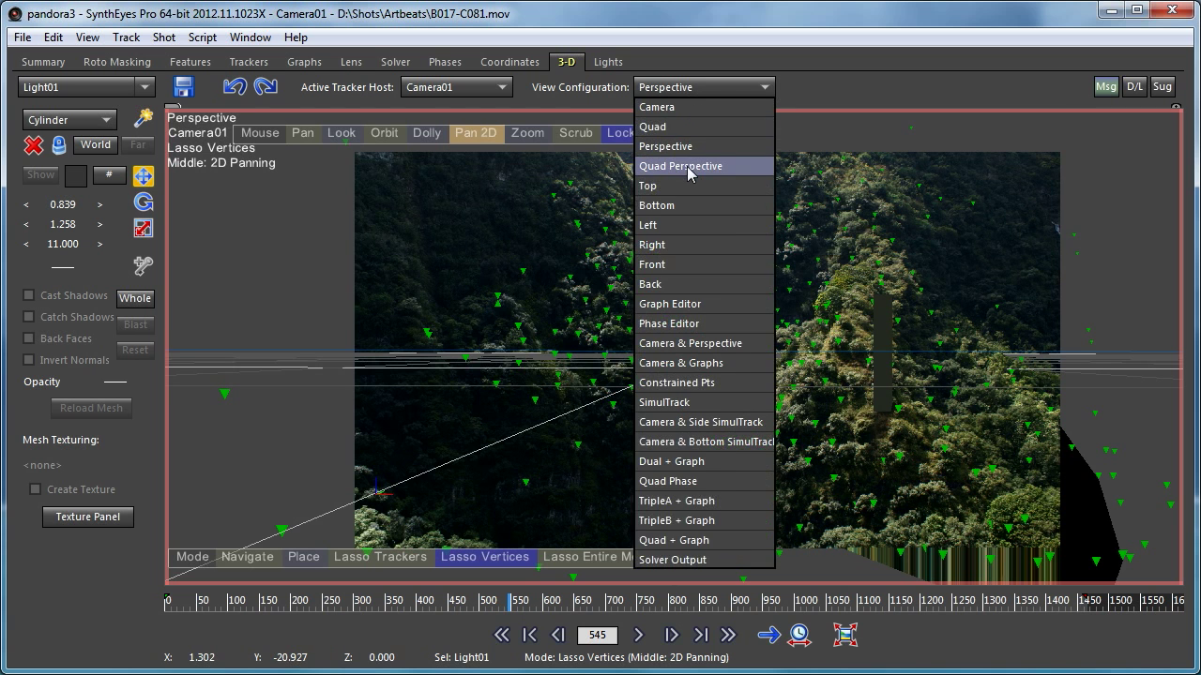
pyautogui.click(689, 165)
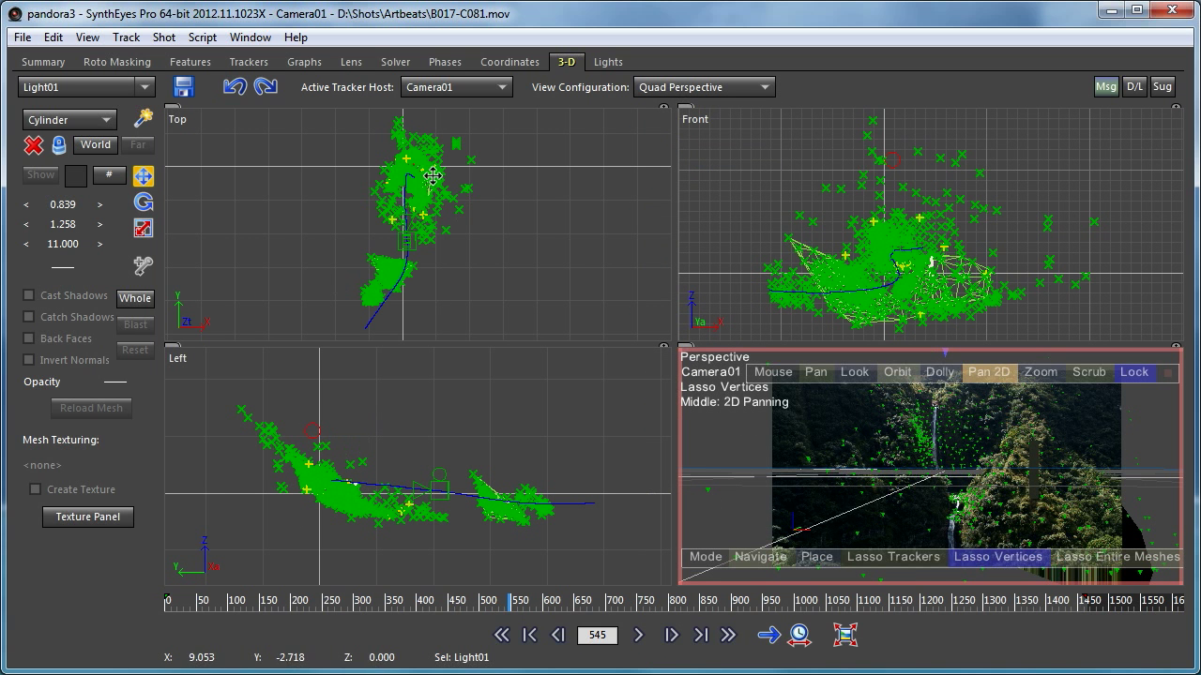
pyautogui.scroll(5, 413, 174)
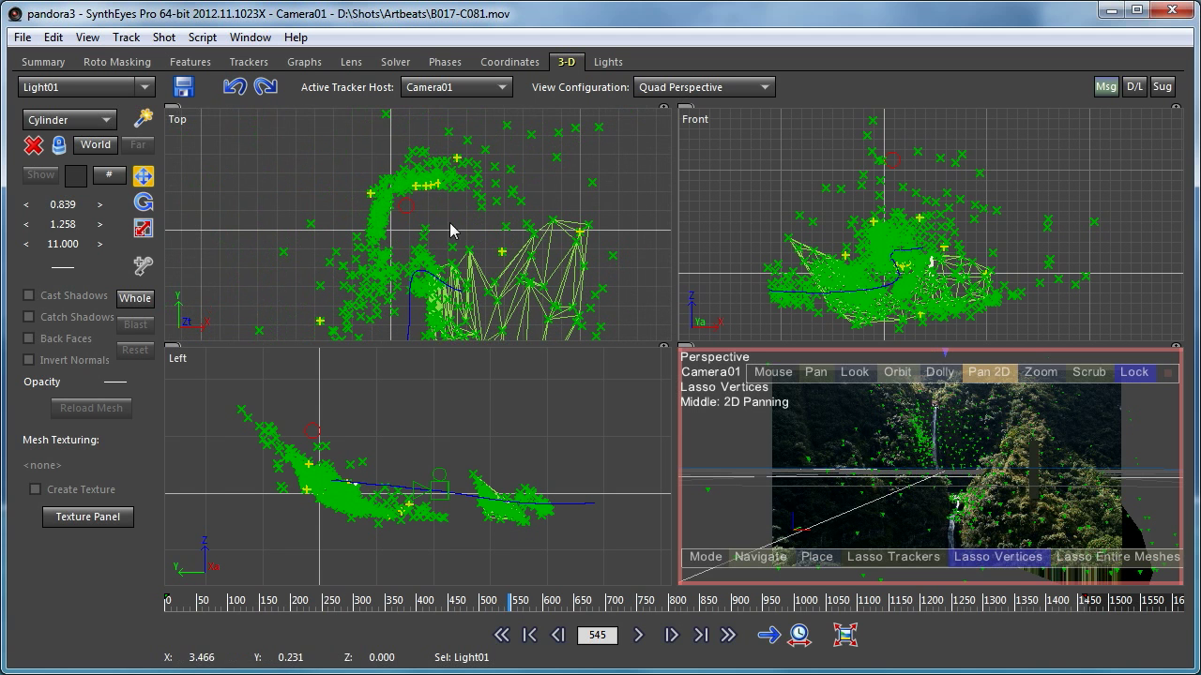
pyautogui.moveTo(415, 210); pyautogui.dragTo(349, 171)
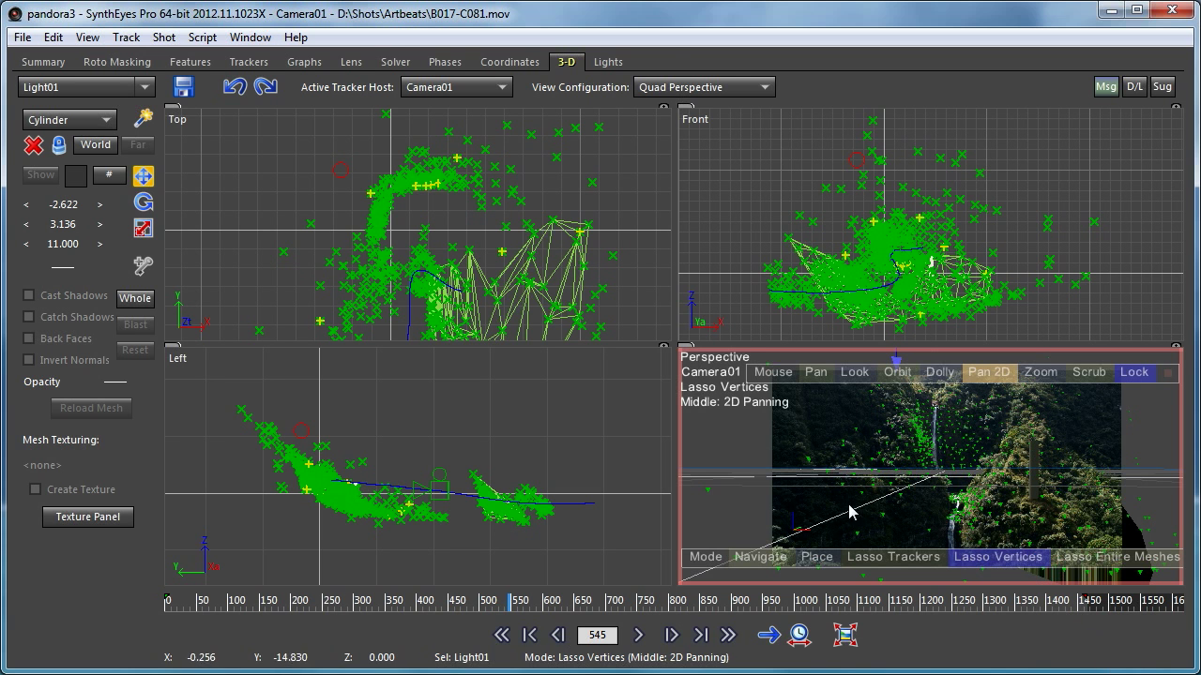
# Show only the perspective view and move to frame 900, where the waterfall cliff fills the shot.
pyautogui.click(706, 87)
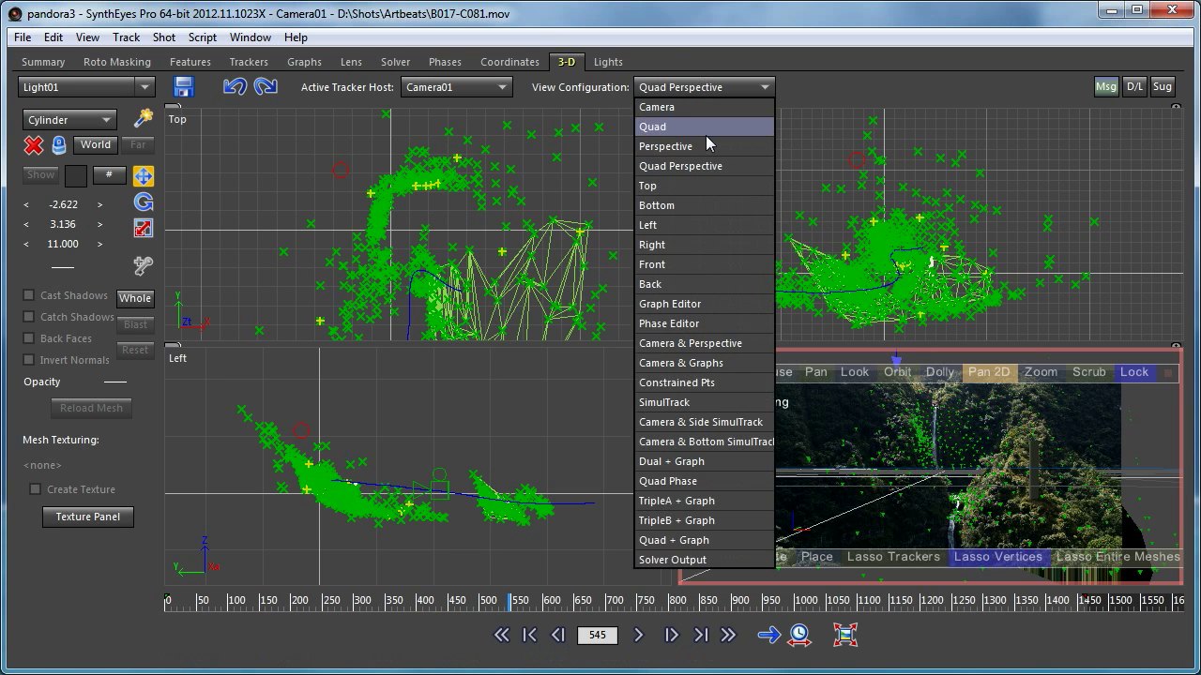
pyautogui.click(769, 123)
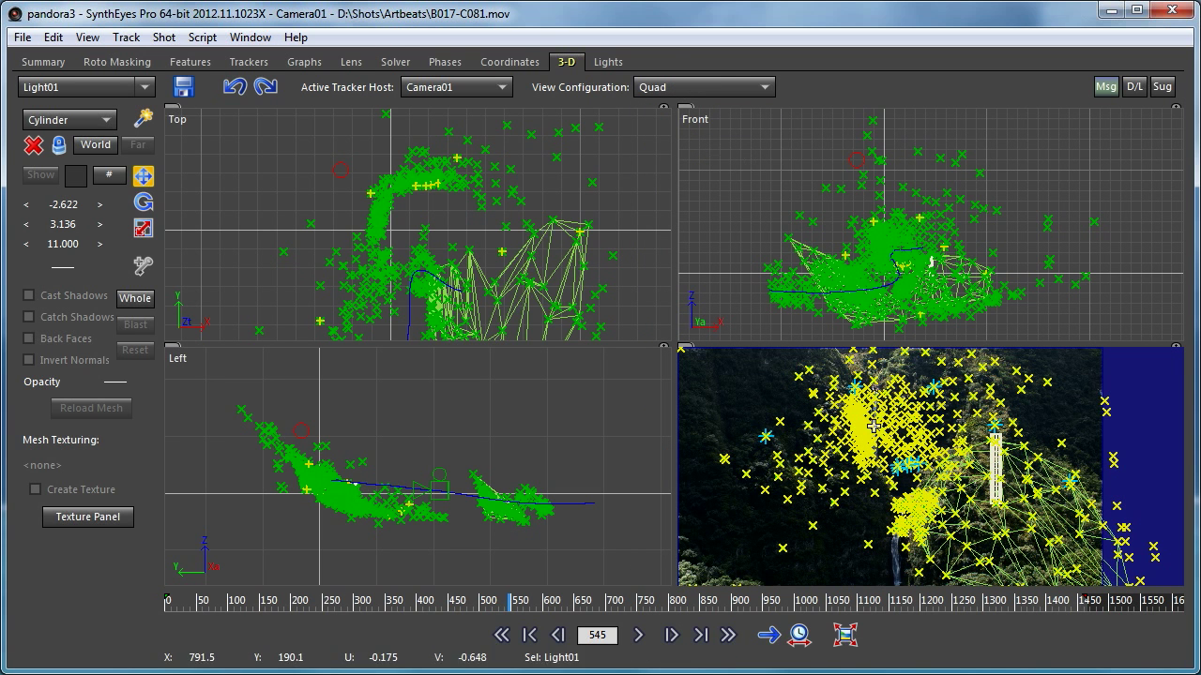
pyautogui.click(686, 87)
pyautogui.click(668, 143)
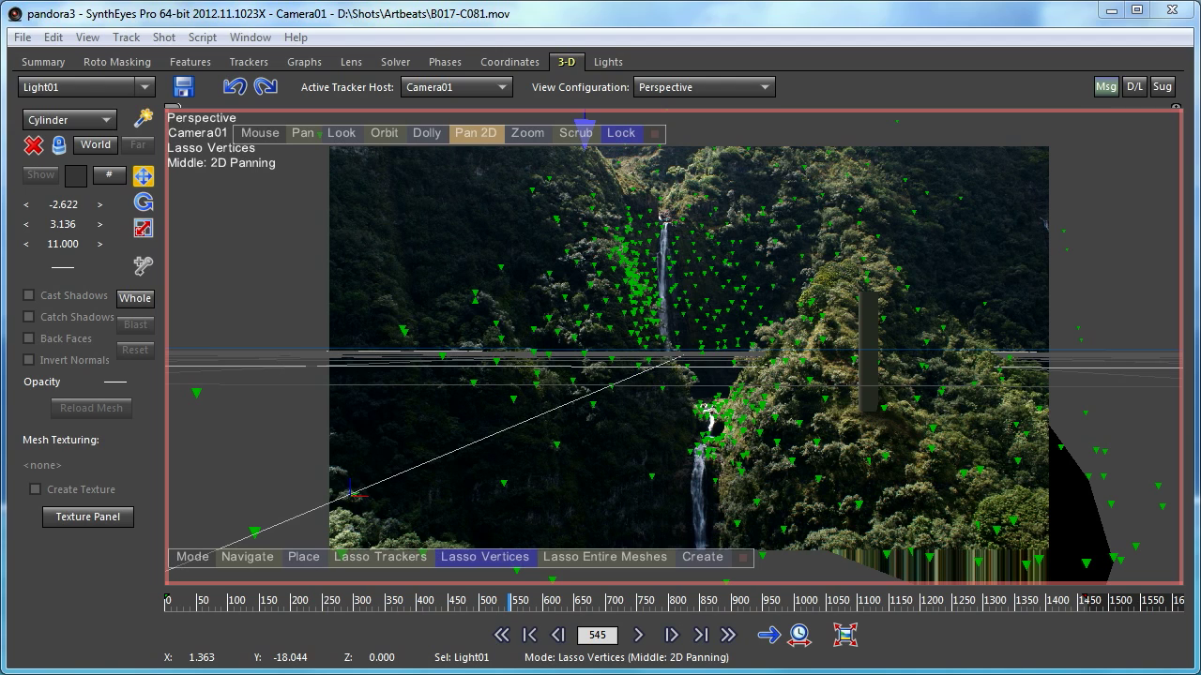
pyautogui.moveTo(528, 608); pyautogui.dragTo(732, 626)
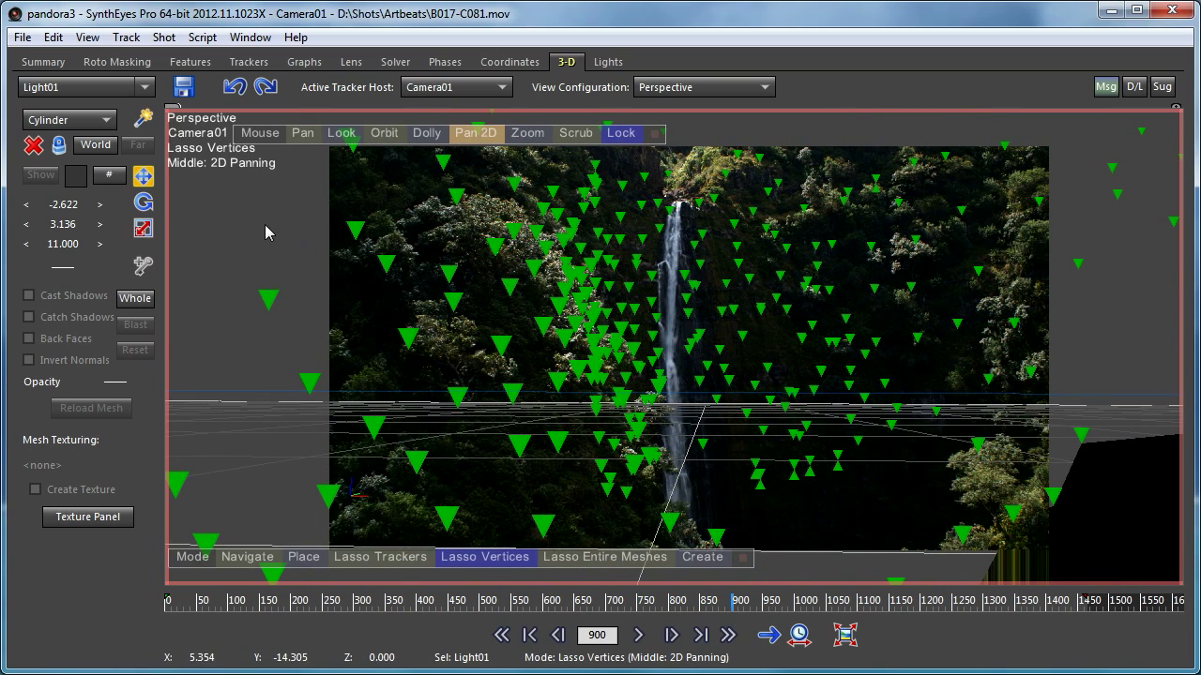
# Select the existing tracker mesh TrkMesh01 and set it as the edit mesh.
pyautogui.click(146, 87)
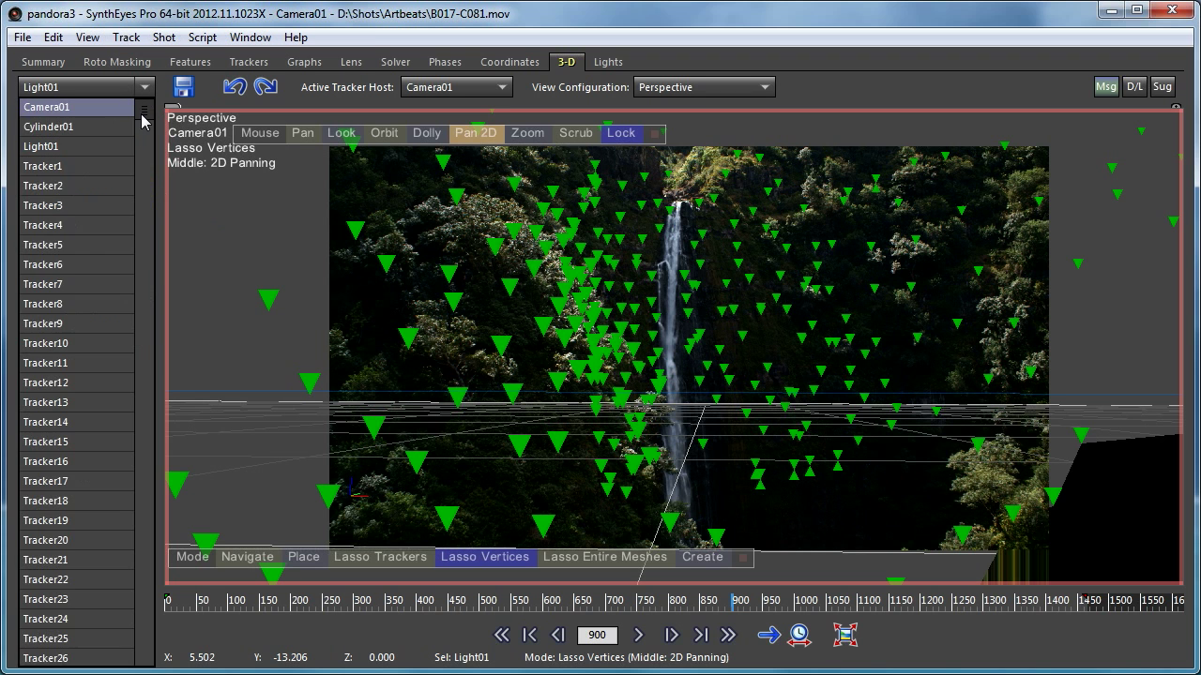
pyautogui.moveTo(143, 118); pyautogui.dragTo(150, 668)
pyautogui.click(119, 660)
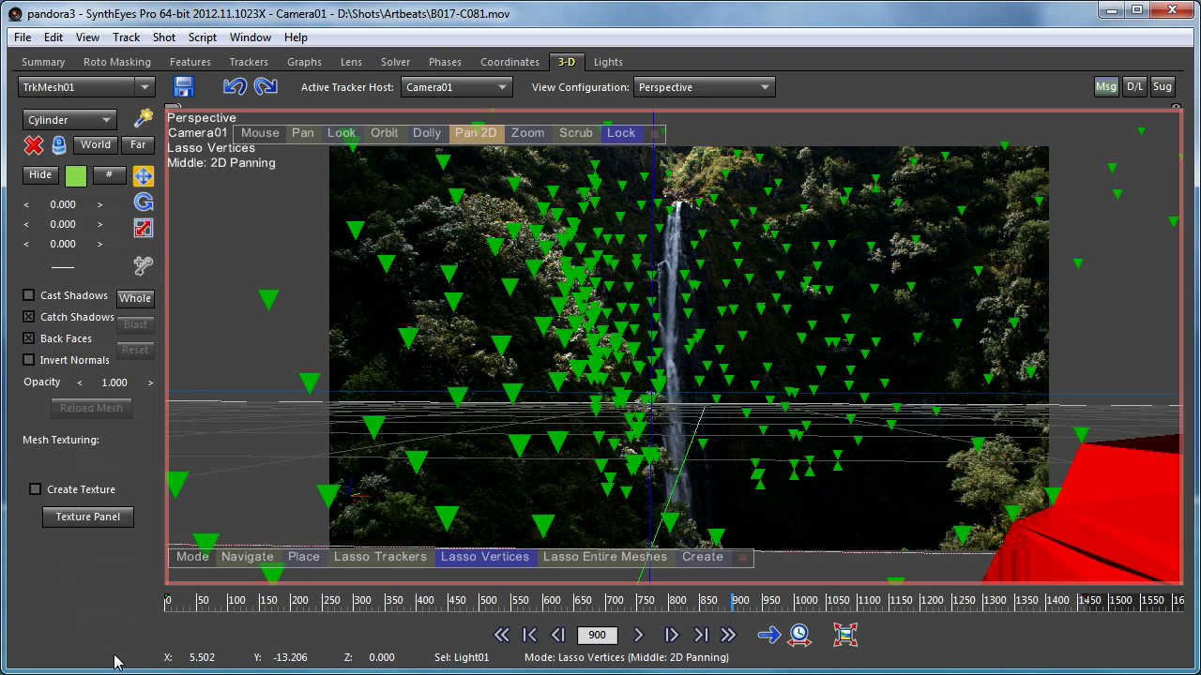
pyautogui.rightClick(261, 218)
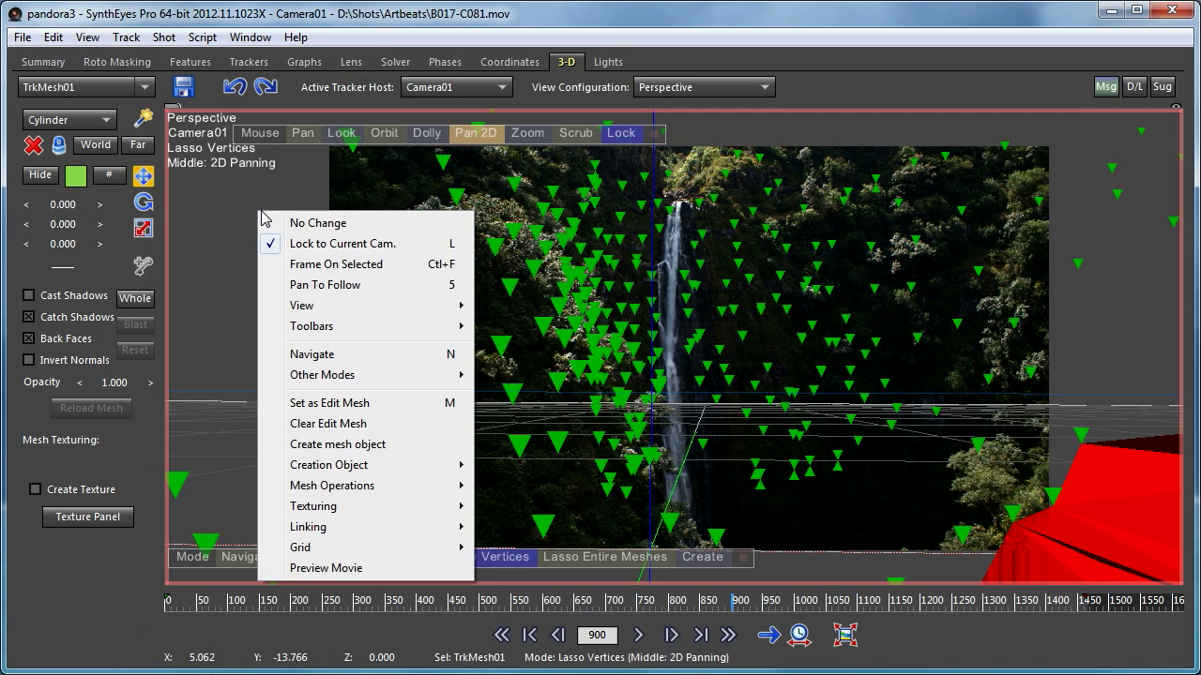
pyautogui.click(354, 404)
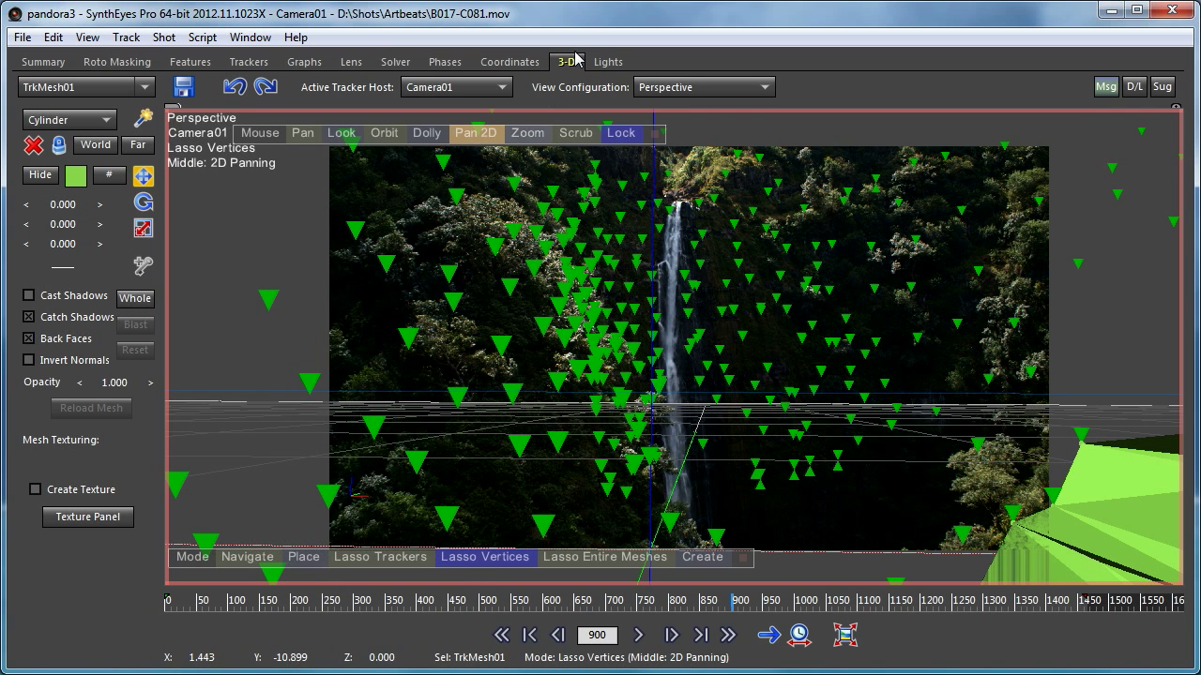
# With the view unlocked from the camera, lasso the trackers on the cliff around the waterfall and triangulate them into the edit mesh.
pyautogui.click(621, 132)
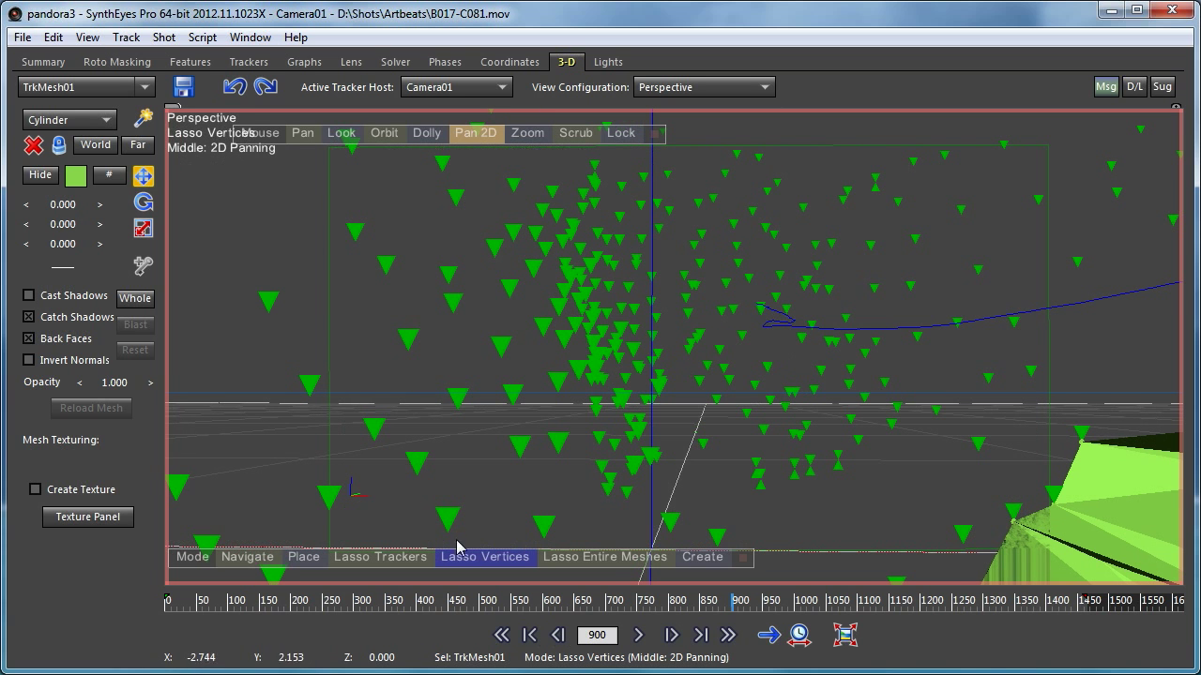
pyautogui.moveTo(682, 362)
pyautogui.mouseDown()
pyautogui.moveTo(713, 325)
pyautogui.moveTo(670, 350)
pyautogui.moveTo(682, 362)
pyautogui.mouseUp()
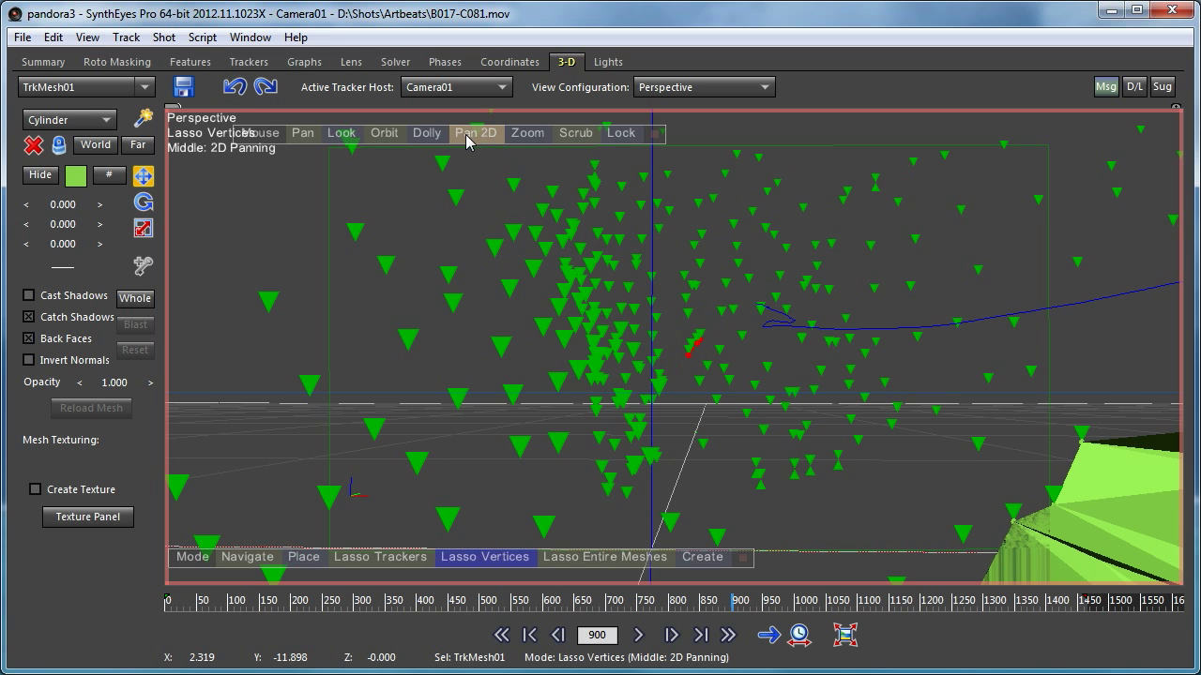
pyautogui.moveTo(391, 130)
pyautogui.mouseDown(button='middle')
pyautogui.moveTo(308, 289)
pyautogui.moveTo(404, 152)
pyautogui.moveTo(390, 140)
pyautogui.moveTo(275, 380)
pyautogui.moveTo(511, 375)
pyautogui.moveTo(732, 281)
pyautogui.moveTo(488, 375)
pyautogui.moveTo(263, 429)
pyautogui.moveTo(737, 340)
pyautogui.moveTo(844, 233)
pyautogui.moveTo(809, 325)
pyautogui.moveTo(316, 394)
pyautogui.moveTo(56, 413)
pyautogui.mouseUp(button='middle')
pyautogui.click(386, 133)
pyautogui.moveTo(56, 413); pyautogui.dragTo(948, 389)
pyautogui.moveTo(4, 399); pyautogui.dragTo(14, 374)
pyautogui.moveTo(428, 134); pyautogui.dragTo(386, 296)
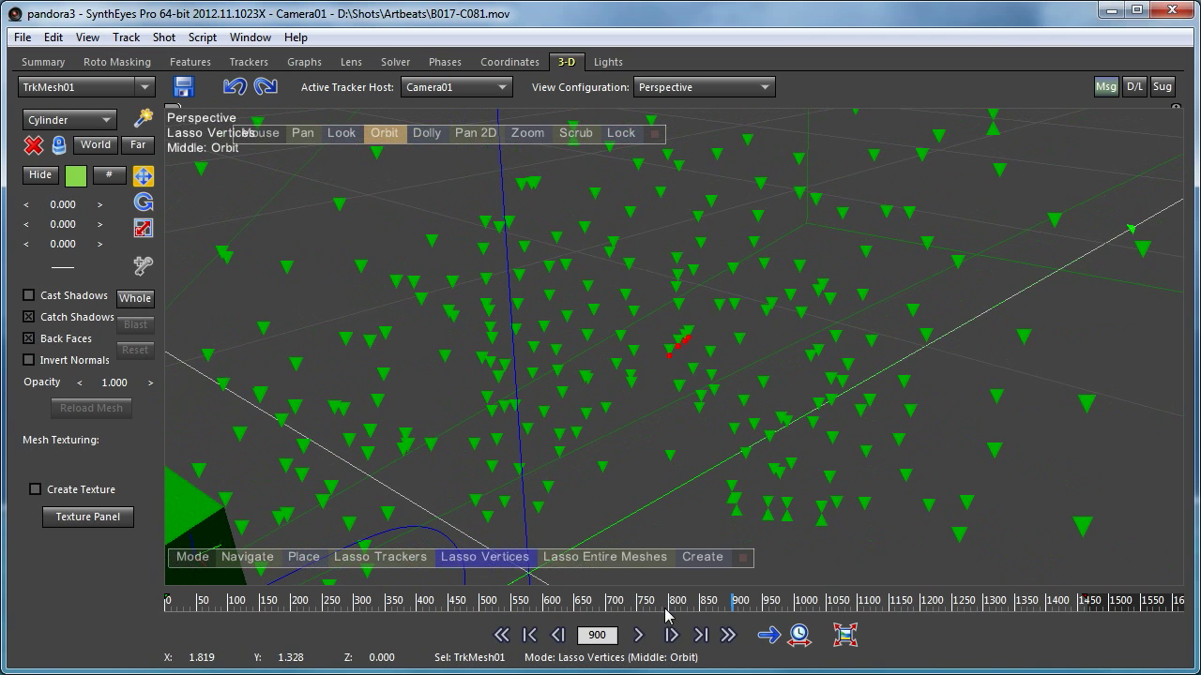
pyautogui.moveTo(584, 537)
pyautogui.mouseDown()
pyautogui.moveTo(811, 521)
pyautogui.moveTo(799, 153)
pyautogui.moveTo(723, 139)
pyautogui.moveTo(583, 140)
pyautogui.moveTo(502, 169)
pyautogui.moveTo(526, 538)
pyautogui.mouseUp()
pyautogui.rightClick(417, 166)
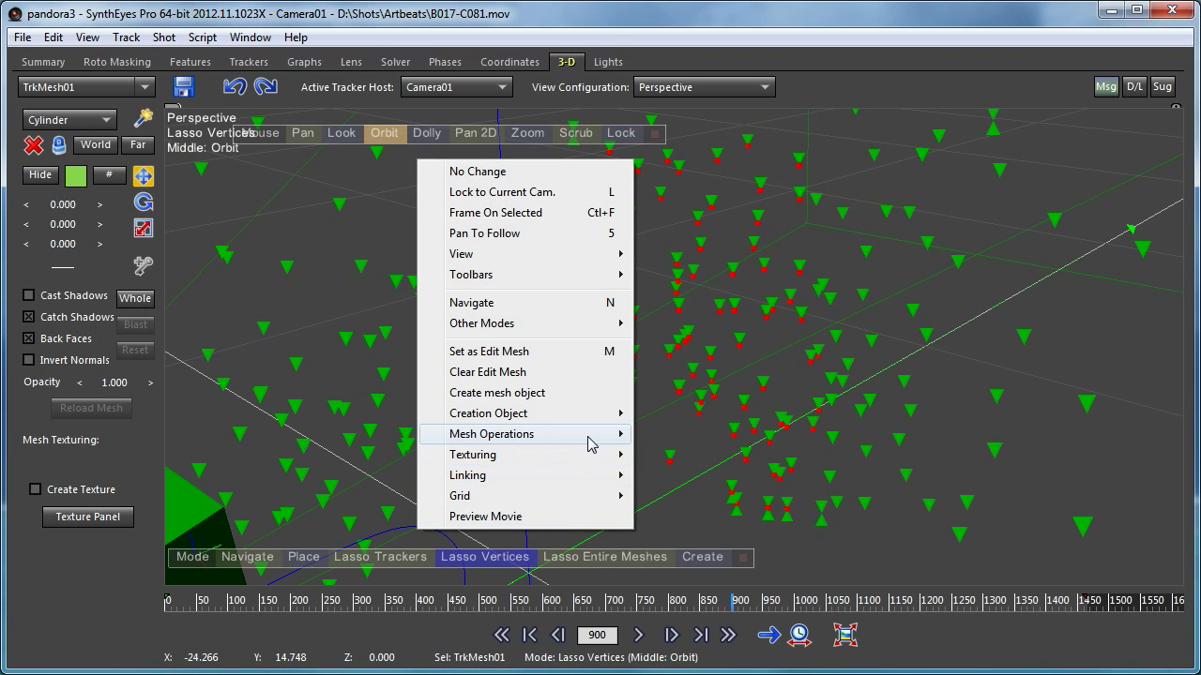
pyautogui.moveTo(594, 437)
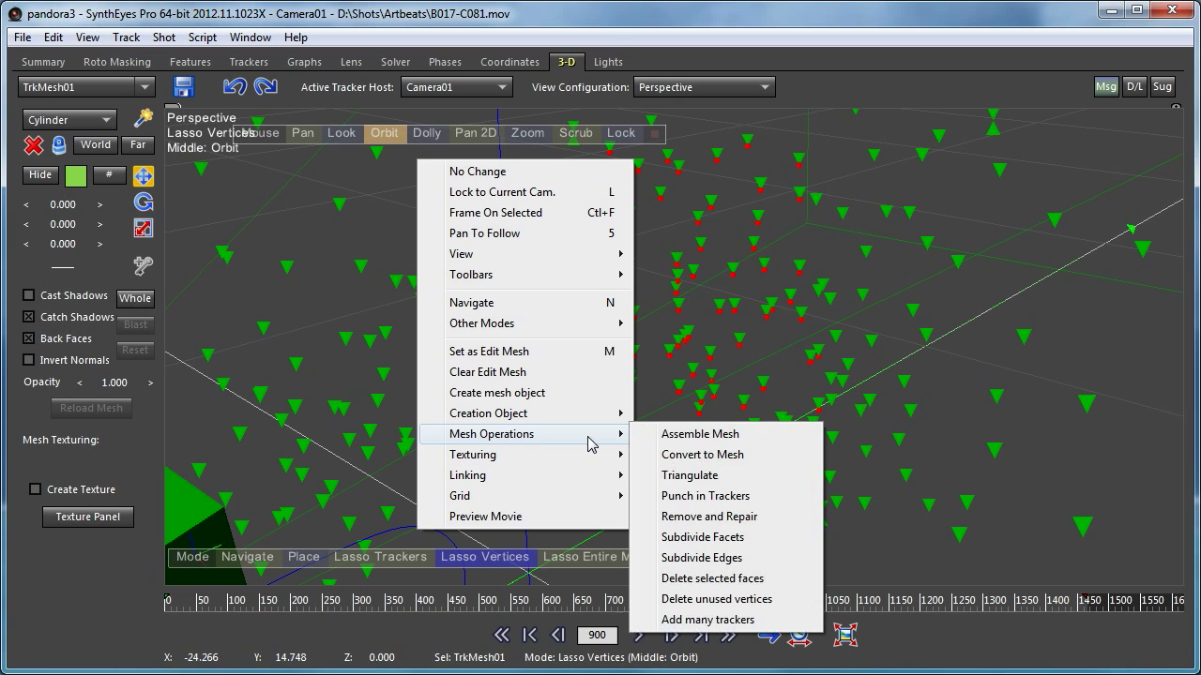
pyautogui.click(718, 475)
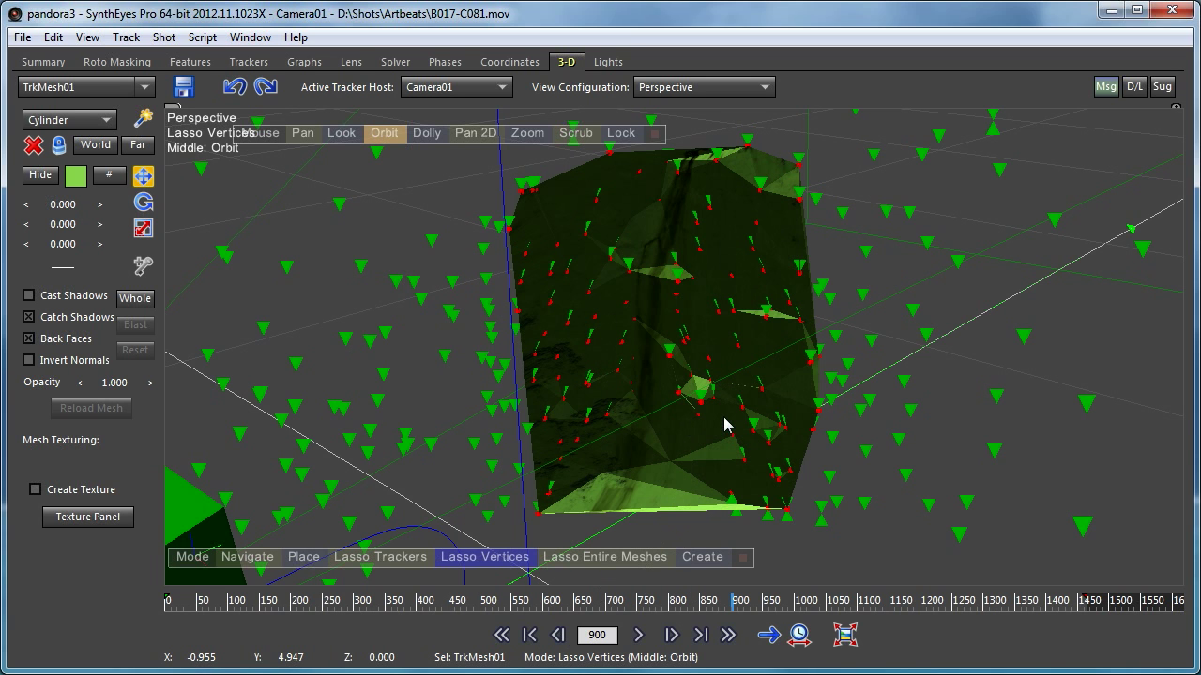
# Compare the new mesh with the shot up to frame 928, then select the protruding vertex at its lower middle and apply Remove and Repair.
pyautogui.click(612, 136)
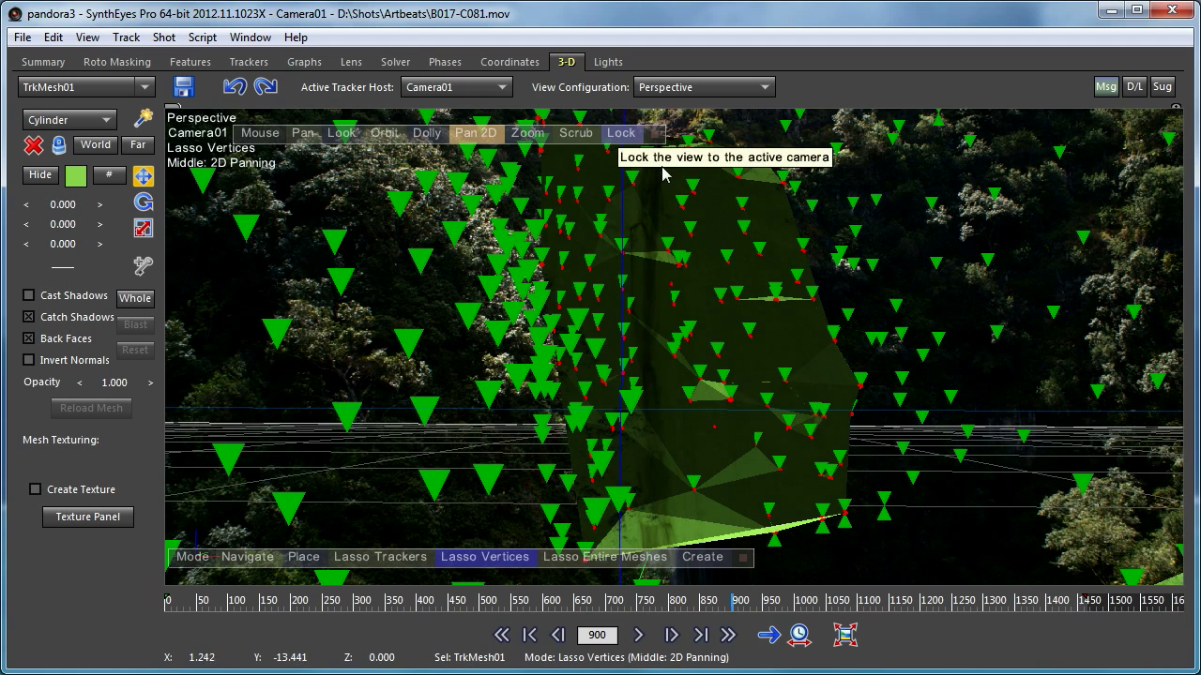
pyautogui.moveTo(724, 608); pyautogui.dragTo(757, 638)
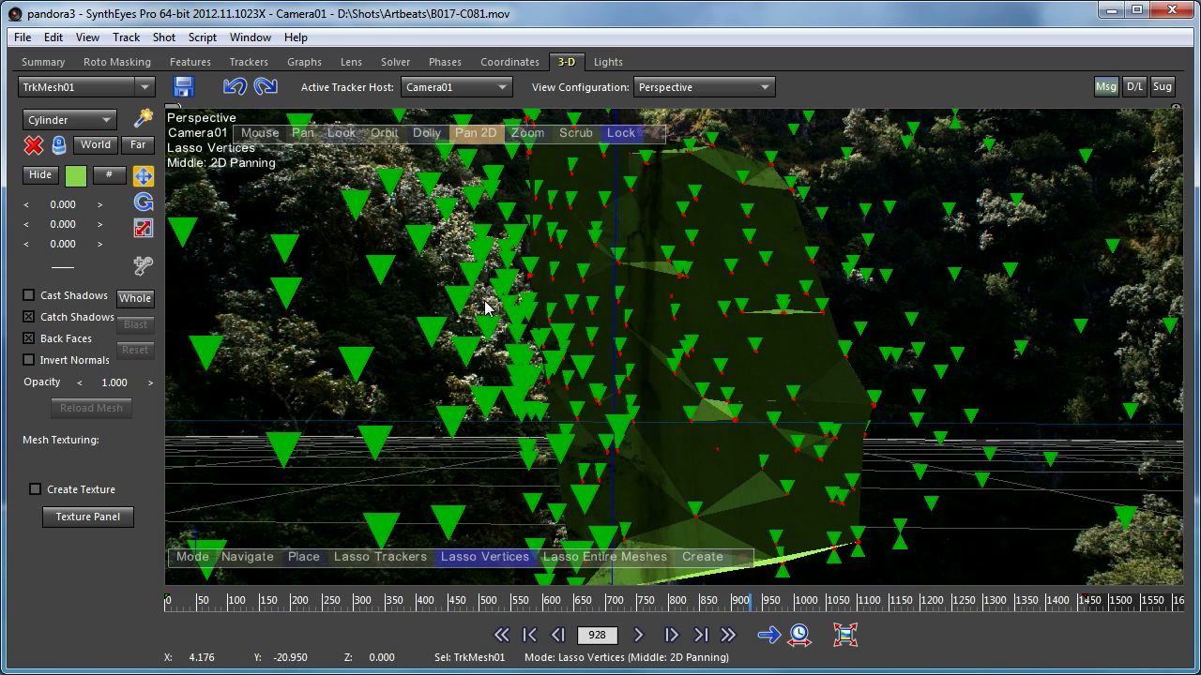
pyautogui.click(621, 135)
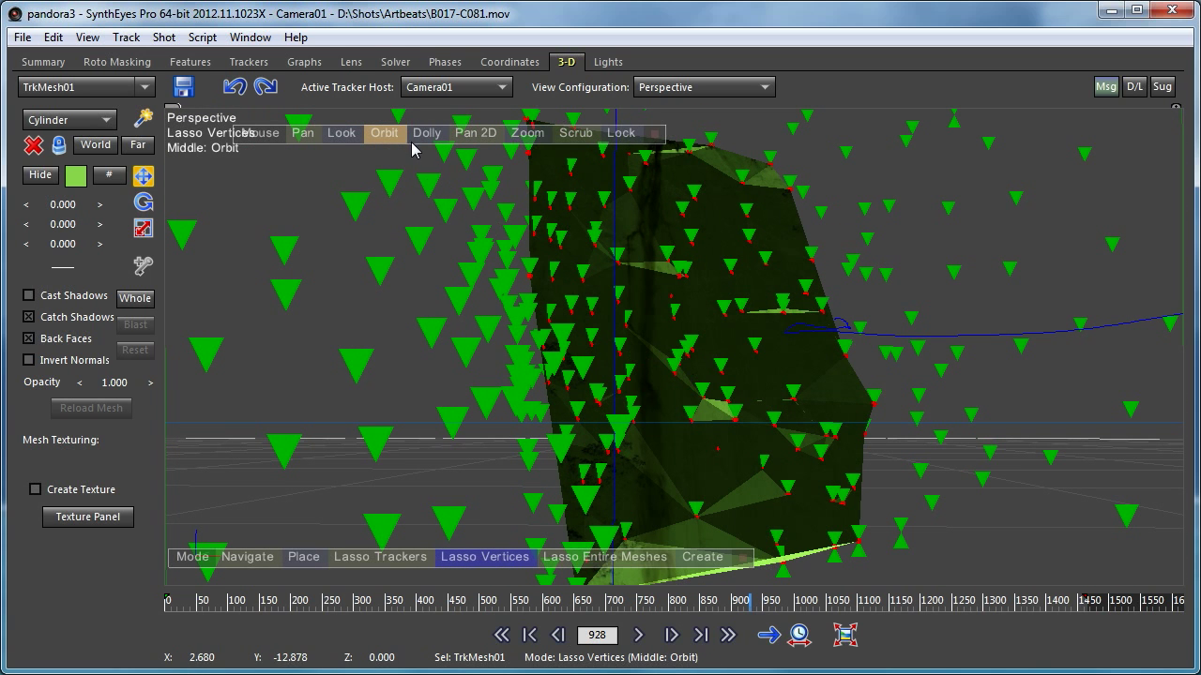
pyautogui.moveTo(382, 138)
pyautogui.mouseDown()
pyautogui.moveTo(429, 303)
pyautogui.moveTo(882, 451)
pyautogui.moveTo(952, 404)
pyautogui.moveTo(451, 563)
pyautogui.moveTo(335, 571)
pyautogui.moveTo(211, 385)
pyautogui.moveTo(422, 403)
pyautogui.moveTo(244, 385)
pyautogui.mouseUp()
pyautogui.moveTo(75, 207)
pyautogui.mouseDown()
pyautogui.moveTo(290, 306)
pyautogui.moveTo(6, 166)
pyautogui.moveTo(47, 220)
pyautogui.mouseUp()
pyautogui.click(485, 557)
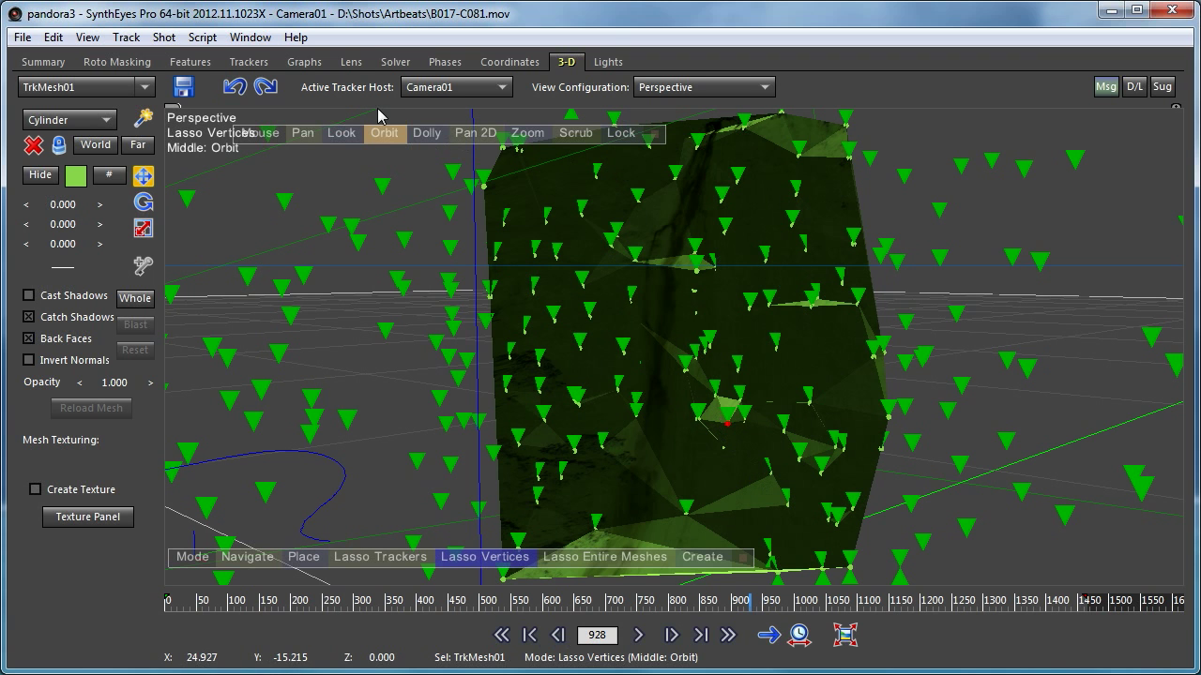
pyautogui.rightClick(357, 158)
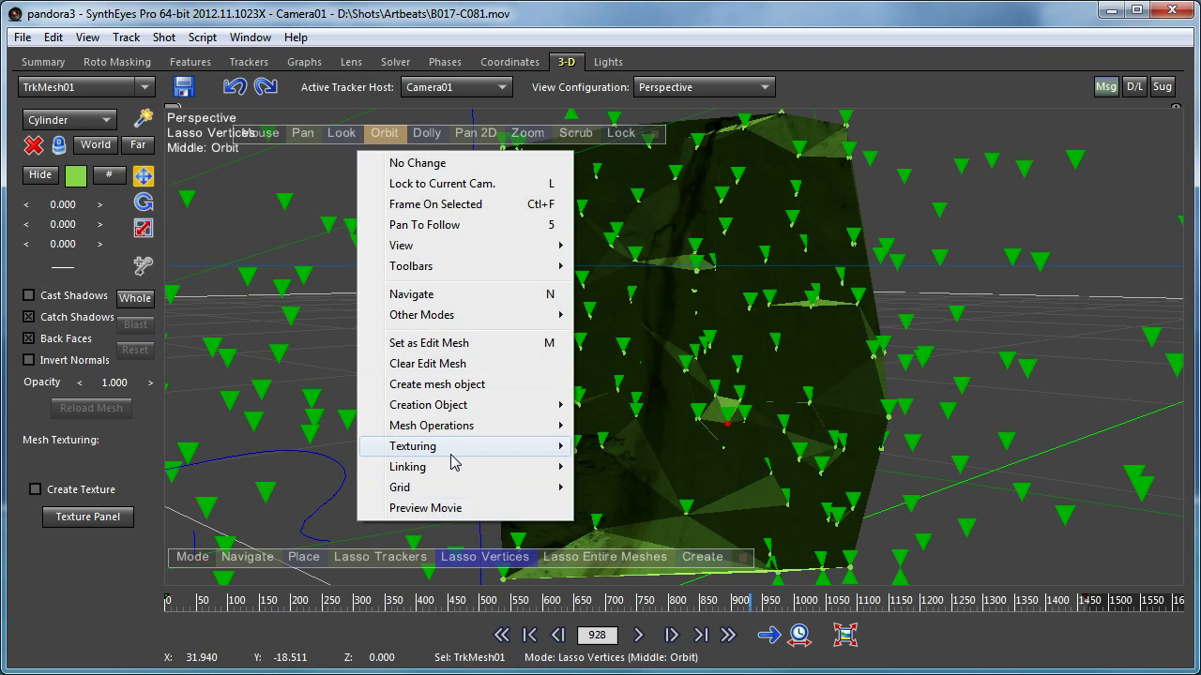
pyautogui.moveTo(498, 432)
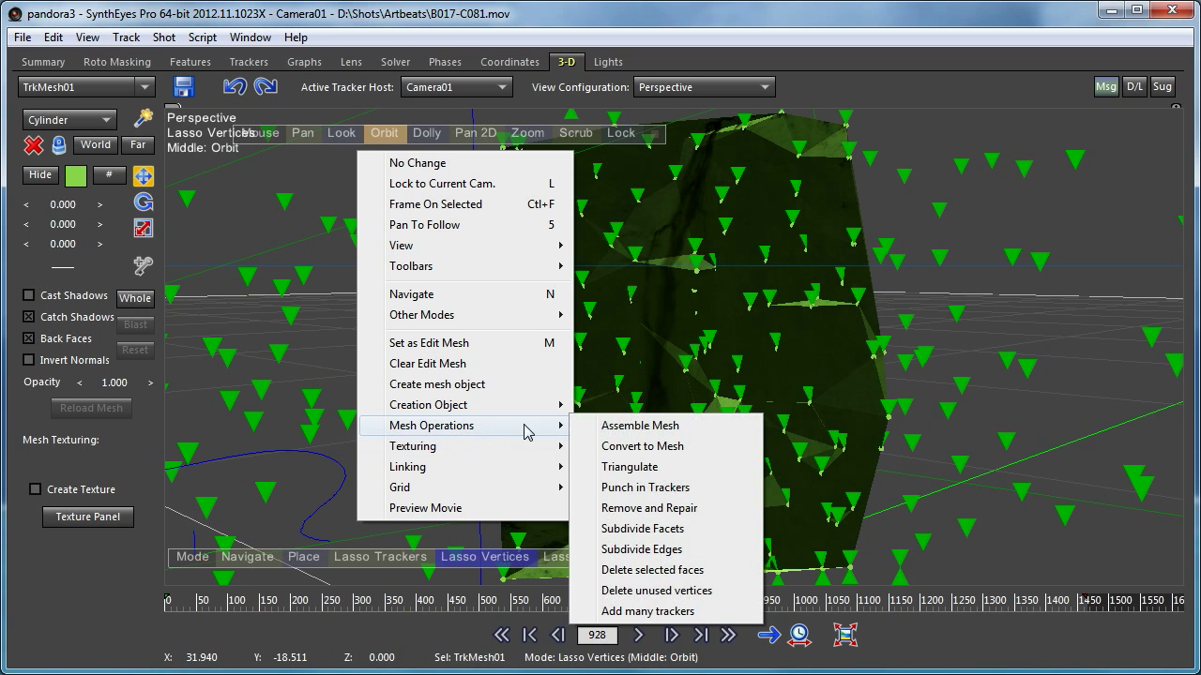
pyautogui.click(651, 509)
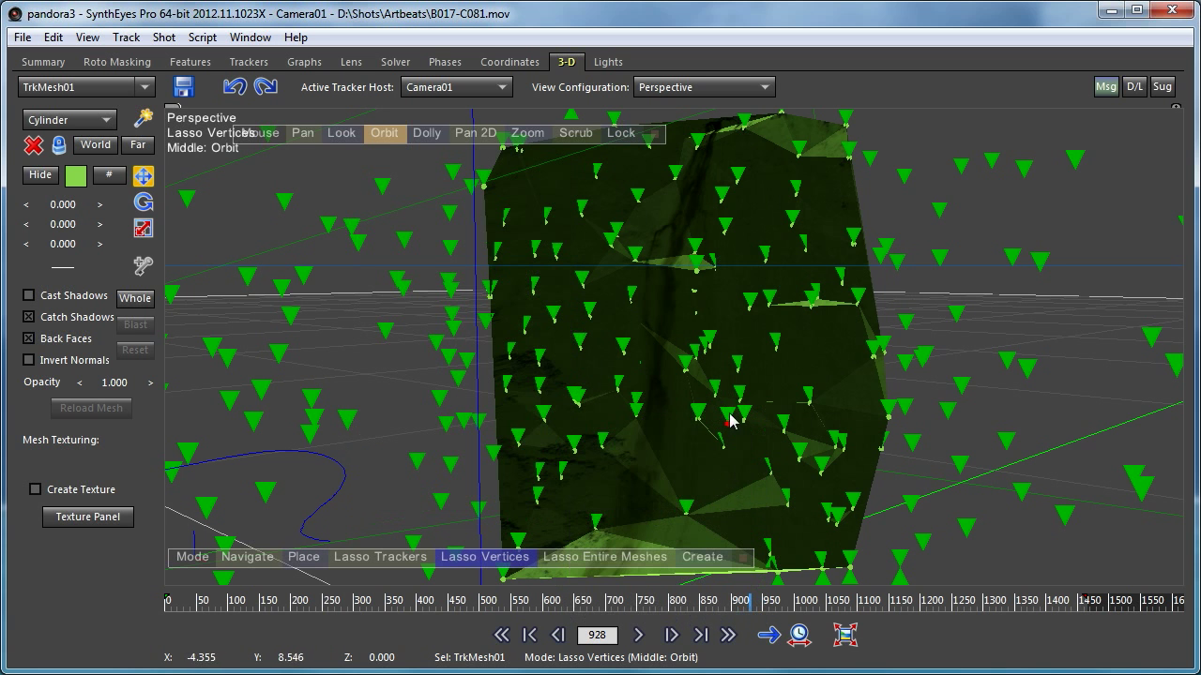
# Select the protruding vertex in the upper middle of the waterfall mesh and apply Remove and Repair to it.
pyautogui.click(380, 132)
pyautogui.moveTo(389, 155)
pyautogui.mouseDown()
pyautogui.moveTo(607, 294)
pyautogui.moveTo(128, 419)
pyautogui.moveTo(111, 225)
pyautogui.moveTo(141, 136)
pyautogui.moveTo(303, 295)
pyautogui.moveTo(830, 330)
pyautogui.moveTo(585, 314)
pyautogui.moveTo(418, 156)
pyautogui.mouseUp()
pyautogui.click(497, 557)
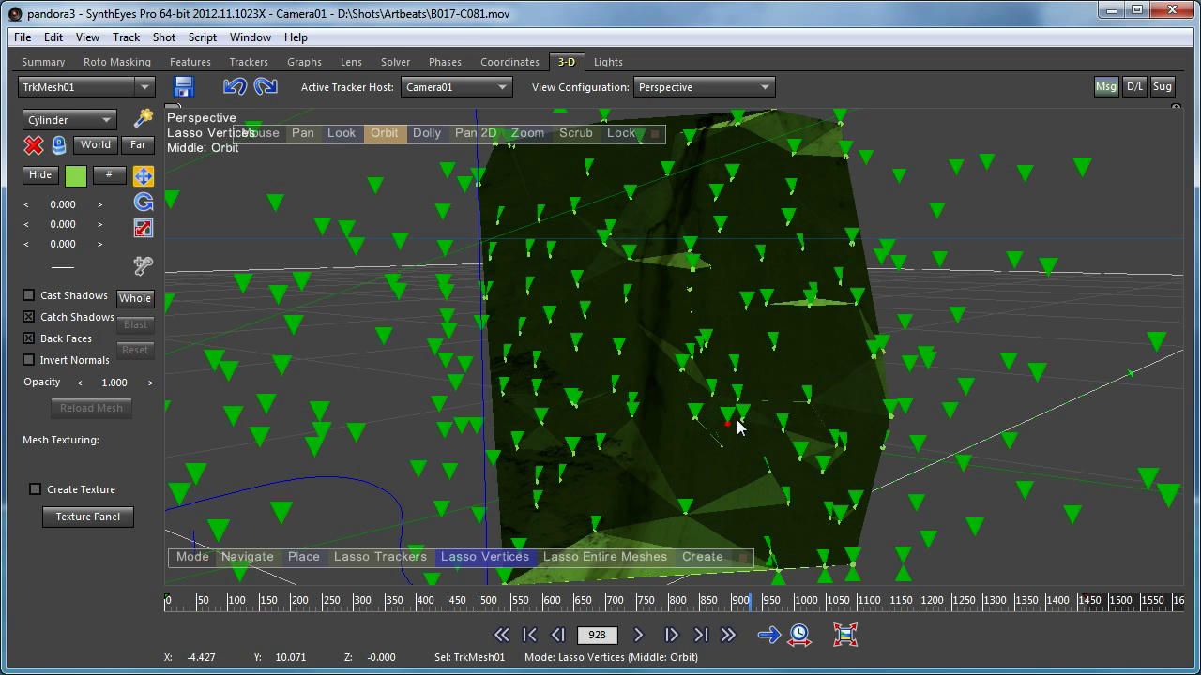
pyautogui.click(385, 133)
pyautogui.moveTo(389, 164)
pyautogui.mouseDown()
pyautogui.moveTo(415, 228)
pyautogui.moveTo(929, 396)
pyautogui.moveTo(840, 460)
pyautogui.moveTo(110, 176)
pyautogui.moveTo(155, 117)
pyautogui.moveTo(477, 532)
pyautogui.moveTo(673, 335)
pyautogui.moveTo(384, 187)
pyautogui.mouseUp()
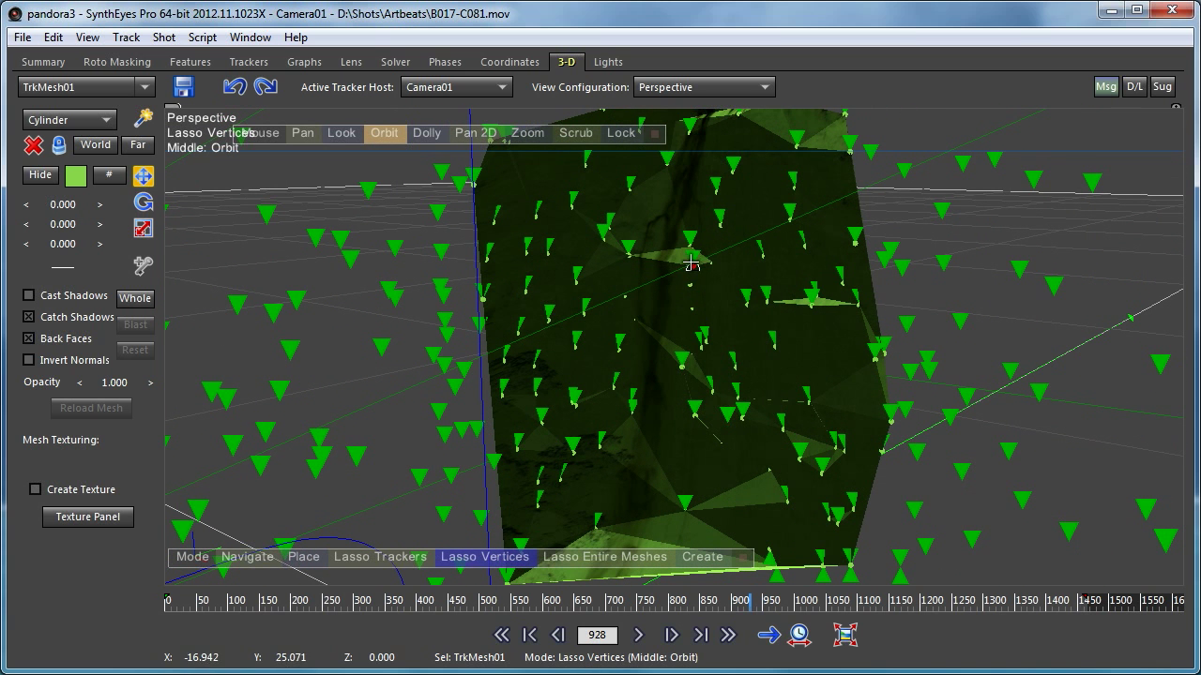
pyautogui.moveTo(386, 134)
pyautogui.mouseDown()
pyautogui.moveTo(737, 375)
pyautogui.moveTo(1138, 553)
pyautogui.moveTo(233, 69)
pyautogui.moveTo(188, 108)
pyautogui.moveTo(202, 117)
pyautogui.moveTo(300, 104)
pyautogui.moveTo(431, 281)
pyautogui.moveTo(415, 190)
pyautogui.mouseUp()
pyautogui.rightClick(331, 173)
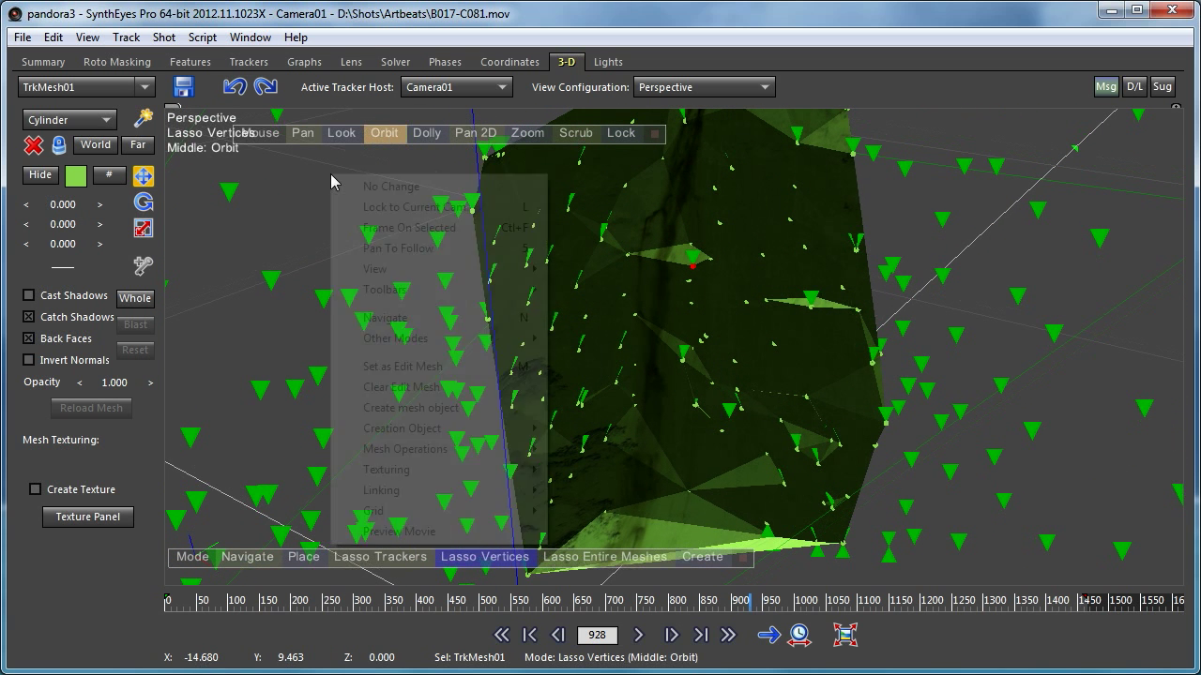
pyautogui.moveTo(511, 455)
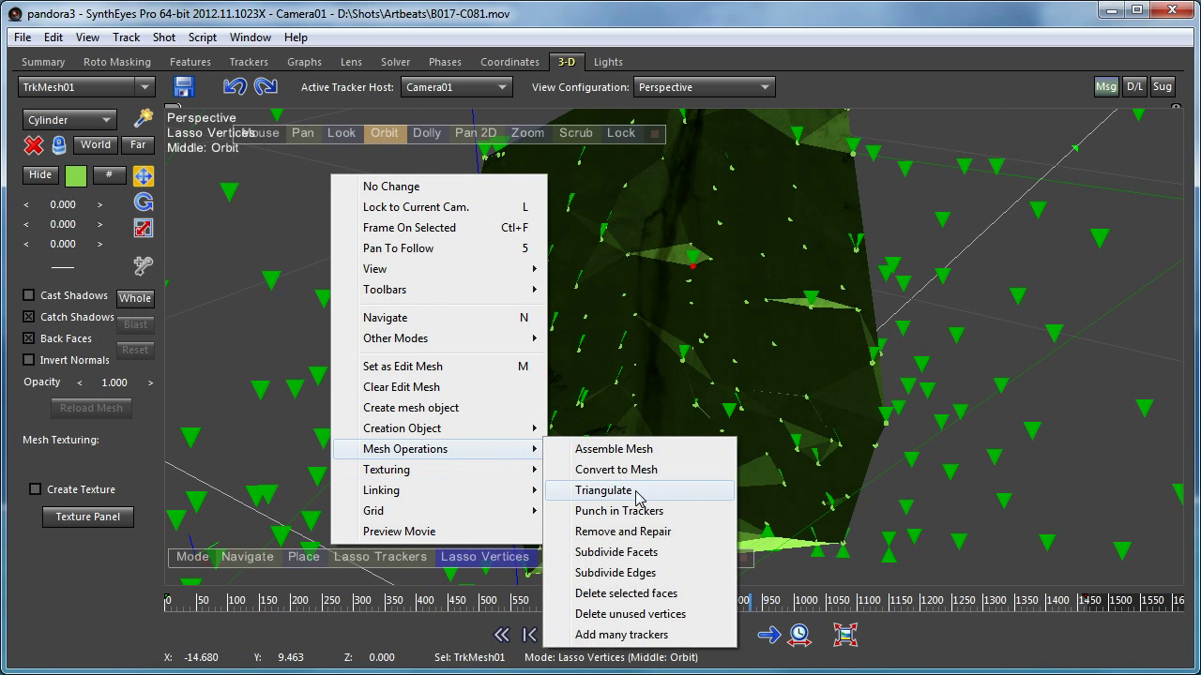
pyautogui.click(636, 531)
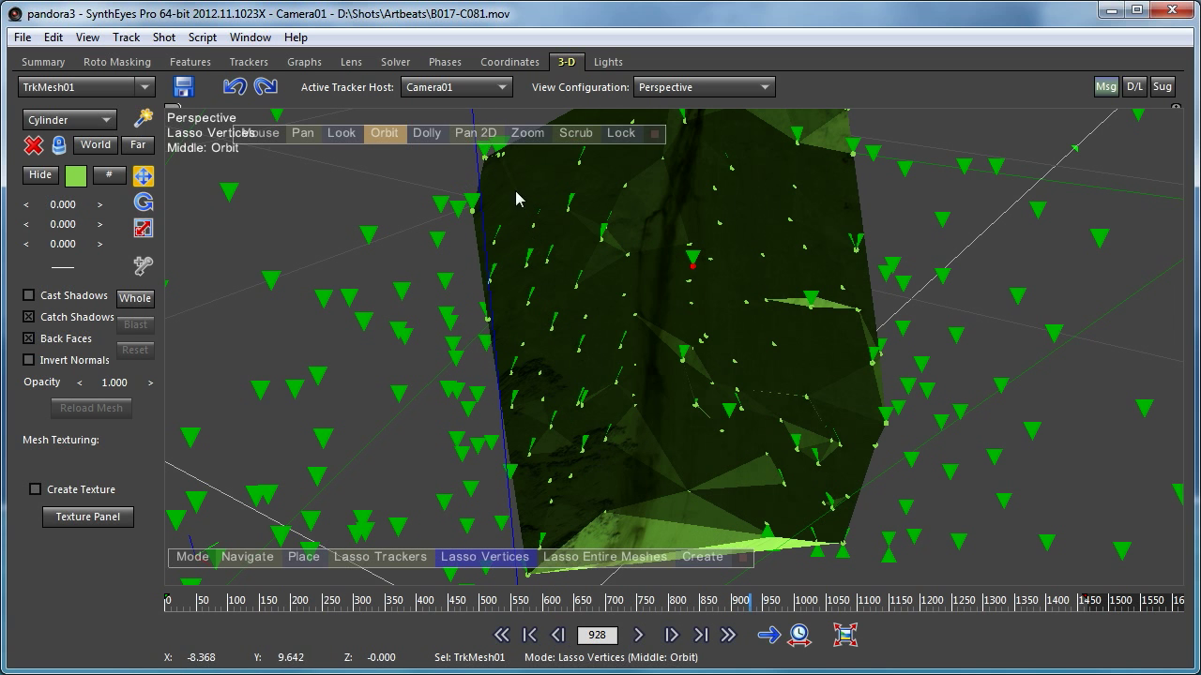
# Check the waterfall mesh through the locked camera view at frame 971, then unlock the view from the camera.
pyautogui.click(621, 132)
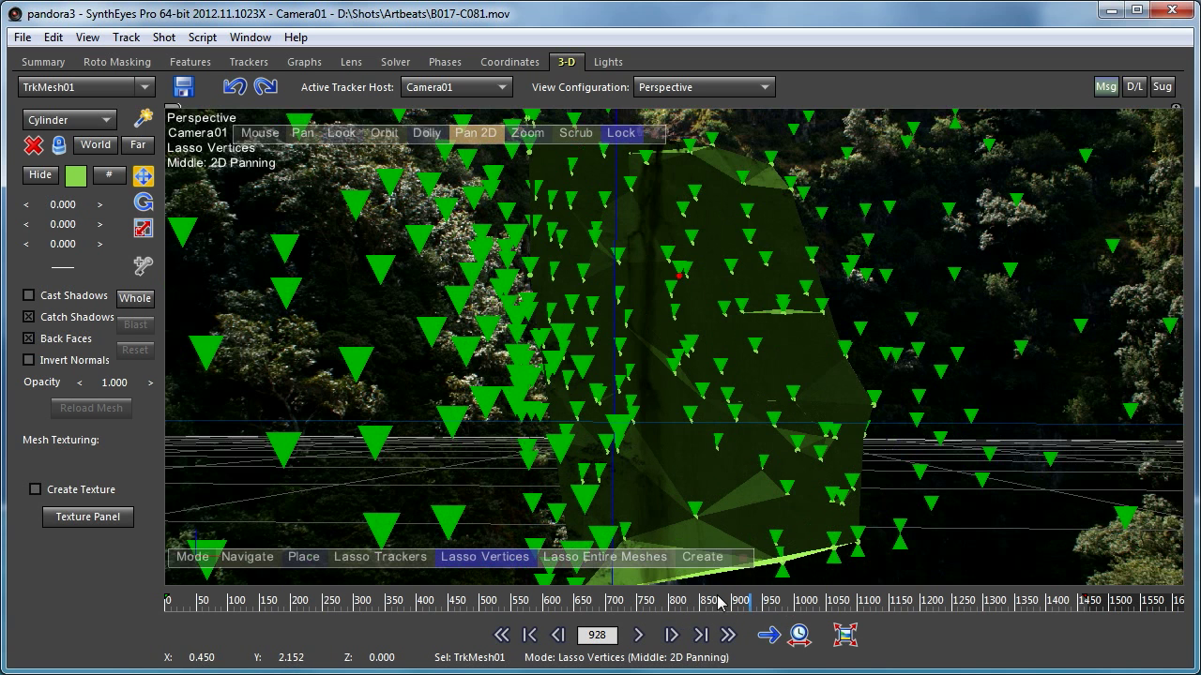
pyautogui.moveTo(699, 606); pyautogui.dragTo(778, 665)
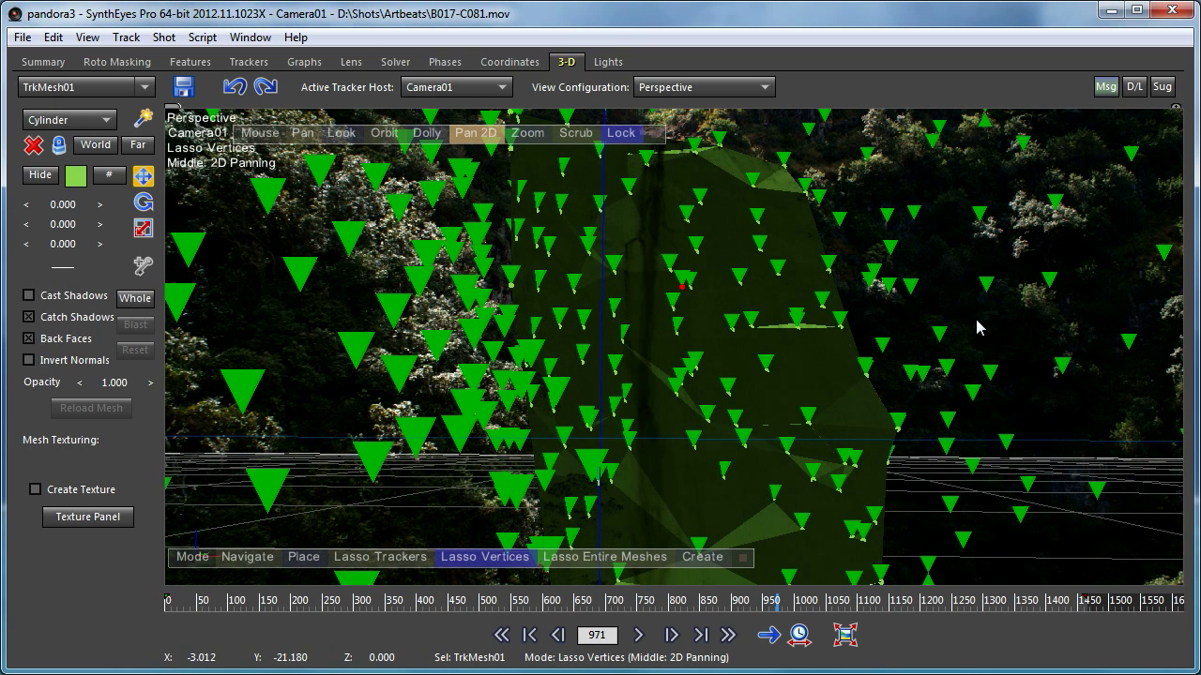
pyautogui.click(621, 133)
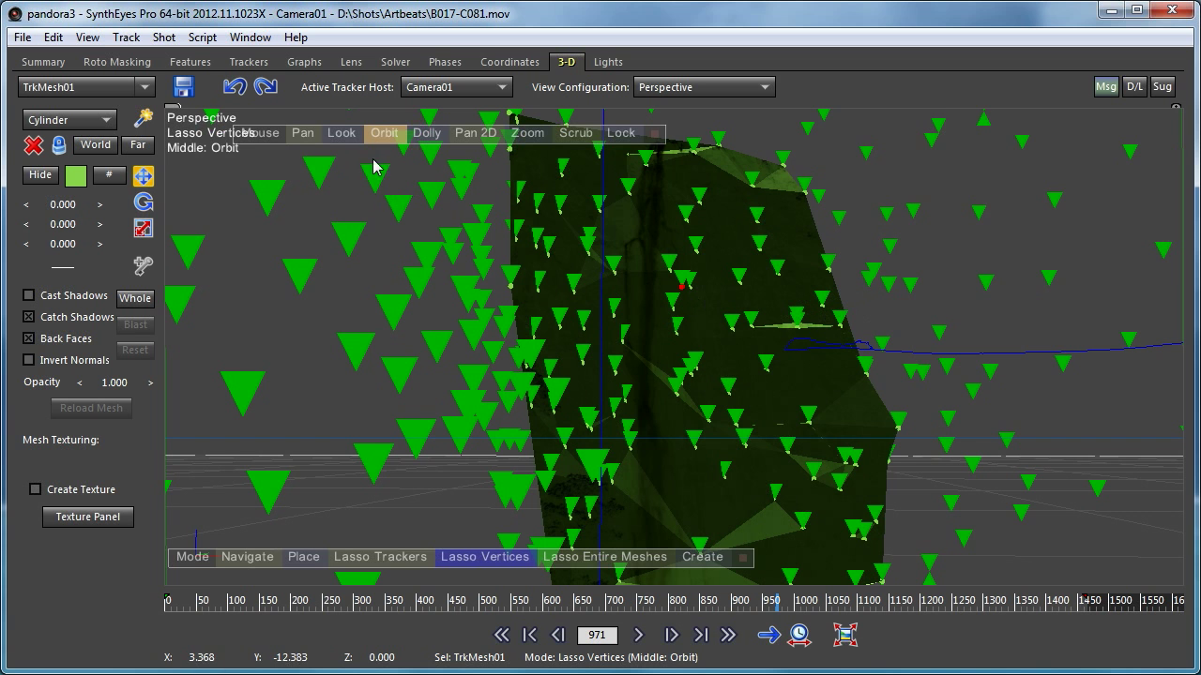
pyautogui.moveTo(313, 134)
pyautogui.mouseDown()
pyautogui.moveTo(192, 163)
pyautogui.moveTo(65, 165)
pyautogui.mouseUp()
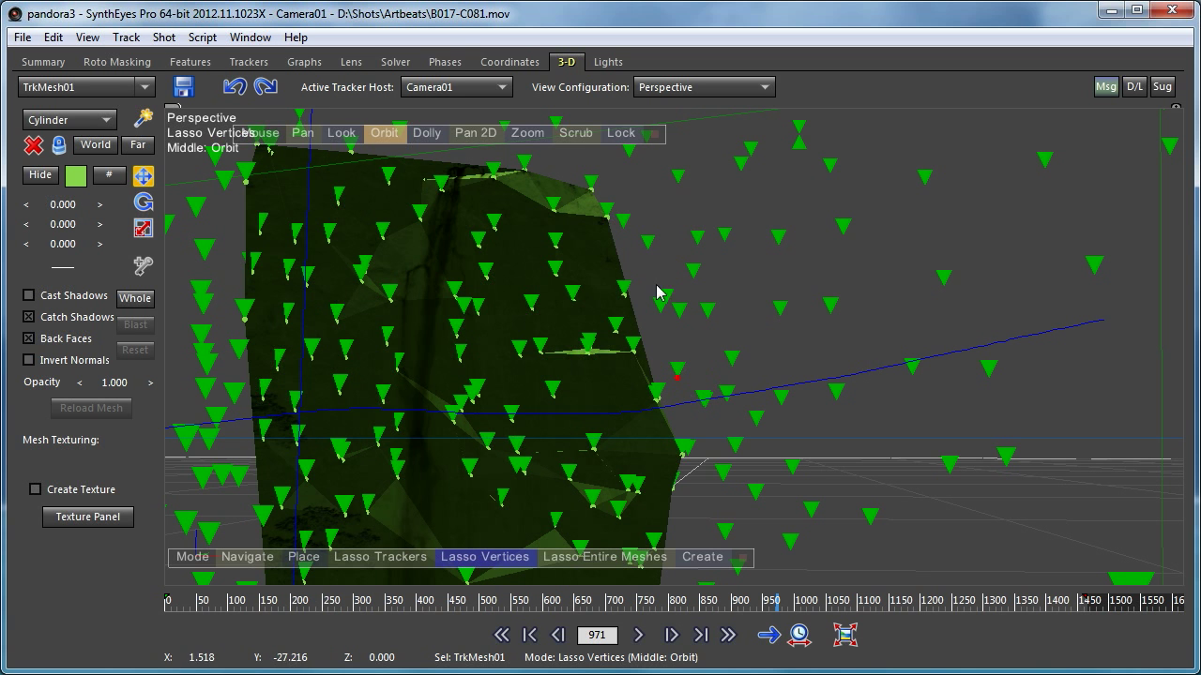
pyautogui.moveTo(383, 138)
pyautogui.mouseDown()
pyautogui.moveTo(563, 187)
pyautogui.moveTo(339, 263)
pyautogui.moveTo(527, 175)
pyautogui.moveTo(77, 146)
pyautogui.moveTo(150, 241)
pyautogui.moveTo(254, 182)
pyautogui.moveTo(522, 276)
pyautogui.moveTo(311, 340)
pyautogui.moveTo(250, 236)
pyautogui.moveTo(350, 340)
pyautogui.moveTo(383, 138)
pyautogui.mouseUp()
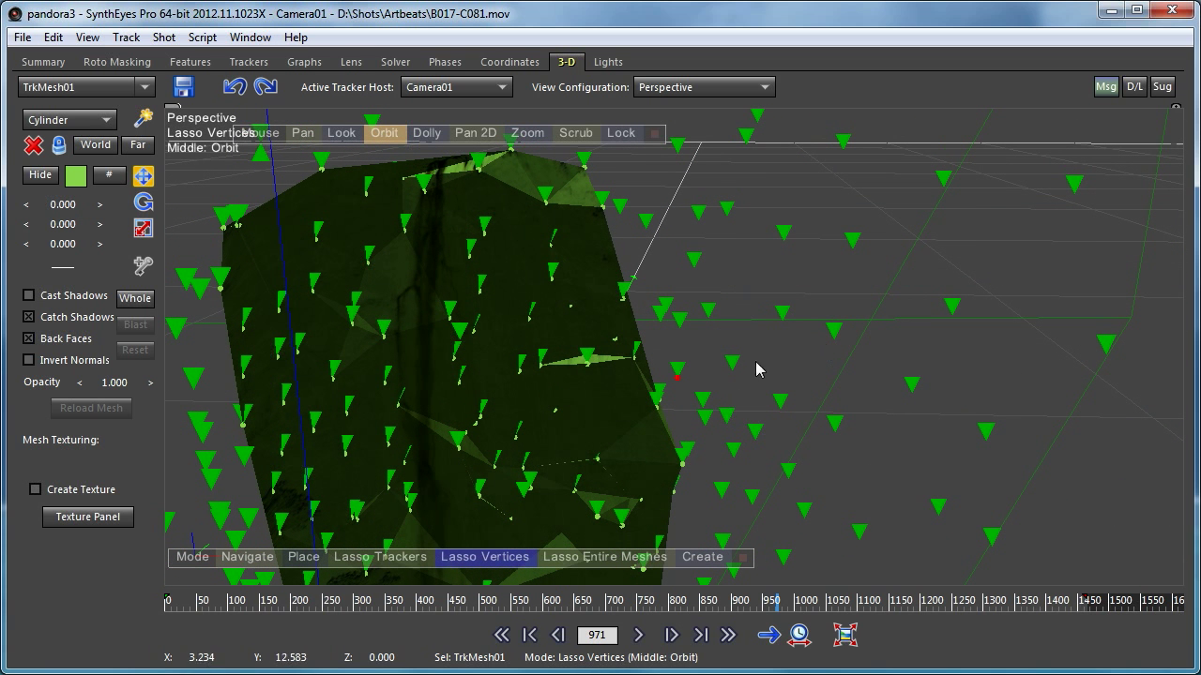
# In Assemble Mesh mode, build a strip of facets through the trackers just right of the waterfall mesh, down to its lower outer tracker.
pyautogui.rightClick(280, 161)
pyautogui.moveTo(438, 431)
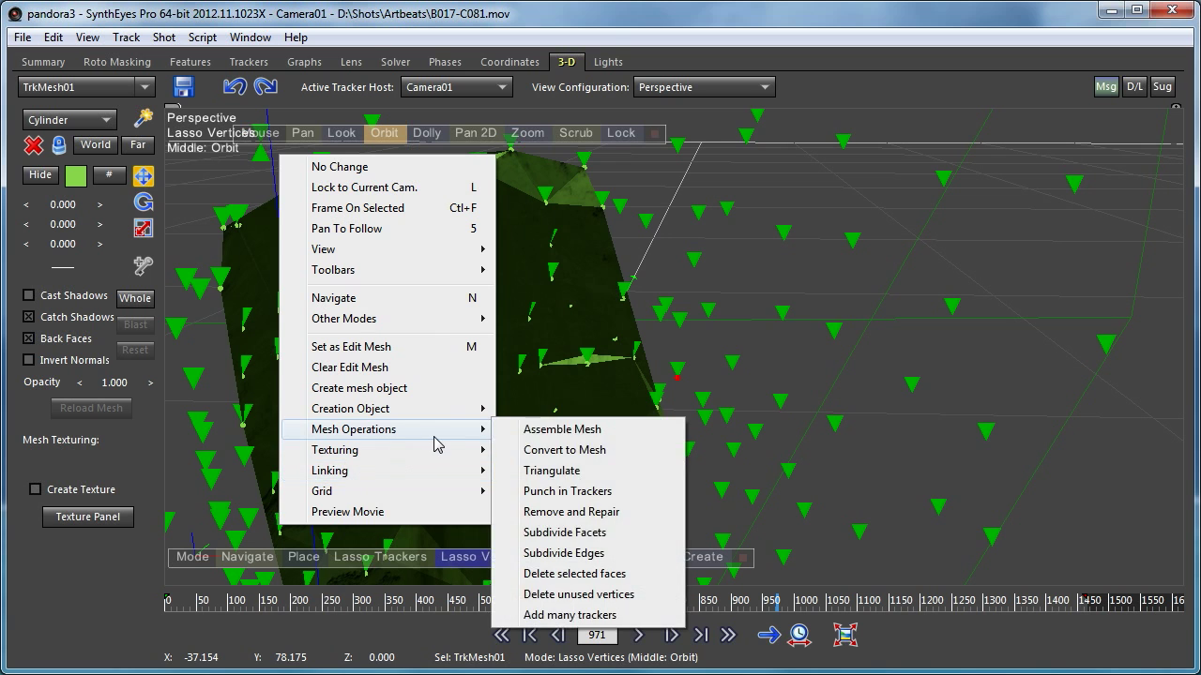
pyautogui.click(567, 434)
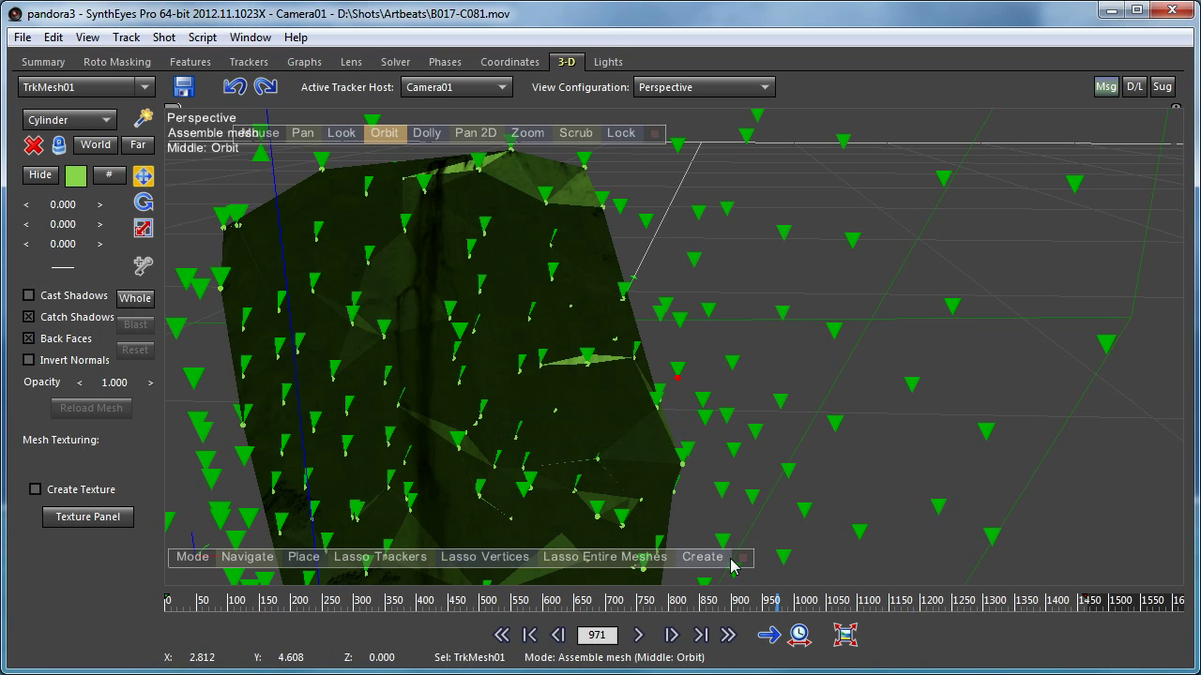
pyautogui.click(662, 325)
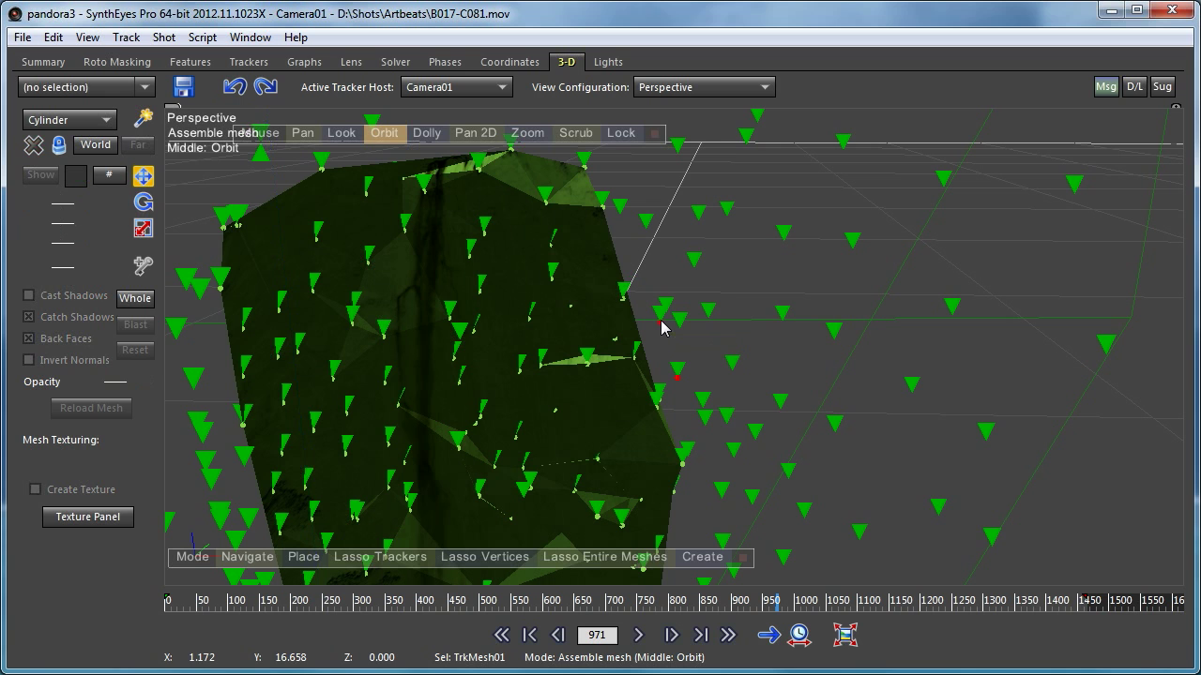
pyautogui.click(710, 325)
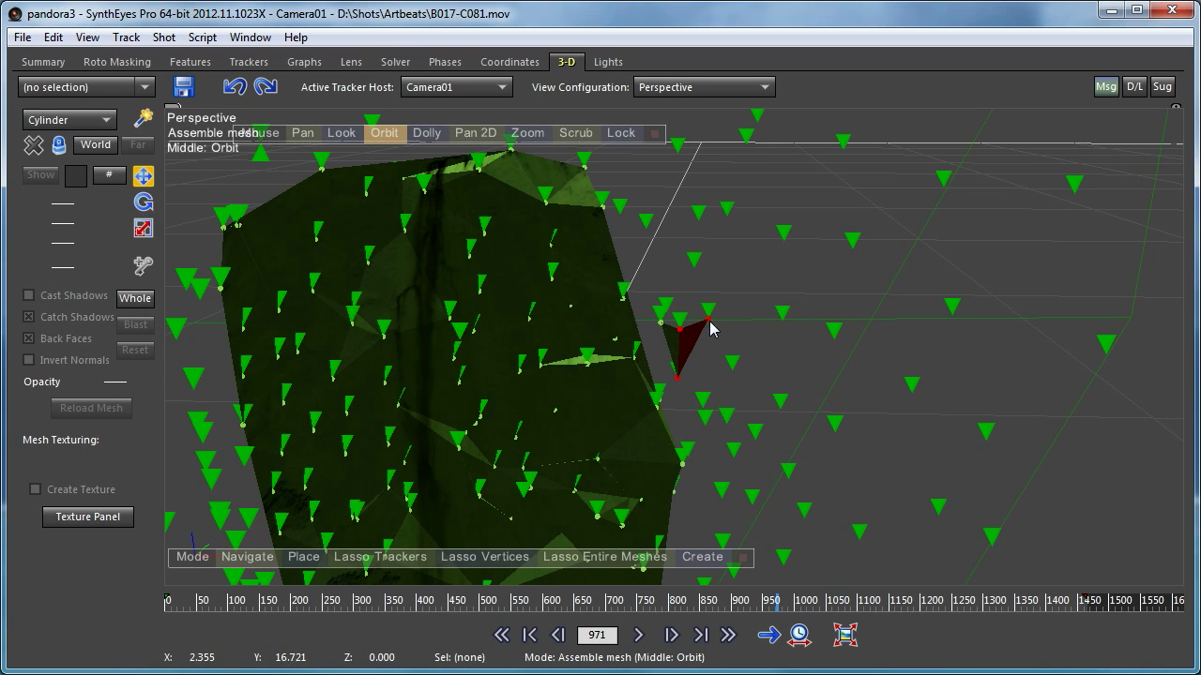
pyautogui.click(734, 375)
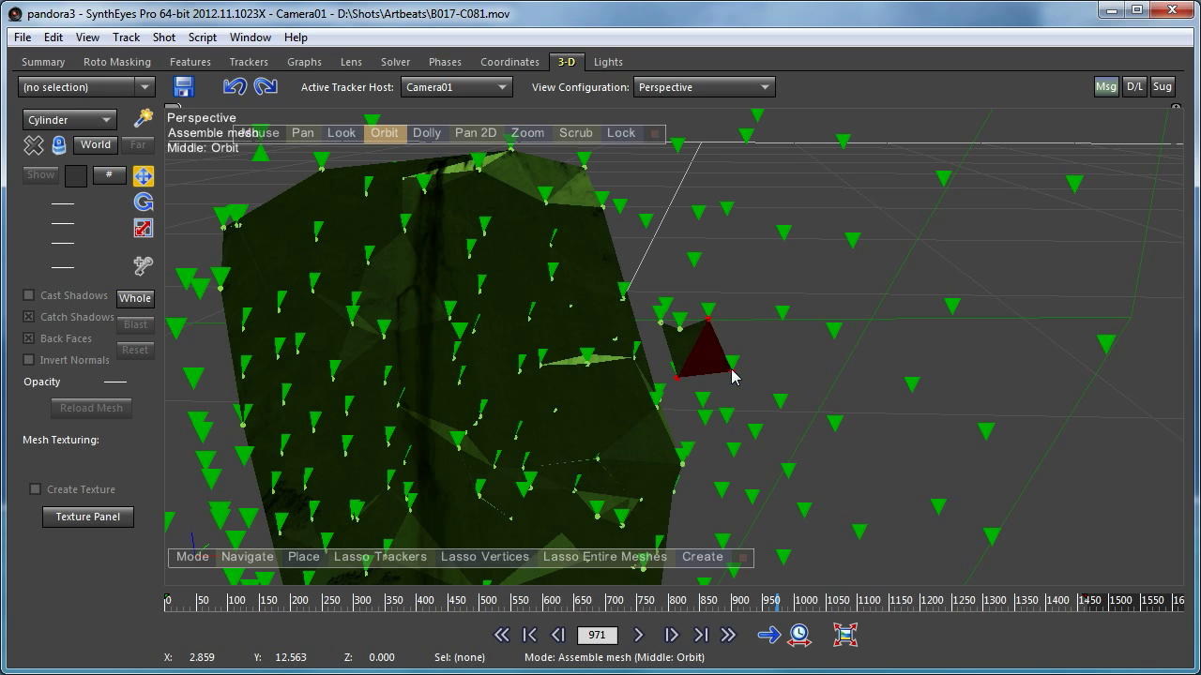
pyautogui.click(704, 410)
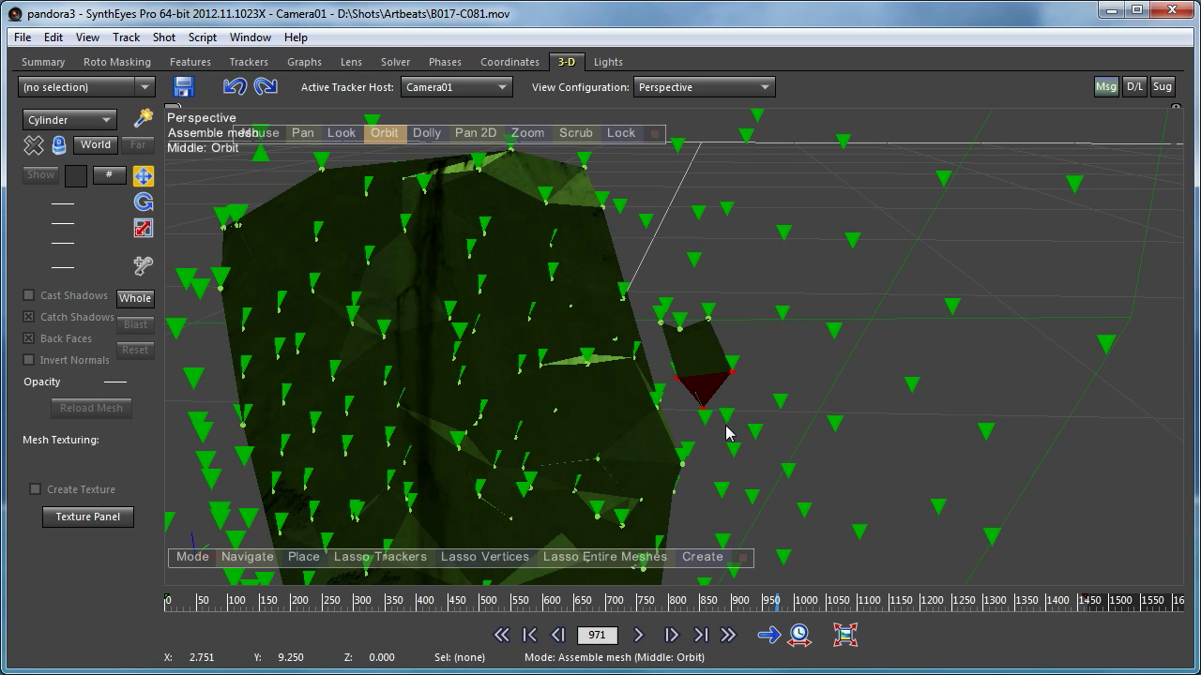
pyautogui.click(780, 411)
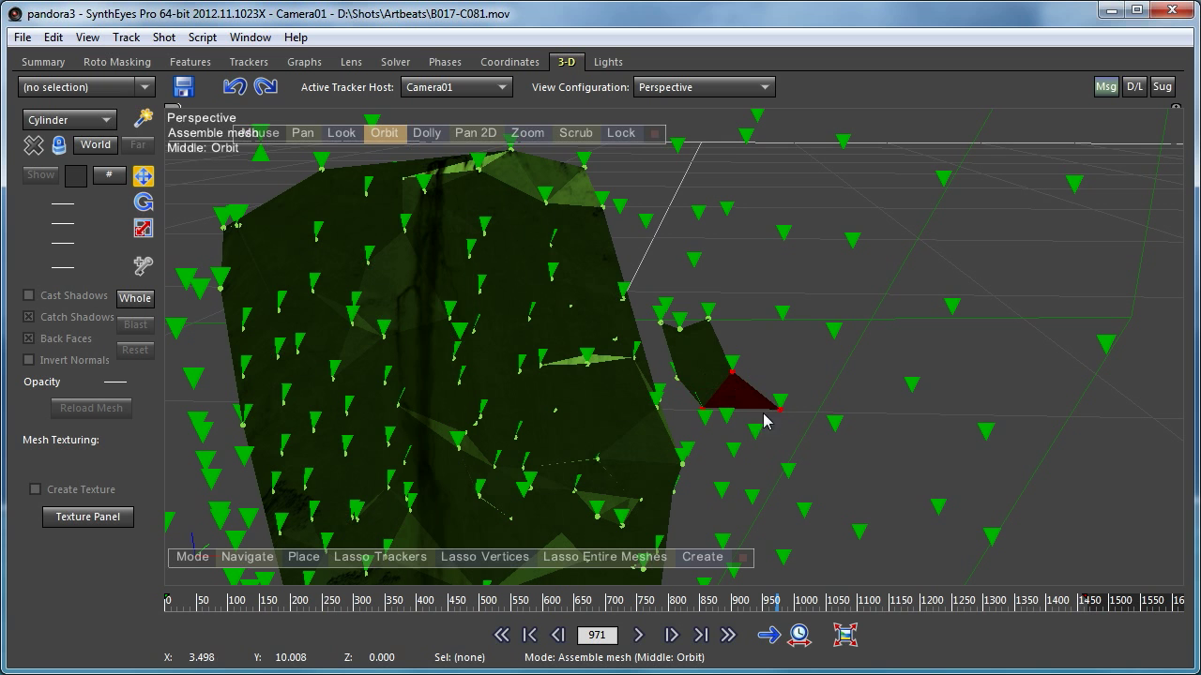
# Extend the new facet strip downward and back to the right edge of the waterfall mesh to join the two.
pyautogui.click(379, 140)
pyautogui.moveTo(404, 244); pyautogui.dragTo(378, 137)
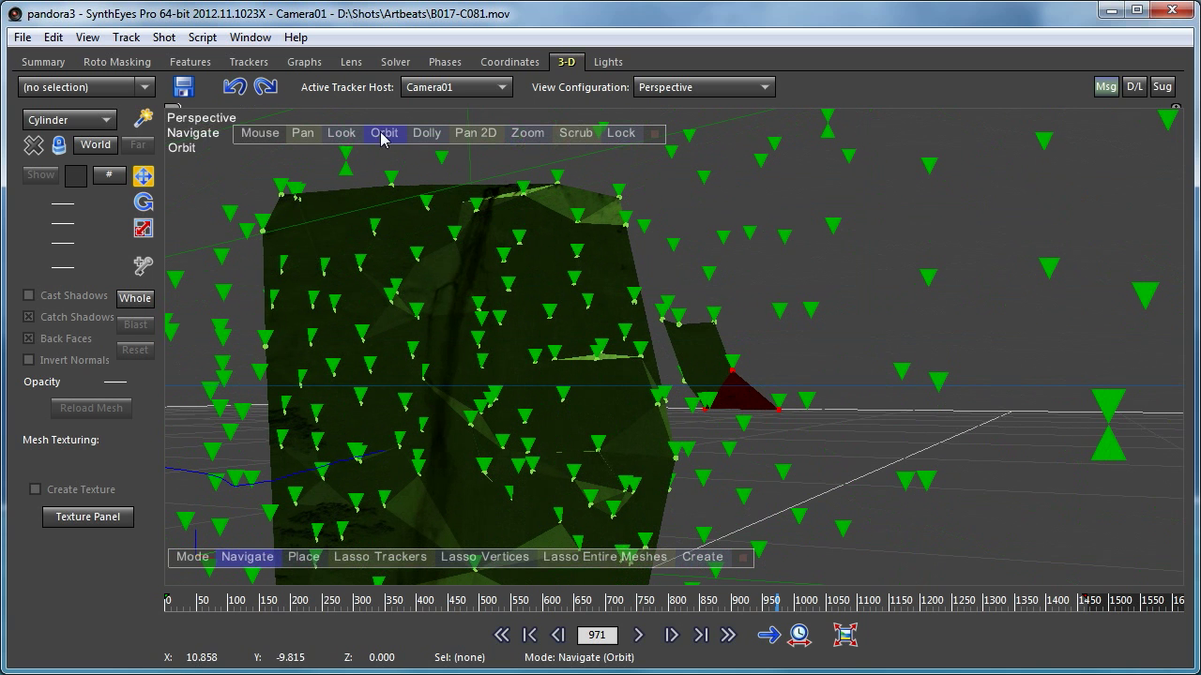
pyautogui.click(731, 455)
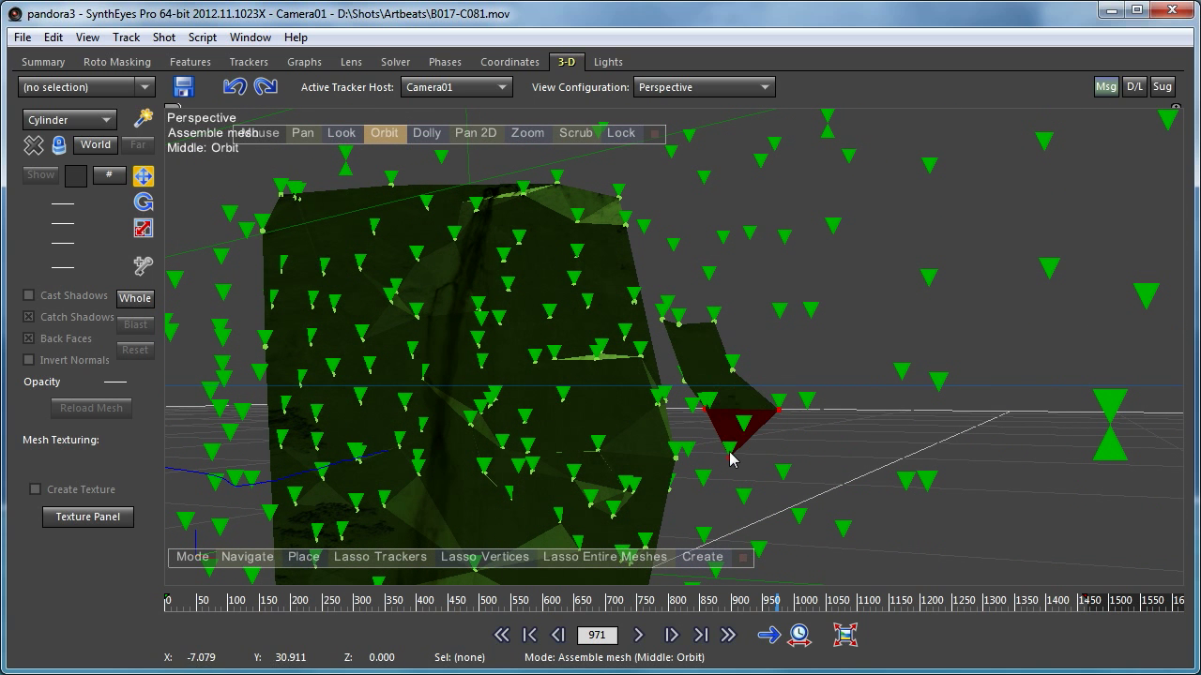
pyautogui.moveTo(376, 137); pyautogui.dragTo(220, 169)
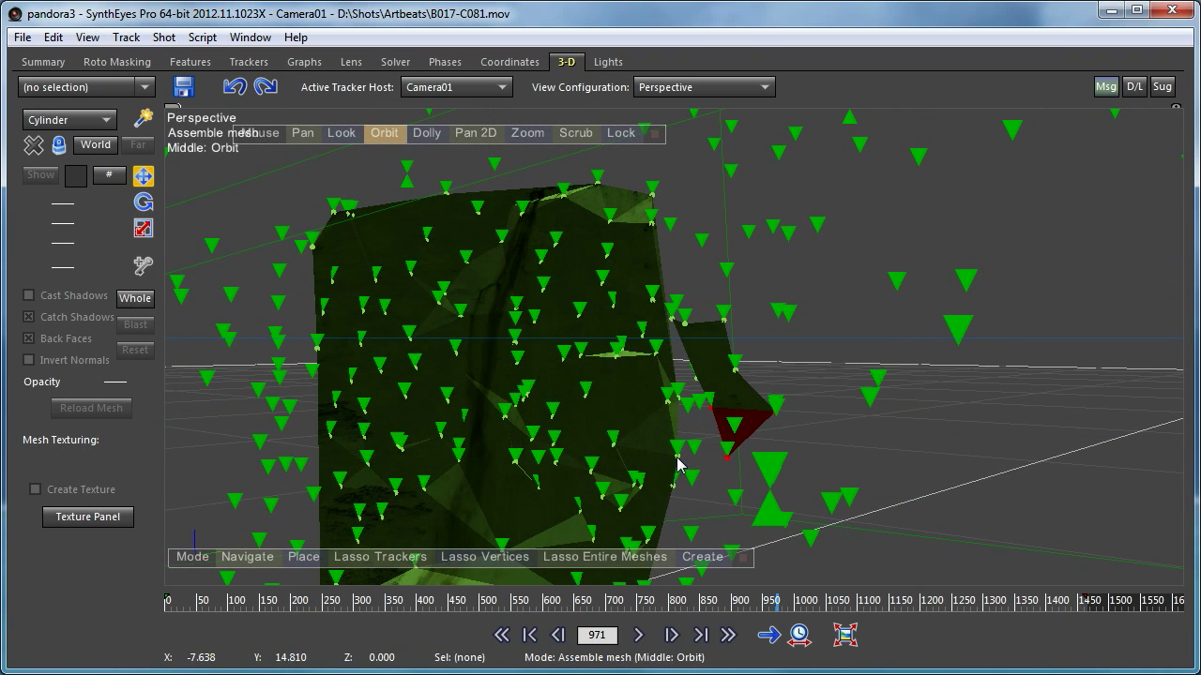
pyautogui.click(681, 403)
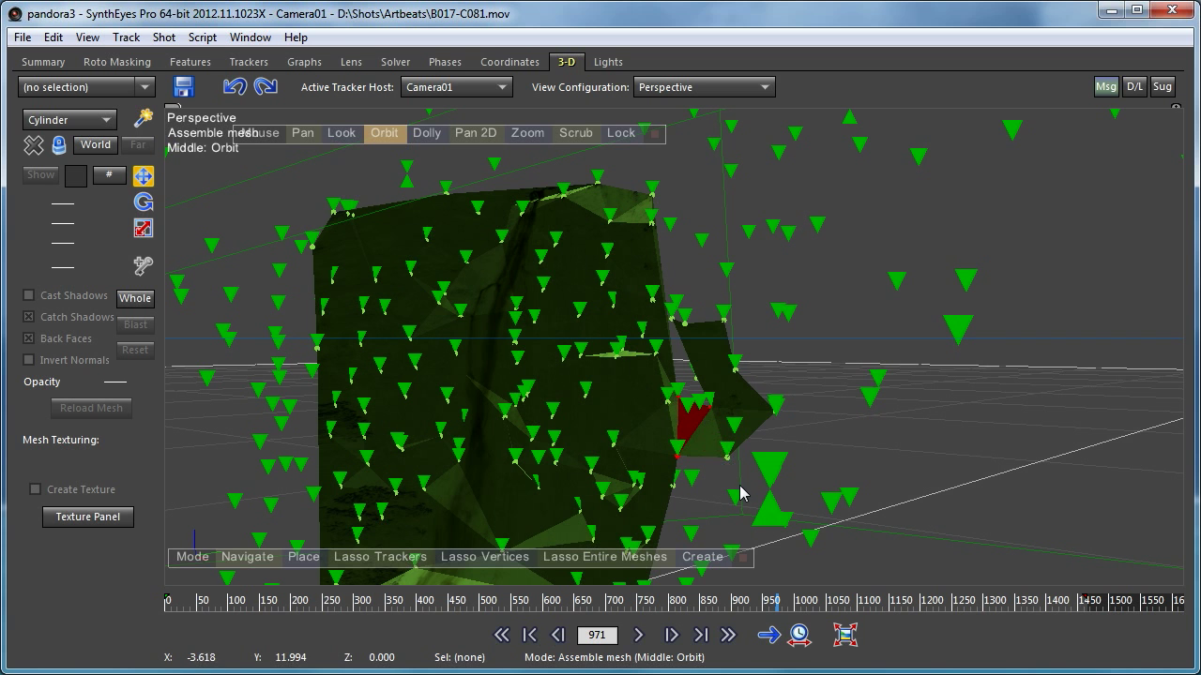
pyautogui.click(381, 134)
pyautogui.moveTo(378, 140); pyautogui.dragTo(710, 371)
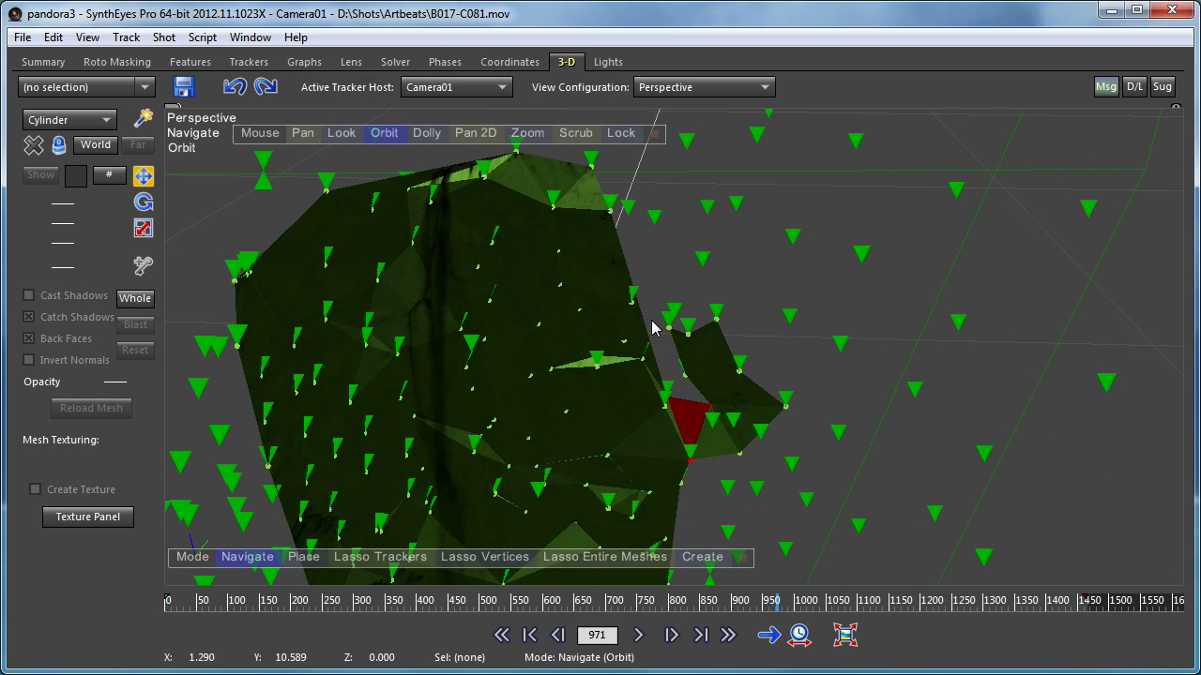
pyautogui.press('ctrl')
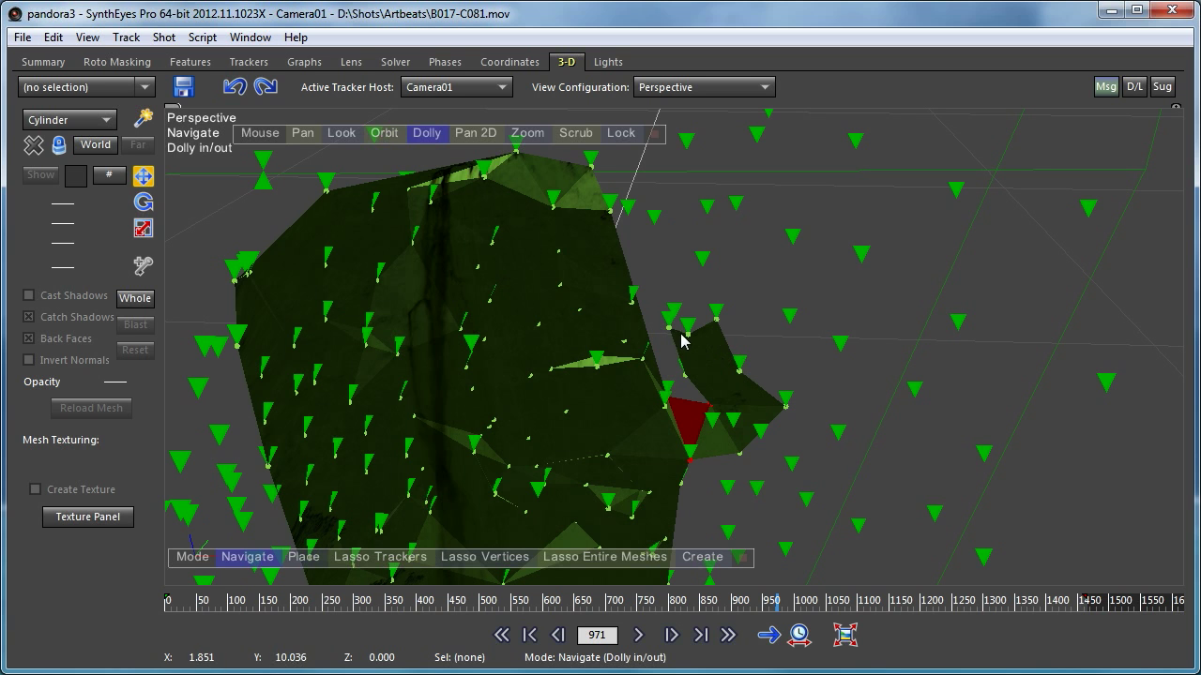
pyautogui.click(688, 338)
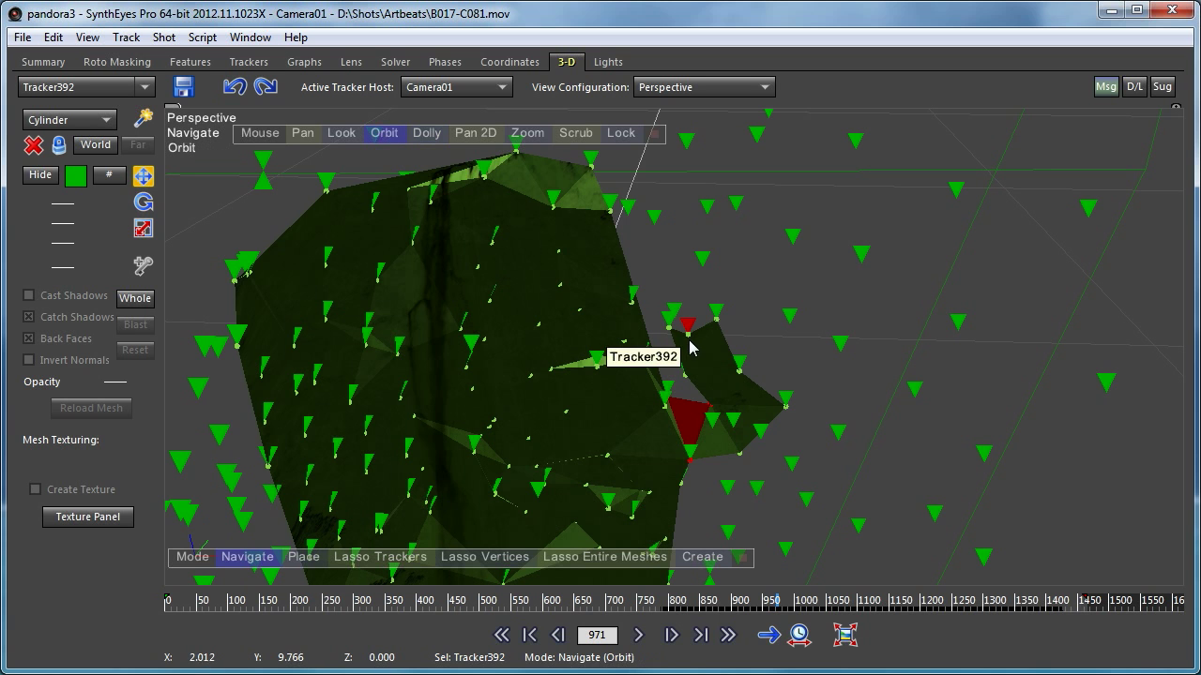
pyautogui.moveTo(687, 335); pyautogui.dragTo(689, 340)
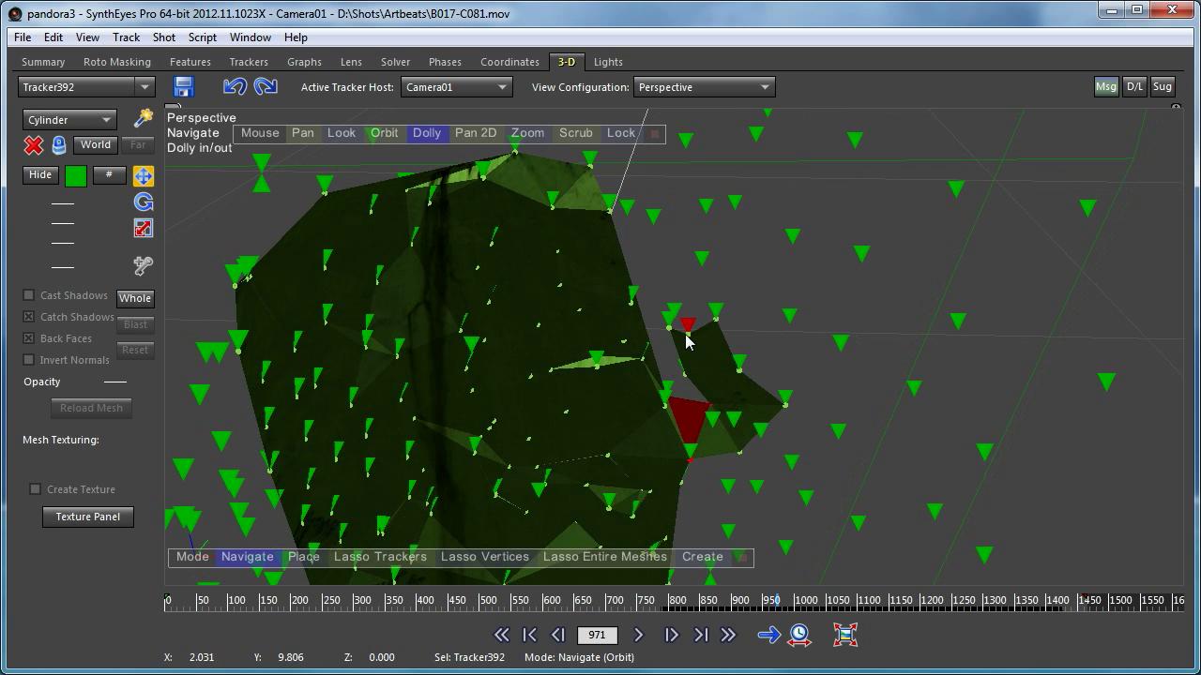
# In Assemble Mesh mode, restart from the strip's upper vertices and add facets up through the trackers toward the waterfall mesh's upper right corner.
pyautogui.rightClick(299, 171)
pyautogui.moveTo(456, 430)
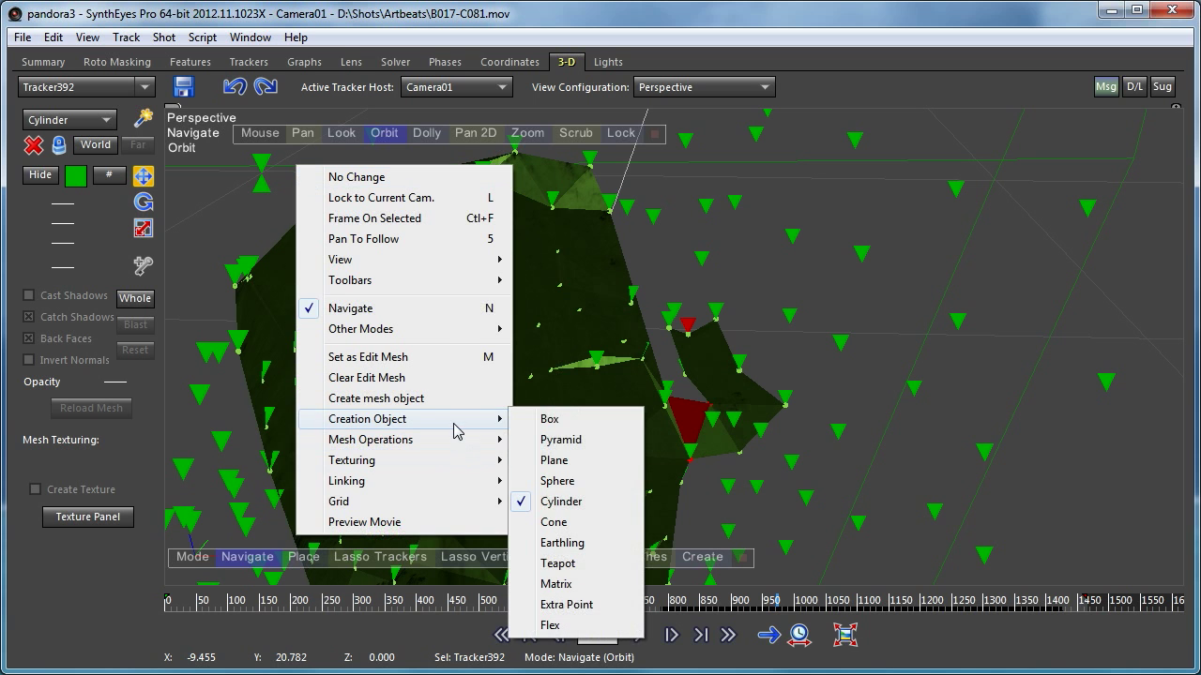
pyautogui.click(560, 512)
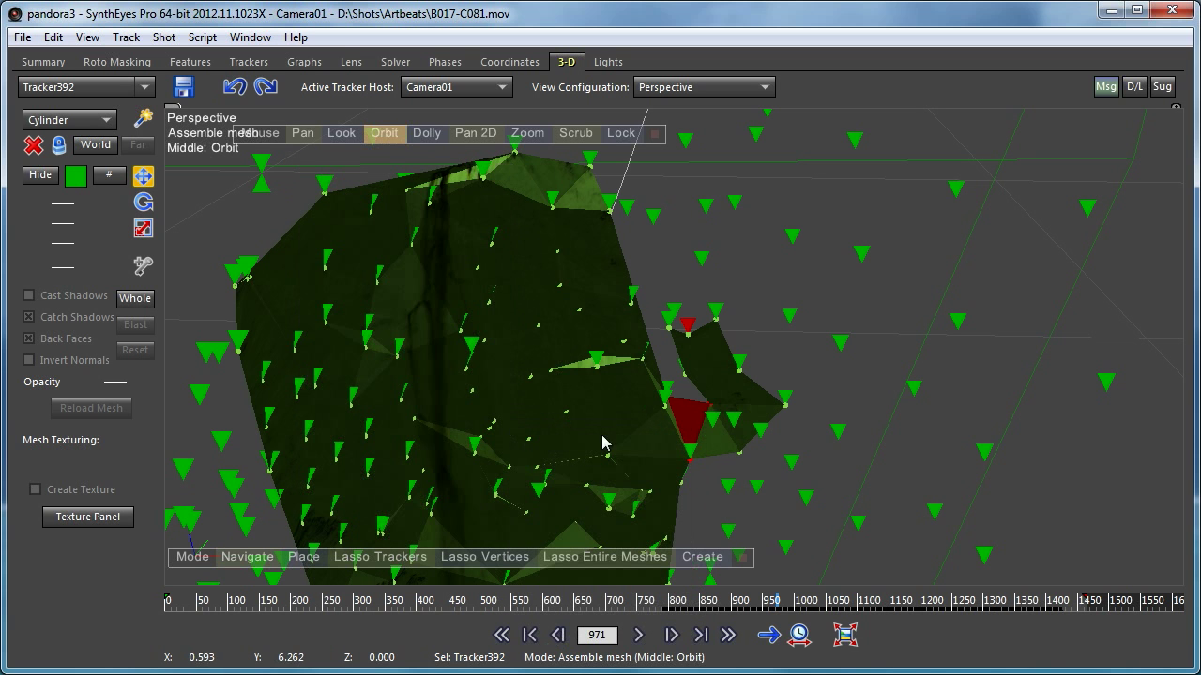
pyautogui.press('ctrl')
pyautogui.click(689, 341)
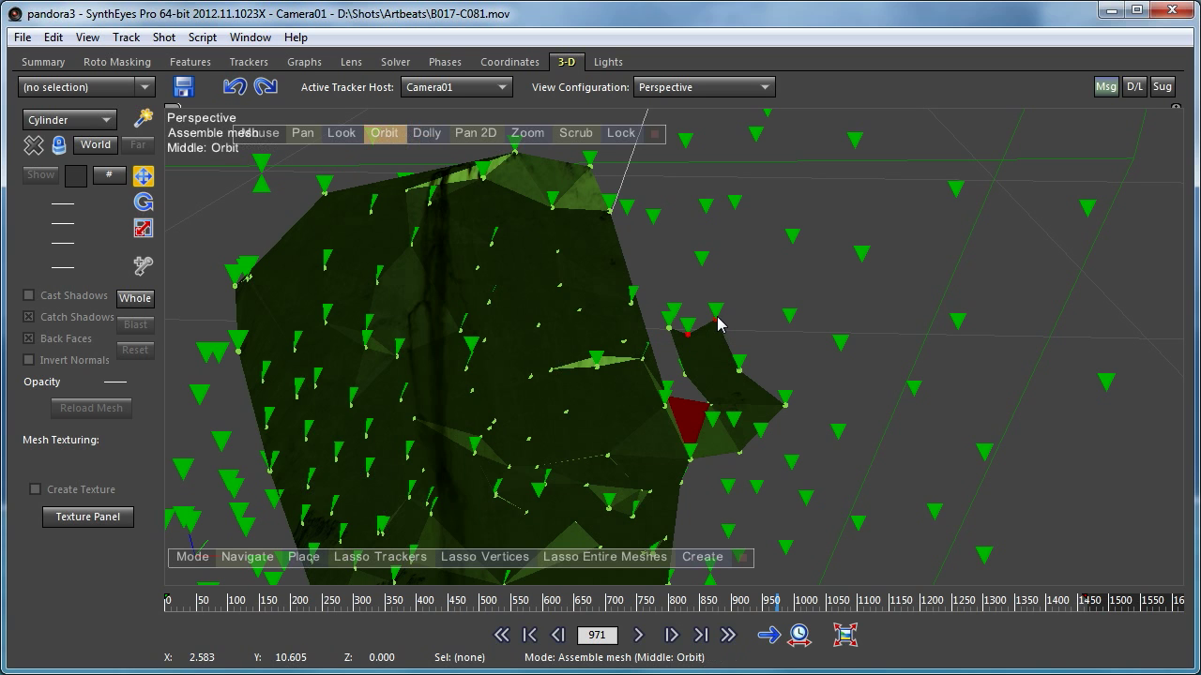
pyautogui.click(702, 269)
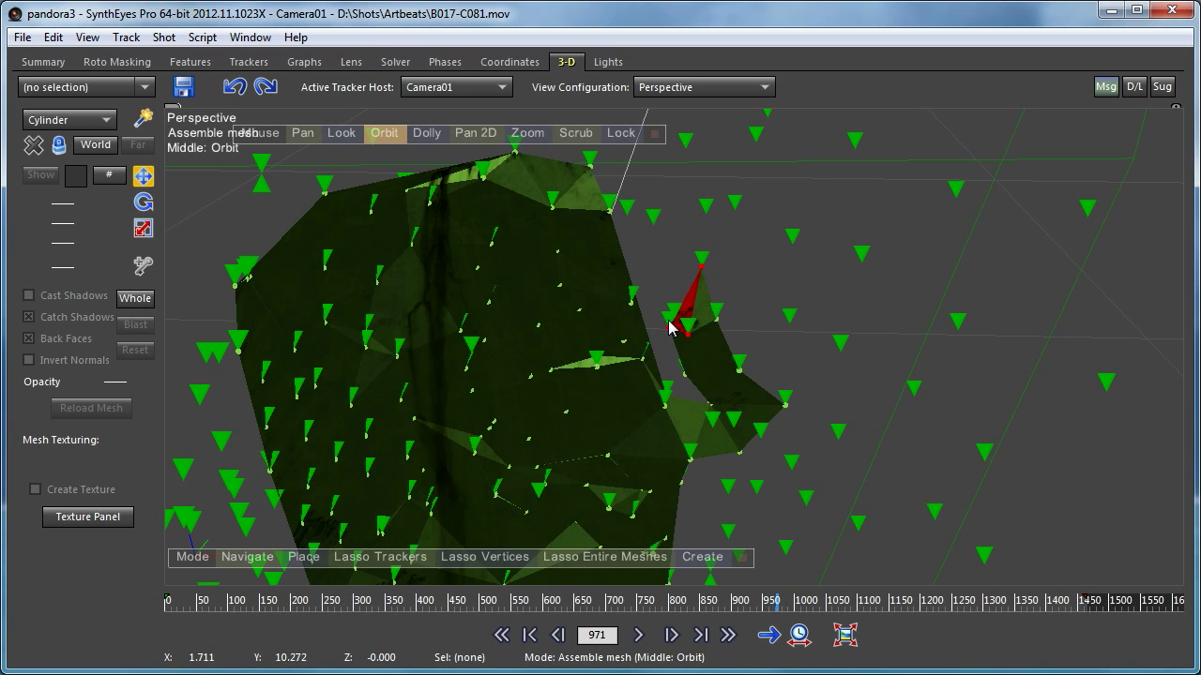
pyautogui.click(654, 225)
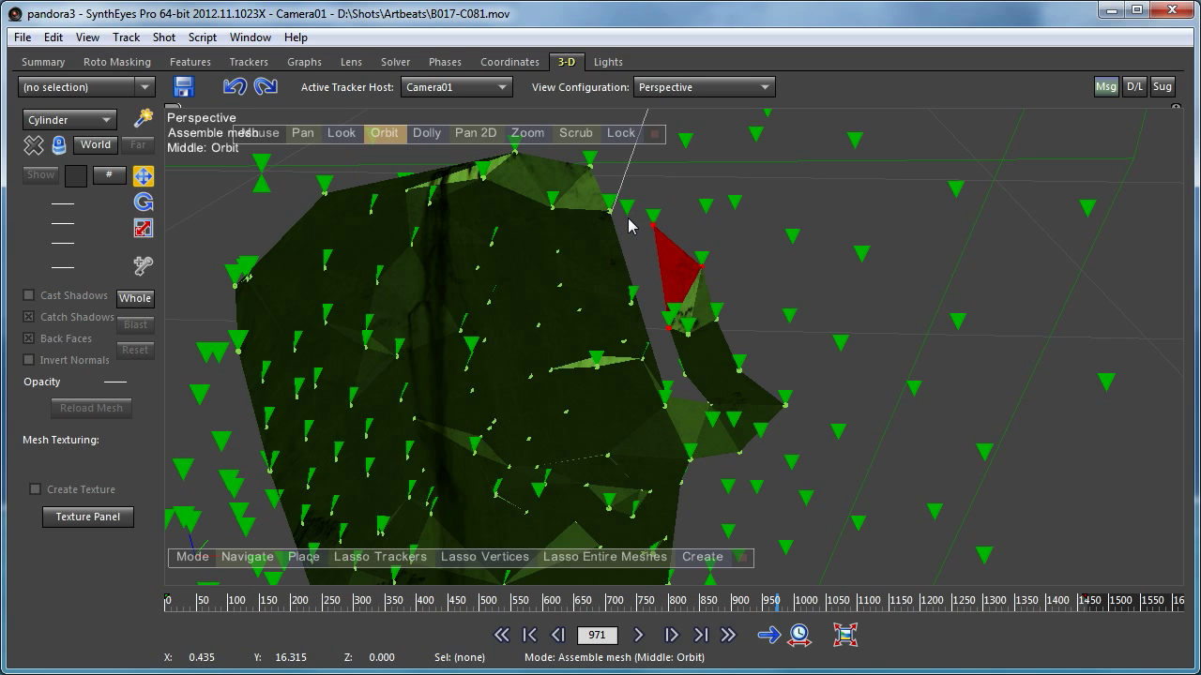
pyautogui.click(627, 218)
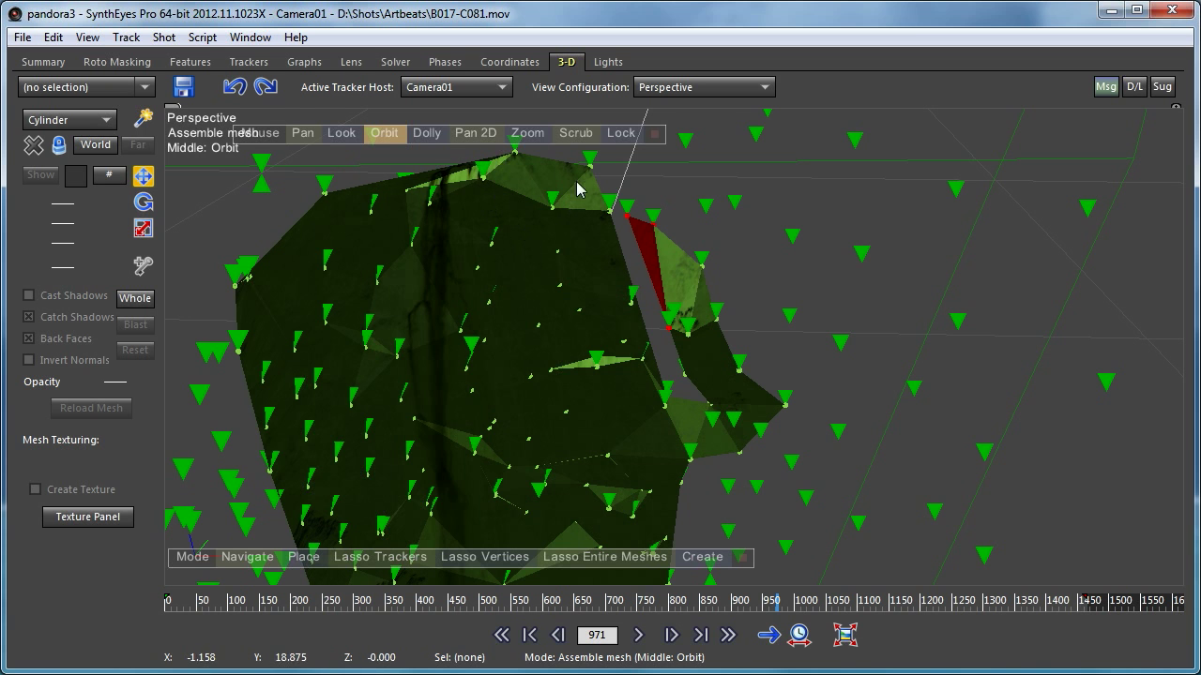
# Lock the view to the camera, clear the edit mesh by setting it with nothing selected, and go to frame 1149.
pyautogui.click(620, 132)
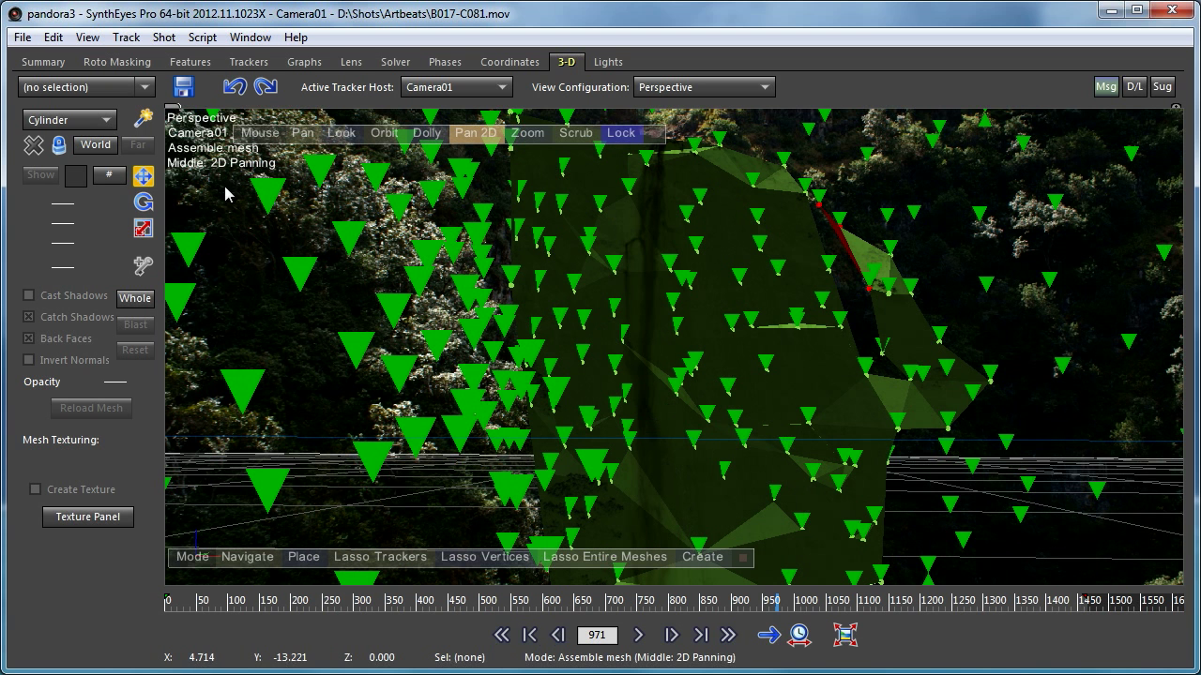
pyautogui.rightClick(208, 187)
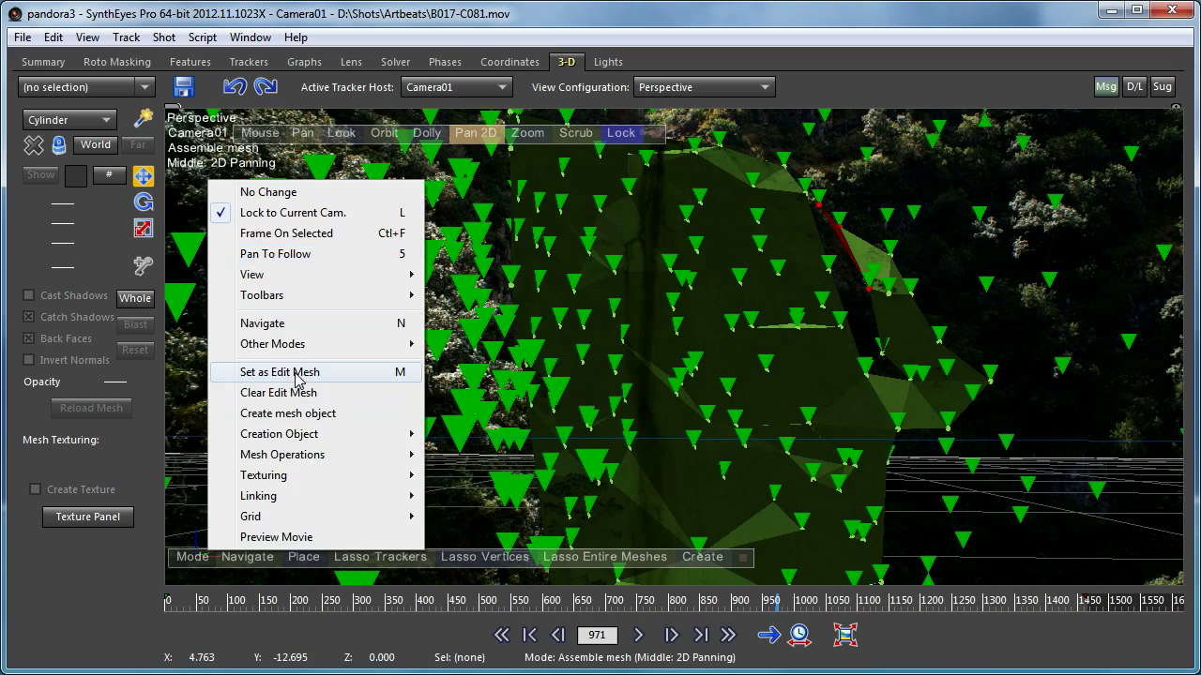
pyautogui.click(295, 379)
pyautogui.moveTo(427, 608)
pyautogui.mouseDown()
pyautogui.moveTo(1049, 607)
pyautogui.moveTo(791, 608)
pyautogui.moveTo(889, 608)
pyautogui.mouseUp()
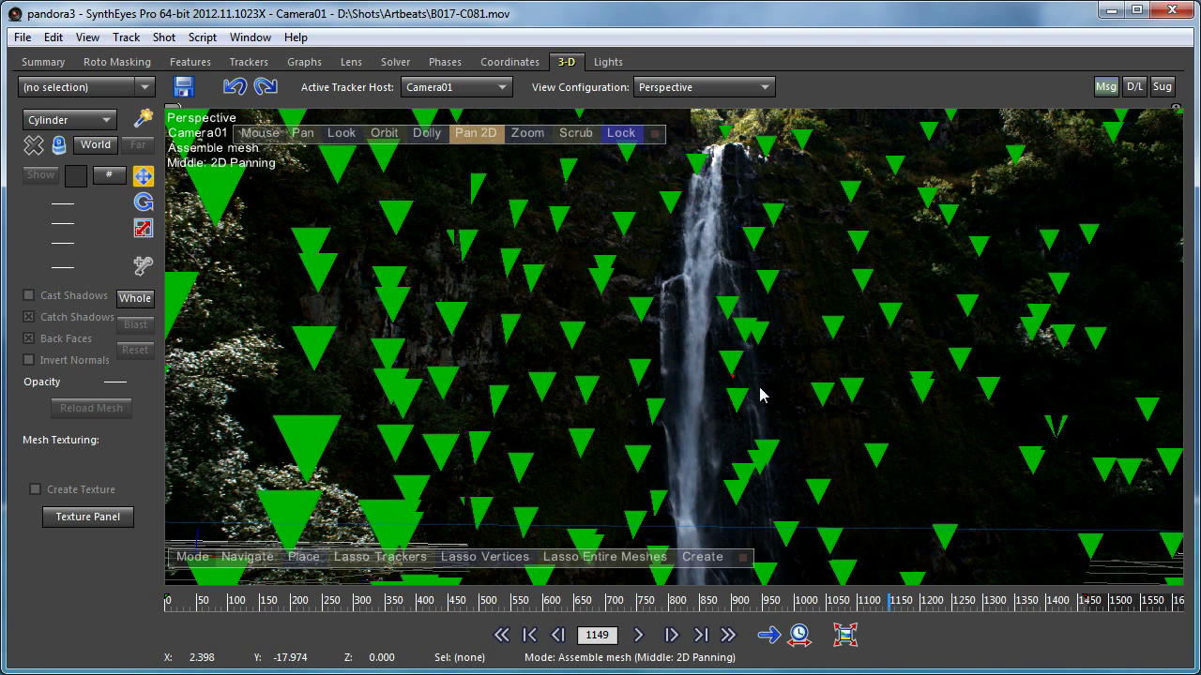
# Align the perspective grid to the marked point on the waterfall mesh.
pyautogui.rightClick(312, 182)
pyautogui.moveTo(442, 517)
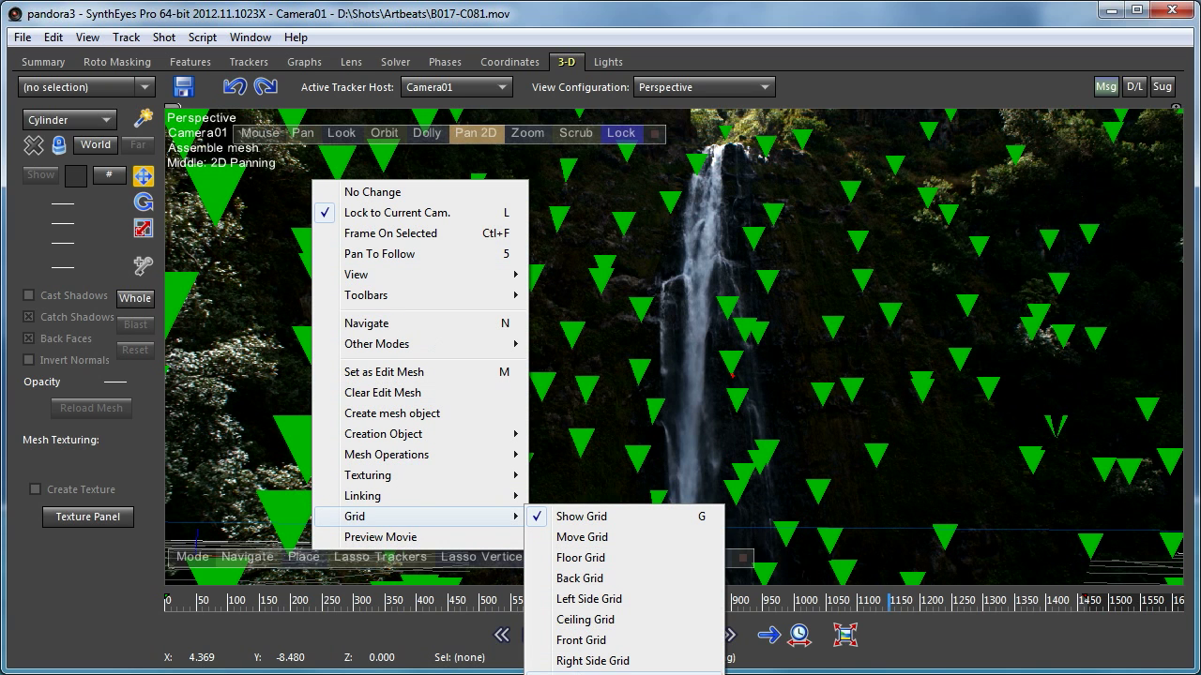
pyautogui.click(619, 674)
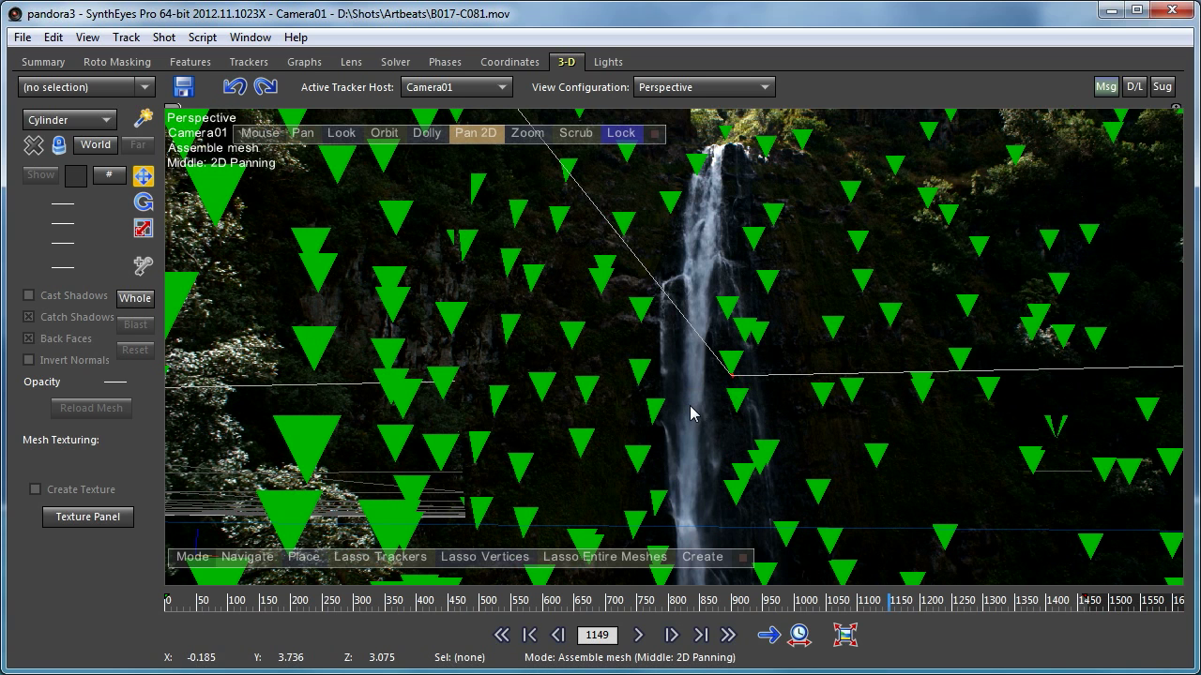
# With the view unlocked from the camera, create a cone about 0.245 × 0.245 × 0.441 on the realigned grid, right of the waterfall.
pyautogui.click(621, 132)
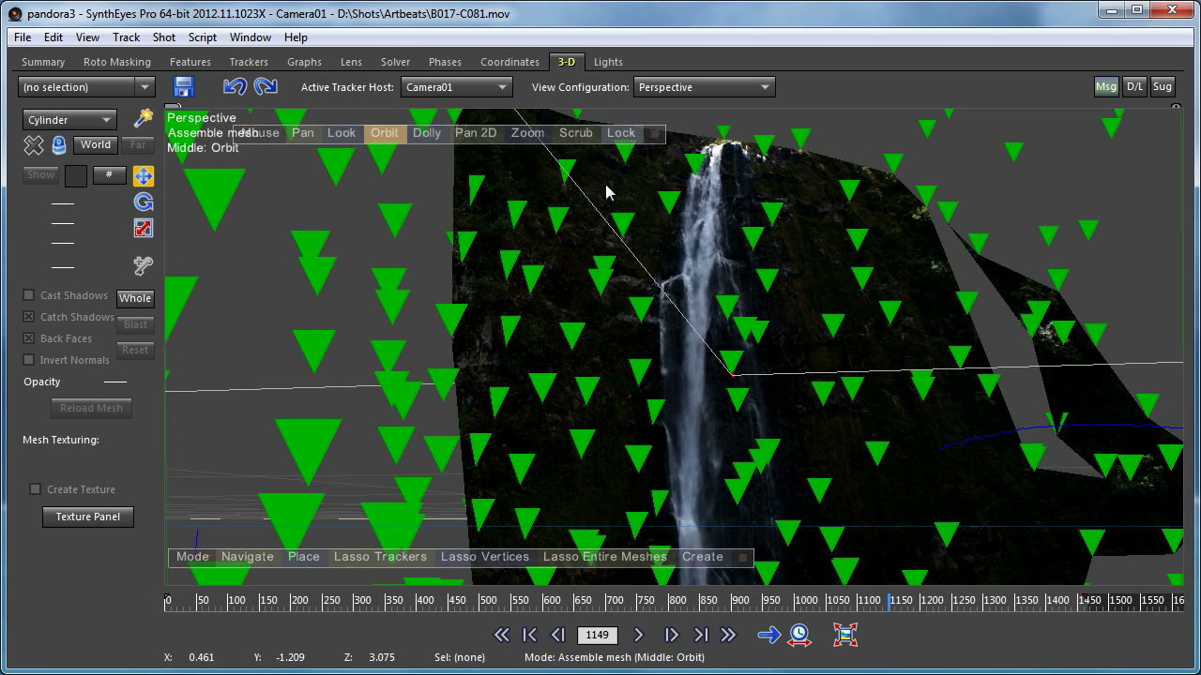
pyautogui.click(384, 132)
pyautogui.moveTo(392, 150); pyautogui.dragTo(225, 506)
pyautogui.press('a')
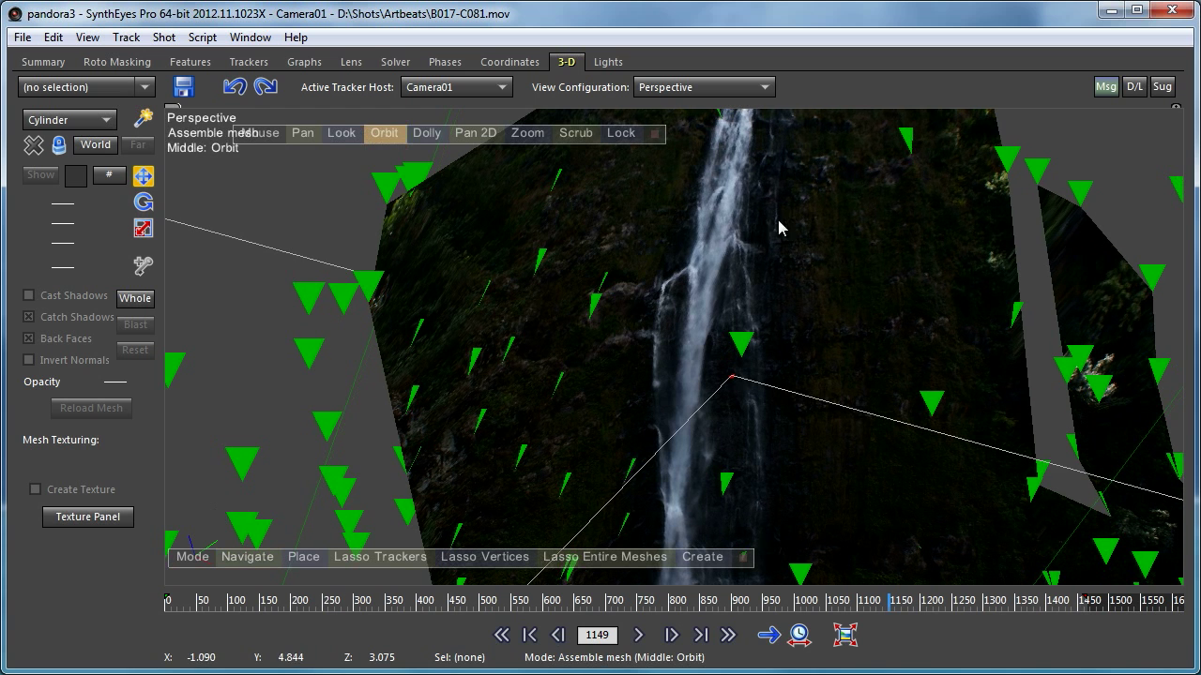
pyautogui.rightClick(762, 411)
pyautogui.moveTo(909, 661)
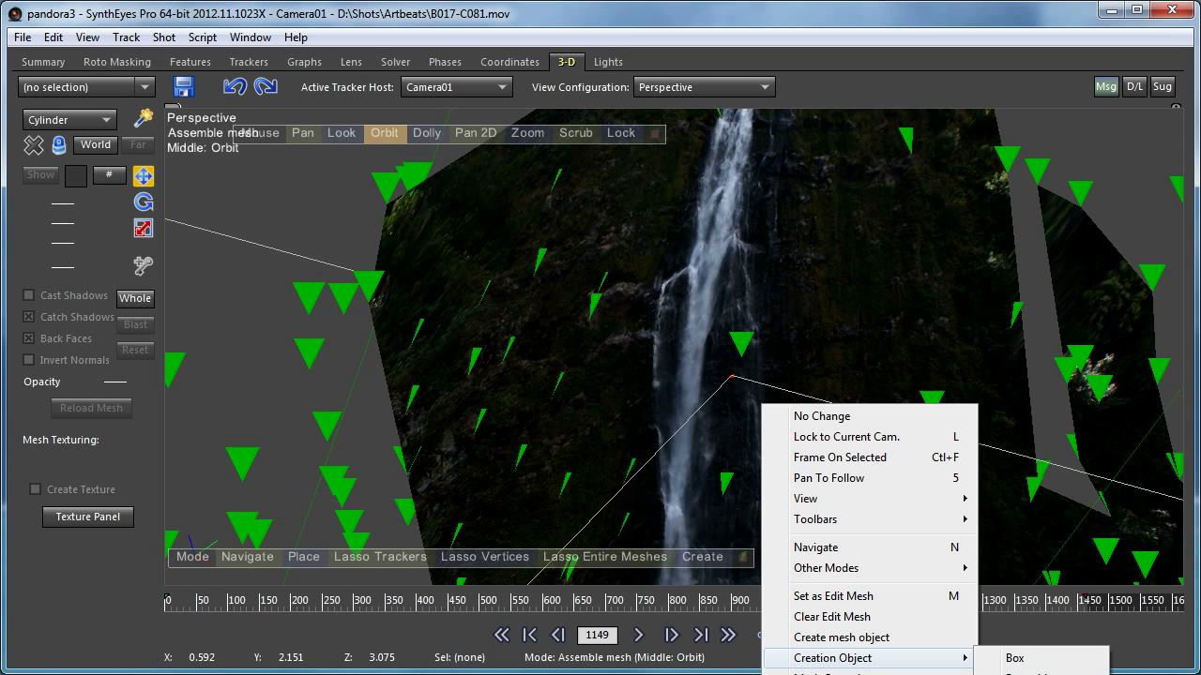
pyautogui.click(1017, 674)
pyautogui.moveTo(820, 447); pyautogui.dragTo(873, 364)
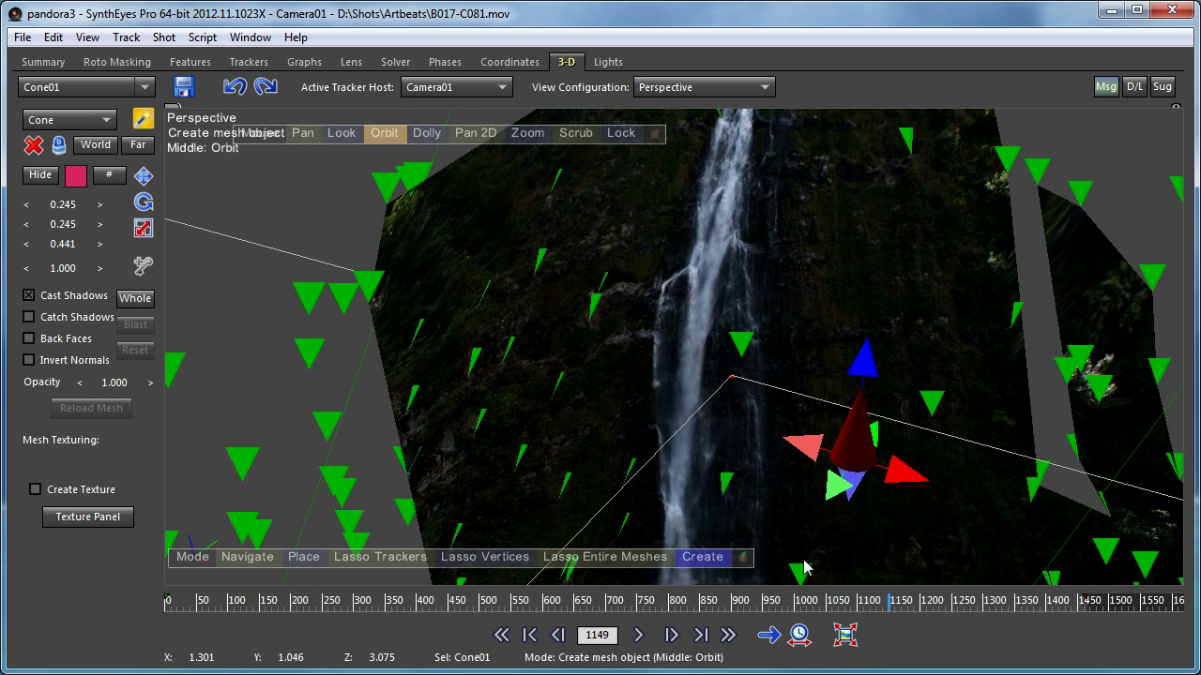
# Tip the cone onto its side, move it across to the other side of the waterfall, and turn it to face the locked camera view.
pyautogui.keyDown('ctrl'); pyautogui.moveTo(836, 489); pyautogui.dragTo(656, 609); pyautogui.keyUp('ctrl')
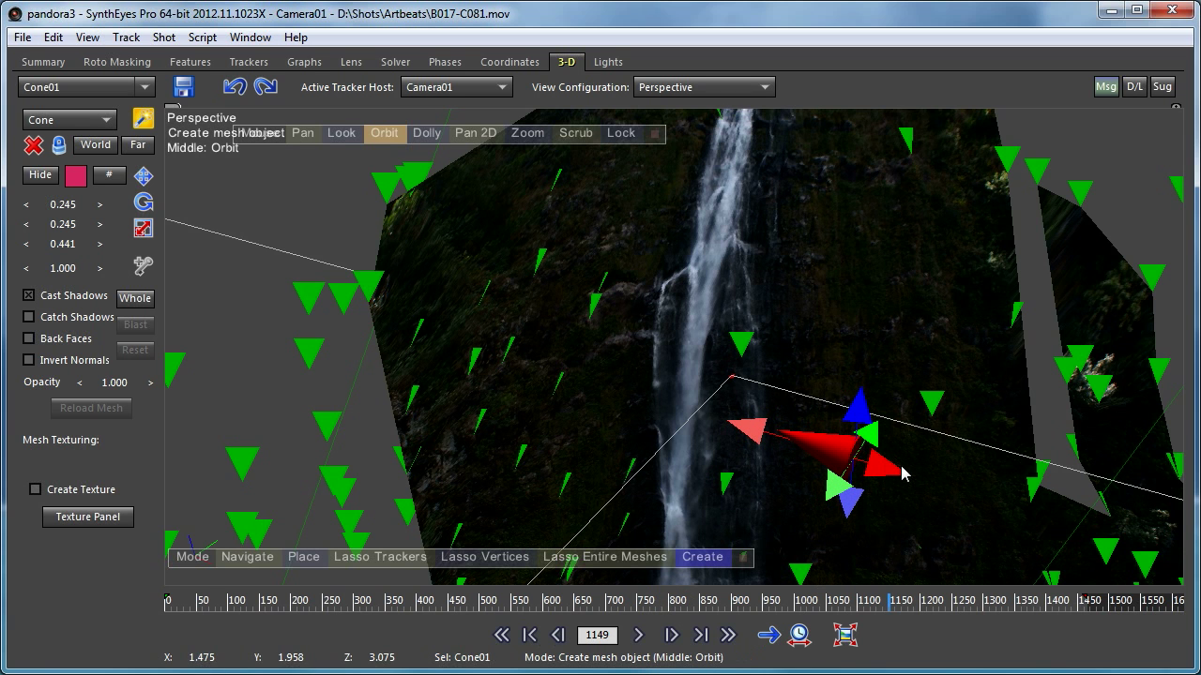
pyautogui.moveTo(889, 468); pyautogui.dragTo(661, 403)
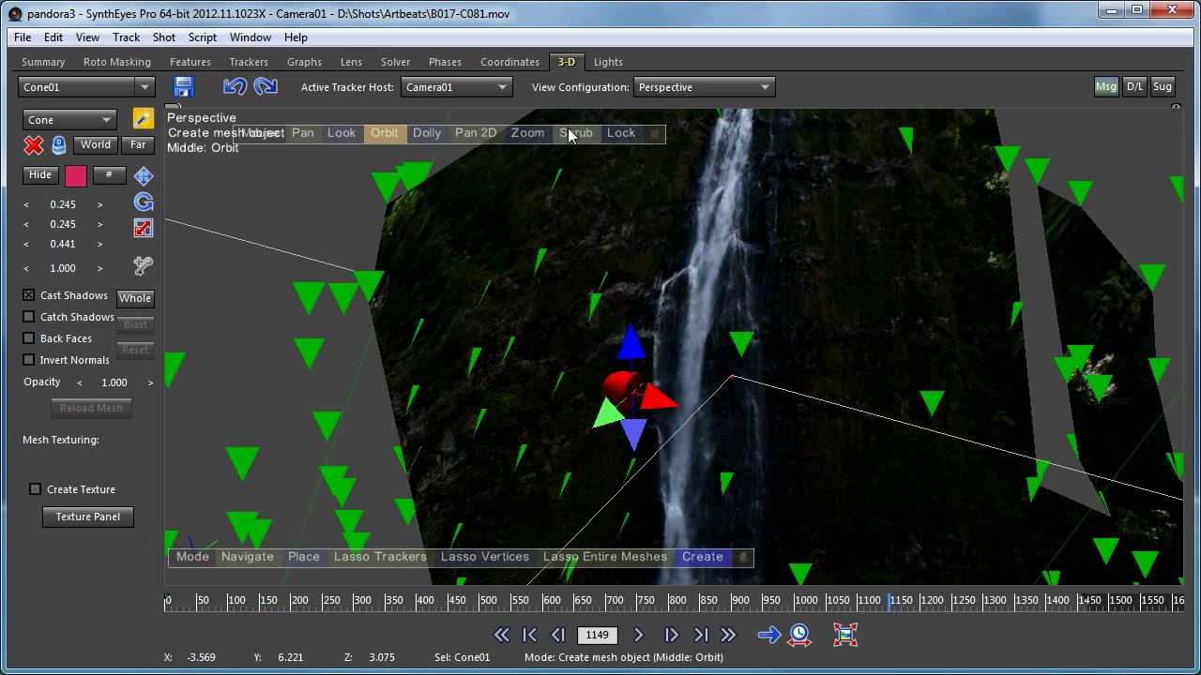
pyautogui.click(620, 132)
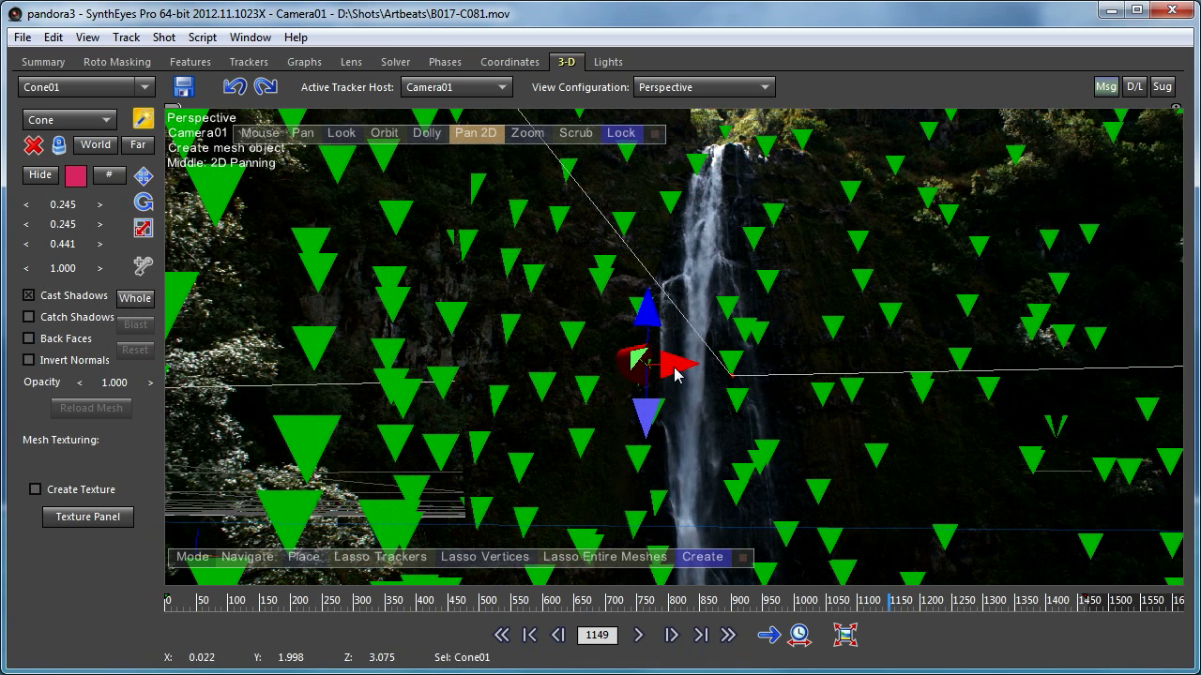
pyautogui.moveTo(672, 356); pyautogui.dragTo(684, 382)
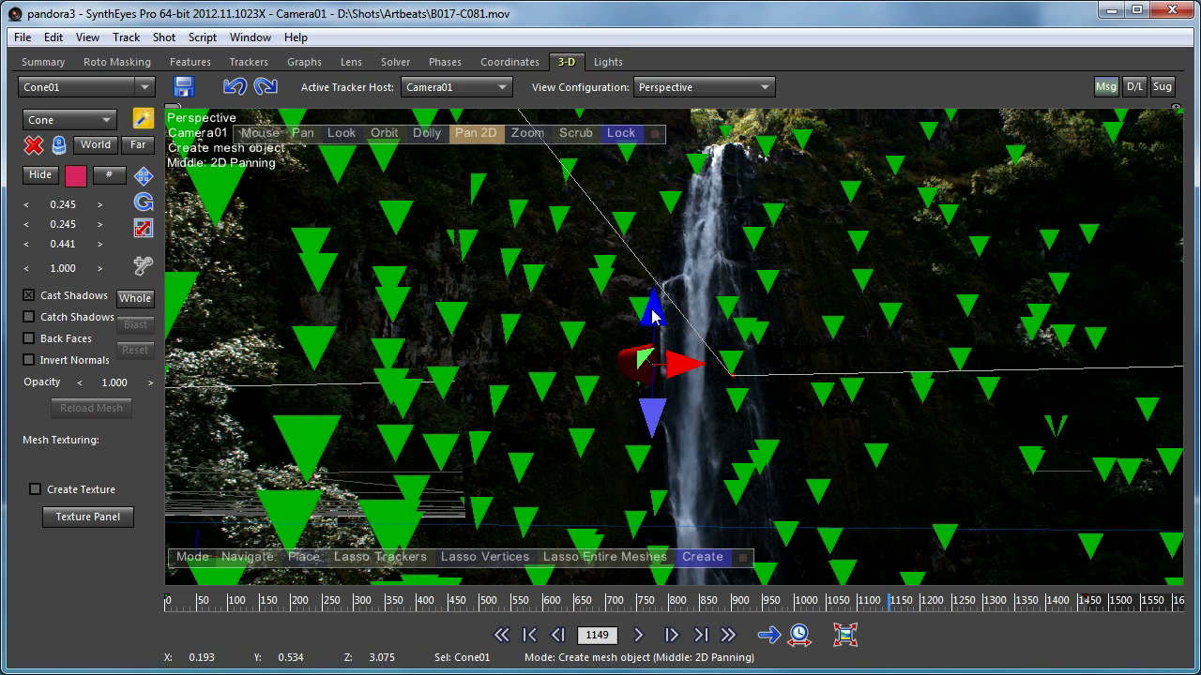
pyautogui.moveTo(651, 339); pyautogui.dragTo(508, 674)
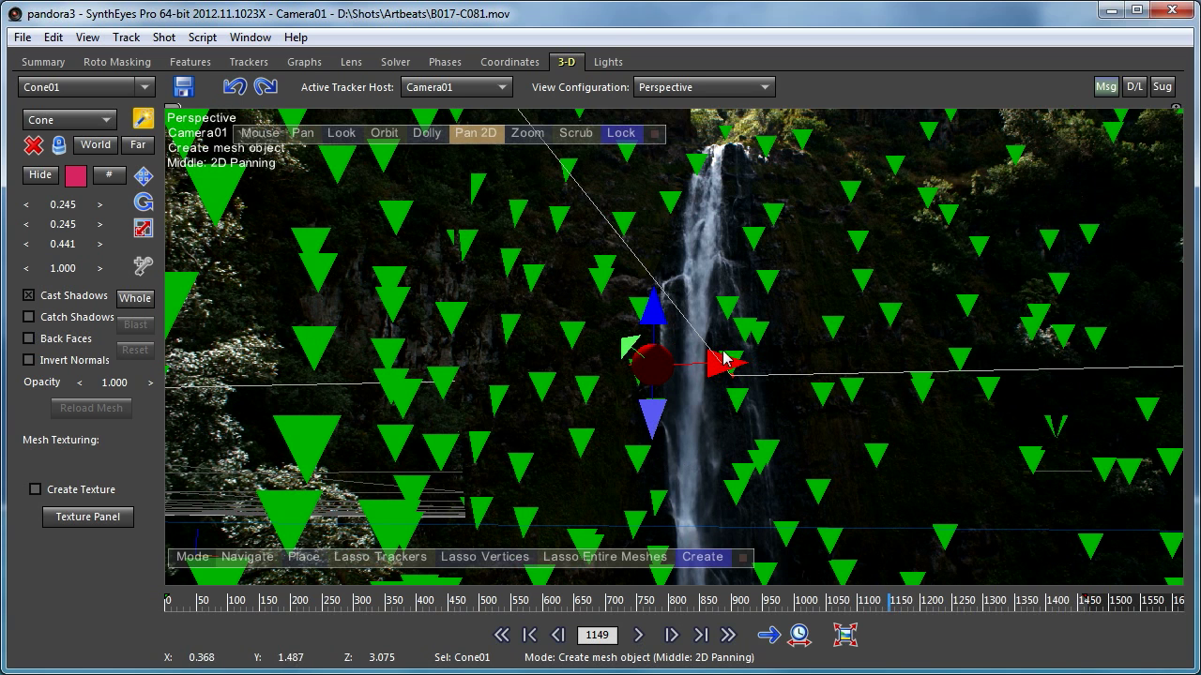
# Slide the cone along the grid onto the waterfall, just beside the grid origin.
pyautogui.moveTo(720, 362); pyautogui.dragTo(756, 377)
pyautogui.moveTo(673, 348); pyautogui.dragTo(653, 432)
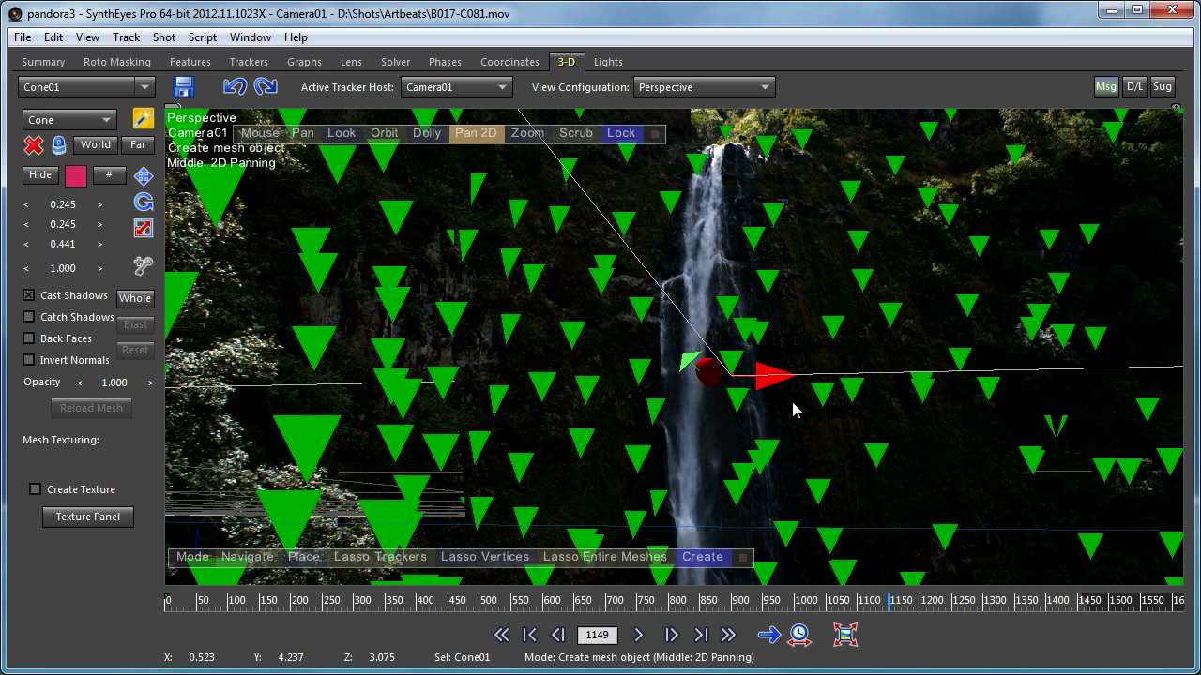
pyautogui.moveTo(769, 375); pyautogui.dragTo(691, 344)
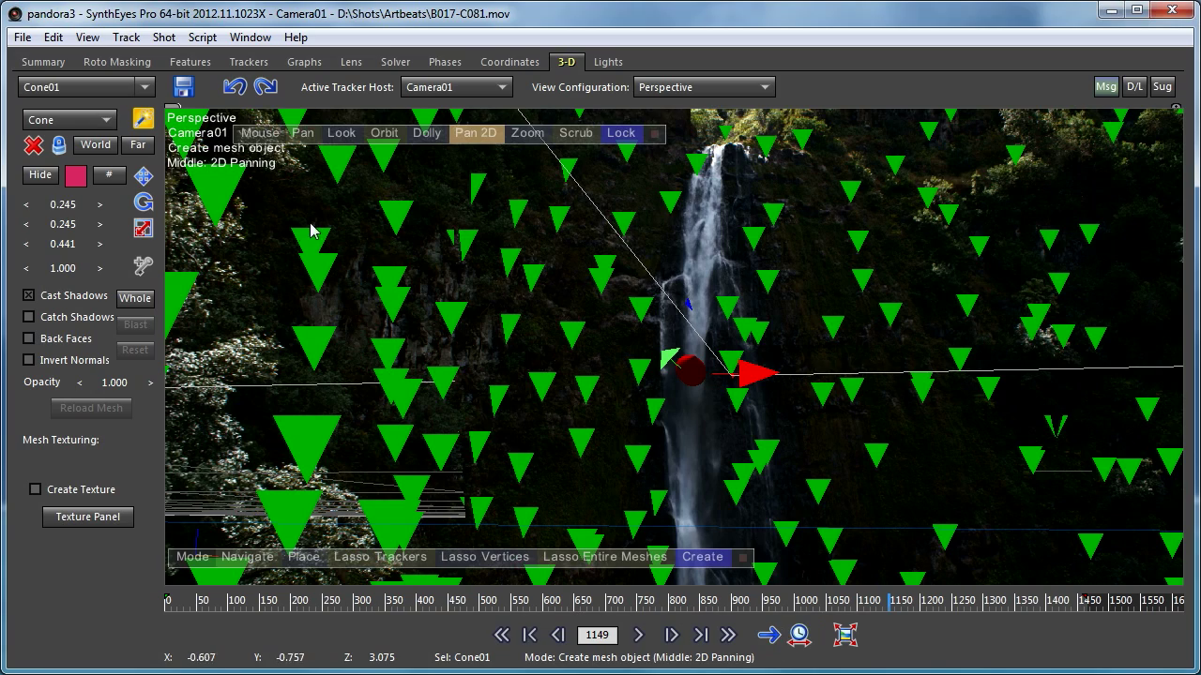
# Examine the meshes and placed objects from a view unlocked from the camera, scrubbing through frames 22, 377, 526 and 973.
pyautogui.moveTo(394, 615); pyautogui.dragTo(179, 600)
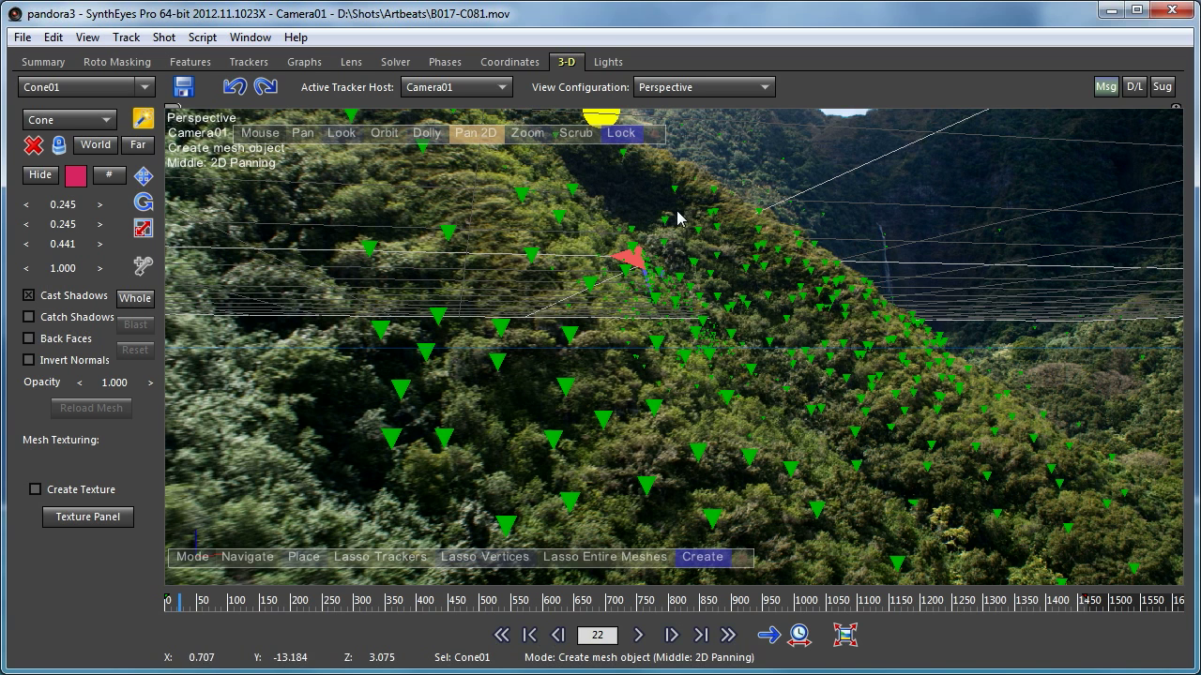
pyautogui.click(622, 135)
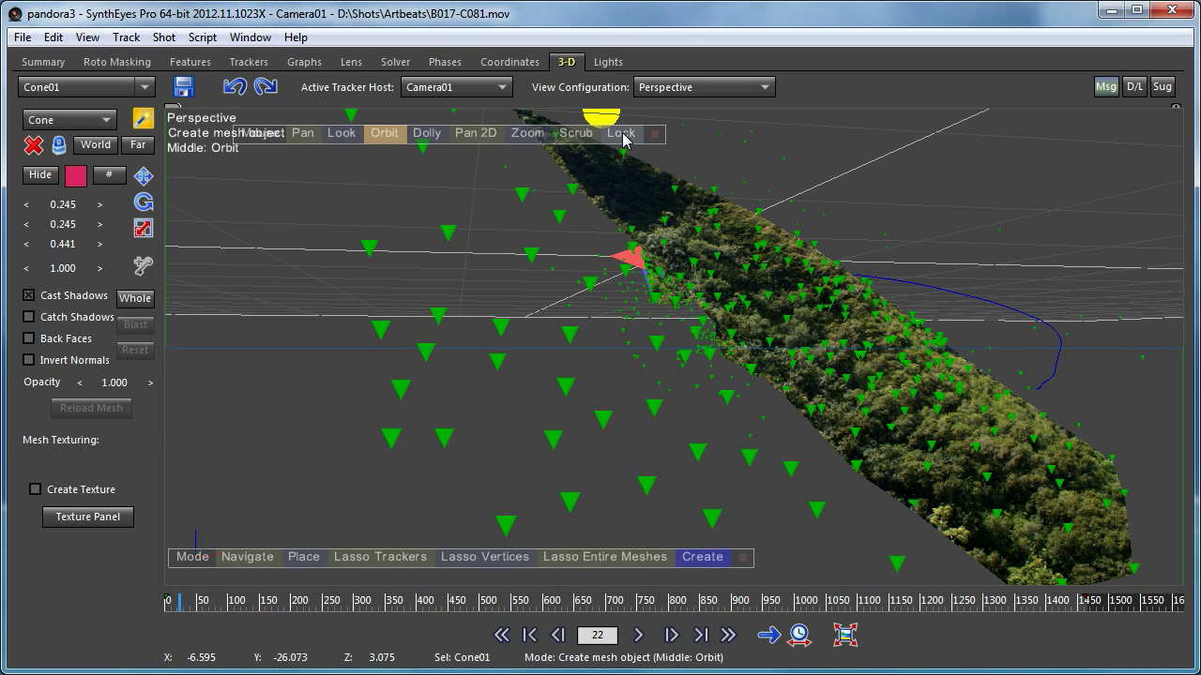
pyautogui.moveTo(299, 608); pyautogui.dragTo(401, 624)
pyautogui.moveTo(387, 132); pyautogui.dragTo(220, 207)
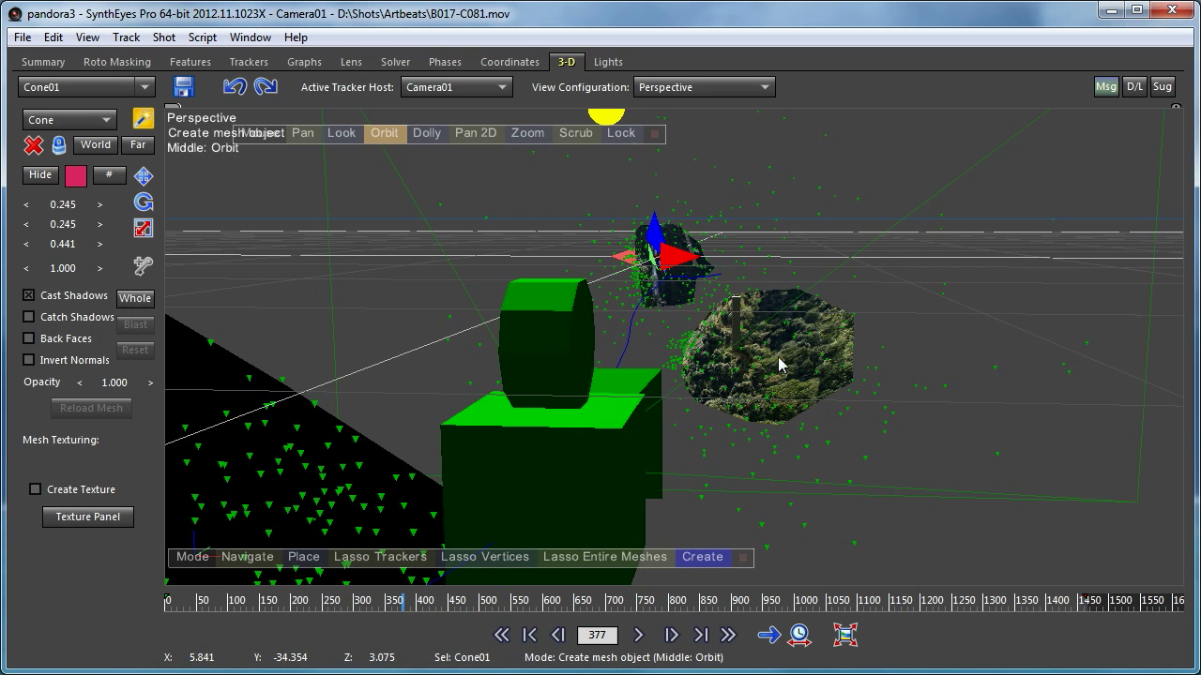
pyautogui.moveTo(439, 608); pyautogui.dragTo(497, 608)
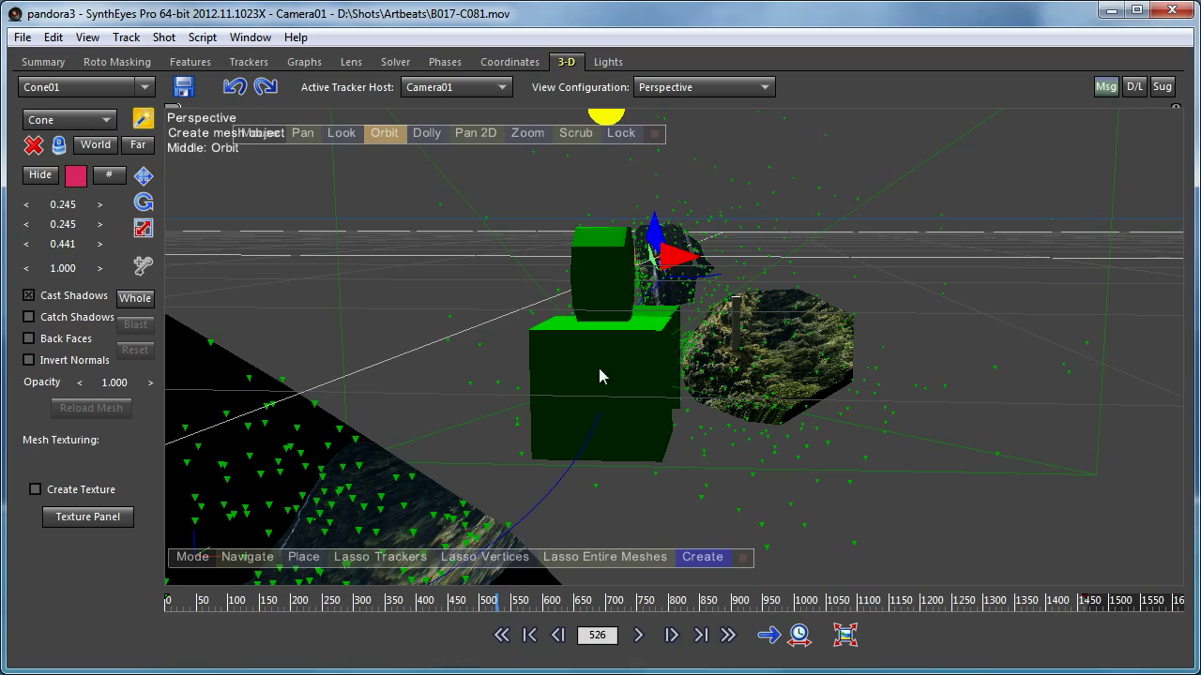
pyautogui.click(419, 135)
pyautogui.moveTo(553, 328); pyautogui.dragTo(562, 272)
pyautogui.moveTo(412, 57); pyautogui.dragTo(390, 41)
pyautogui.moveTo(293, 139); pyautogui.dragTo(309, 417)
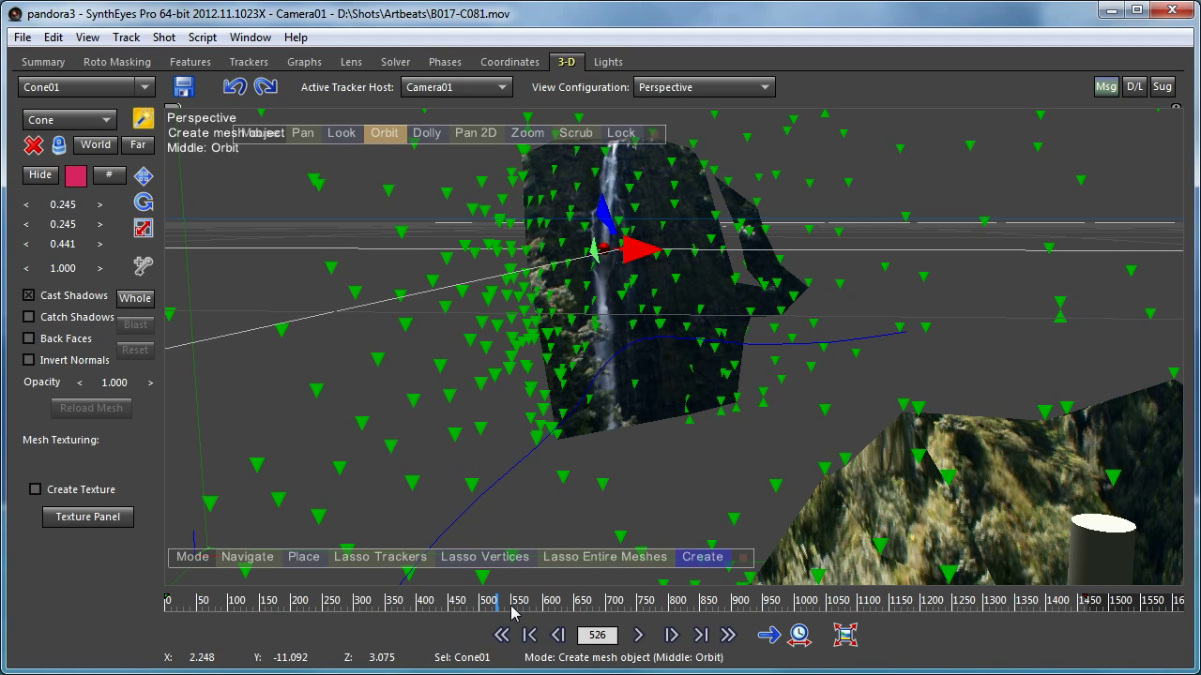
pyautogui.moveTo(387, 138); pyautogui.dragTo(480, 305)
pyautogui.moveTo(501, 607)
pyautogui.mouseDown()
pyautogui.moveTo(870, 607)
pyautogui.moveTo(702, 635)
pyautogui.moveTo(448, 637)
pyautogui.moveTo(820, 639)
pyautogui.mouseUp()
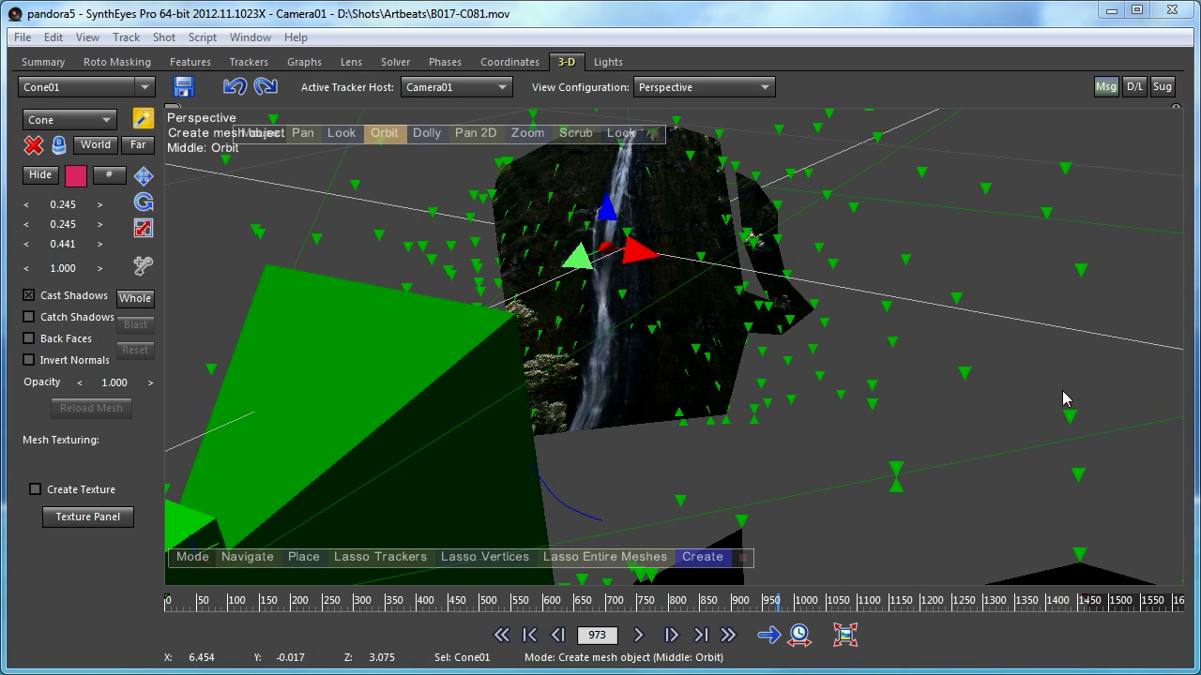
# Deselect the cone and switch the camera-locked view to Move Grid mode at frame 1465.
pyautogui.click(659, 317)
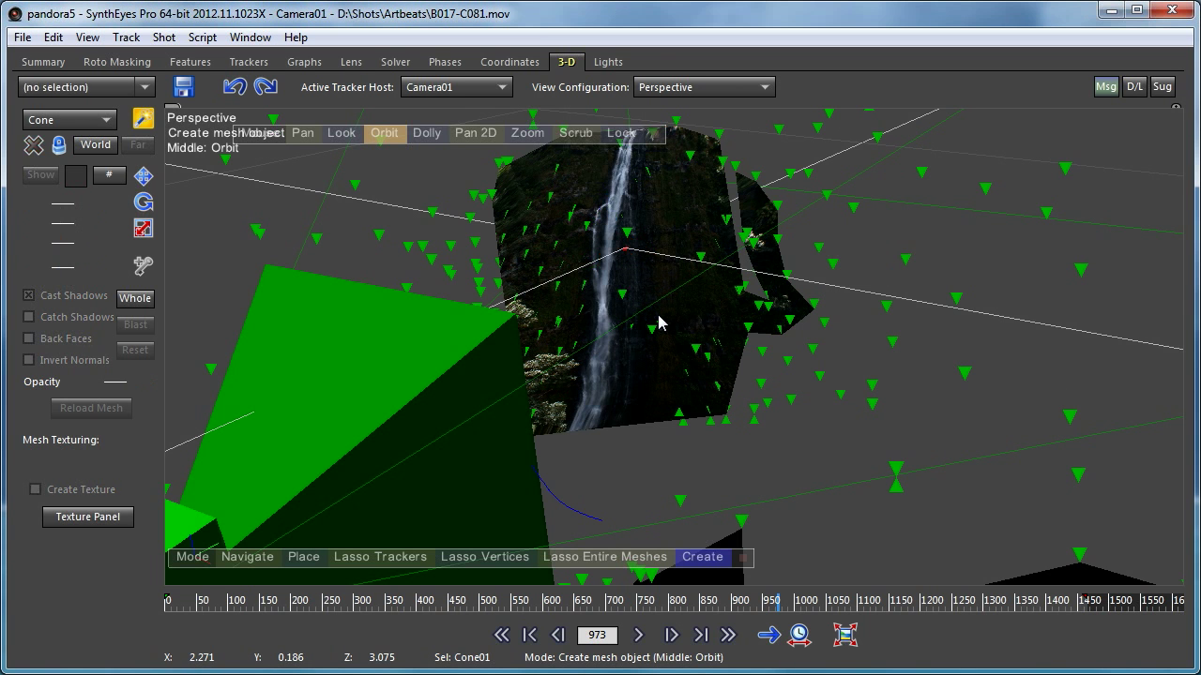
pyautogui.click(623, 134)
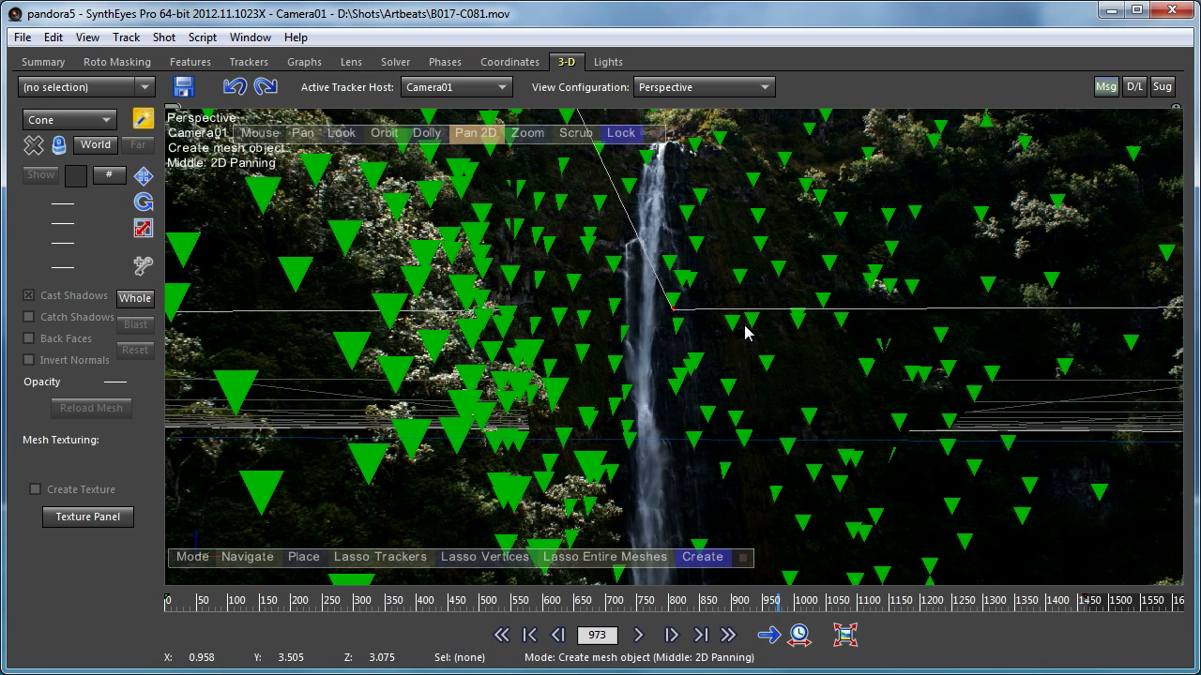
pyautogui.moveTo(1020, 603); pyautogui.dragTo(1095, 600)
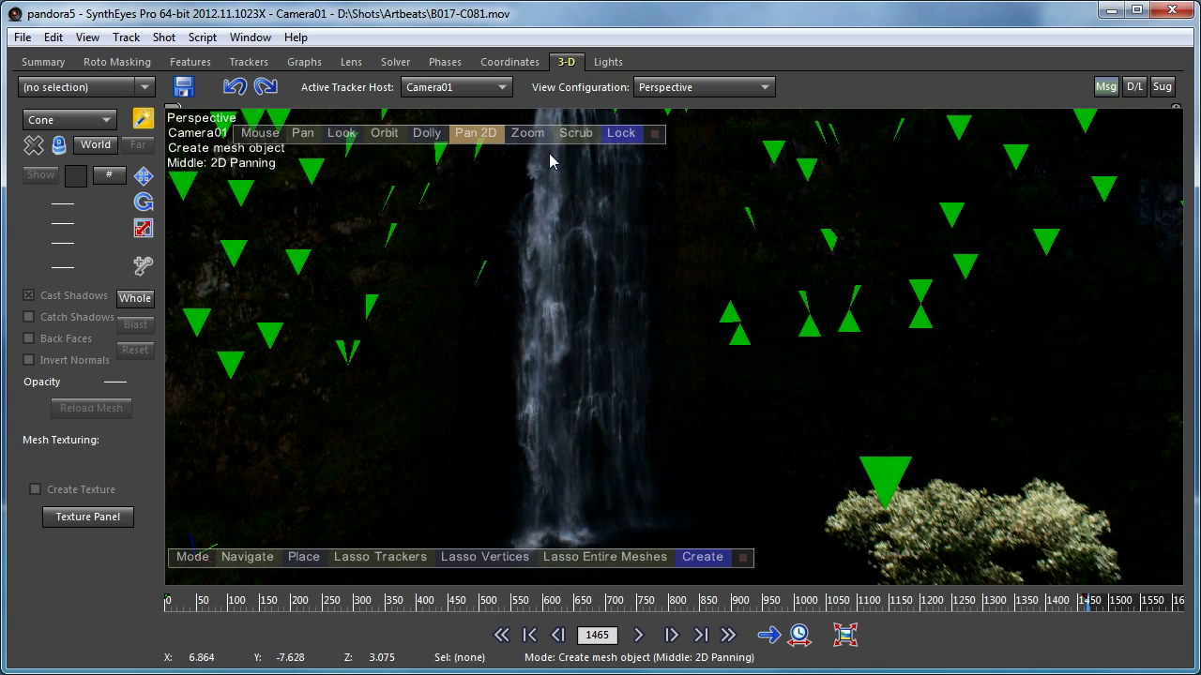
pyautogui.rightClick(495, 175)
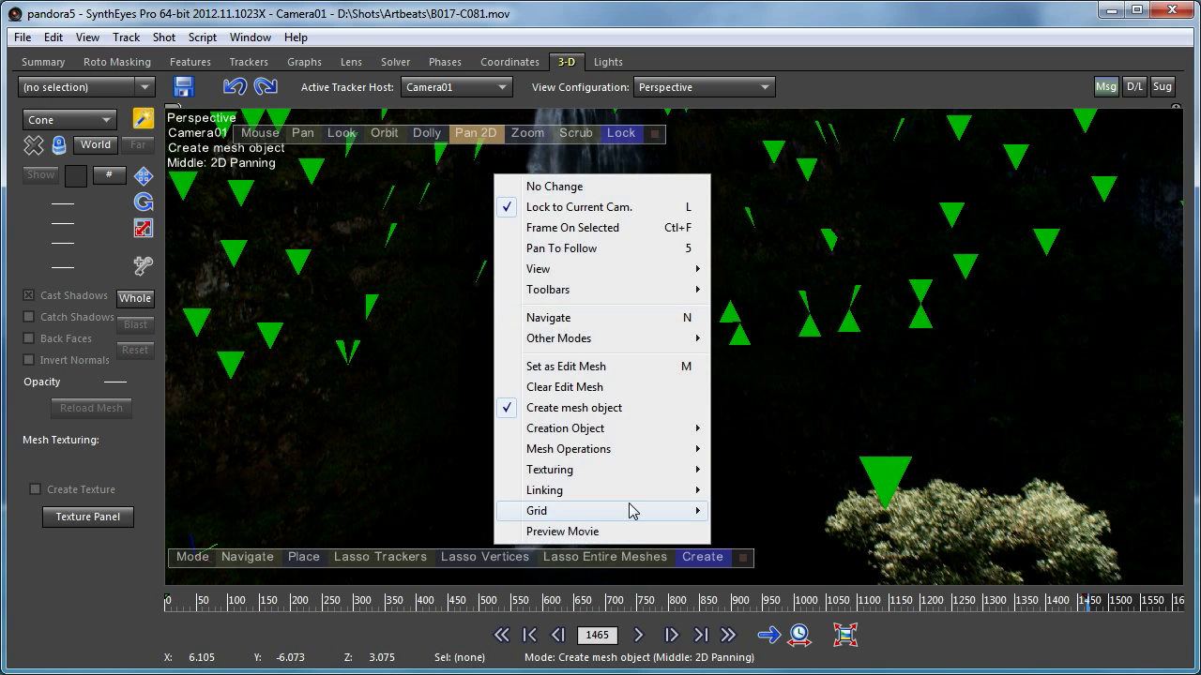
pyautogui.moveTo(639, 514)
pyautogui.click(768, 531)
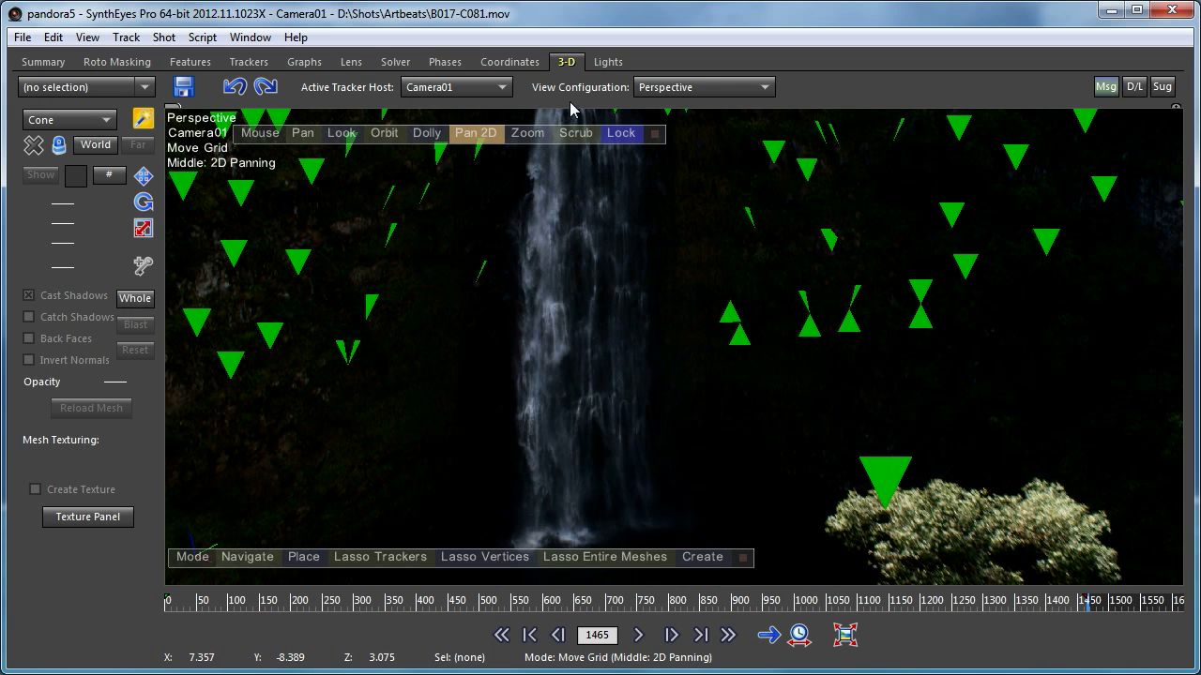
# Change the view configuration to Quad Perspective and add a moving object to the shot.
pyautogui.click(702, 85)
pyautogui.click(741, 162)
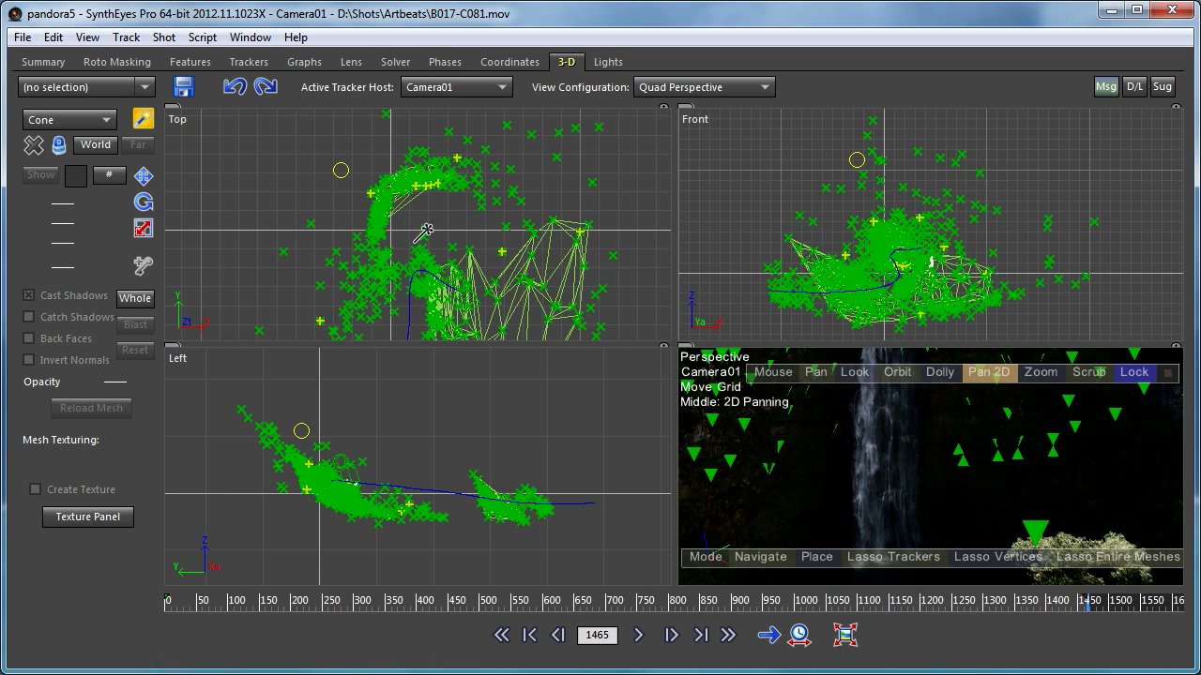
pyautogui.scroll(-4, 423, 235)
pyautogui.scroll(4, 435, 232)
pyautogui.moveTo(411, 229); pyautogui.dragTo(369, 188, button='middle')
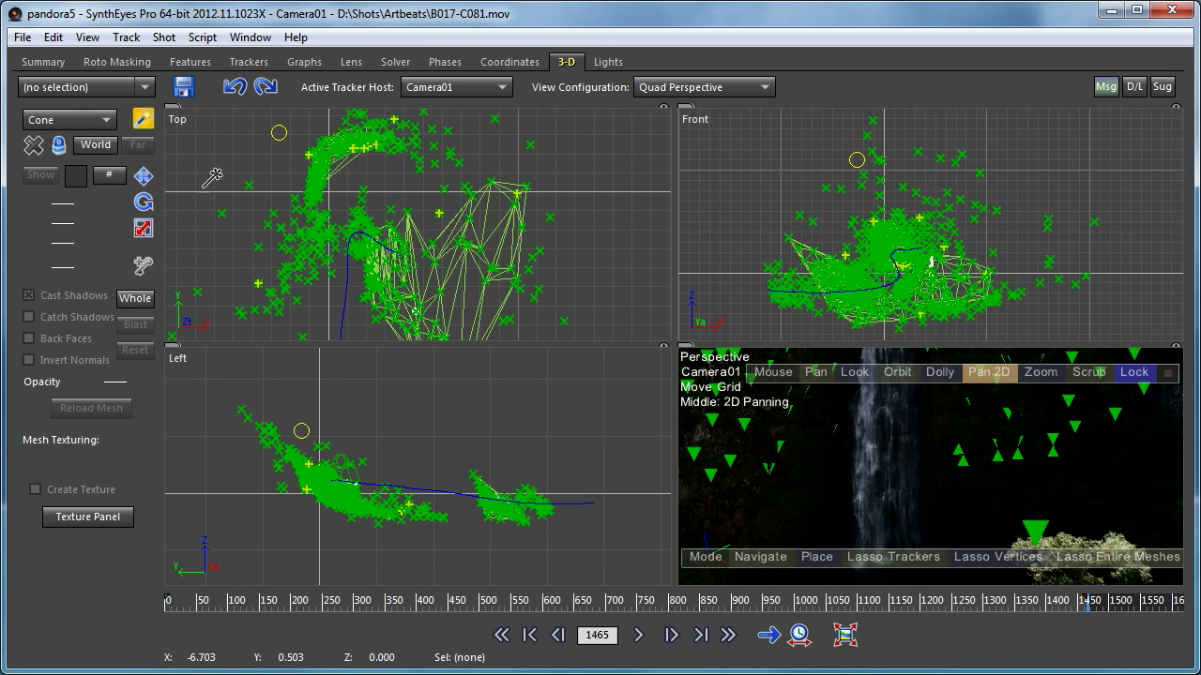
pyautogui.click(108, 120)
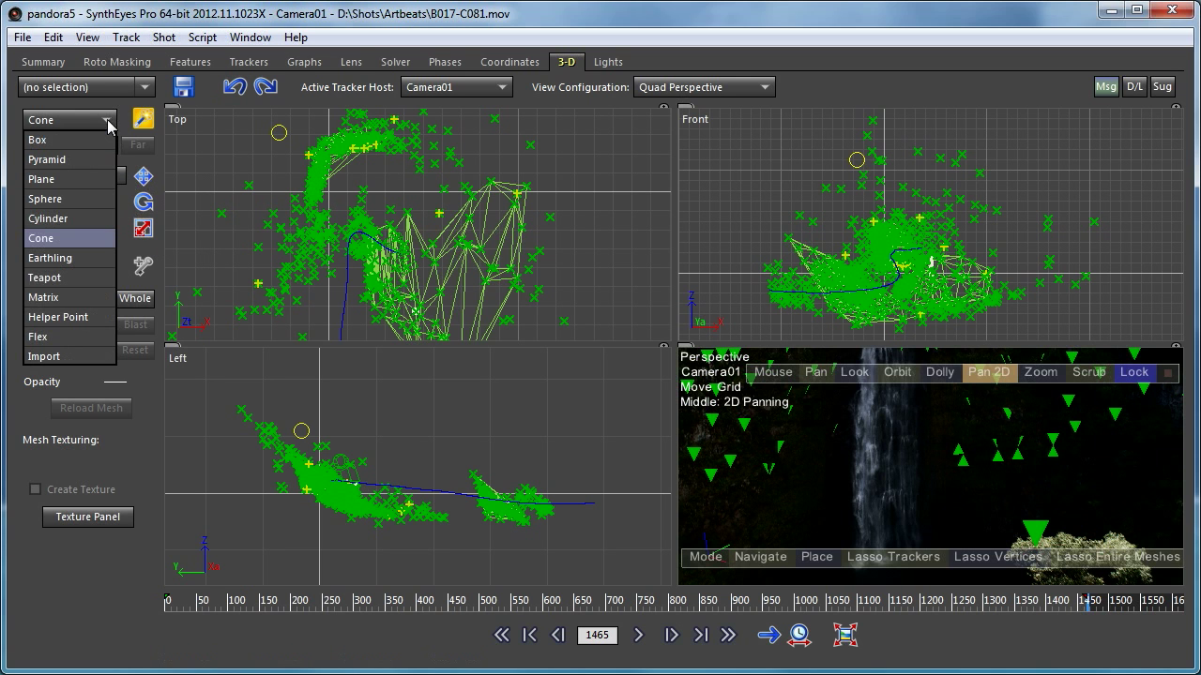
pyautogui.click(190, 13)
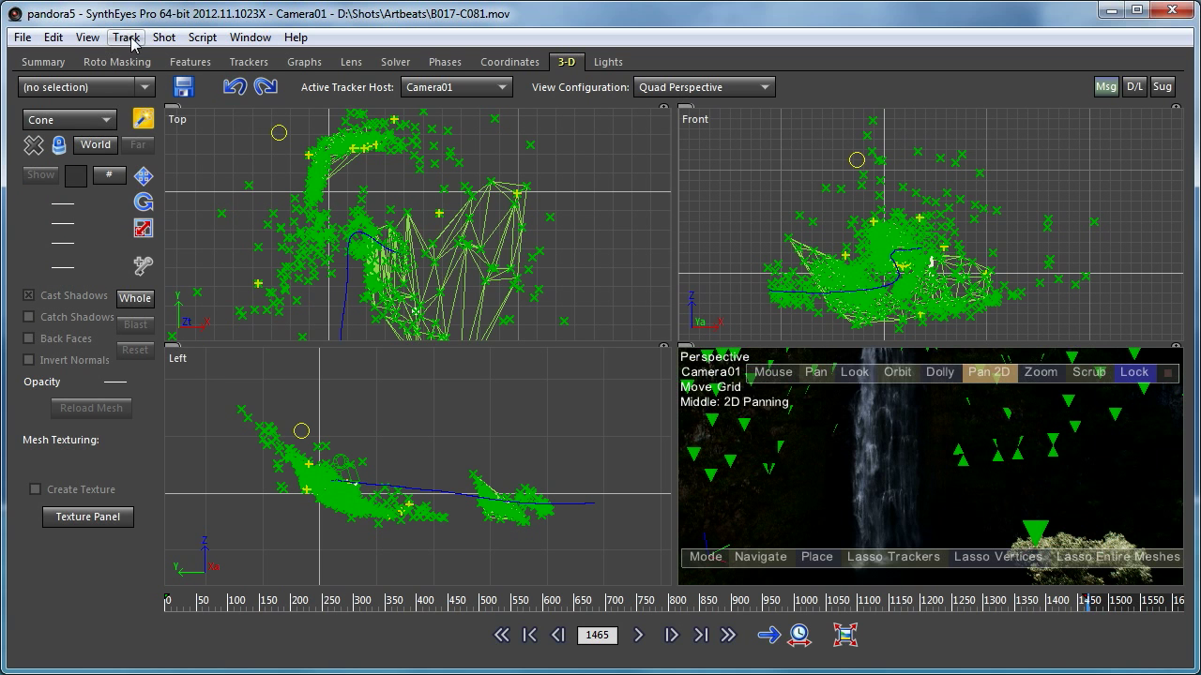
pyautogui.click(163, 38)
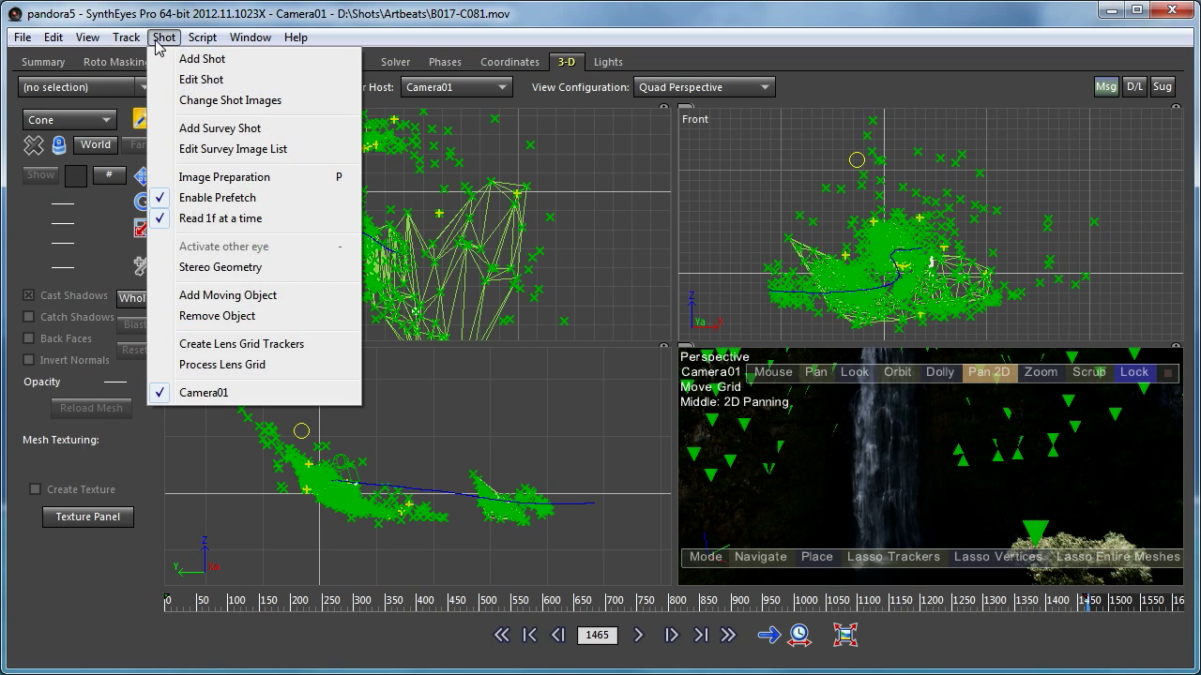
pyautogui.click(201, 297)
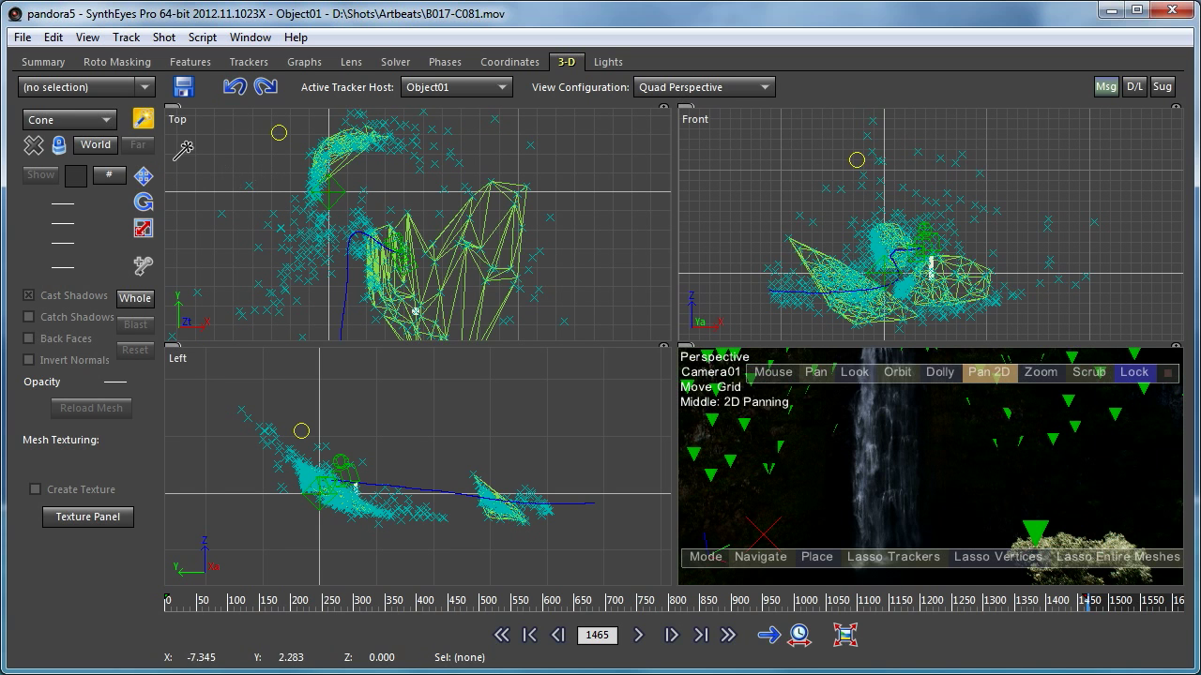
# At frame 0, move the moving object in the Top view to about X 2.126, Y 0.297, and scrub to frame 895.
pyautogui.click(144, 177)
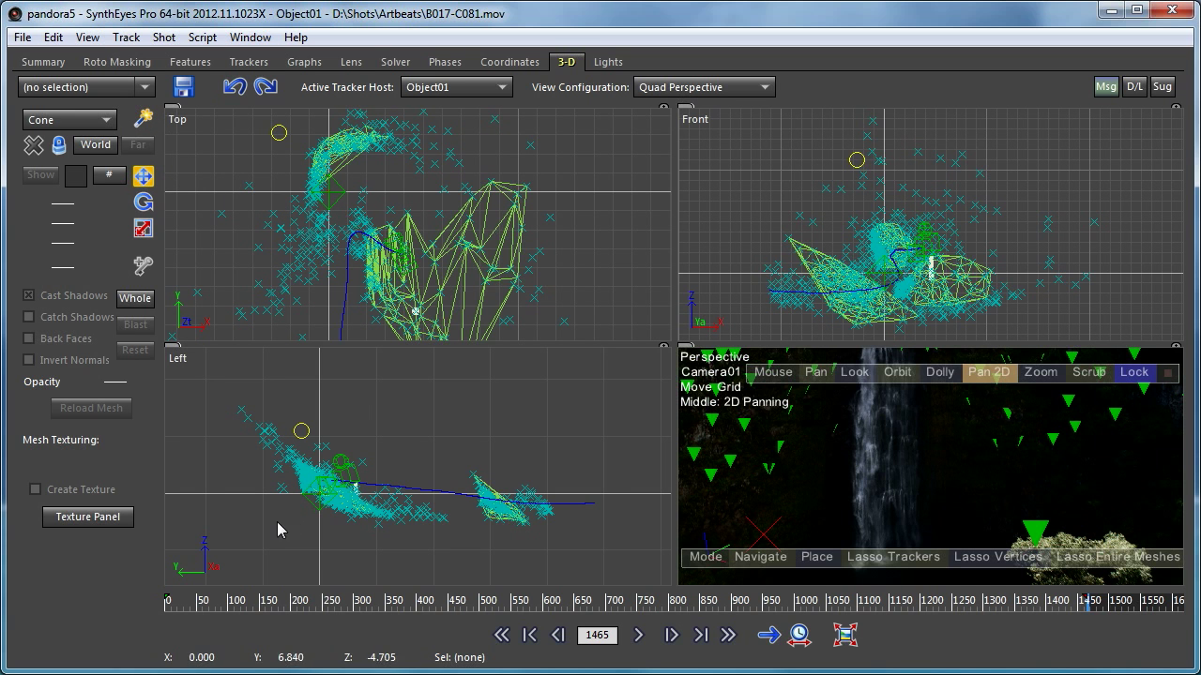
pyautogui.click(502, 635)
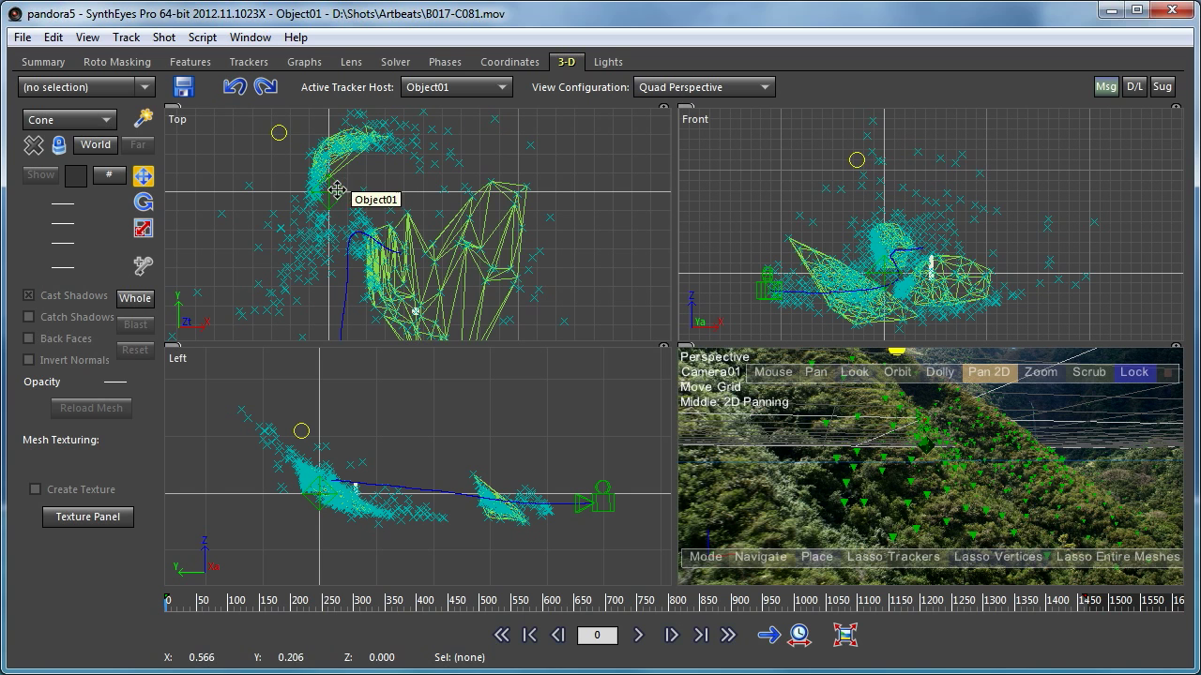
pyautogui.moveTo(341, 194); pyautogui.dragTo(376, 179)
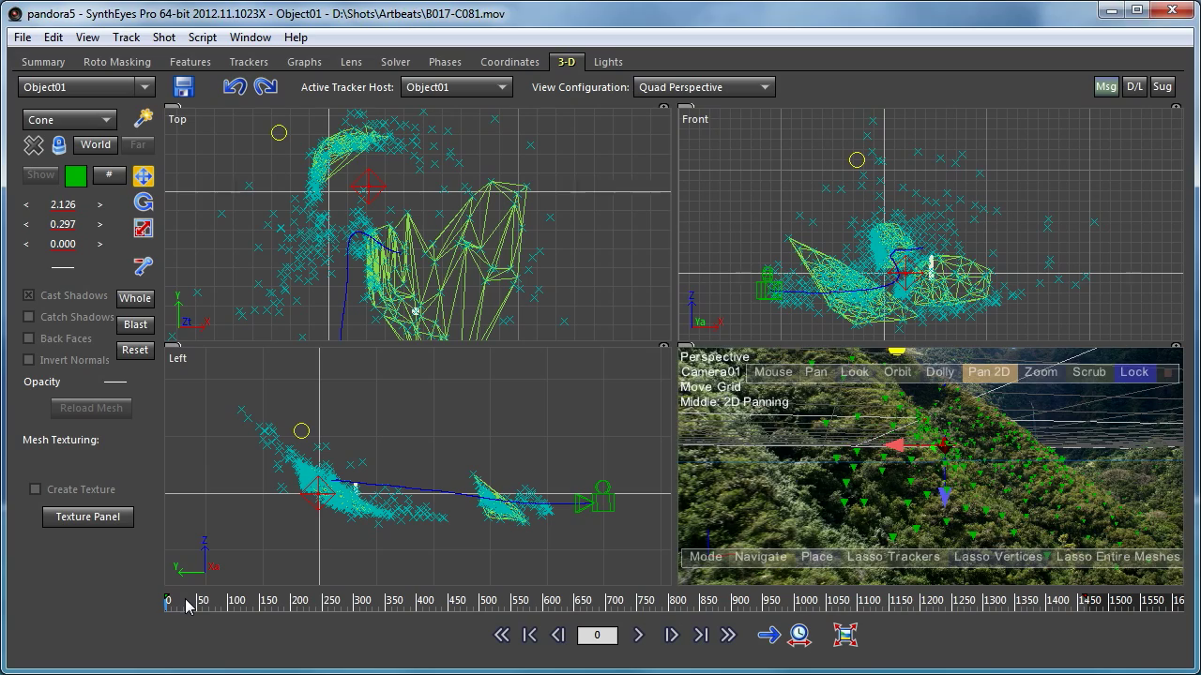
pyautogui.moveTo(186, 605); pyautogui.dragTo(726, 662)
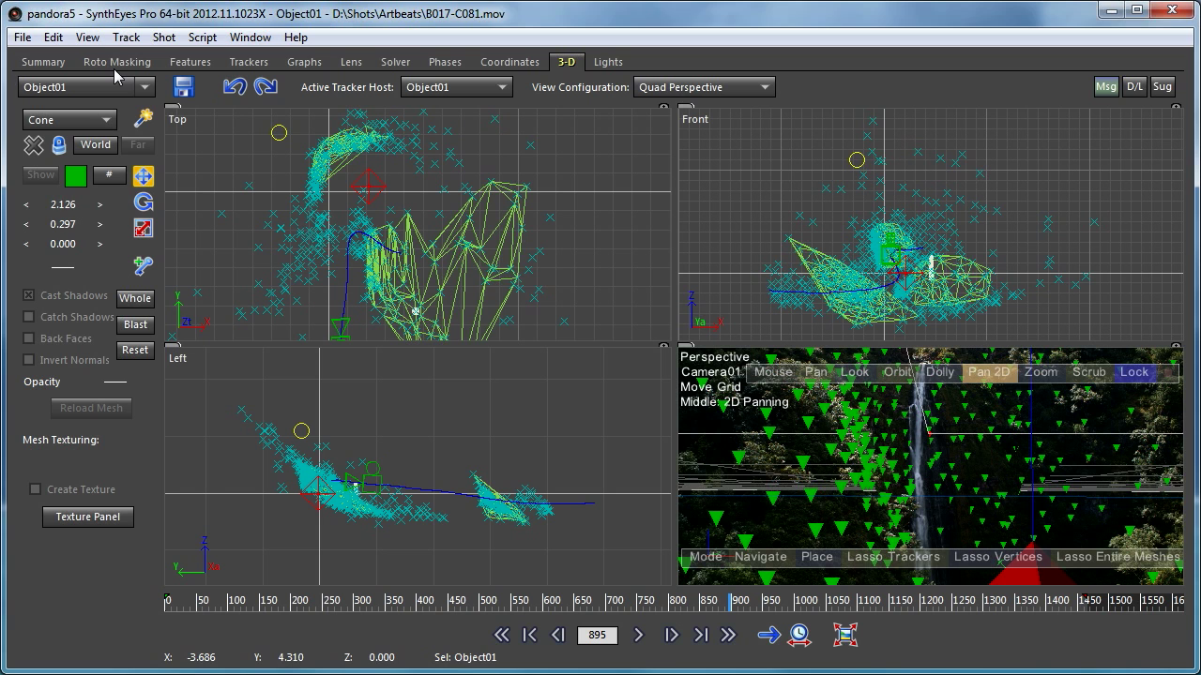
# Create a Matrix mesh around the moving object in the Top view, about 3.016 × 2.522 × 18.888.
pyautogui.click(105, 123)
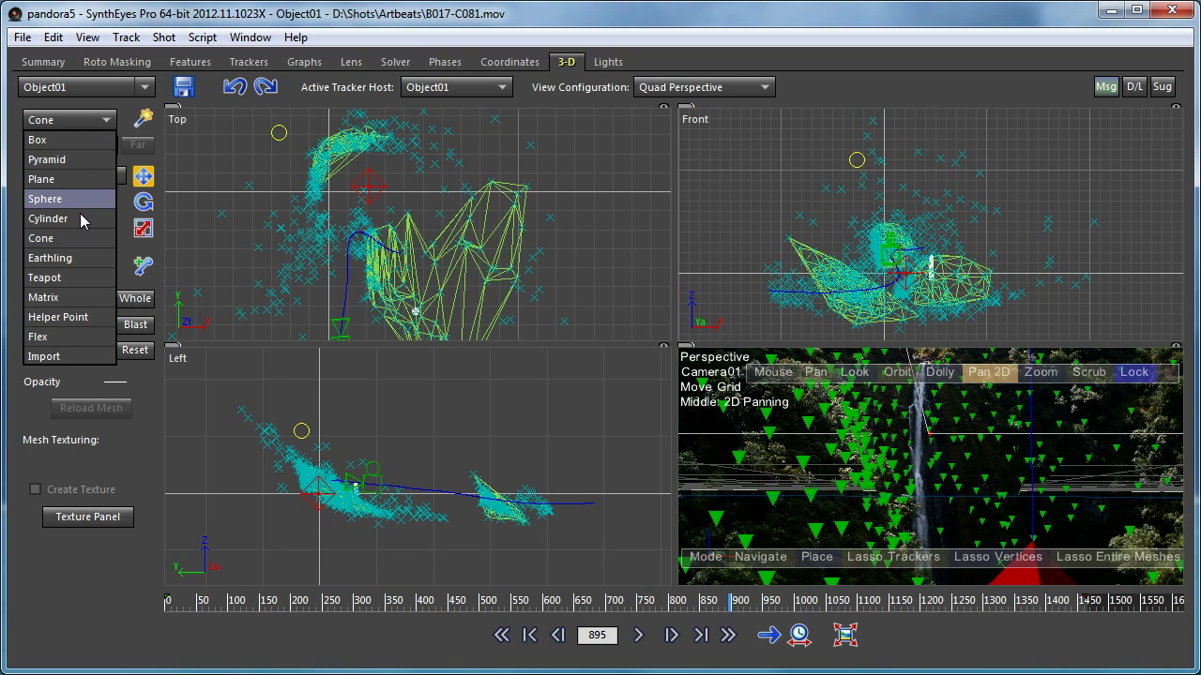
pyautogui.click(53, 239)
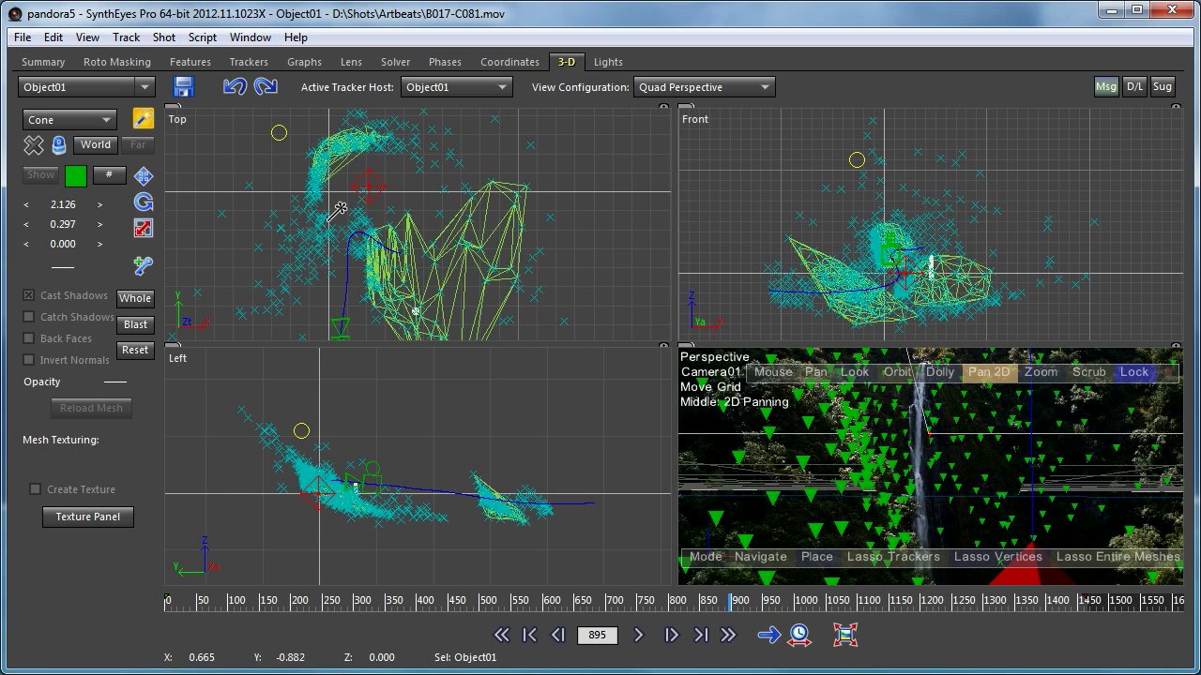
pyautogui.moveTo(342, 209)
pyautogui.mouseDown()
pyautogui.moveTo(400, 163)
pyautogui.moveTo(402, 57)
pyautogui.mouseUp()
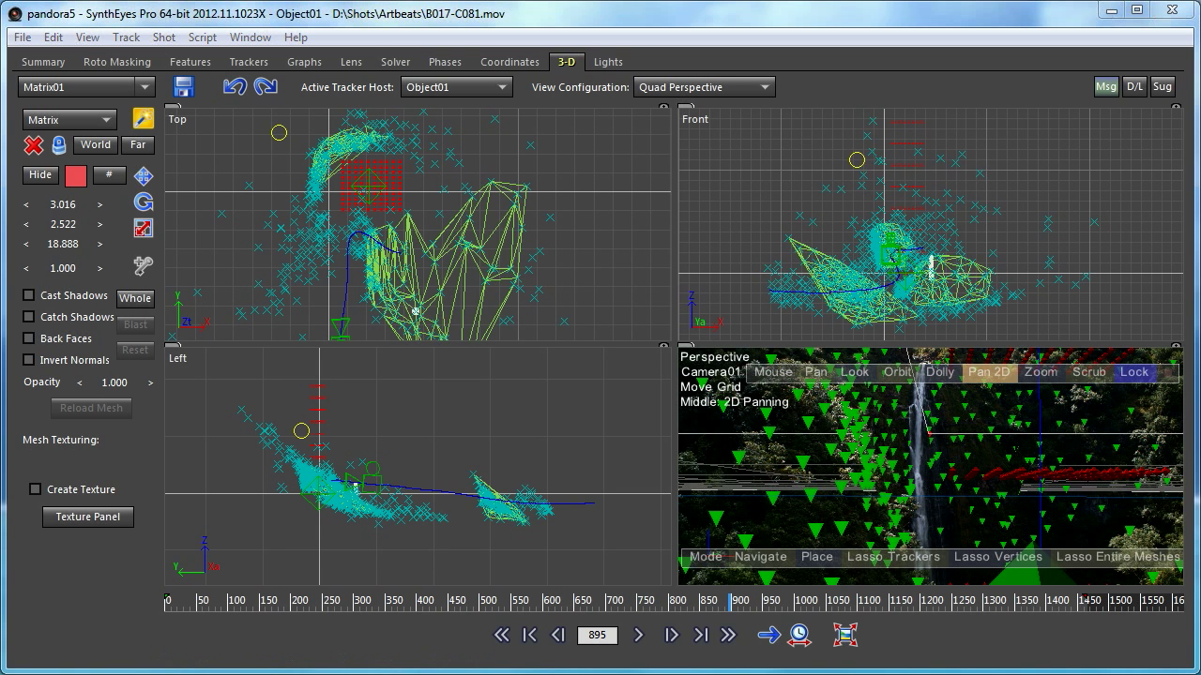
pyautogui.press('super+e')
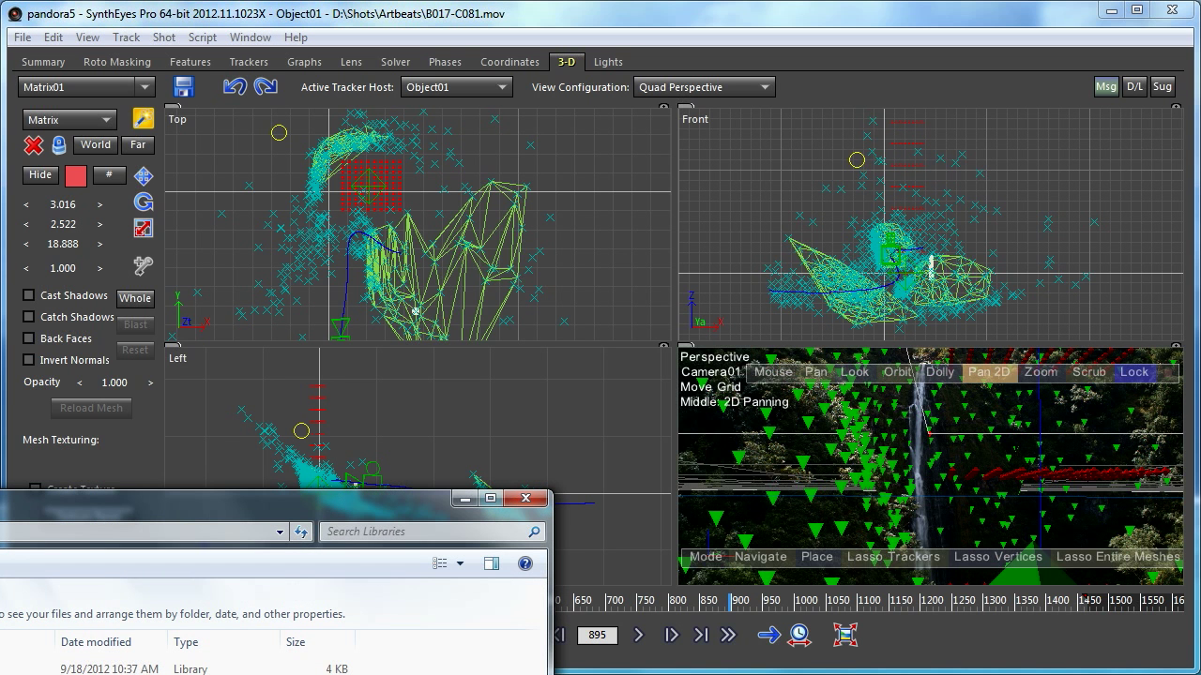
pyautogui.click(524, 498)
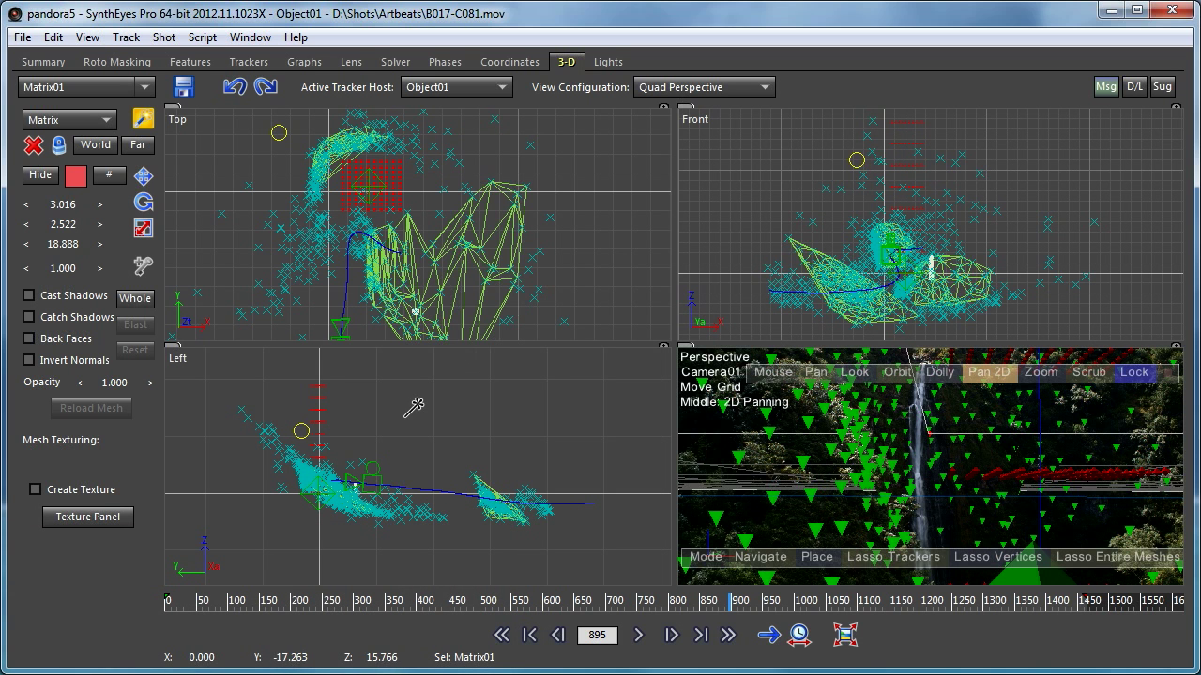
# Scale the Matrix mesh's Z size to 7.588 and set its division counts to 6, 4 and 15.
pyautogui.click(143, 228)
pyautogui.moveTo(77, 251); pyautogui.dragTo(473, 55)
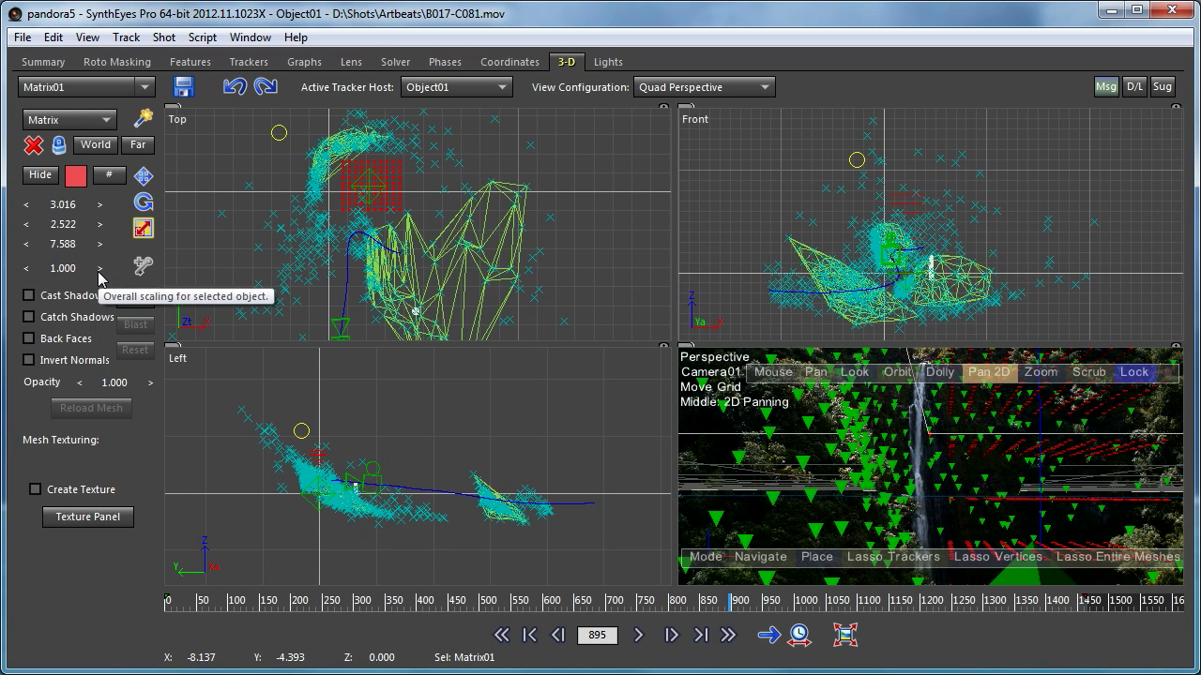
pyautogui.click(109, 174)
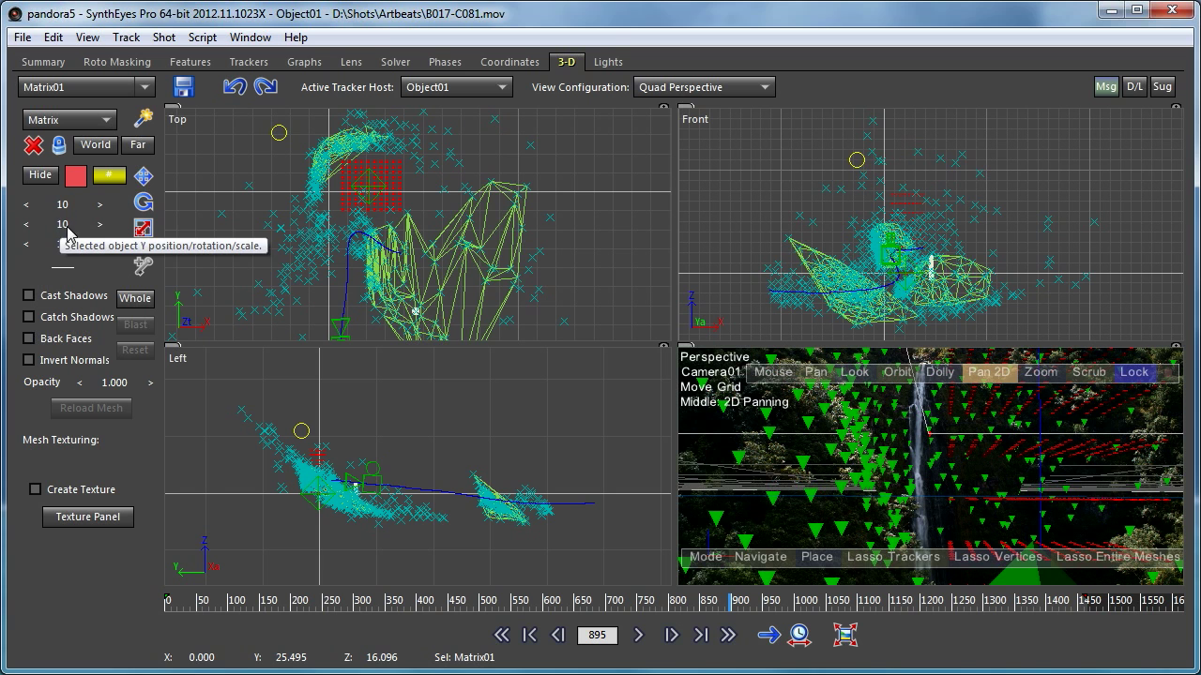
pyautogui.click(27, 224)
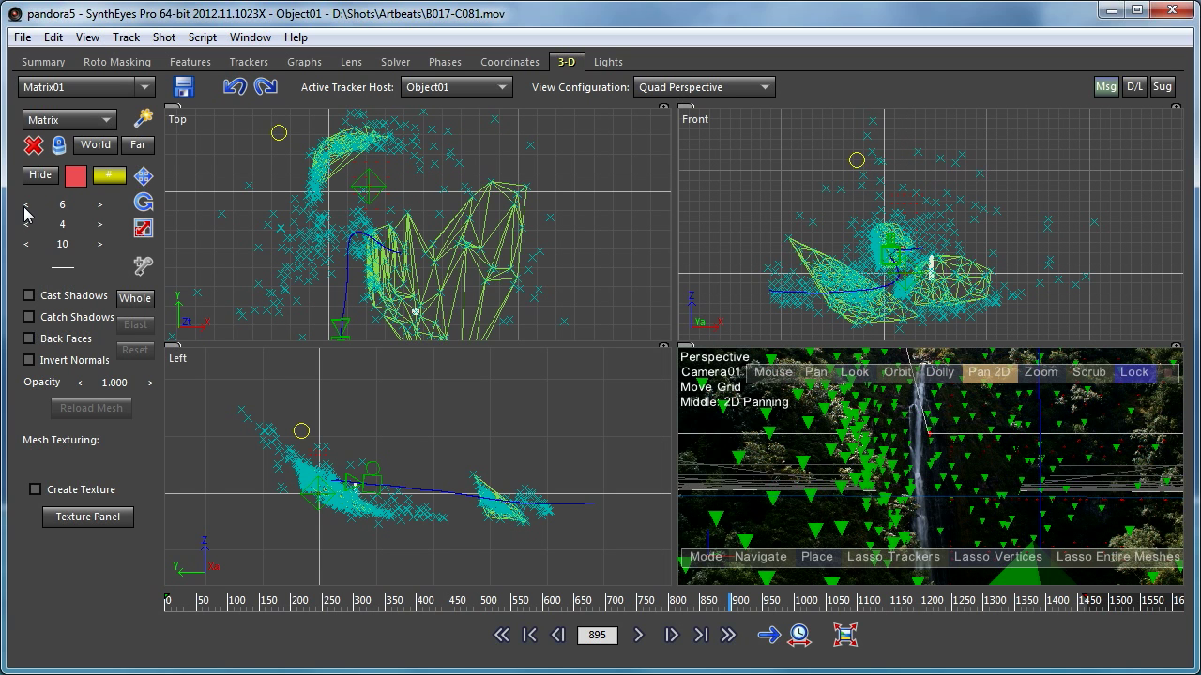
pyautogui.click(101, 245)
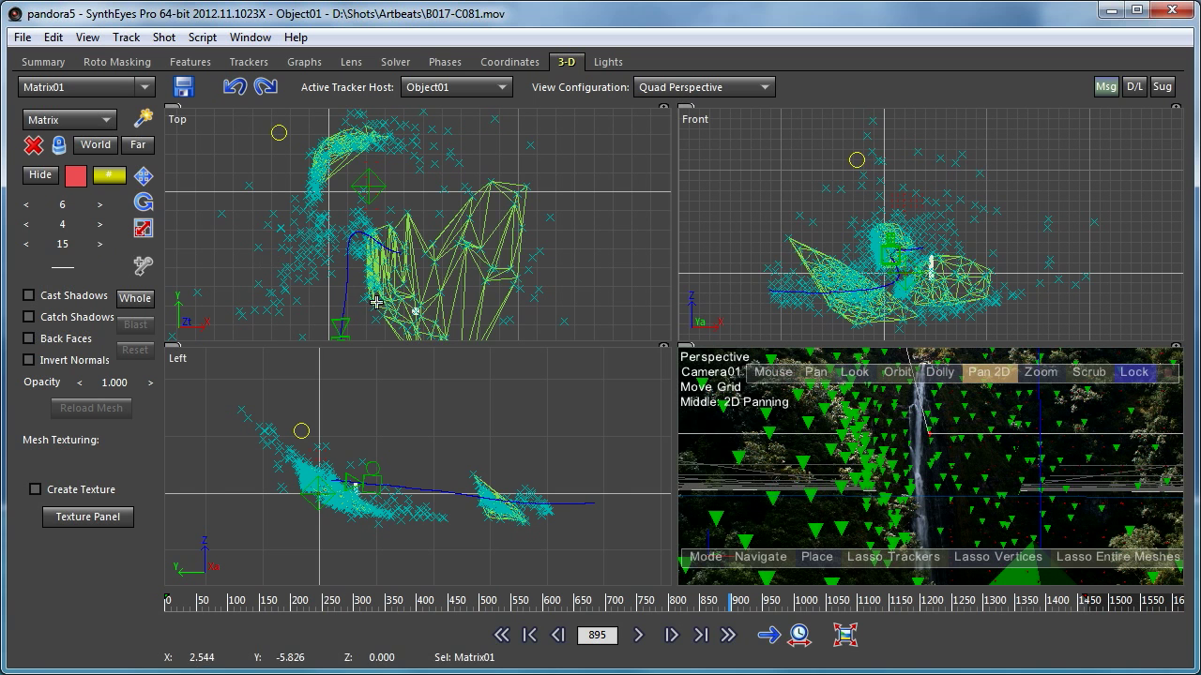
# Change the view configuration to Perspective and open the User Interface section of the preferences.
pyautogui.click(666, 88)
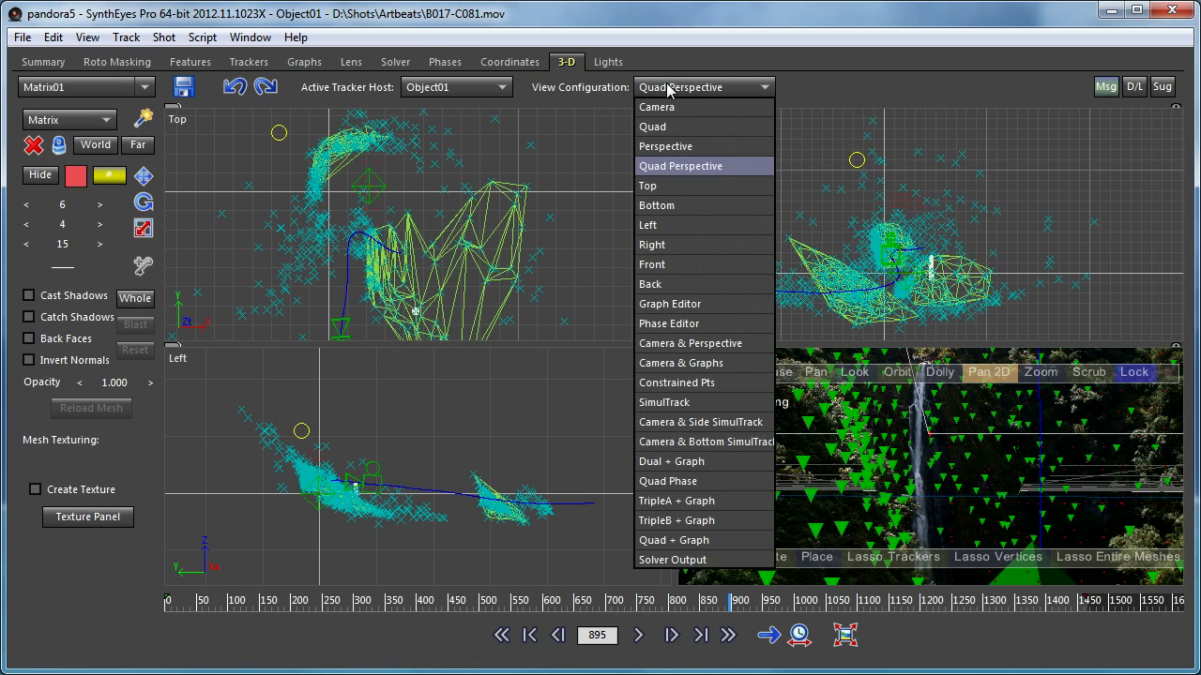
pyautogui.click(657, 147)
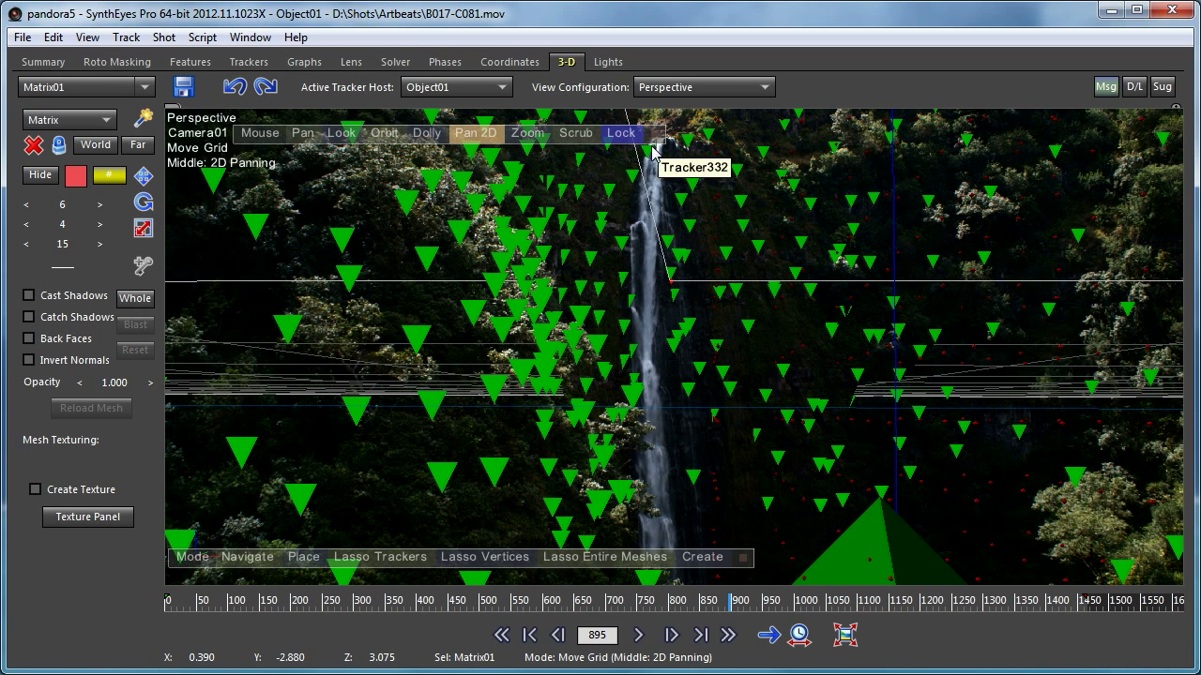
pyautogui.click(53, 37)
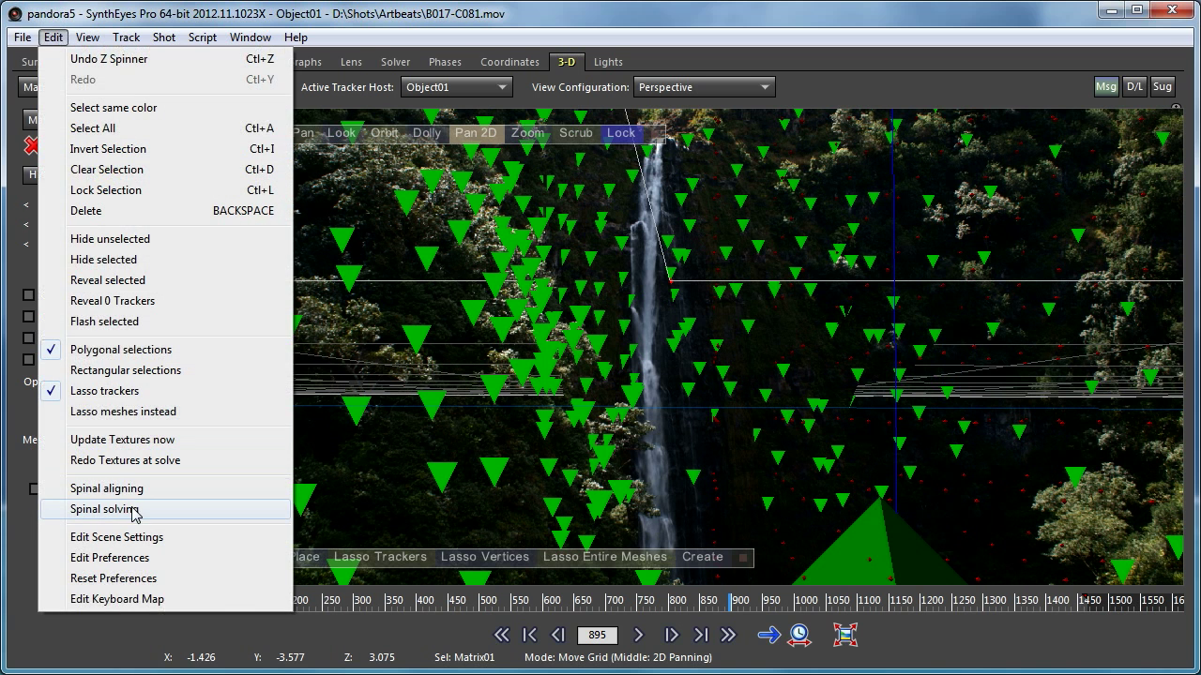
pyautogui.click(110, 558)
pyautogui.moveTo(525, 326); pyautogui.dragTo(408, 159)
pyautogui.click(383, 199)
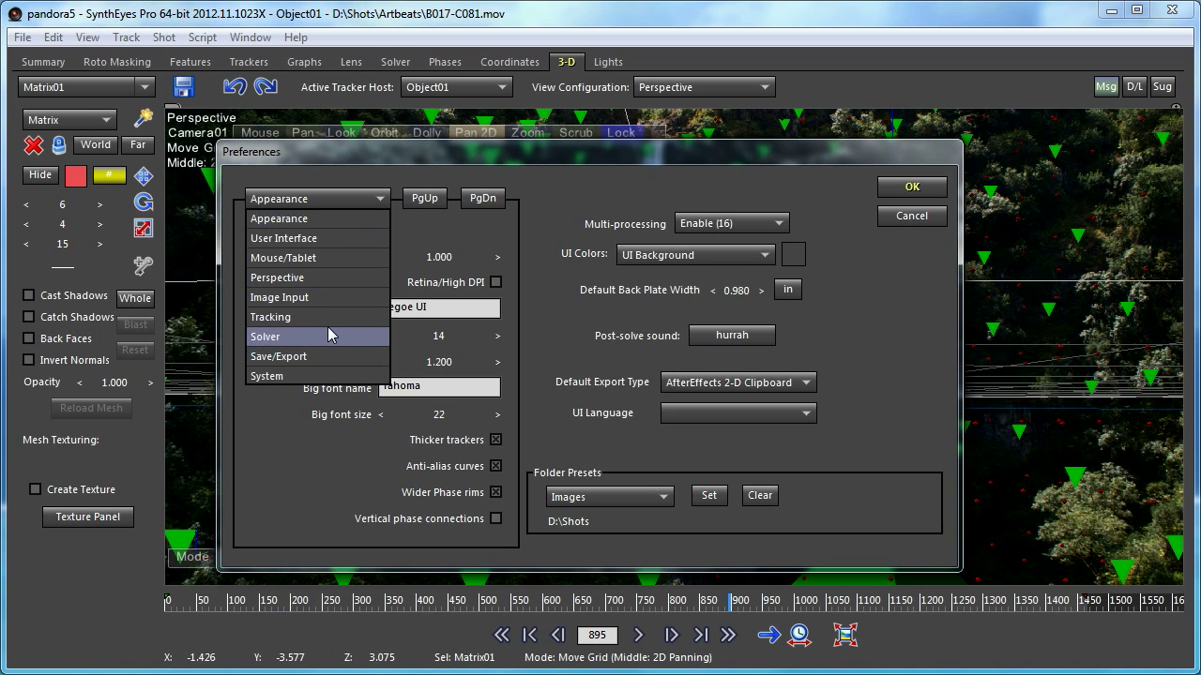
pyautogui.click(345, 356)
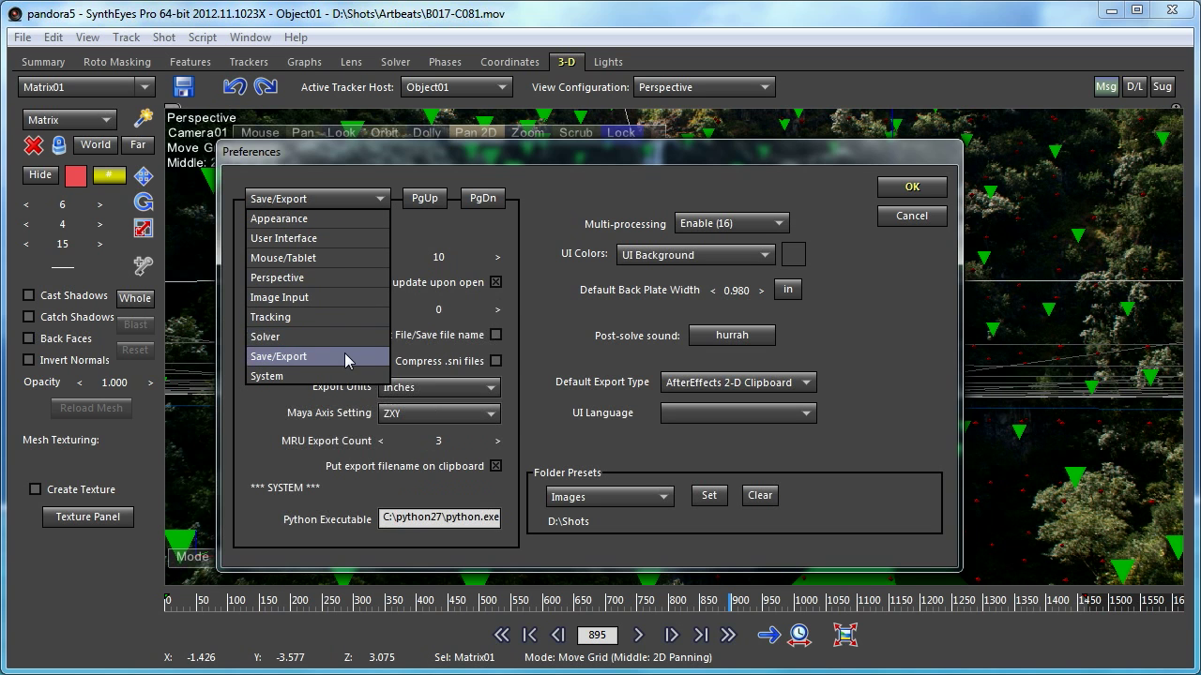
pyautogui.click(346, 199)
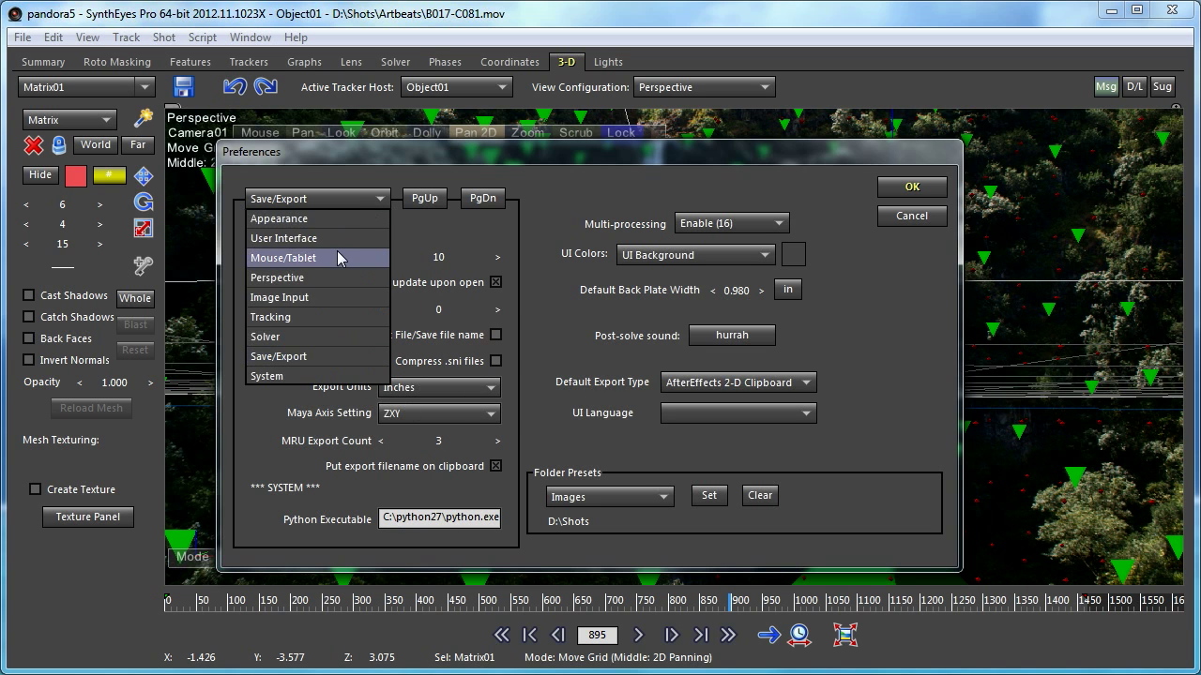
pyautogui.click(334, 242)
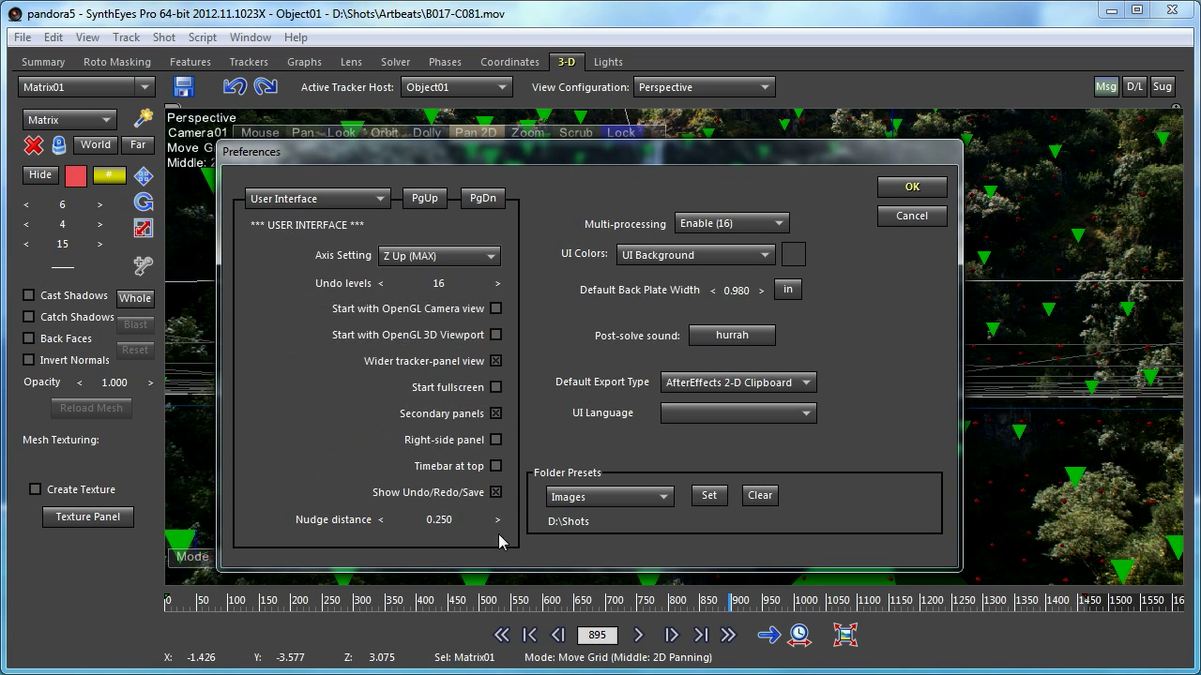
# Increase the Matrix-obj point size in the preferences and set the Matrix mesh's Z division count to 14.
pyautogui.click(484, 202)
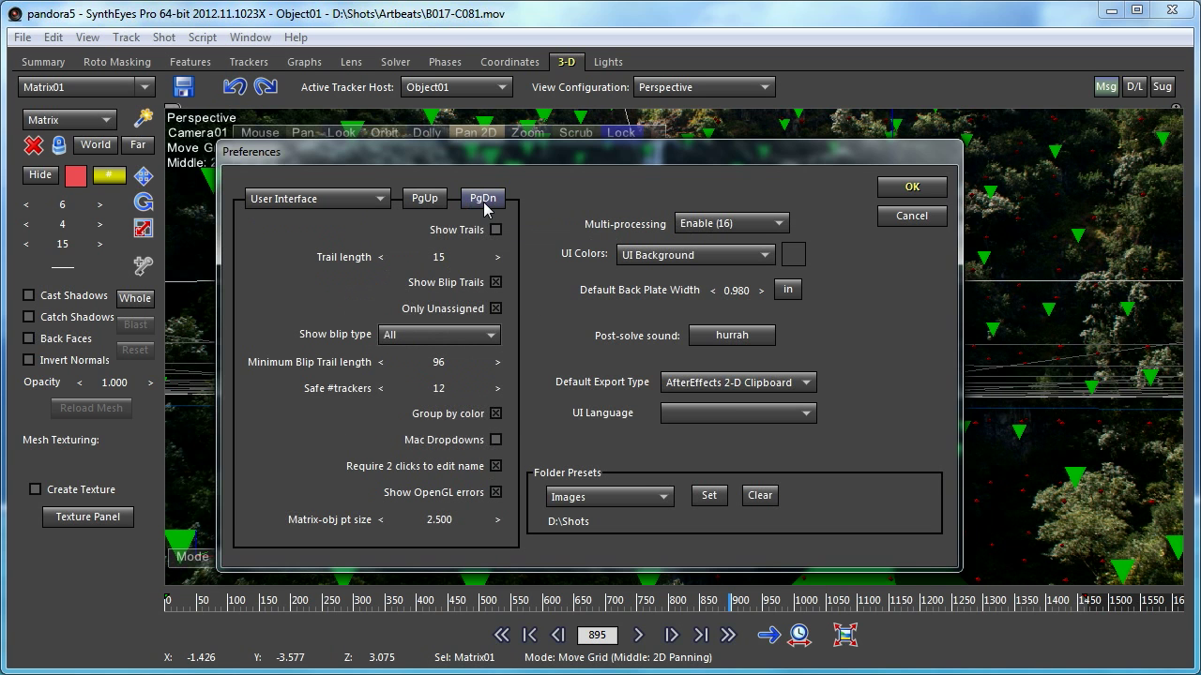
pyautogui.click(498, 519)
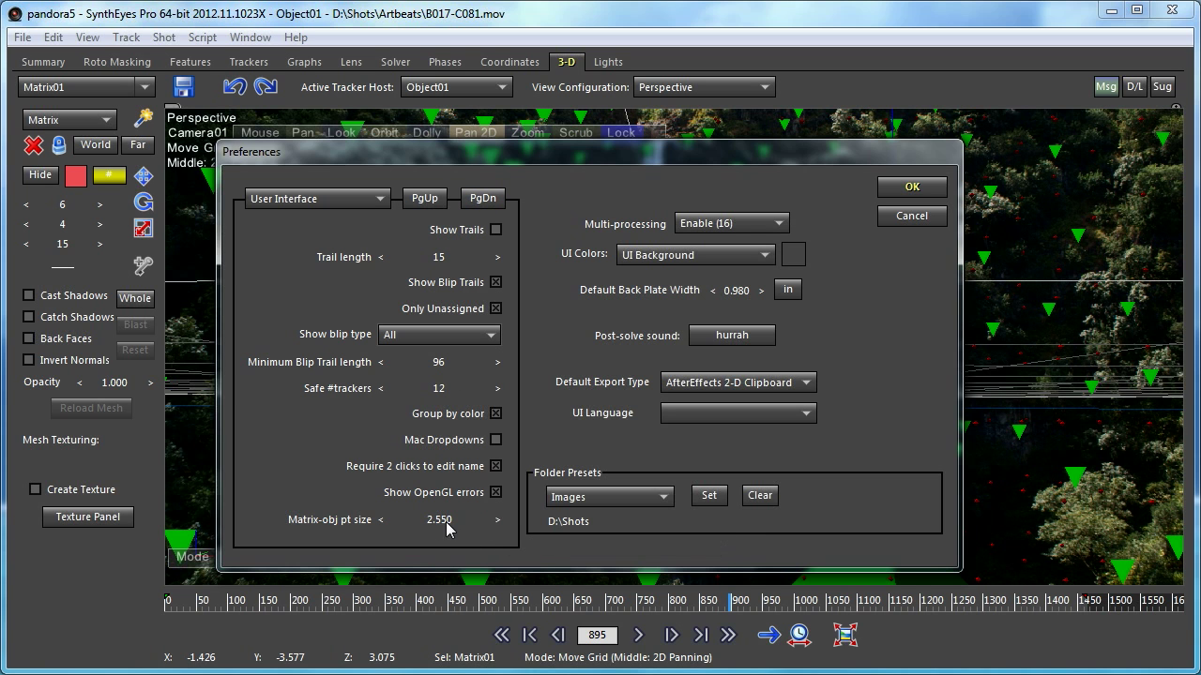
pyautogui.moveTo(496, 523); pyautogui.dragTo(625, 521)
pyautogui.click(910, 188)
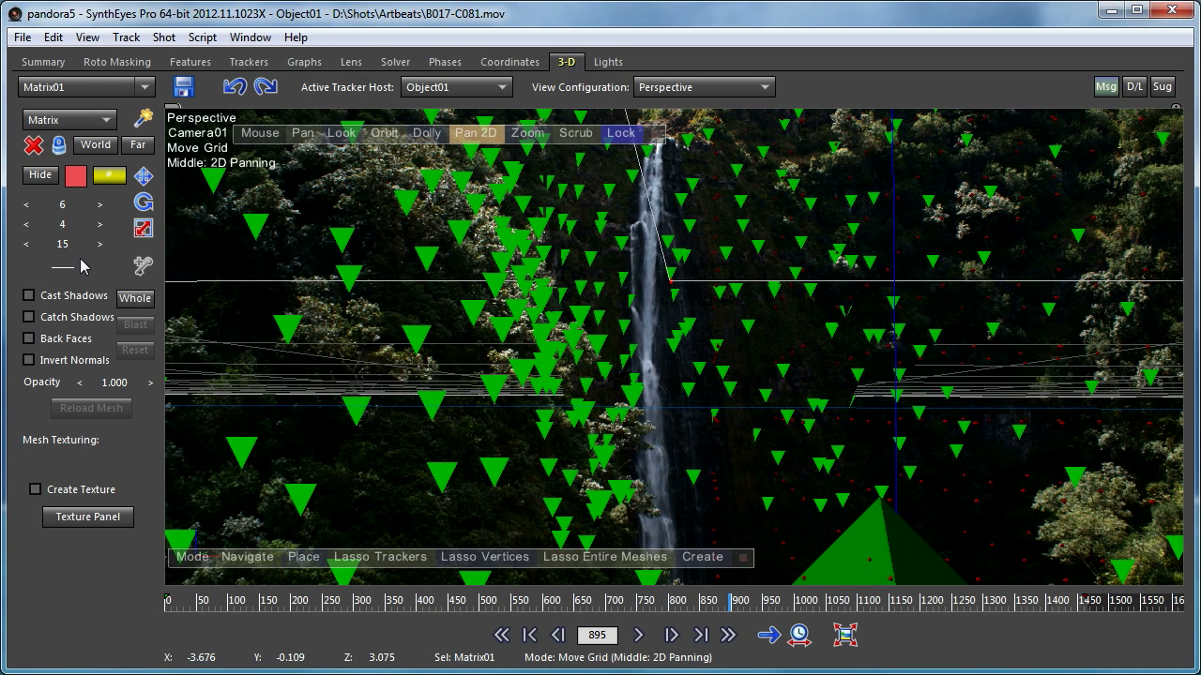
pyautogui.click(26, 245)
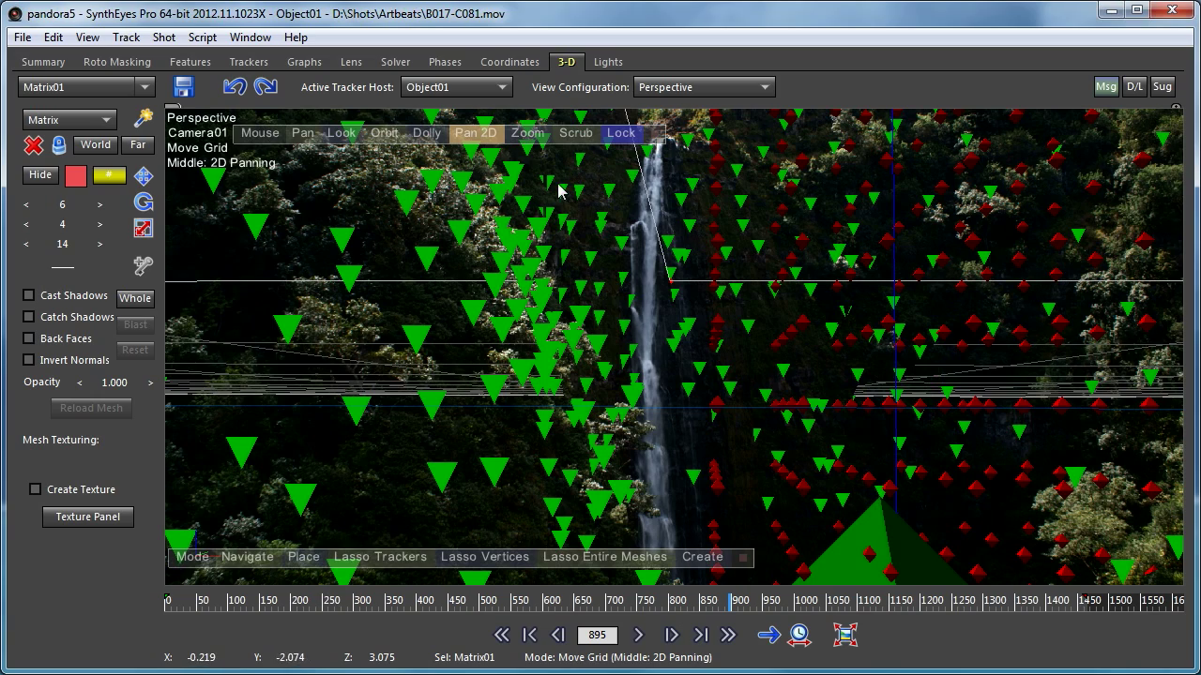
# Check the Matrix mesh through the camera-locked view from frame 441 back to frame 0 and at frame 1465.
pyautogui.moveTo(422, 603); pyautogui.dragTo(442, 635)
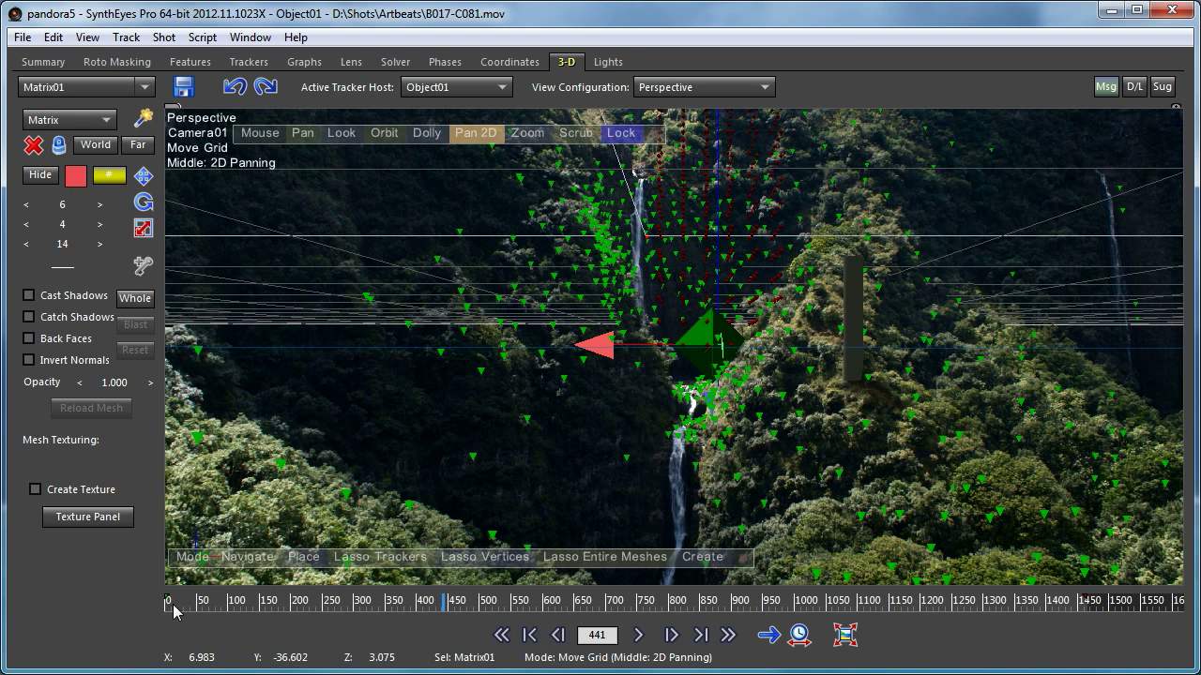
pyautogui.moveTo(174, 611); pyautogui.dragTo(158, 605)
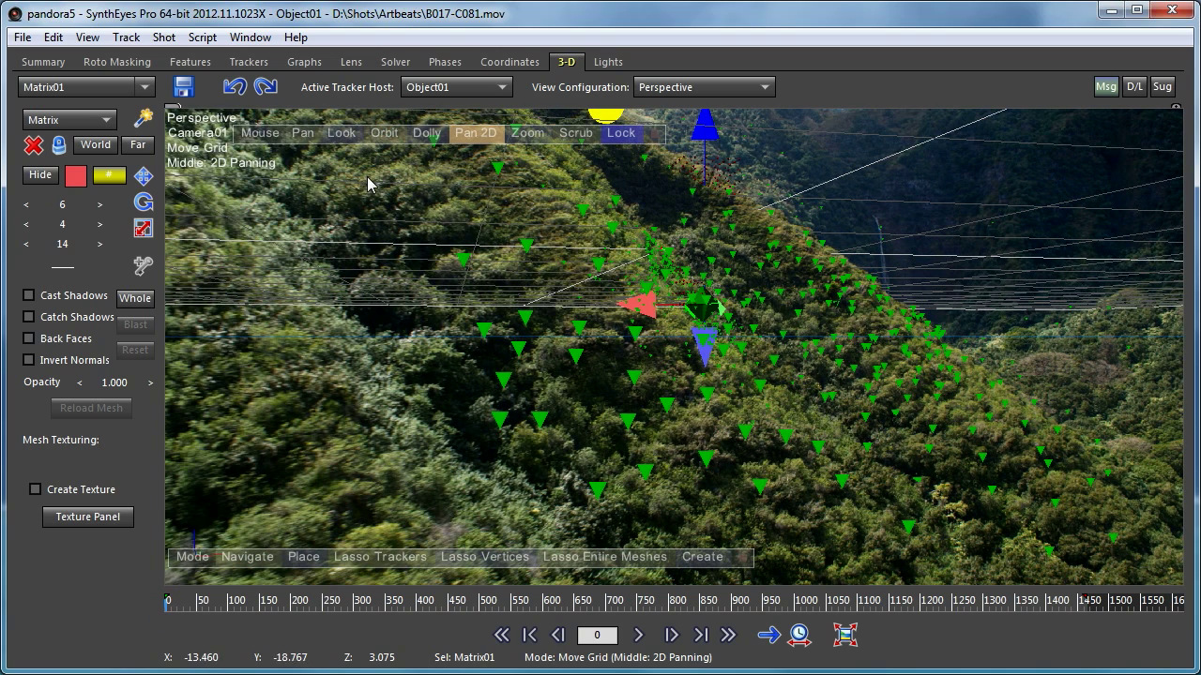
pyautogui.click(1088, 605)
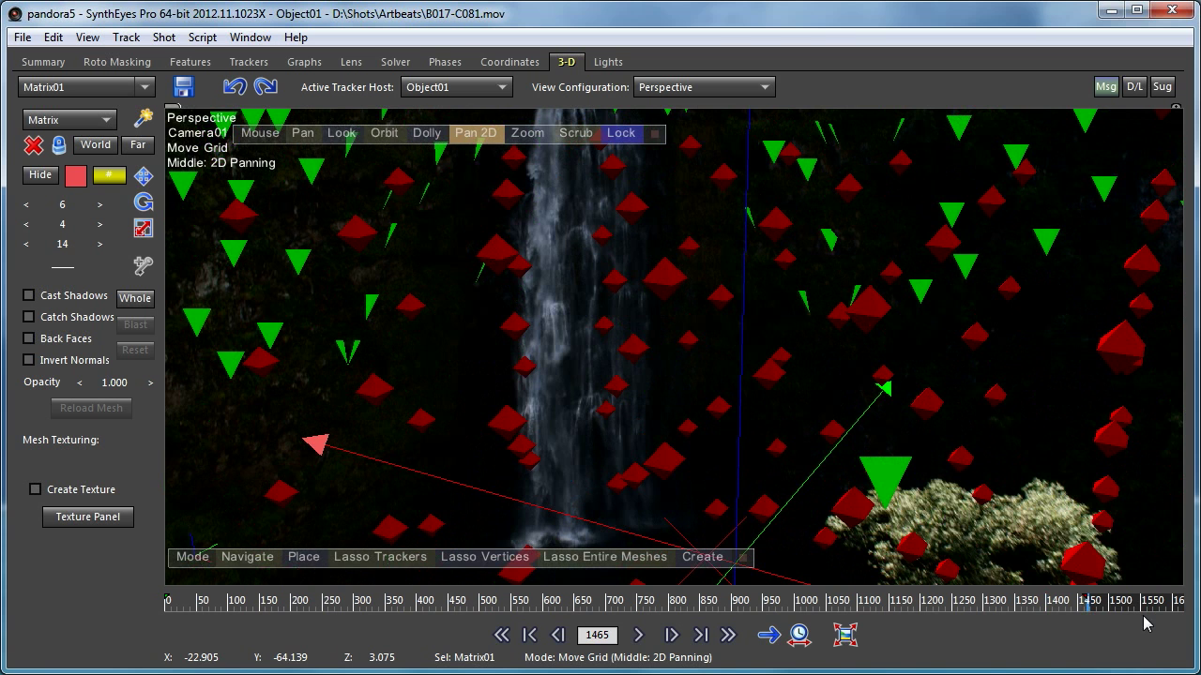
# Return to the Quad Perspective configuration, activate rotation for the Matrix mesh, and lock the selection against viewport changes.
pyautogui.click(657, 87)
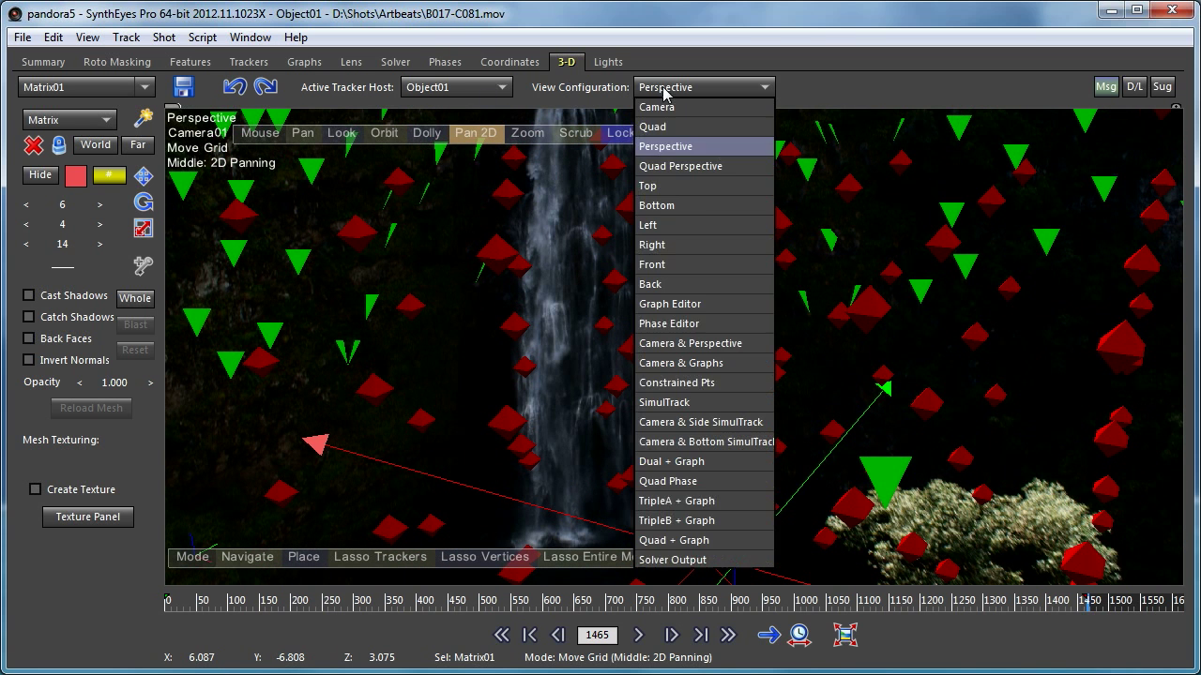
pyautogui.click(676, 161)
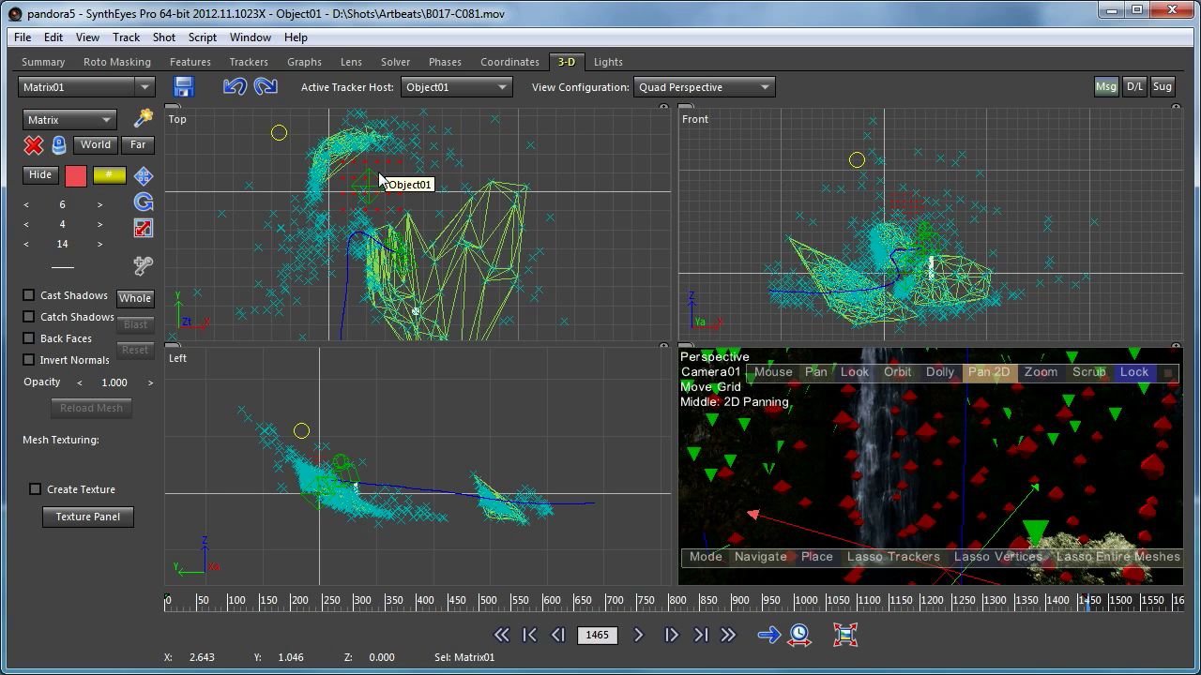
pyautogui.click(146, 203)
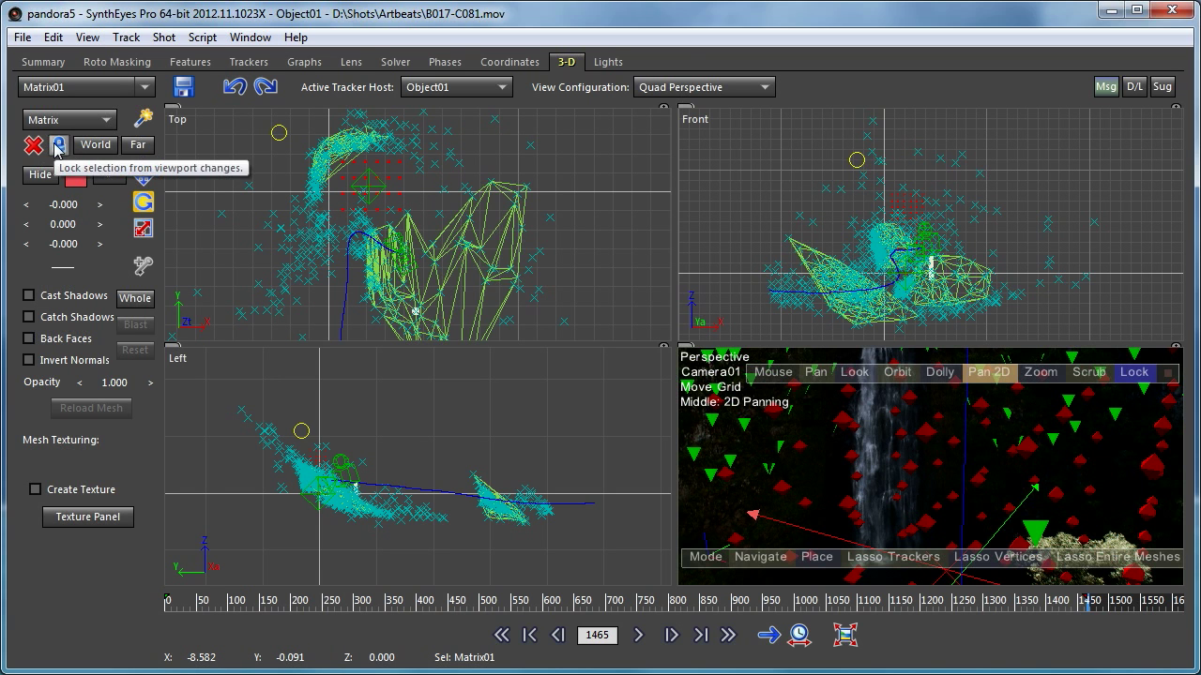
pyautogui.click(58, 144)
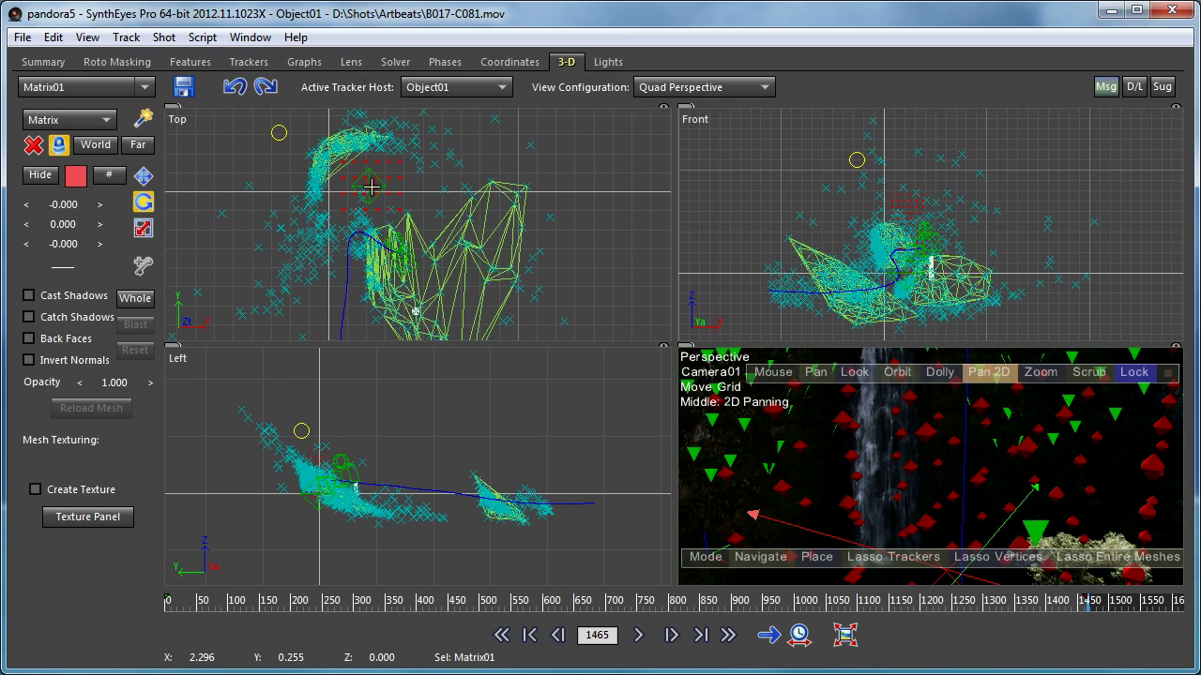
# Try rotating the Matrix mesh to about -34.667° in the Top view, check it at other frames, and undo the rotation.
pyautogui.moveTo(371, 187); pyautogui.dragTo(324, 4)
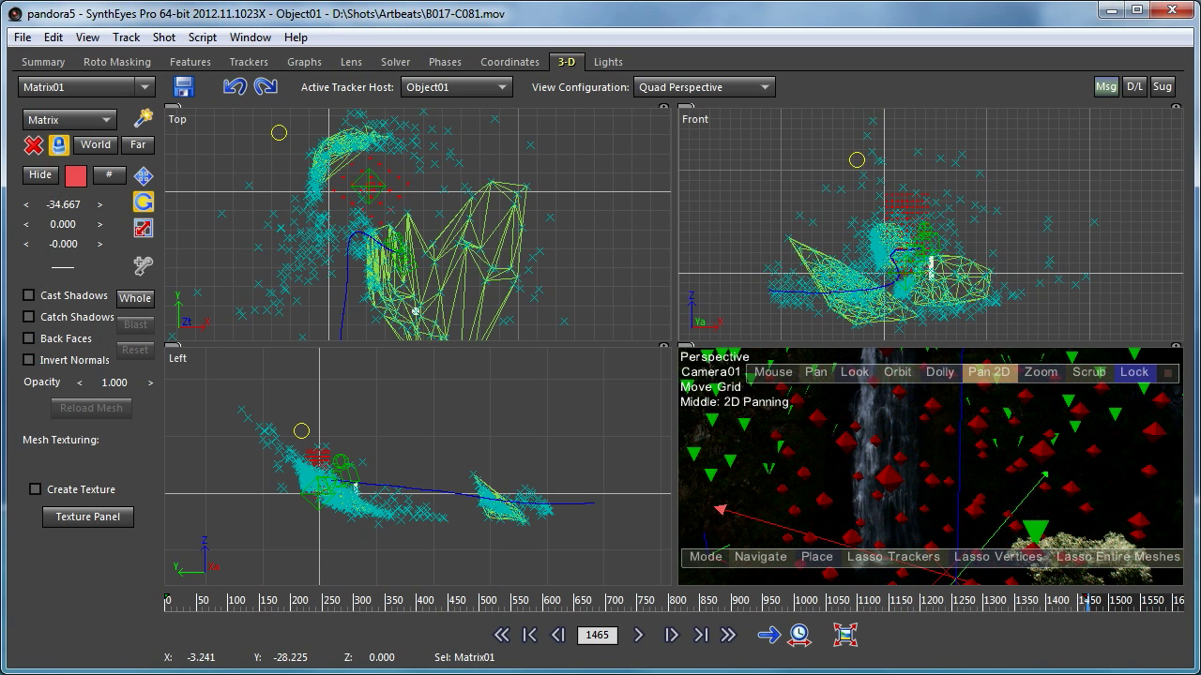
pyautogui.moveTo(1077, 602)
pyautogui.mouseDown()
pyautogui.moveTo(1037, 591)
pyautogui.moveTo(1086, 601)
pyautogui.mouseUp()
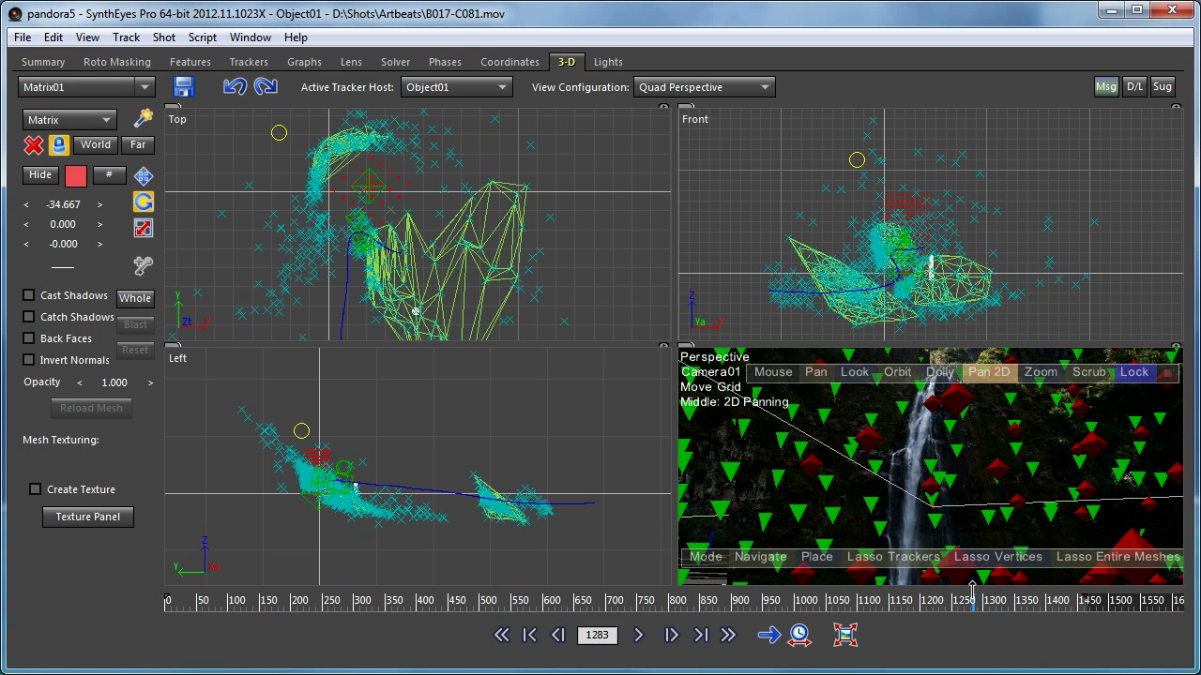
pyautogui.click(235, 89)
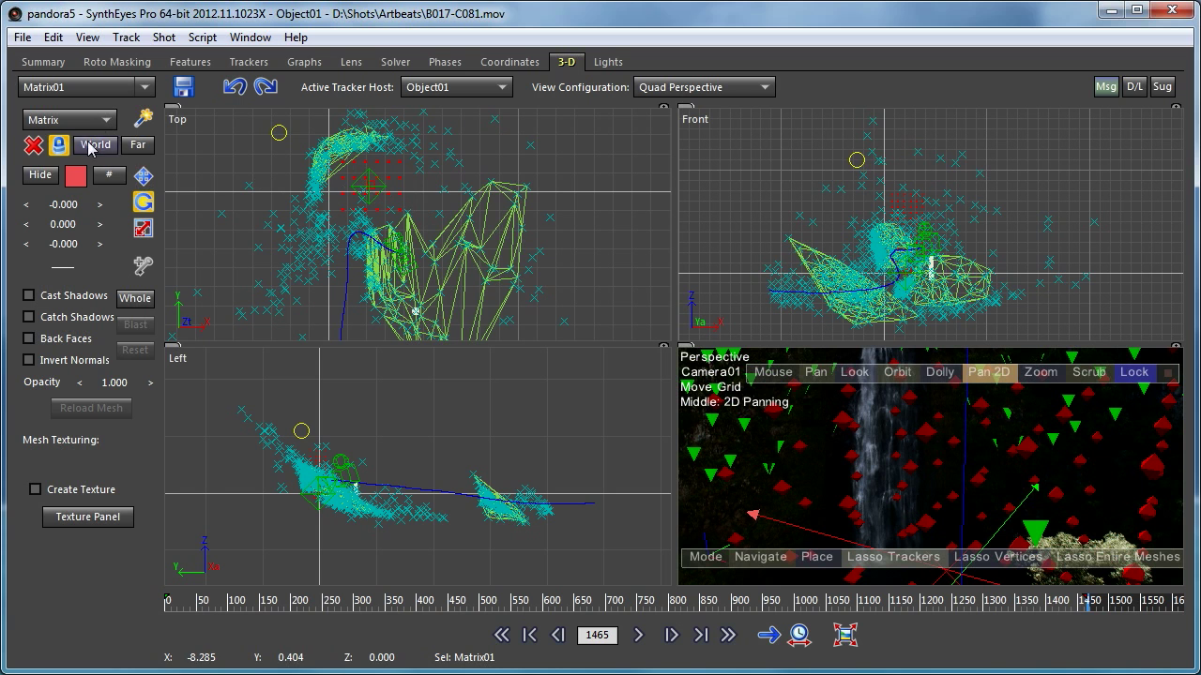
# Select Object01 and rotate it in the Top view to about -56° at frame 1465.
pyautogui.click(133, 87)
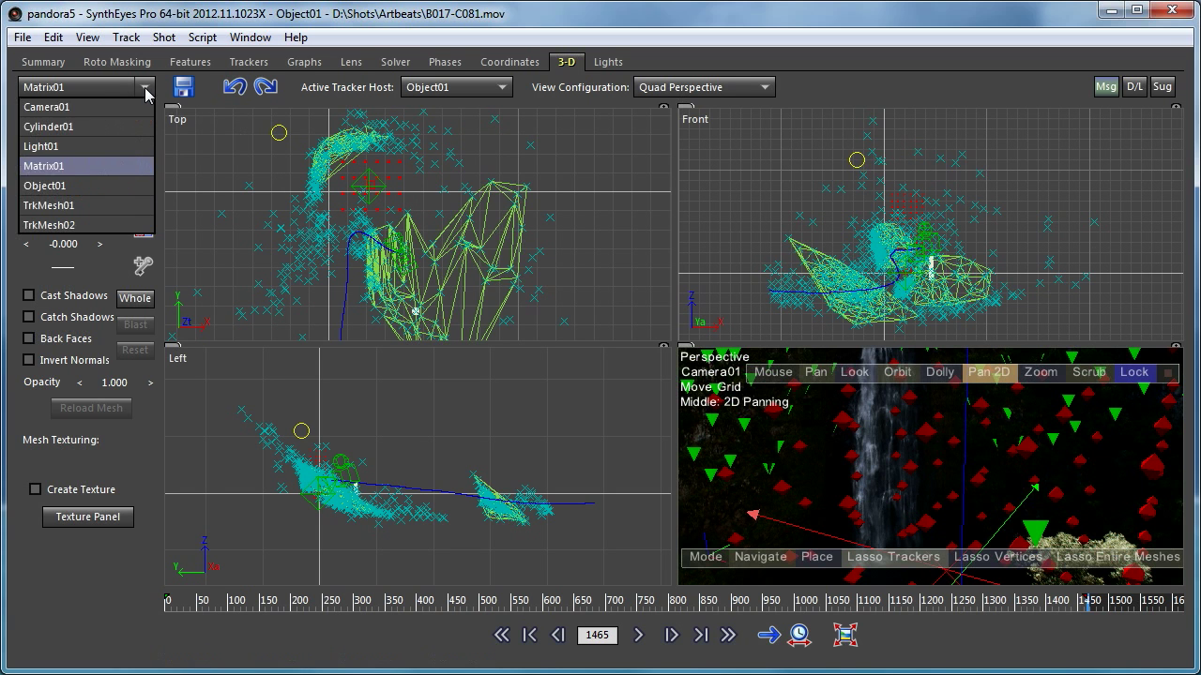
pyautogui.click(112, 186)
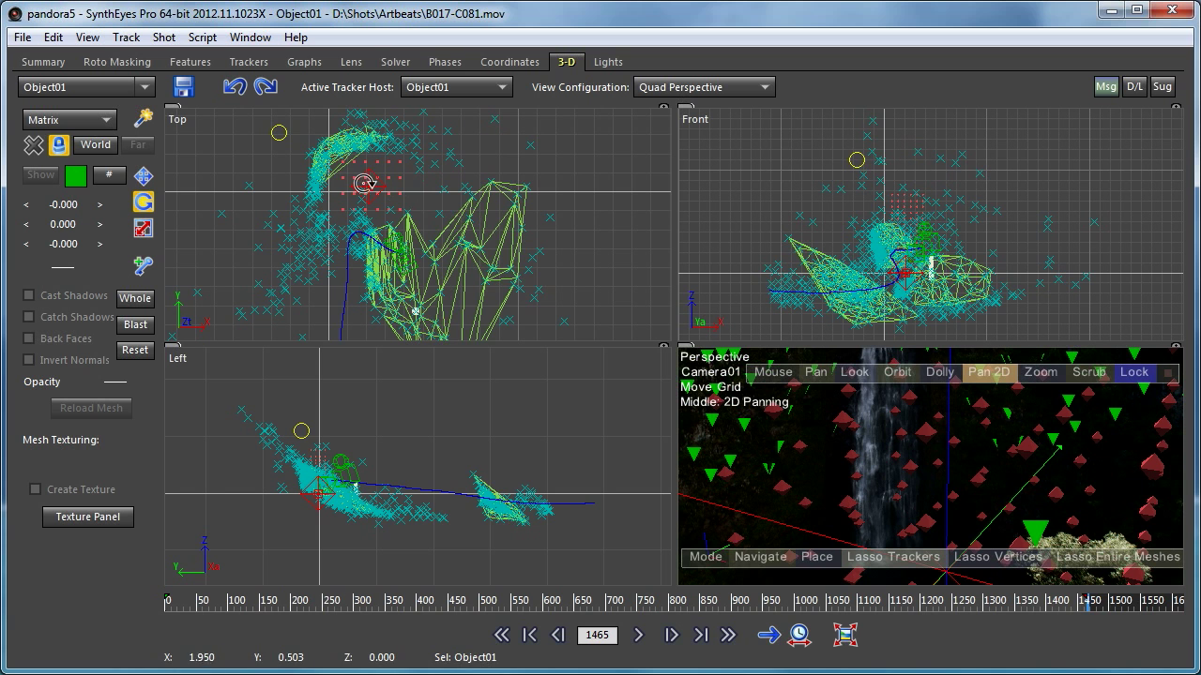
pyautogui.moveTo(367, 187); pyautogui.dragTo(319, 0)
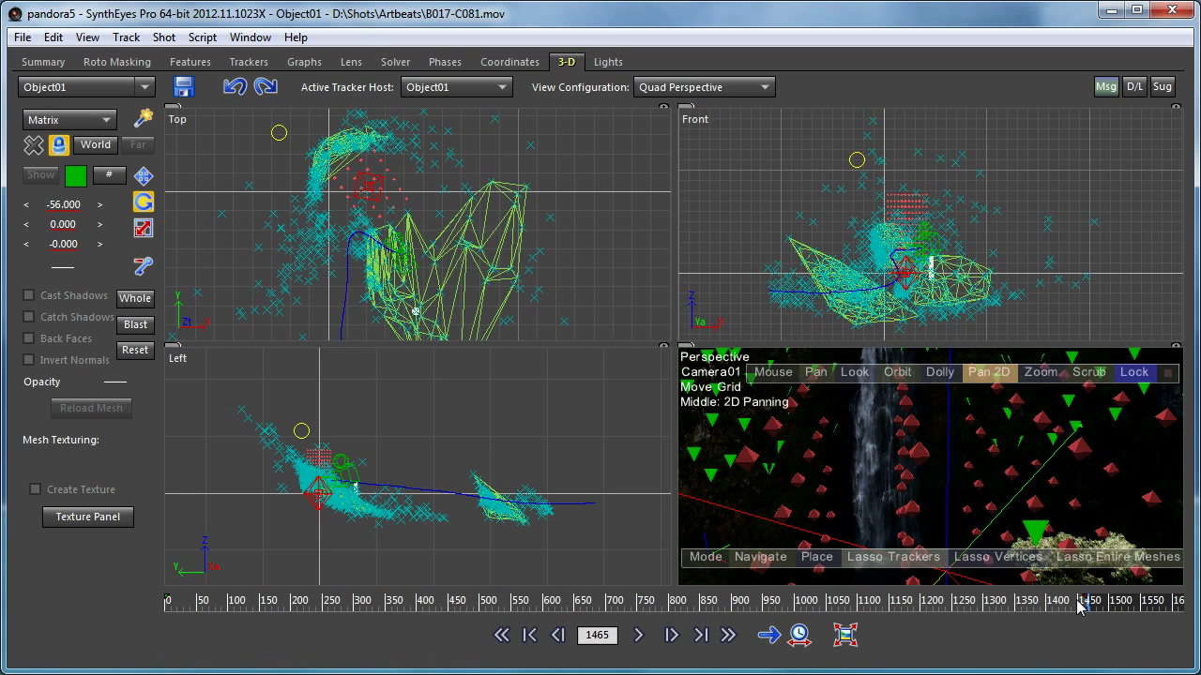
# Review the moving object's animated rotation across the shot in the full Perspective view, stopping at frame 695.
pyautogui.moveTo(1087, 604); pyautogui.dragTo(395, 597)
pyautogui.click(646, 90)
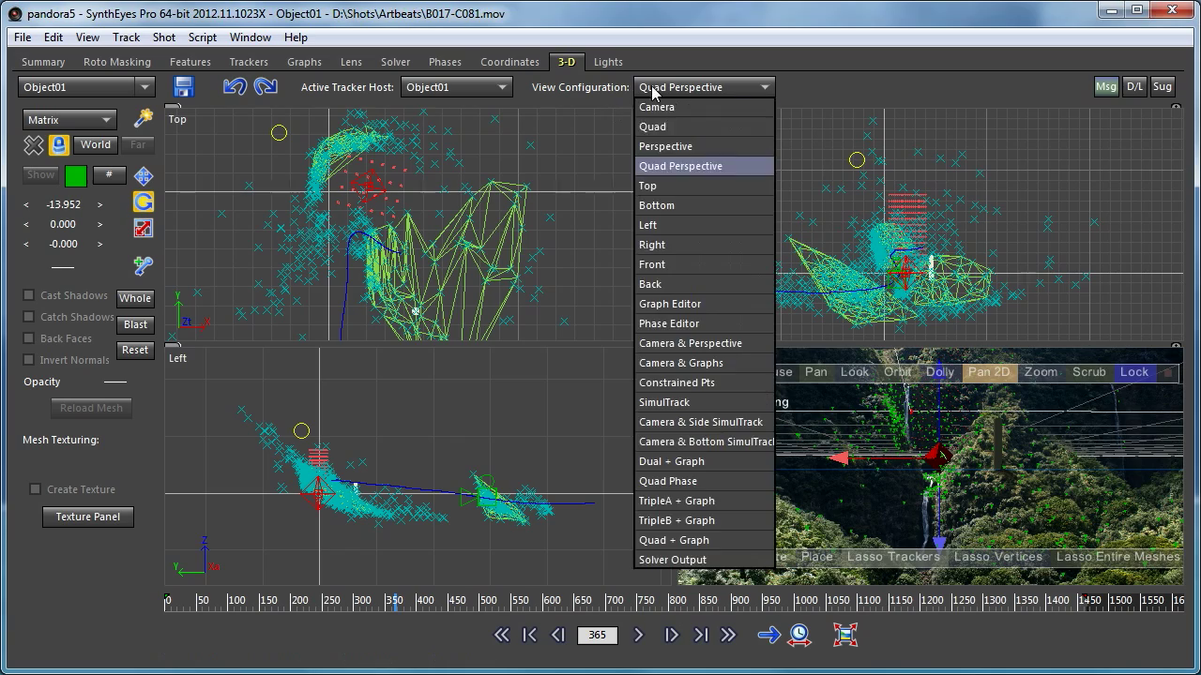
pyautogui.click(673, 149)
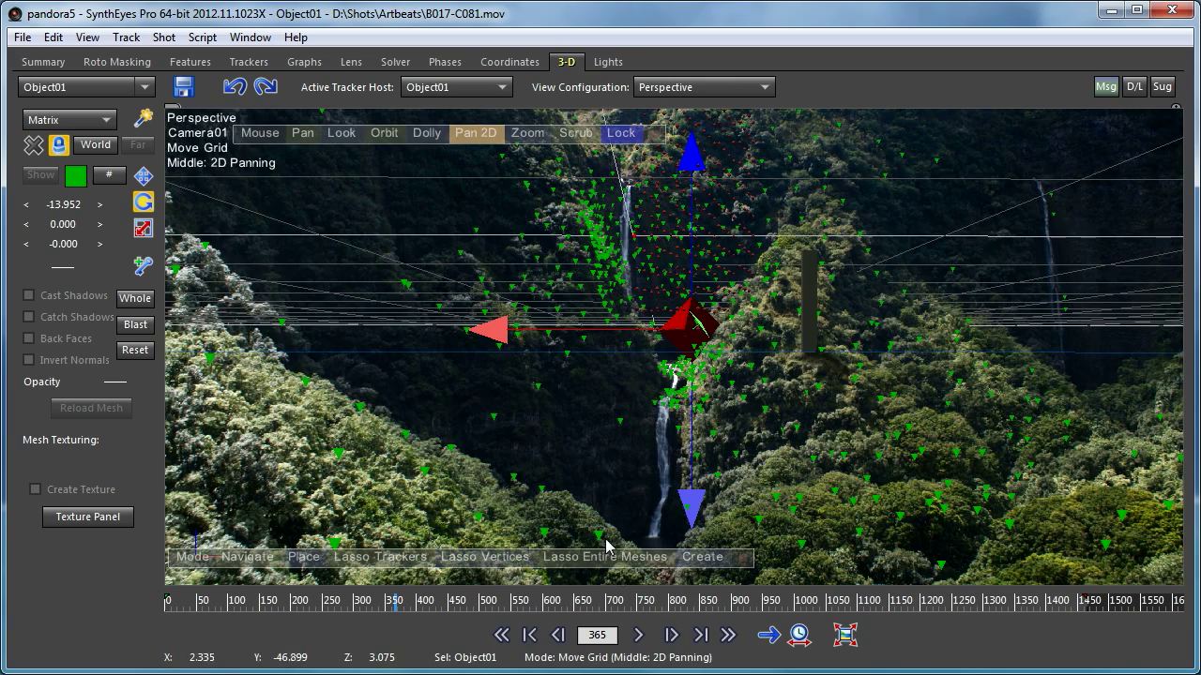
pyautogui.moveTo(197, 605); pyautogui.dragTo(870, 605)
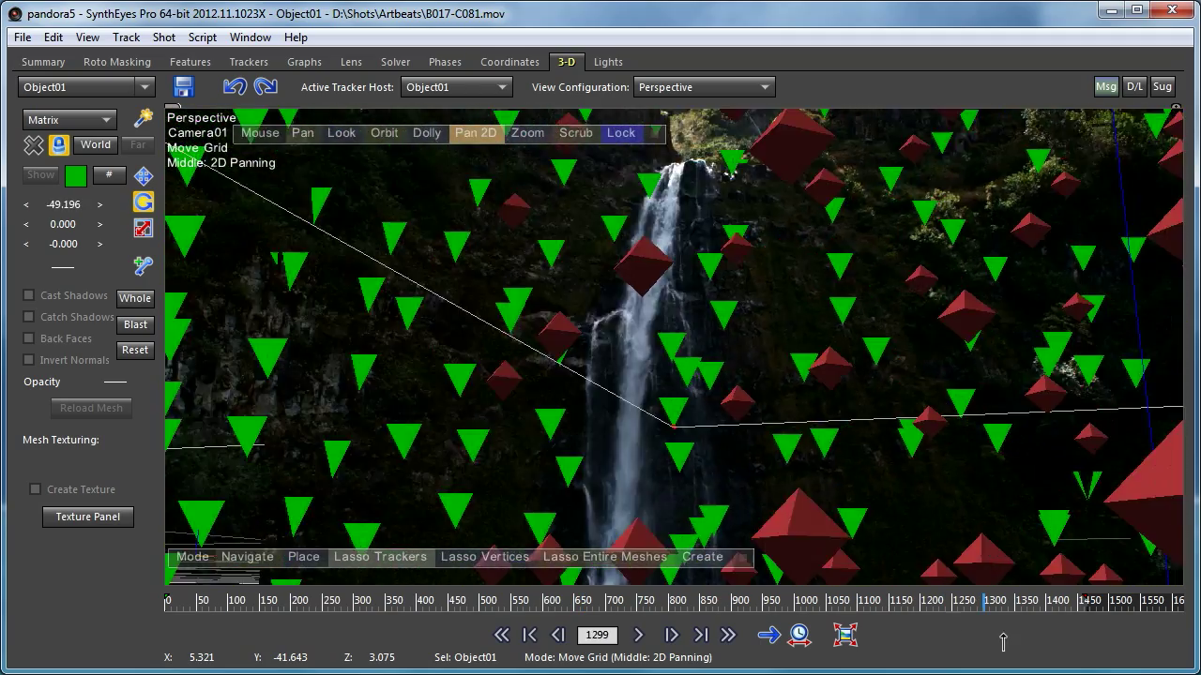
pyautogui.moveTo(1003, 642); pyautogui.dragTo(1164, 670)
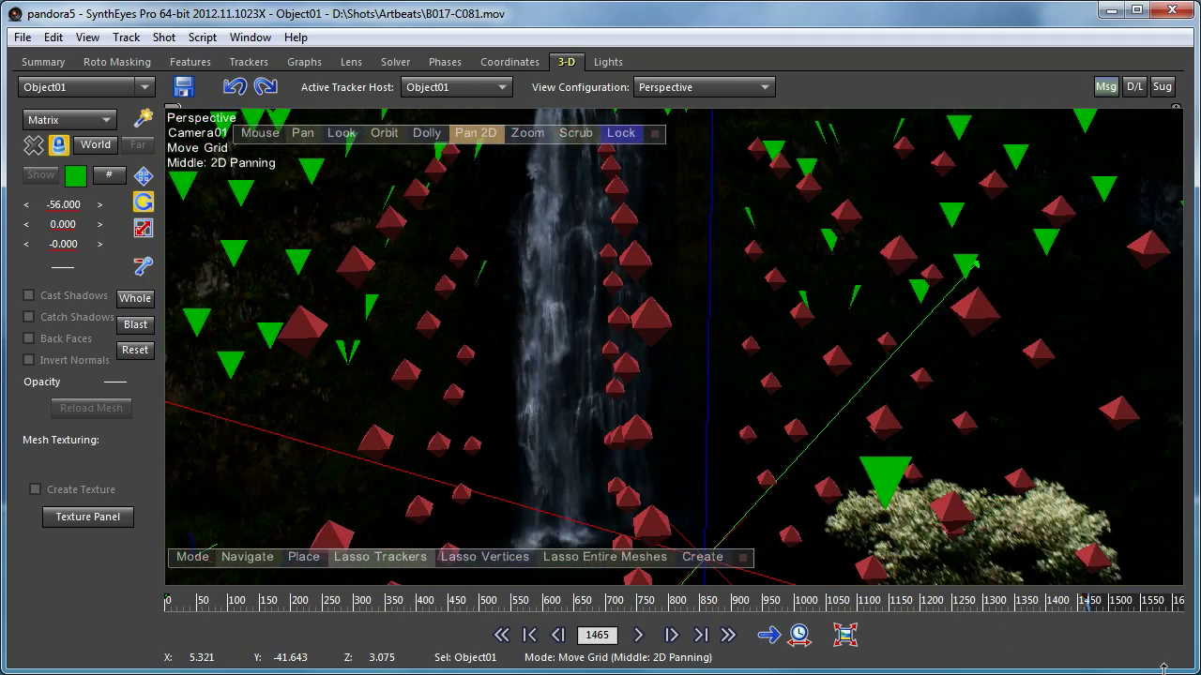
pyautogui.moveTo(1027, 643); pyautogui.dragTo(612, 580)
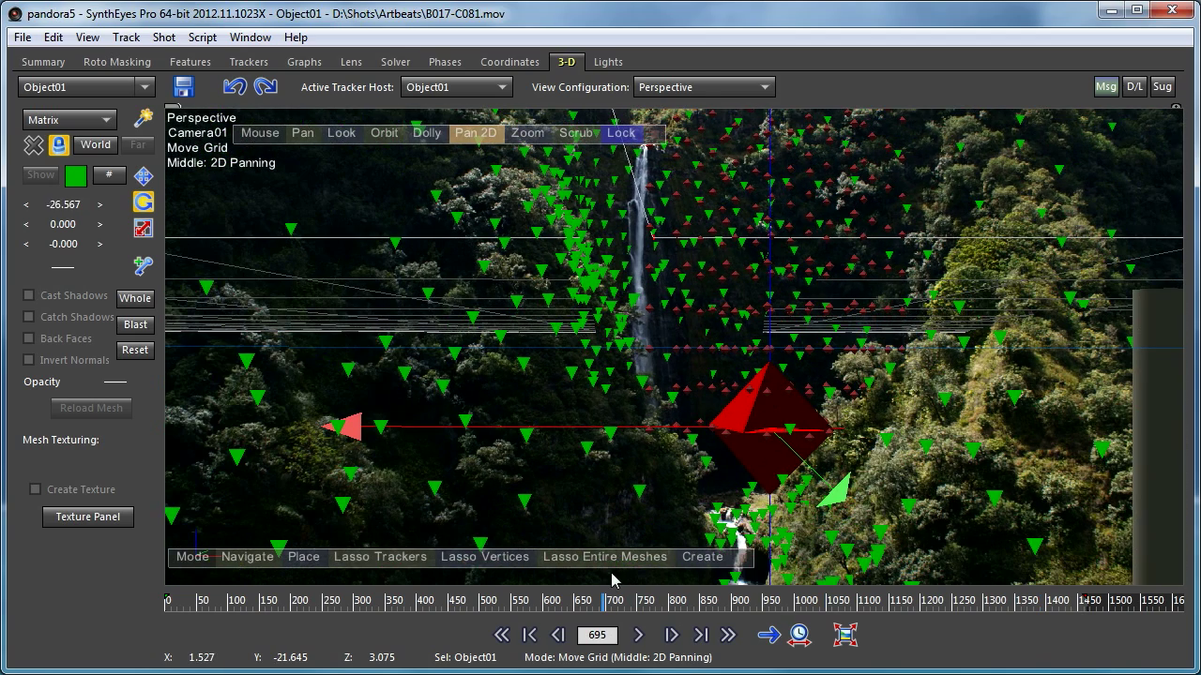
# Open the preview movie settings for the Perspective view and exclude the grid from the output.
pyautogui.rightClick(365, 181)
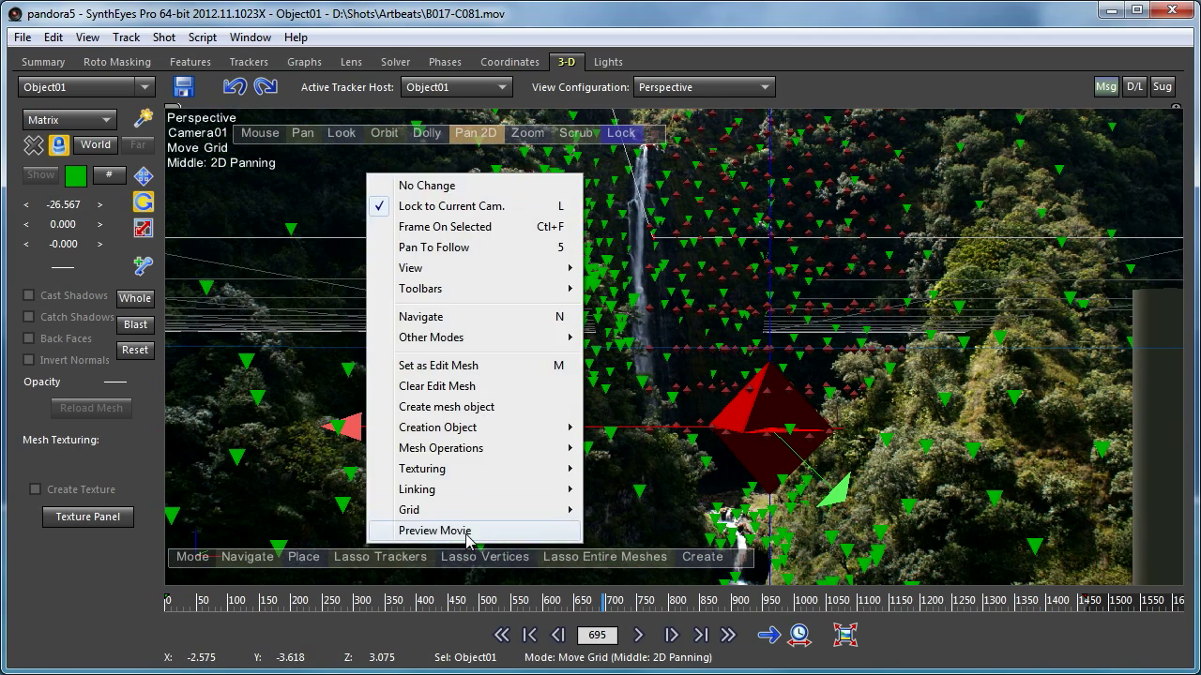
pyautogui.click(473, 531)
pyautogui.moveTo(284, 59); pyautogui.dragTo(494, 114)
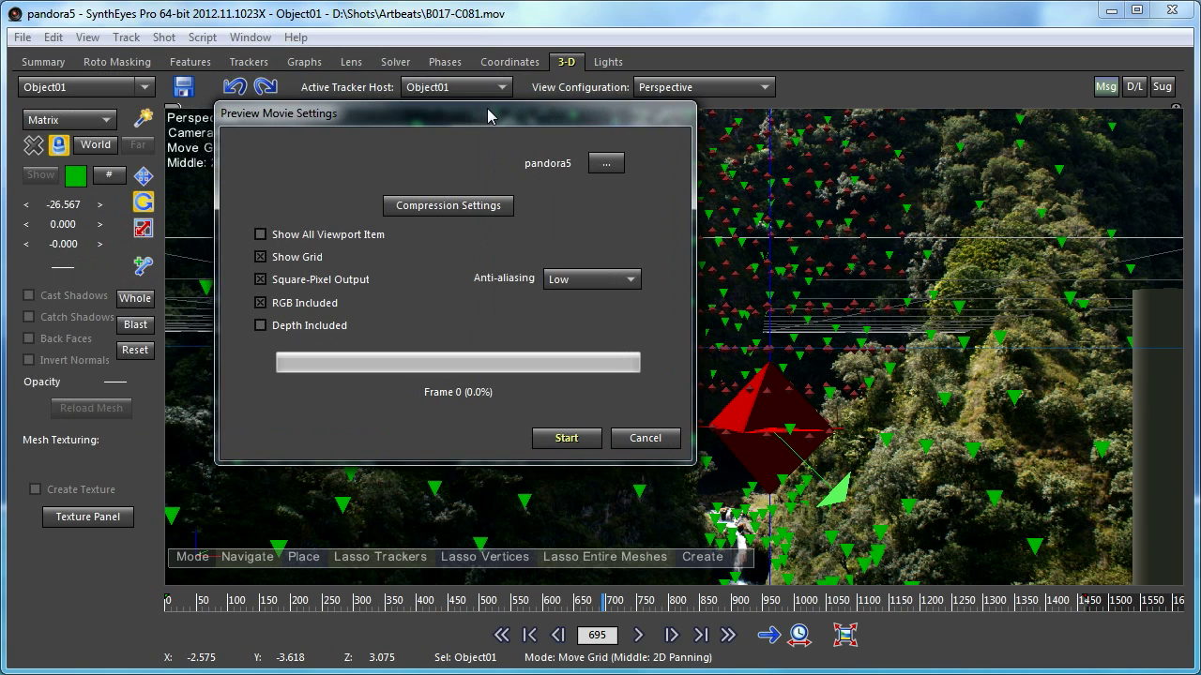
pyautogui.click(275, 257)
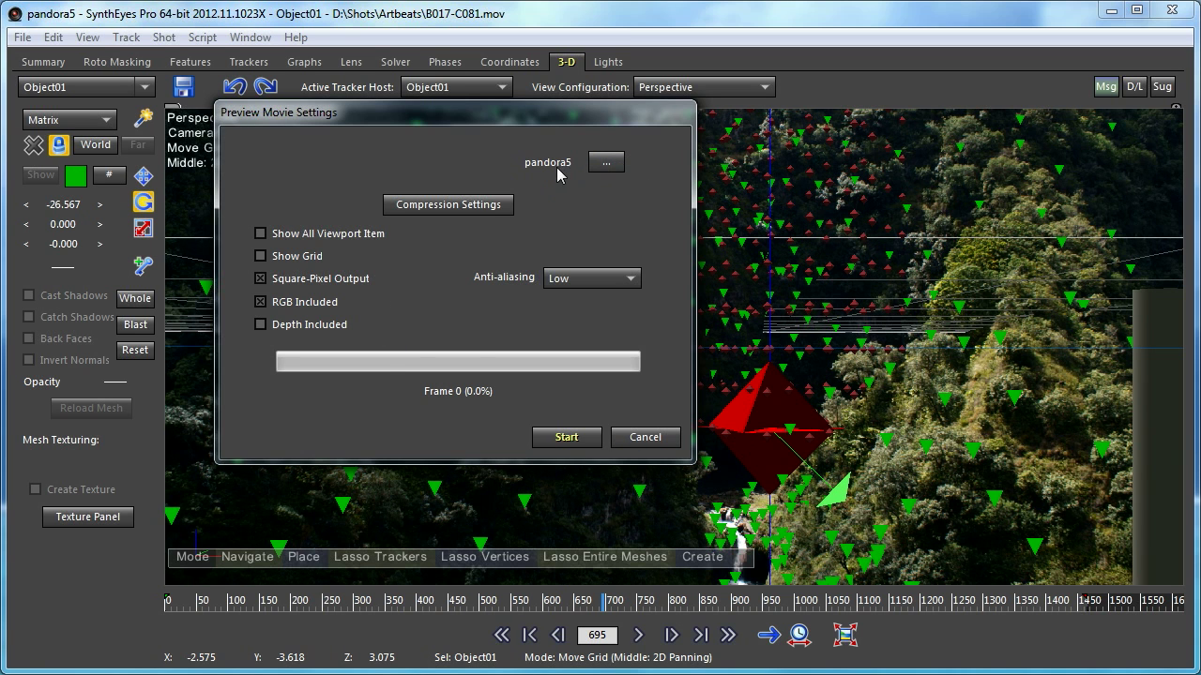
# Set the preview output to an AVI Movie file named pandora5.avi in the Previews folder.
pyautogui.click(484, 208)
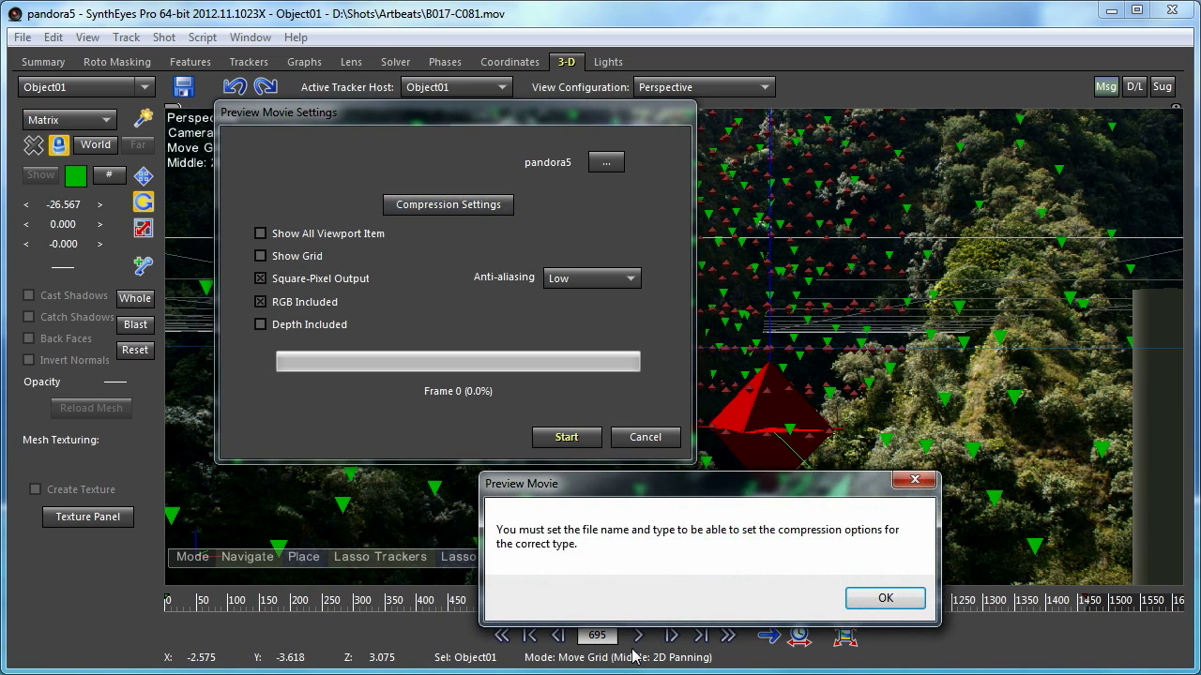
pyautogui.click(885, 598)
pyautogui.click(606, 162)
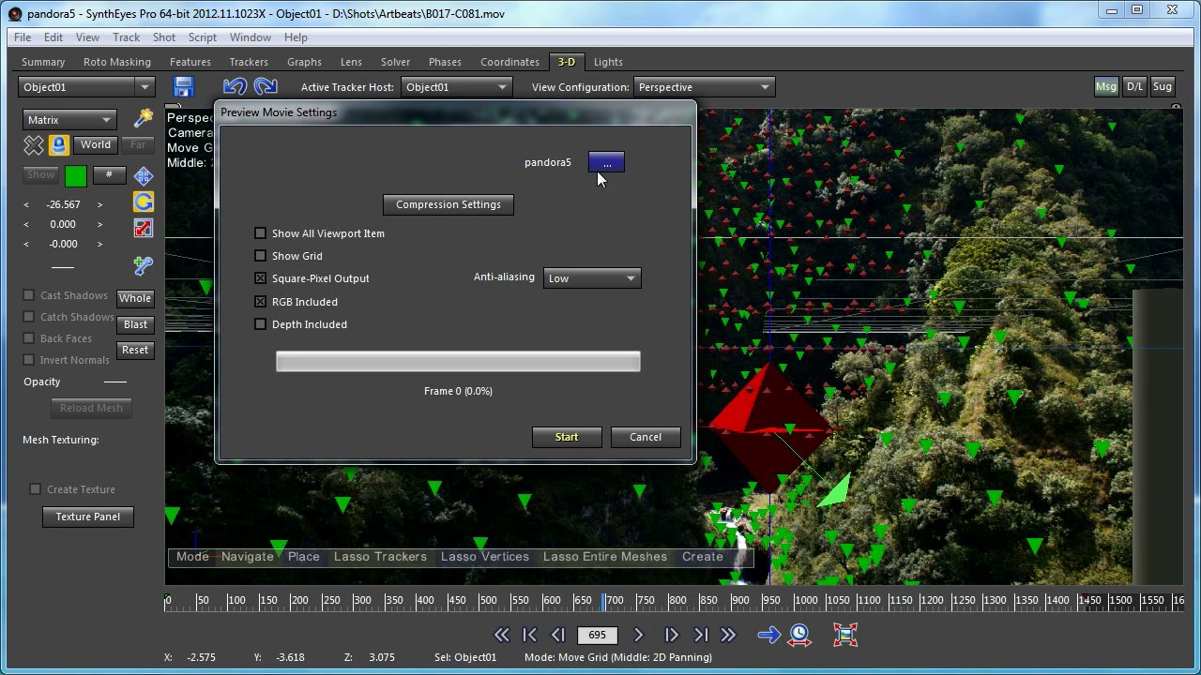
pyautogui.click(437, 603)
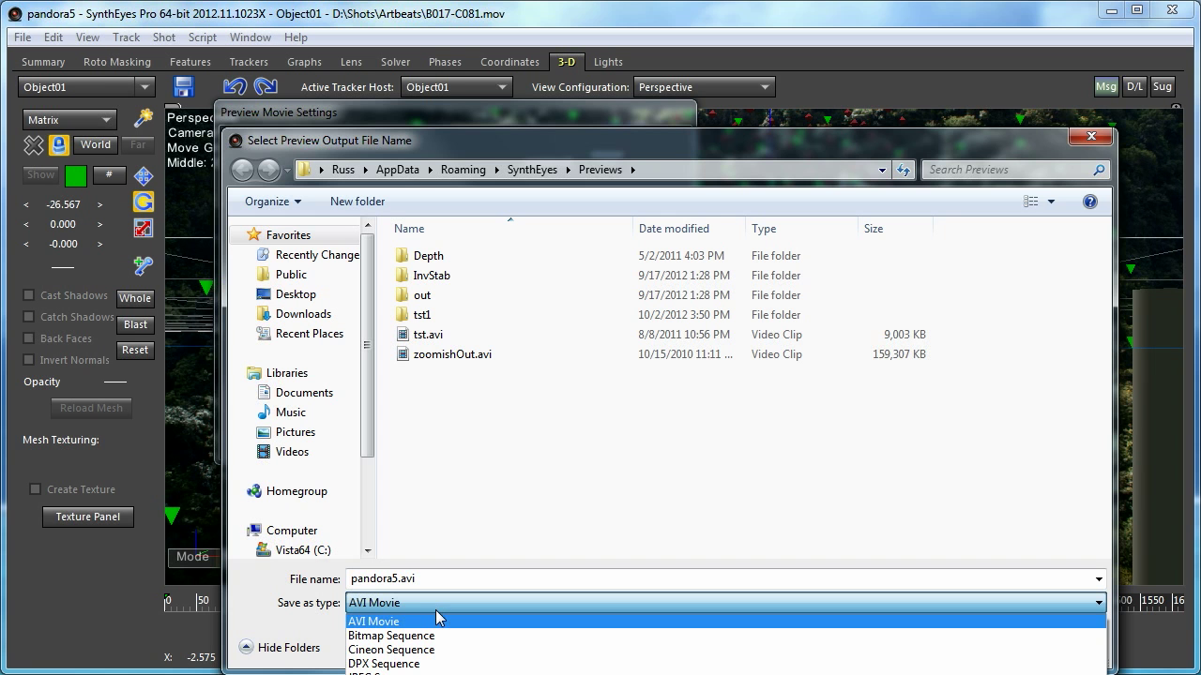
pyautogui.click(428, 623)
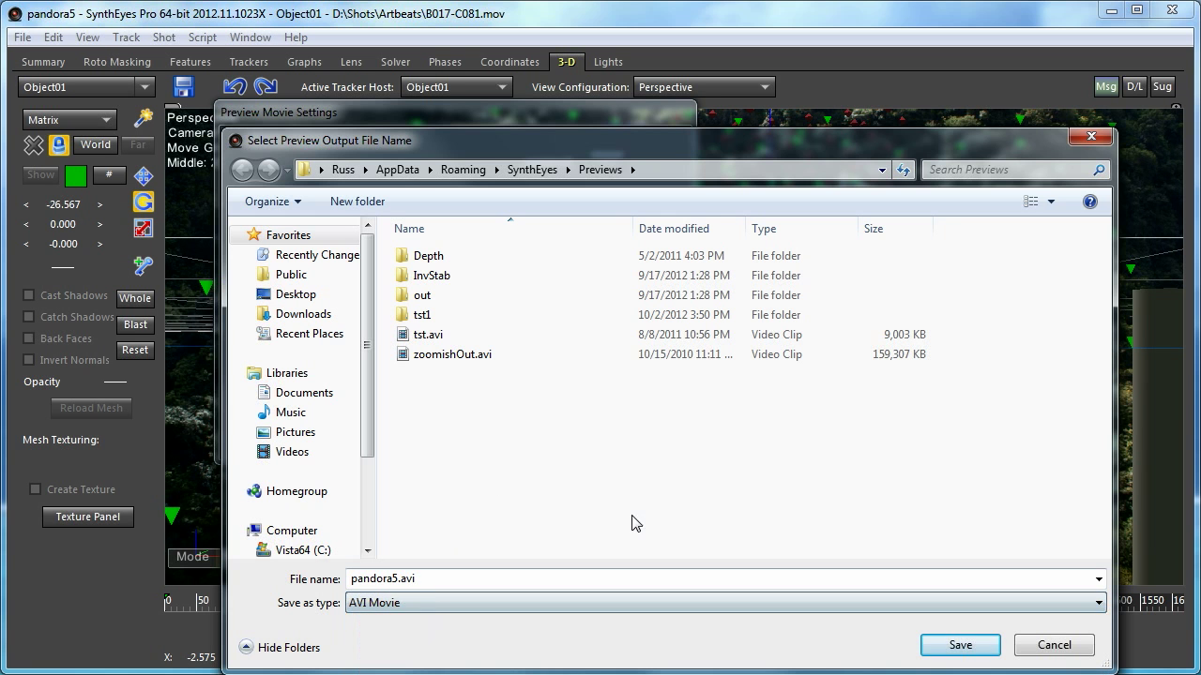
pyautogui.click(956, 644)
# Set the preview movie's video compressor to Microsoft Video 1.
pyautogui.click(413, 202)
pyautogui.click(393, 209)
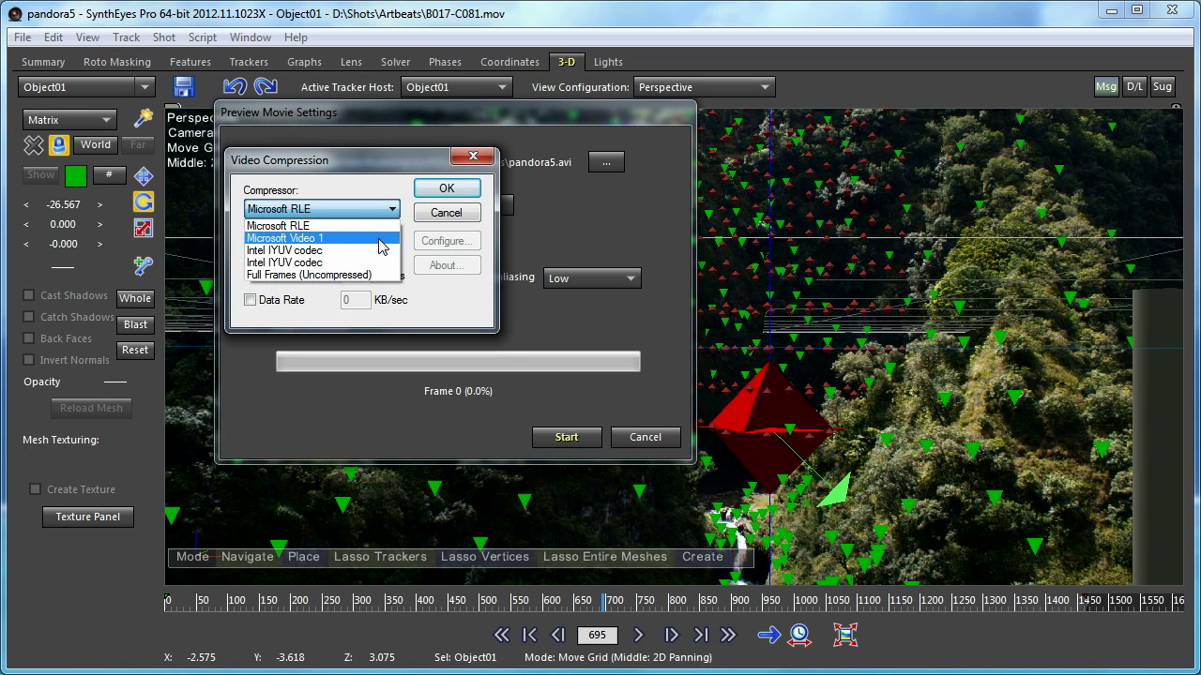
pyautogui.click(381, 245)
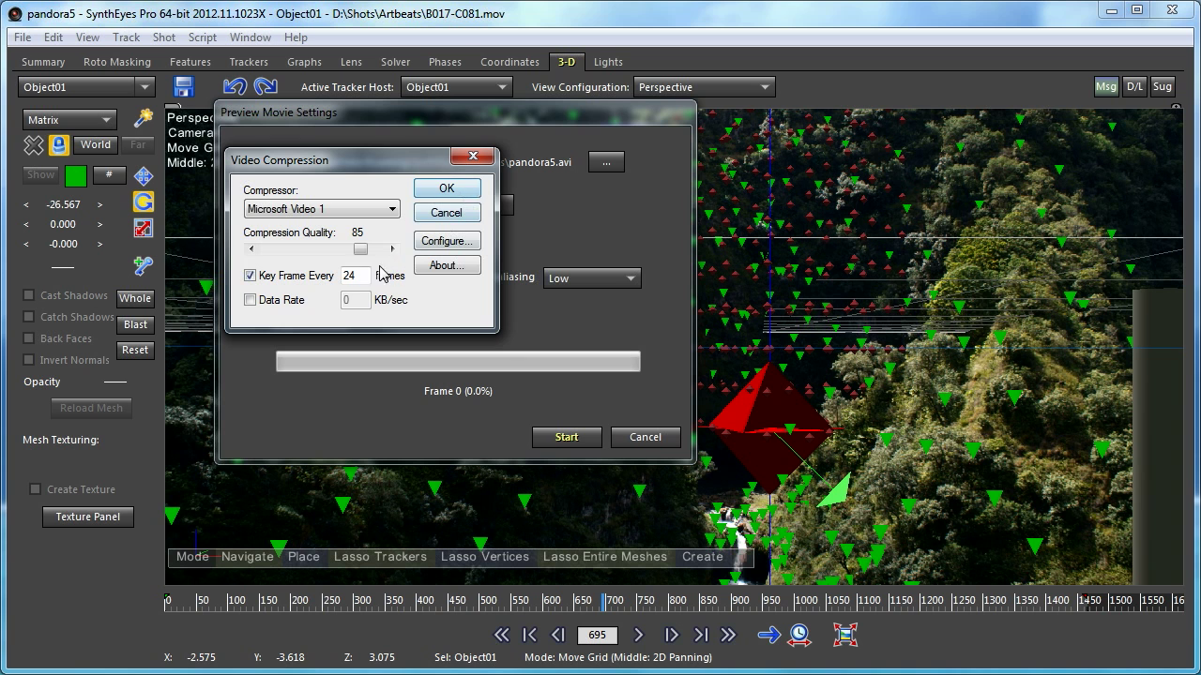
pyautogui.click(446, 190)
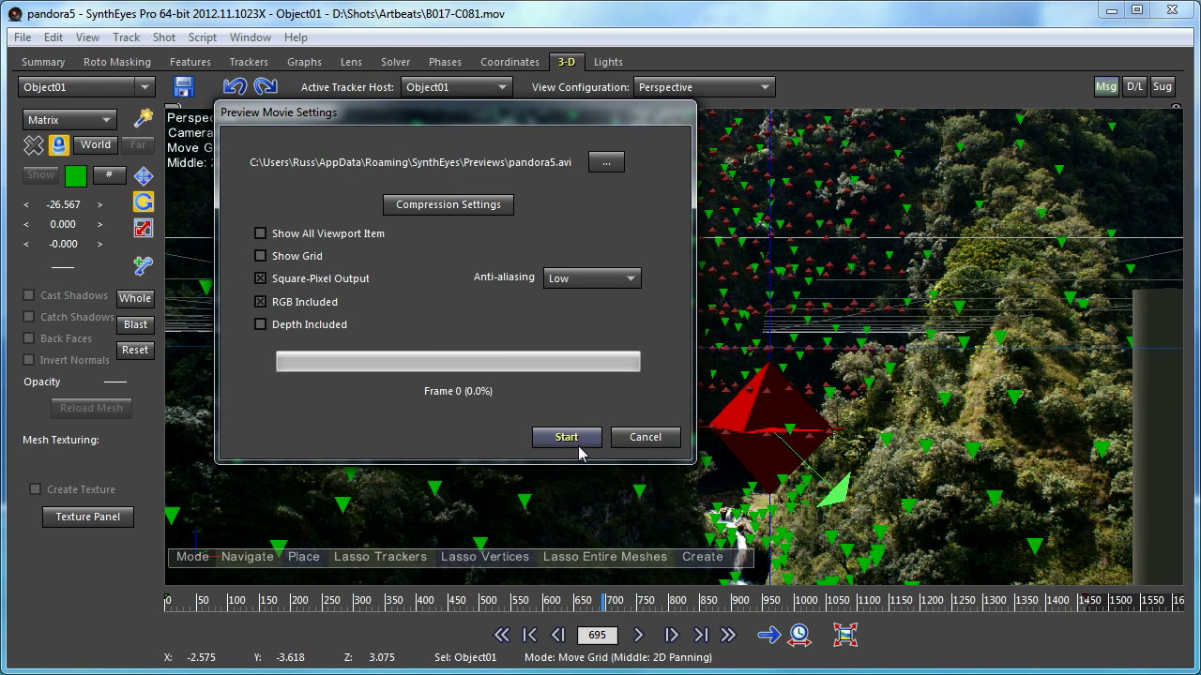
# Keep anti-aliasing at Low and start rendering the preview movie.
pyautogui.click(603, 274)
pyautogui.click(623, 278)
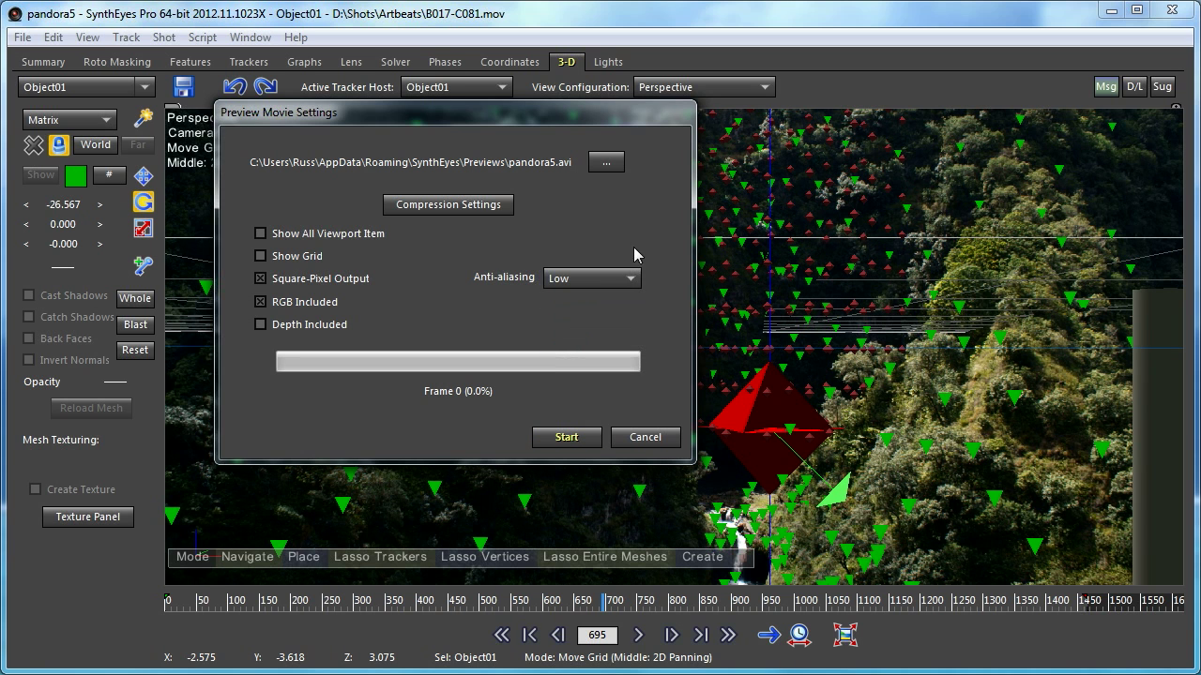
pyautogui.click(563, 439)
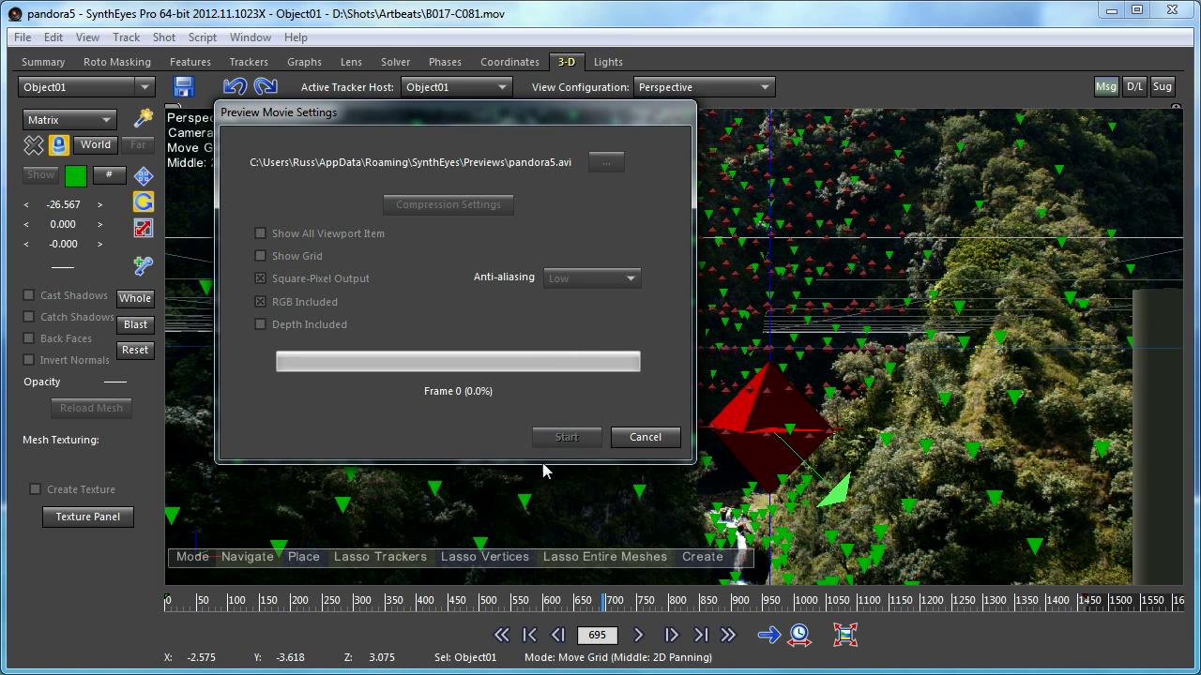